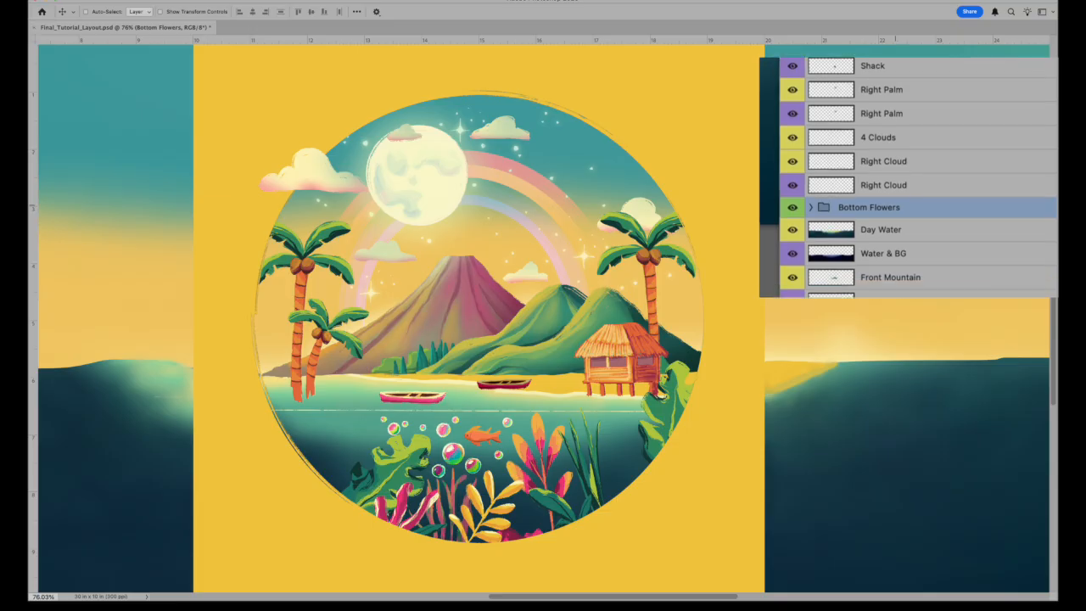
- Compare the day and night versions of the water and sky across the full canvas with the bottom flowers hidden
{"action": "scroll", "coordinate": [916, 178], "scroll_direction": "down", "scroll_amount": 2}
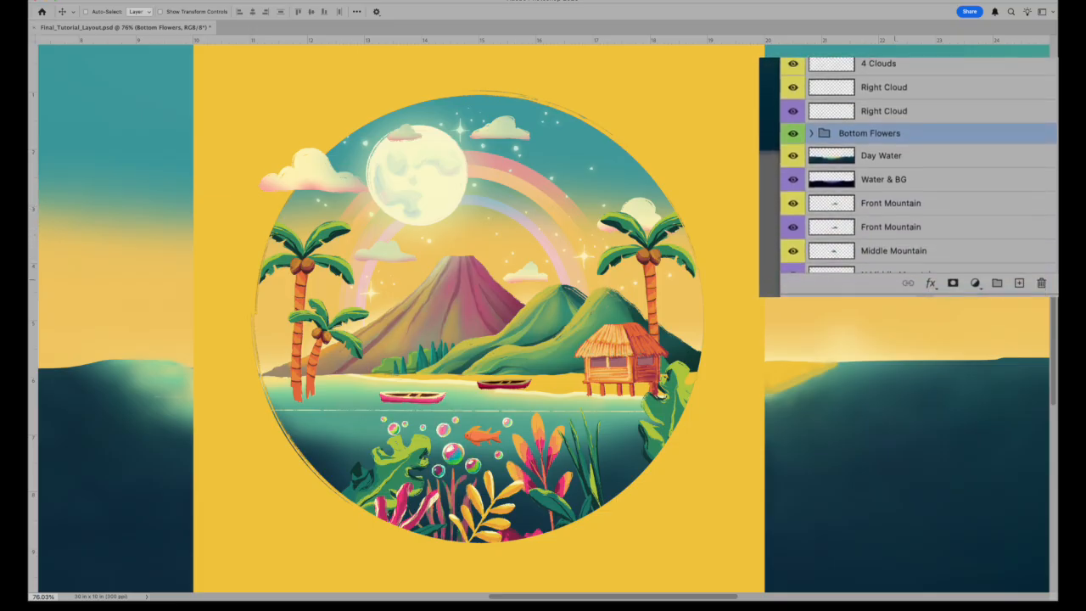
{"action": "left_click", "coordinate": [899, 360]}
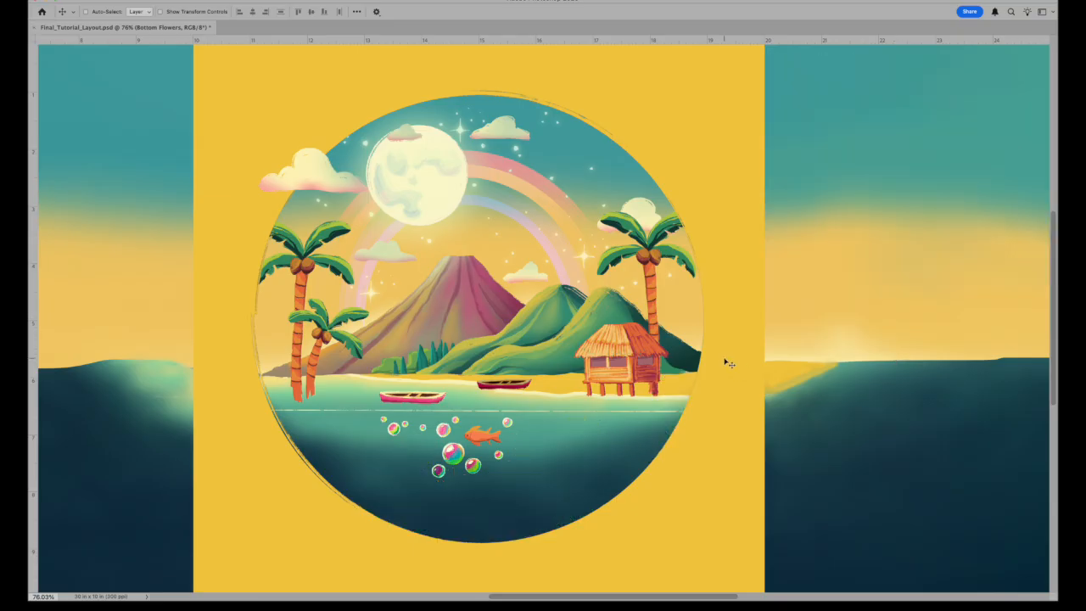
{"action": "scroll", "coordinate": [726, 363], "scroll_direction": "down", "scroll_amount": 4}
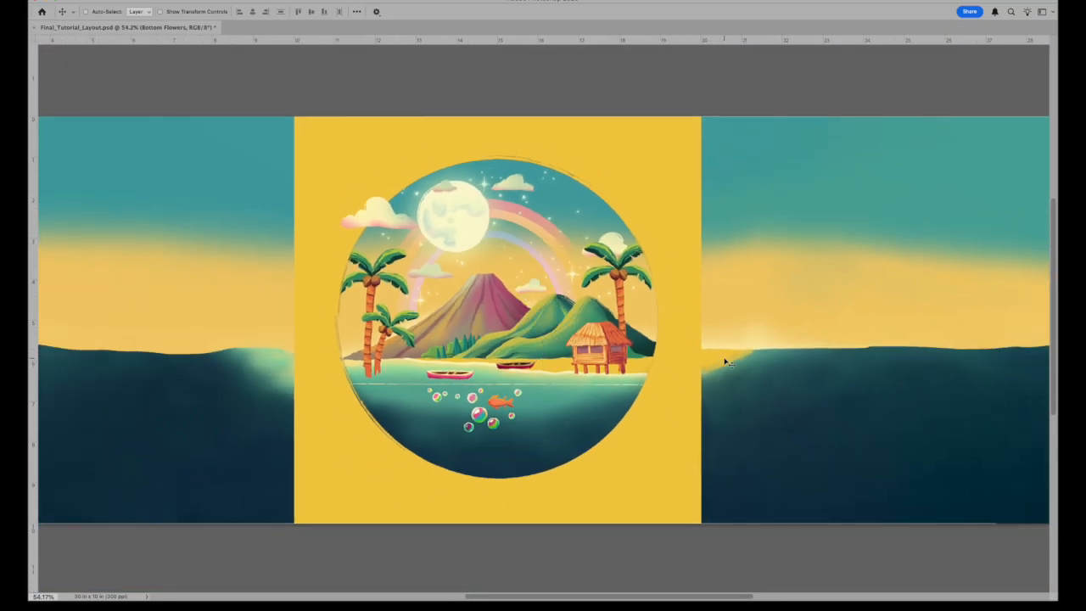
{"action": "scroll", "coordinate": [726, 363], "scroll_direction": "down", "scroll_amount": 2}
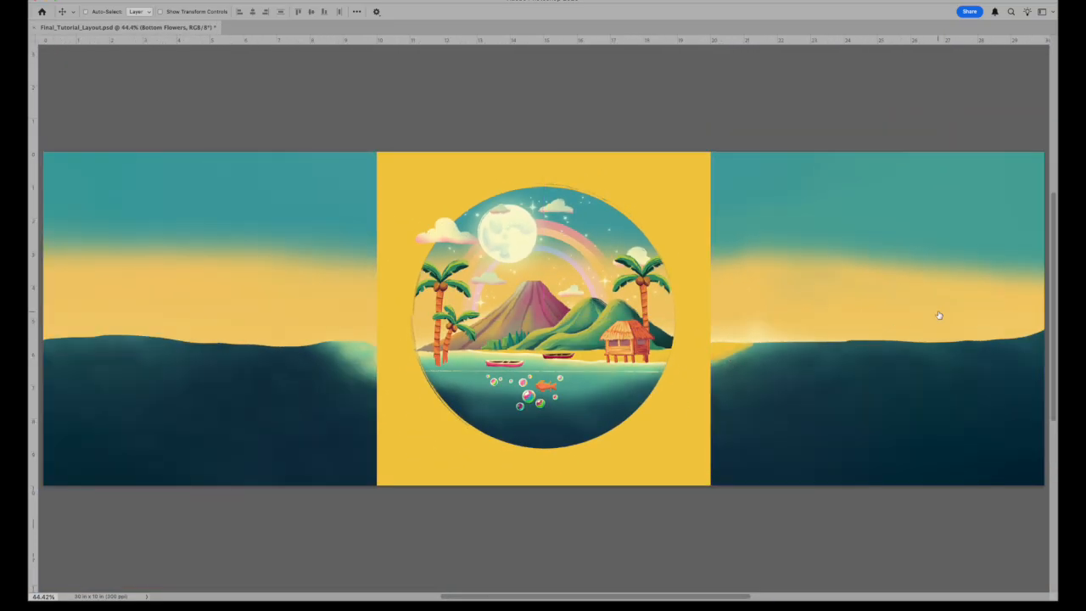
{"action": "left_click", "coordinate": [895, 350]}
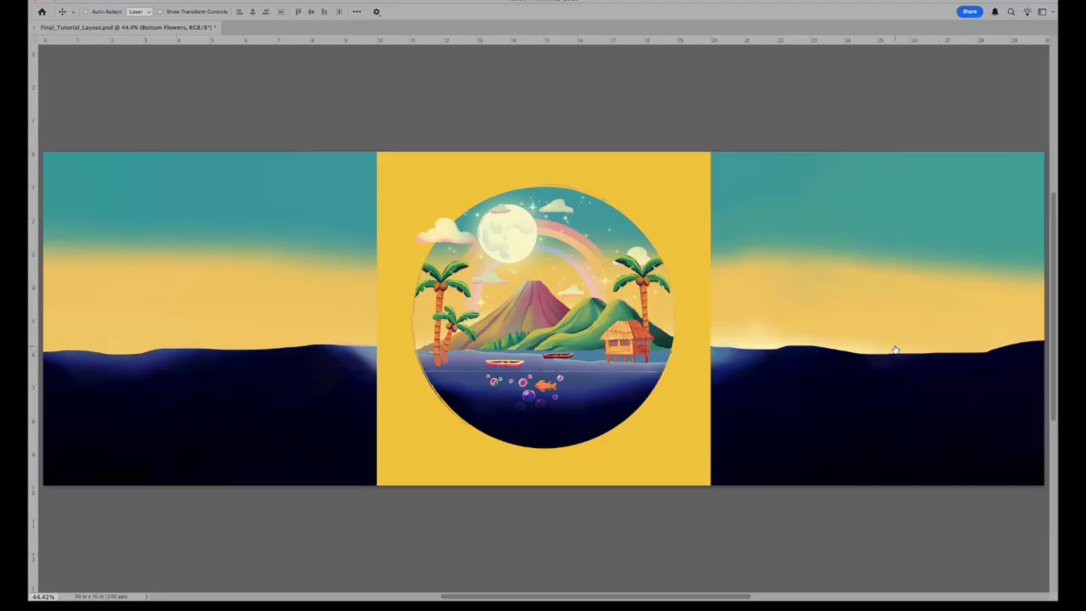
{"action": "left_click", "coordinate": [895, 350]}
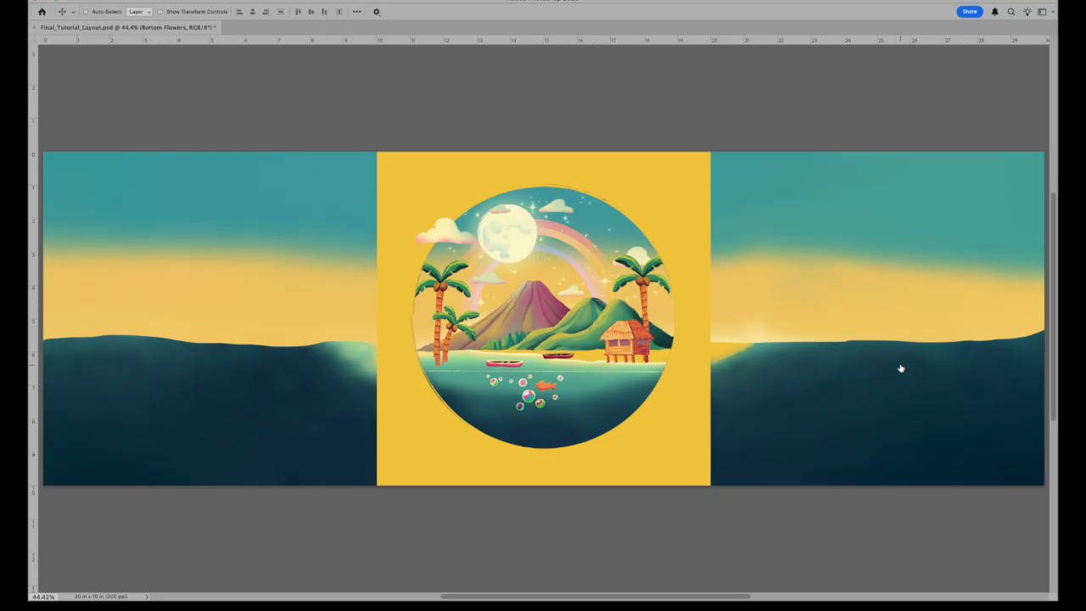
{"action": "left_click", "coordinate": [896, 504]}
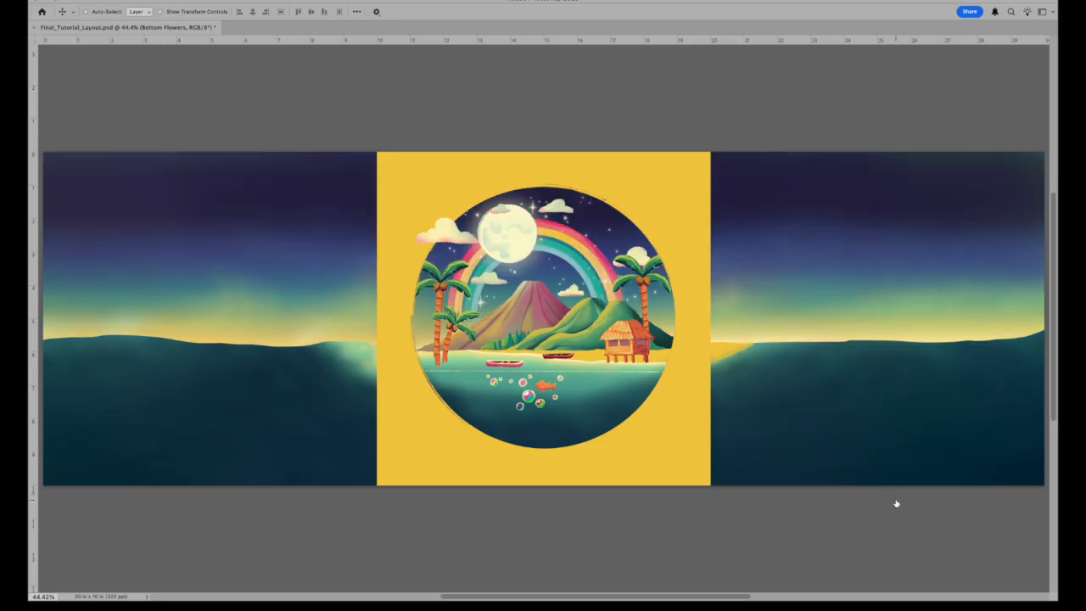
{"action": "left_click", "coordinate": [897, 504]}
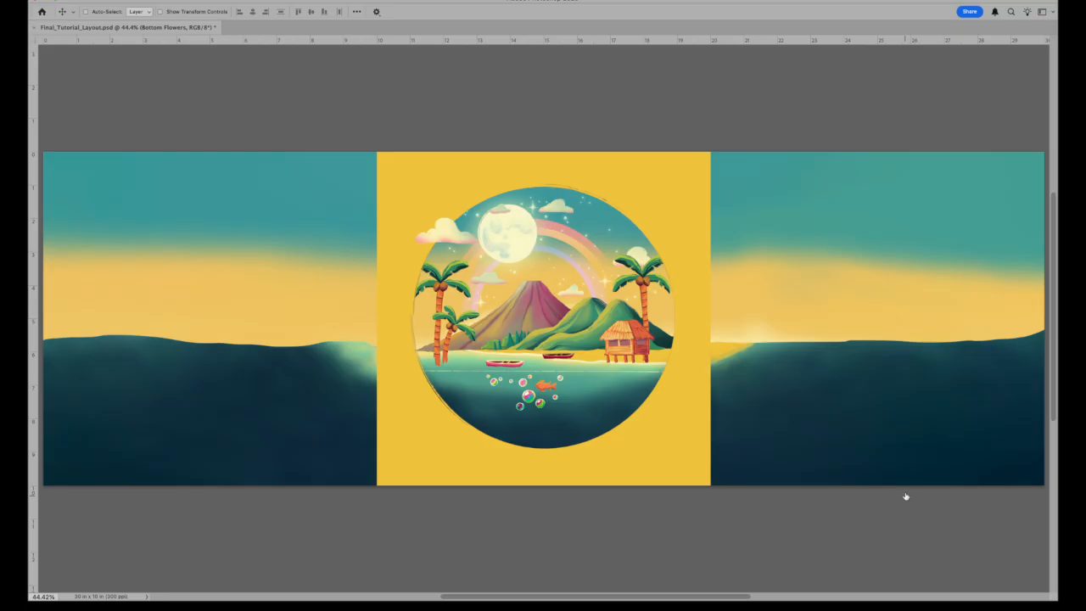
- Show the bottom flowers and the hidden front flowers and volcano smoke again, and save the layout file
{"action": "left_click", "coordinate": [895, 271]}
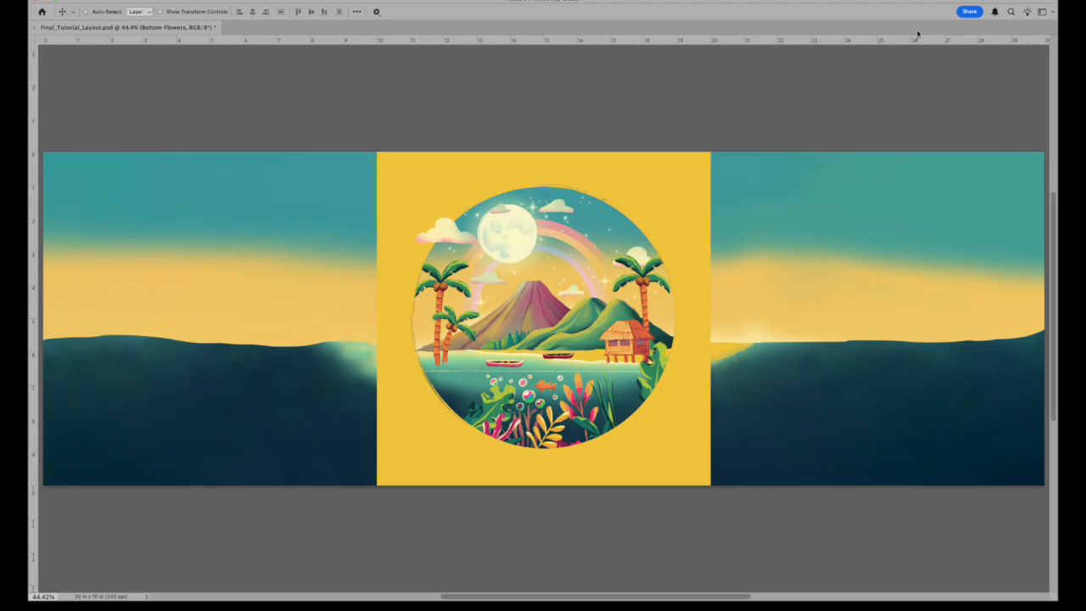
{"action": "left_click", "coordinate": [896, 71]}
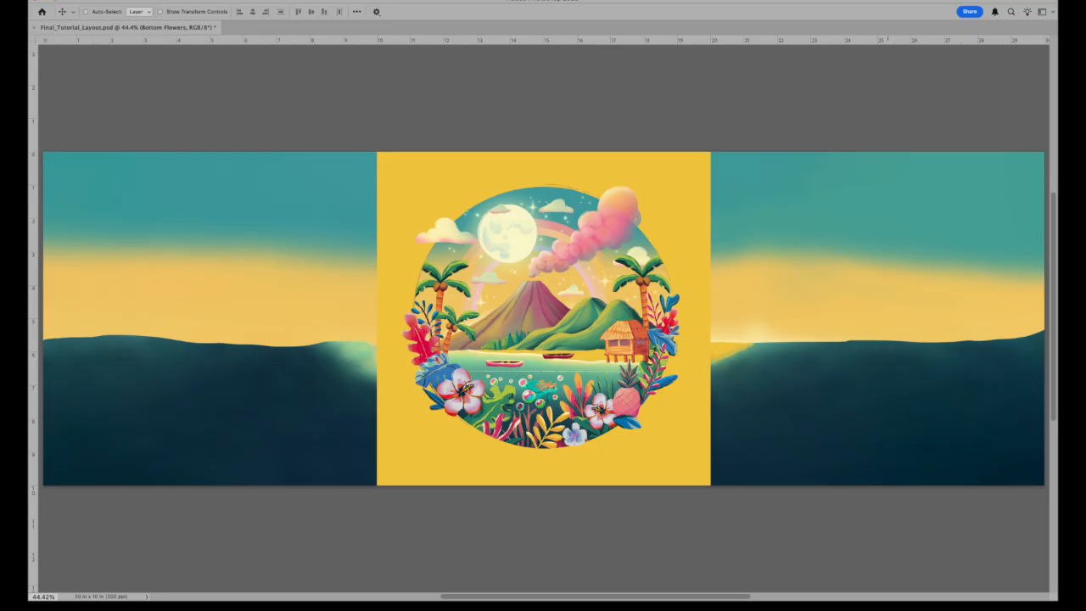
{"action": "key", "text": "ctrl+s"}
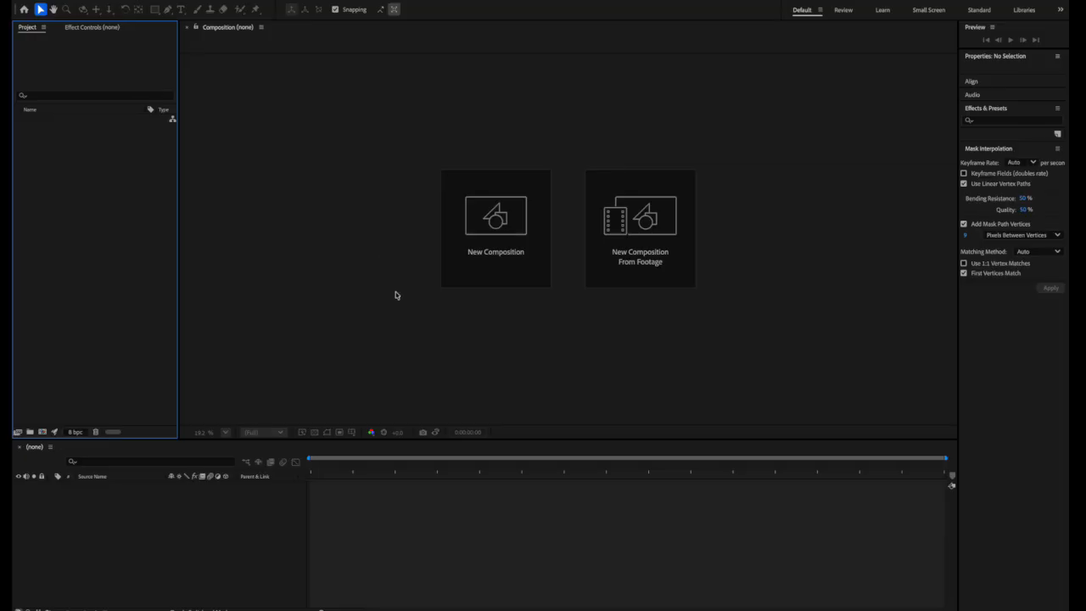
- In After Effects, create a 3000 x 3000 px composition named Tutorial at 25 fps with a 15-second duration
{"action": "left_click", "coordinate": [499, 221]}
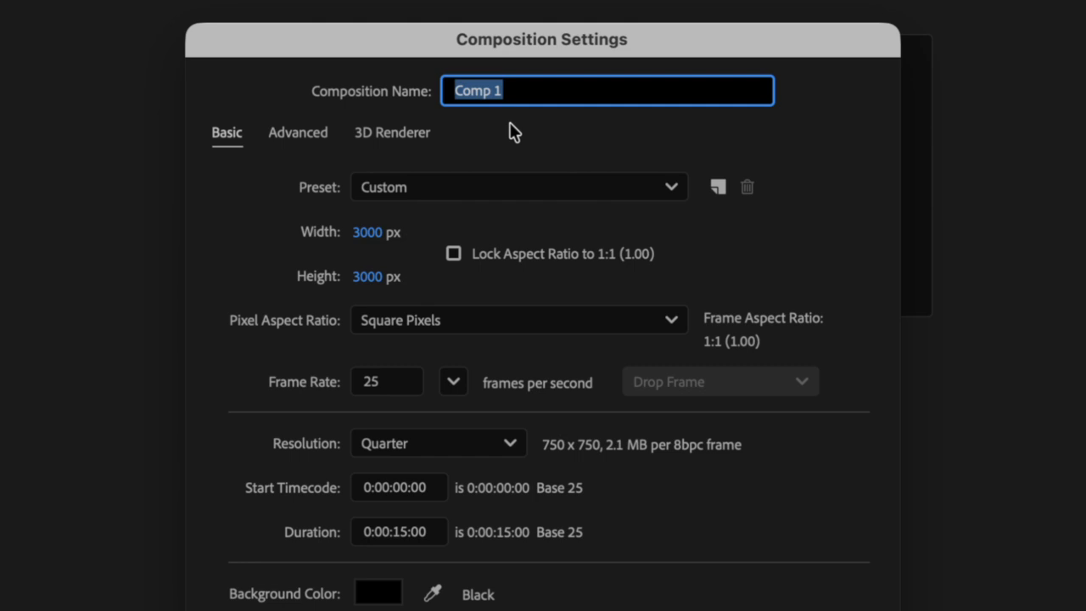
{"action": "type", "text": "Tutorial"}
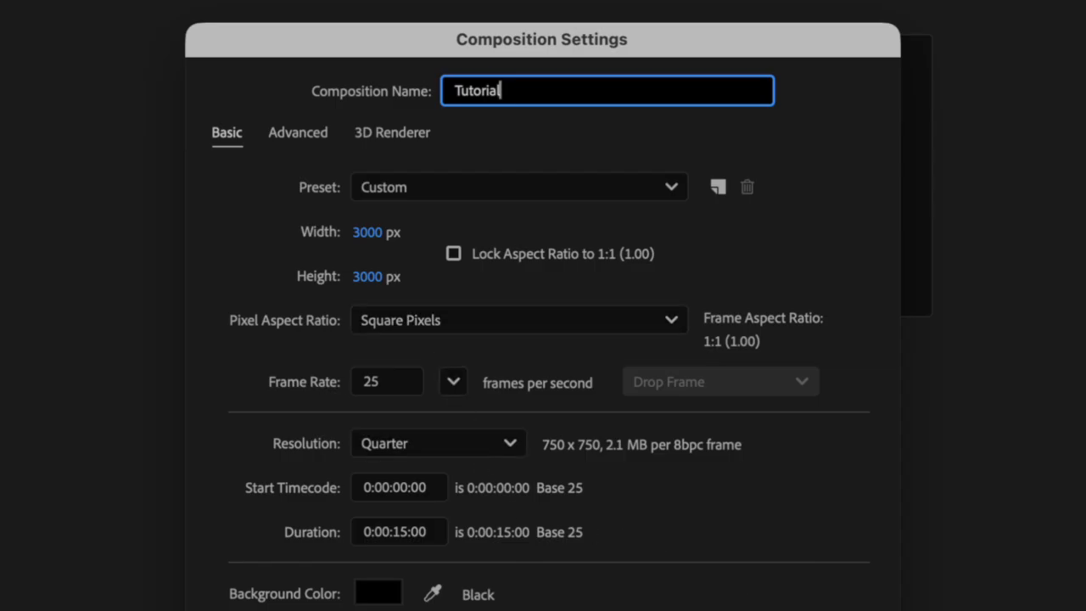
{"action": "key", "text": "Return"}
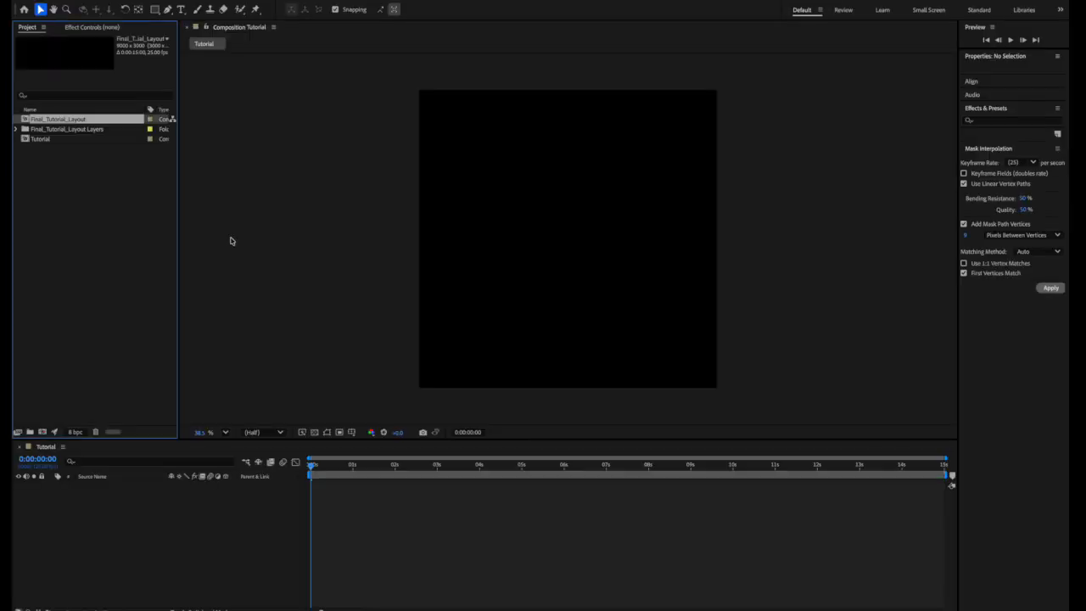
- Place the Final_Tutorial_Layout composition in the Tutorial timeline and open it to show its individual layers
{"action": "left_click_drag", "start_coordinate": [61, 122], "coordinate": [96, 528]}
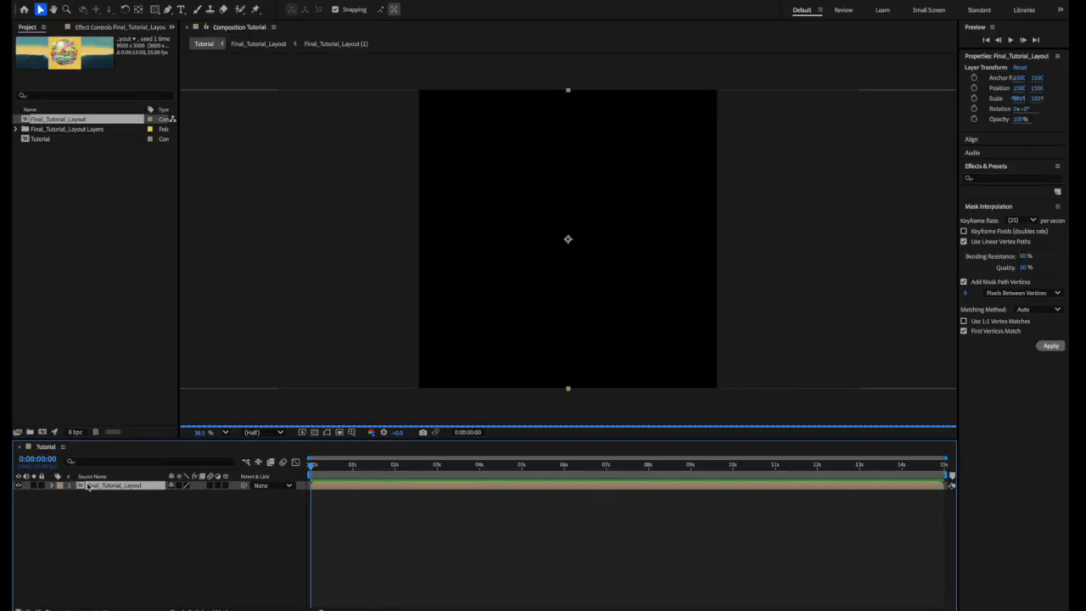
{"action": "double_click", "coordinate": [92, 486]}
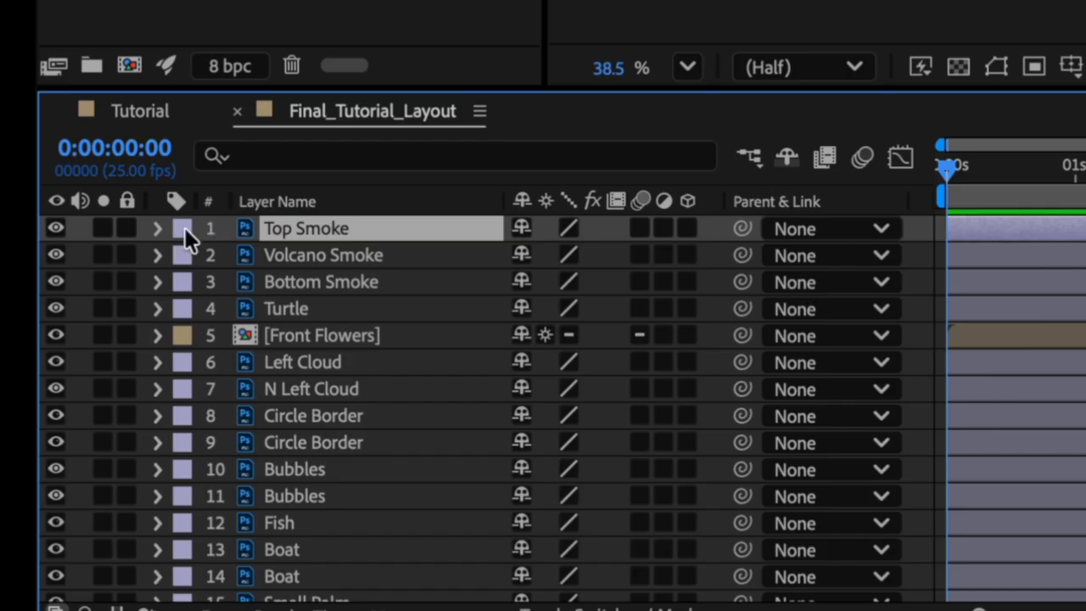
- Set the label colour of the Top Smoke and Volcano Smoke layers to Yellow
{"action": "left_click", "coordinate": [60, 487]}
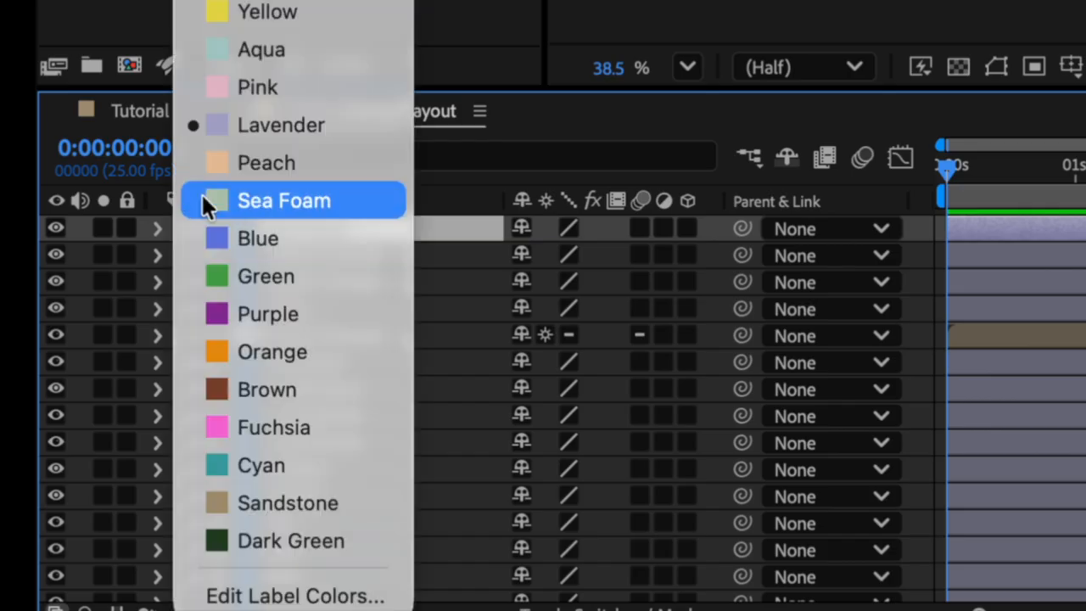
{"action": "left_click", "coordinate": [252, 14]}
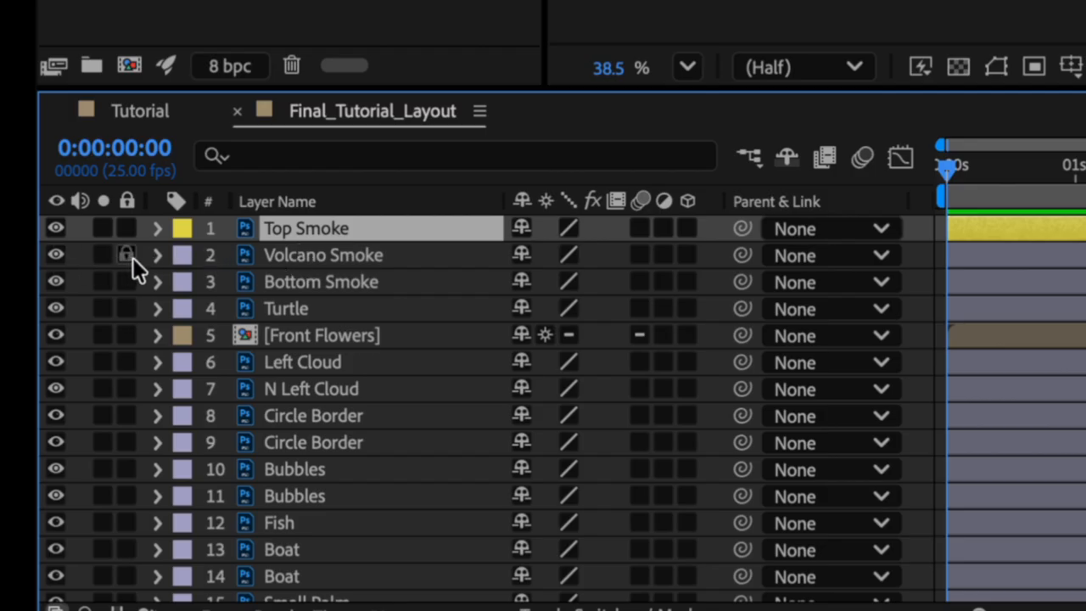
{"action": "left_click", "coordinate": [180, 257]}
{"action": "left_click", "coordinate": [224, 17]}
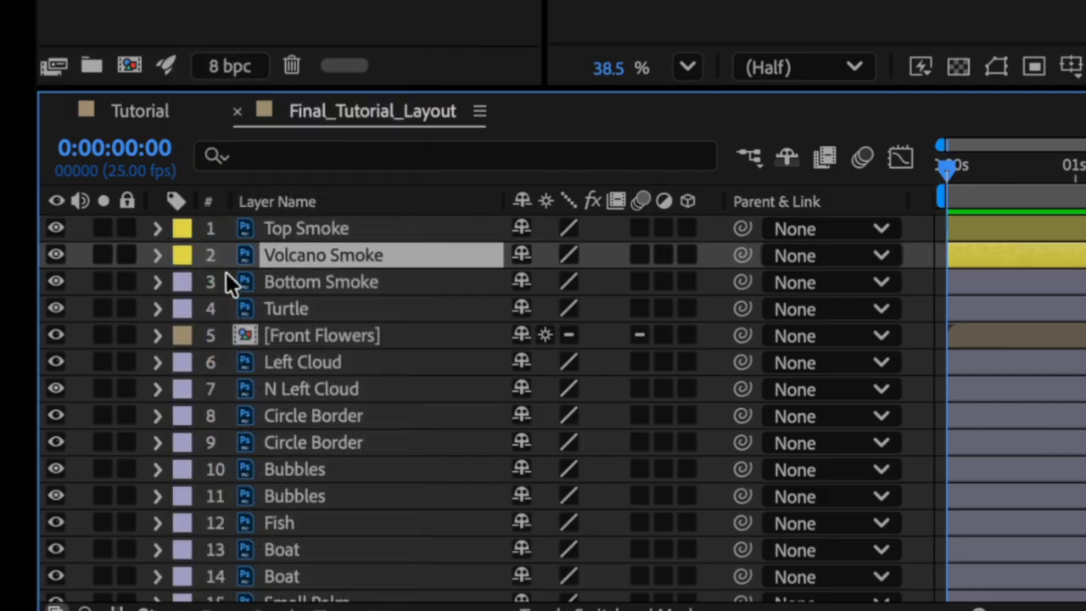
- Leave the Turtle layer's label as it is and set the Front Flowers label colour to Green
{"action": "left_click", "coordinate": [182, 309]}
{"action": "key", "text": "Escape"}
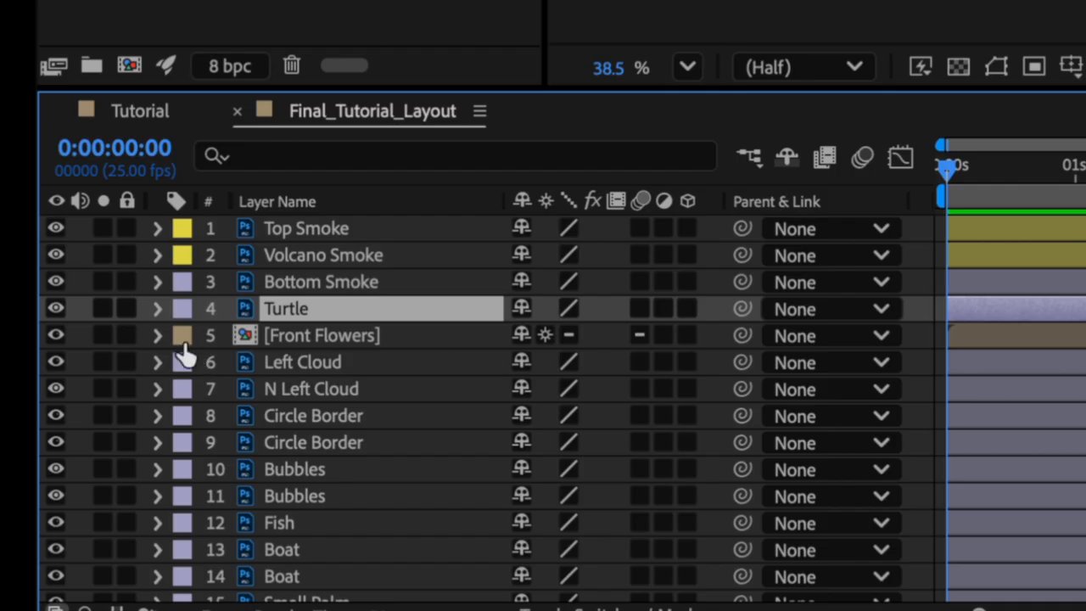
{"action": "left_click", "coordinate": [182, 336]}
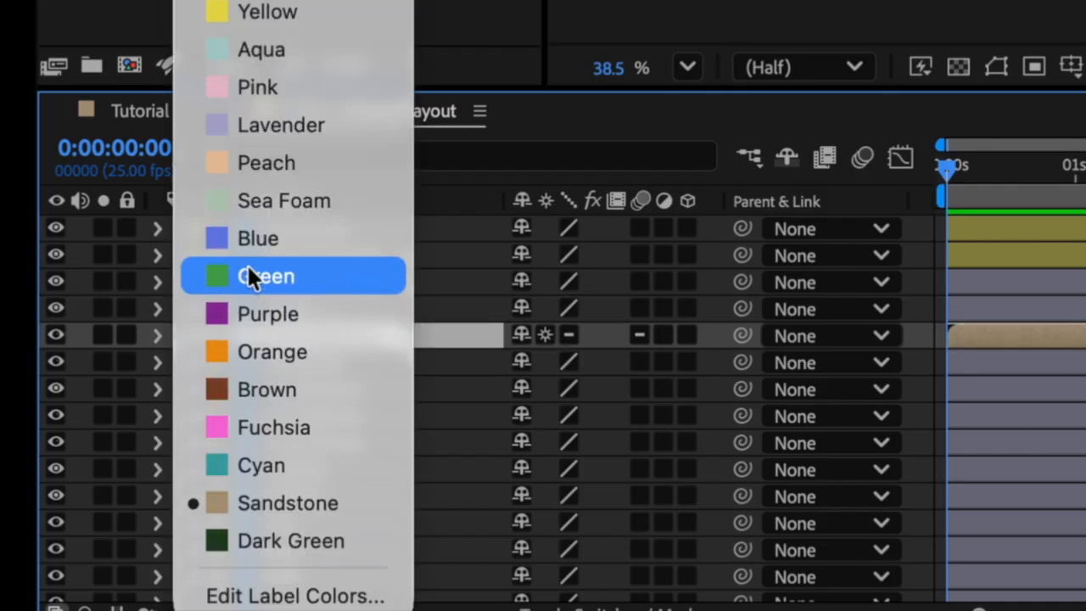
{"action": "key", "text": "Escape"}
- Set the label colour of the Left Cloud layer and the upper Circle Border layer to Yellow
{"action": "scroll", "coordinate": [222, 360], "scroll_direction": "down", "scroll_amount": 2}
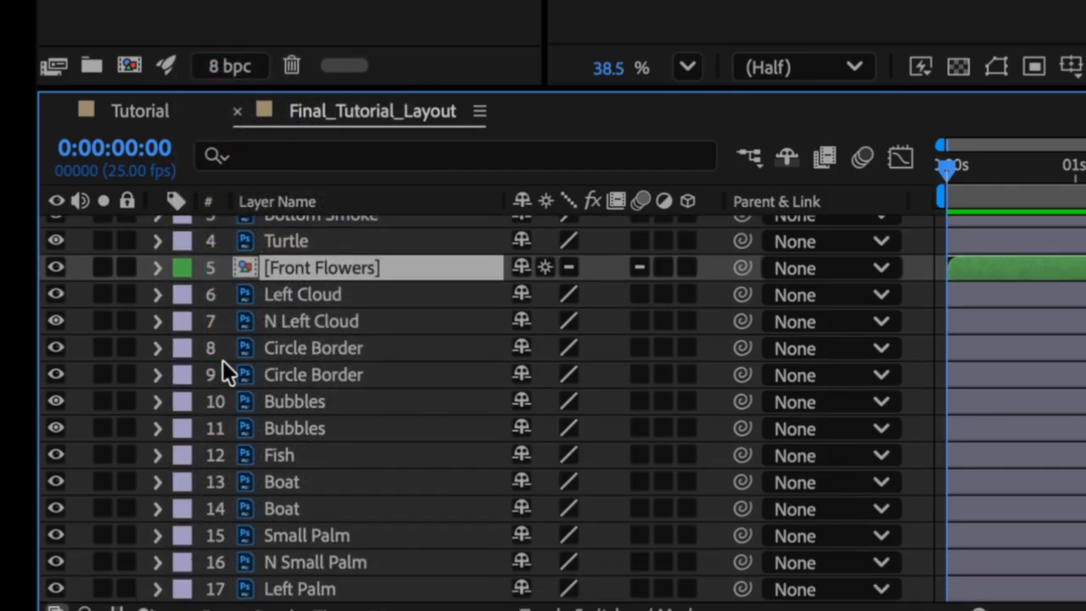
{"action": "left_click", "coordinate": [181, 297]}
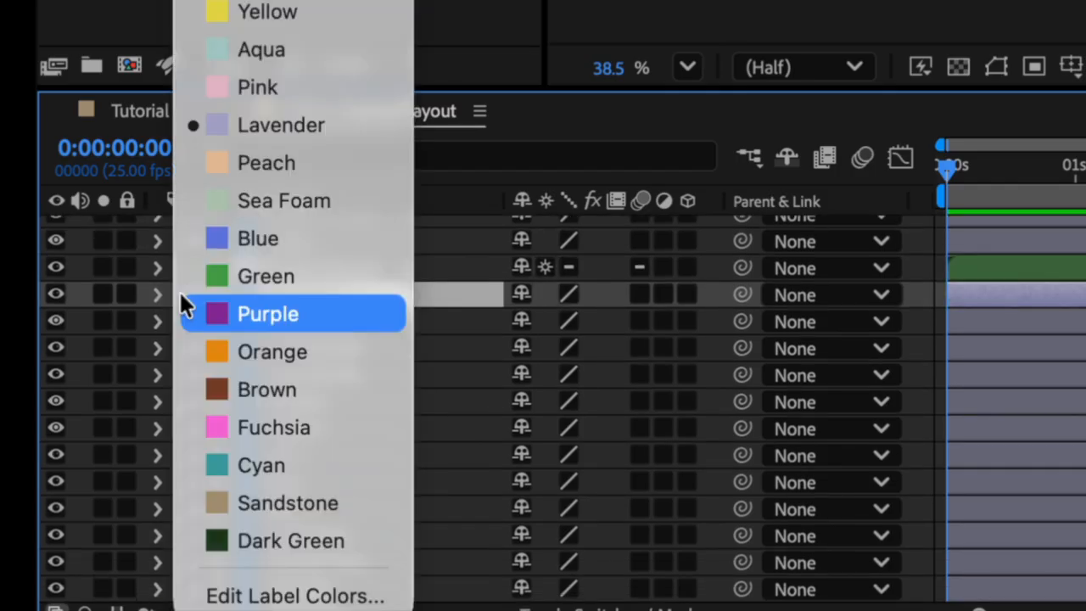
{"action": "left_click", "coordinate": [237, 21]}
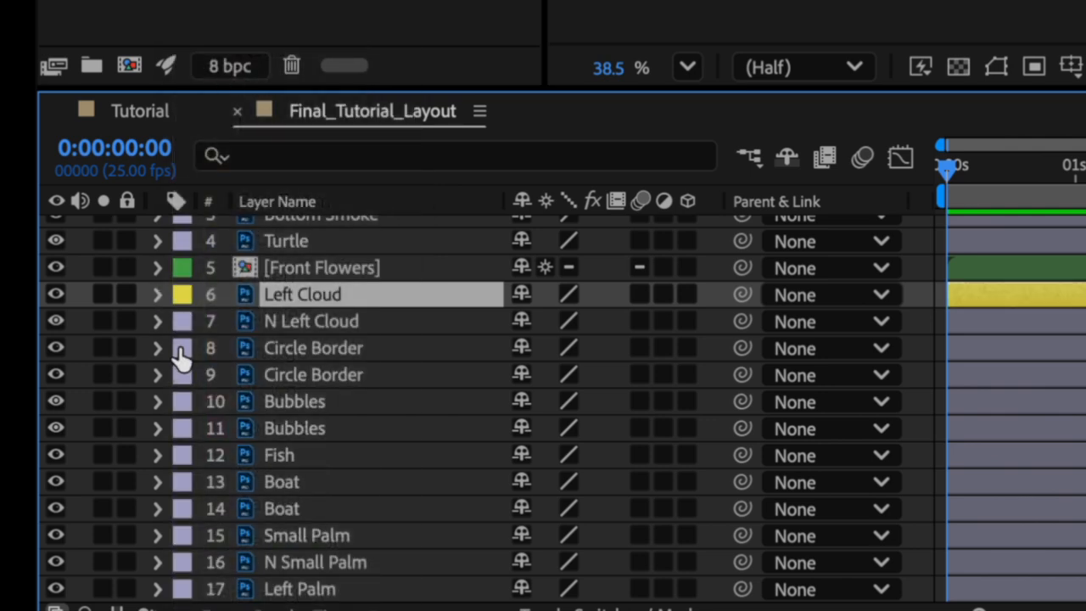
{"action": "left_click", "coordinate": [179, 348]}
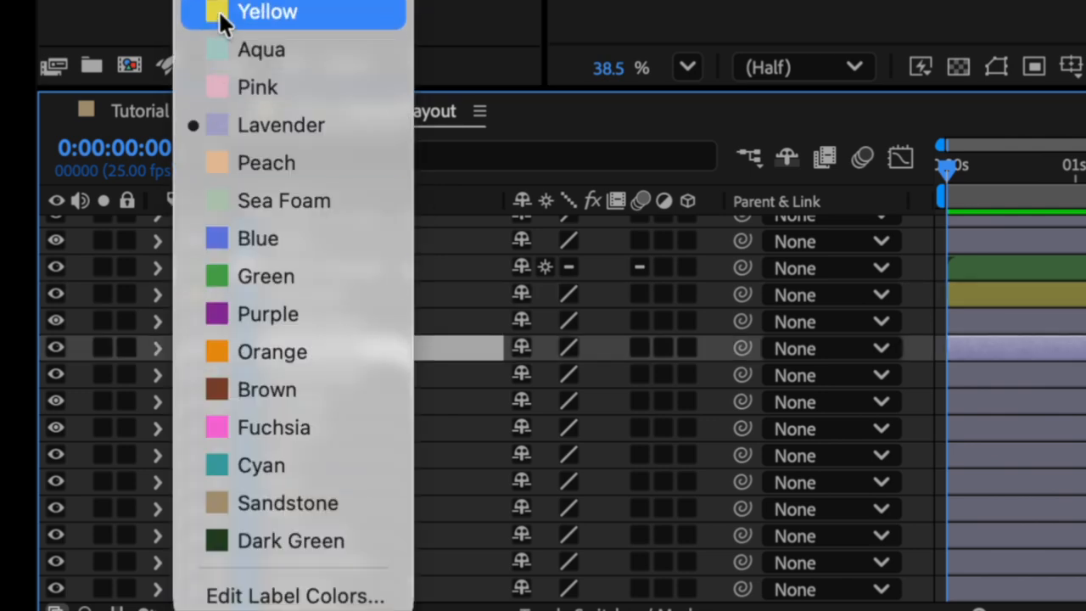
{"action": "left_click", "coordinate": [237, 12]}
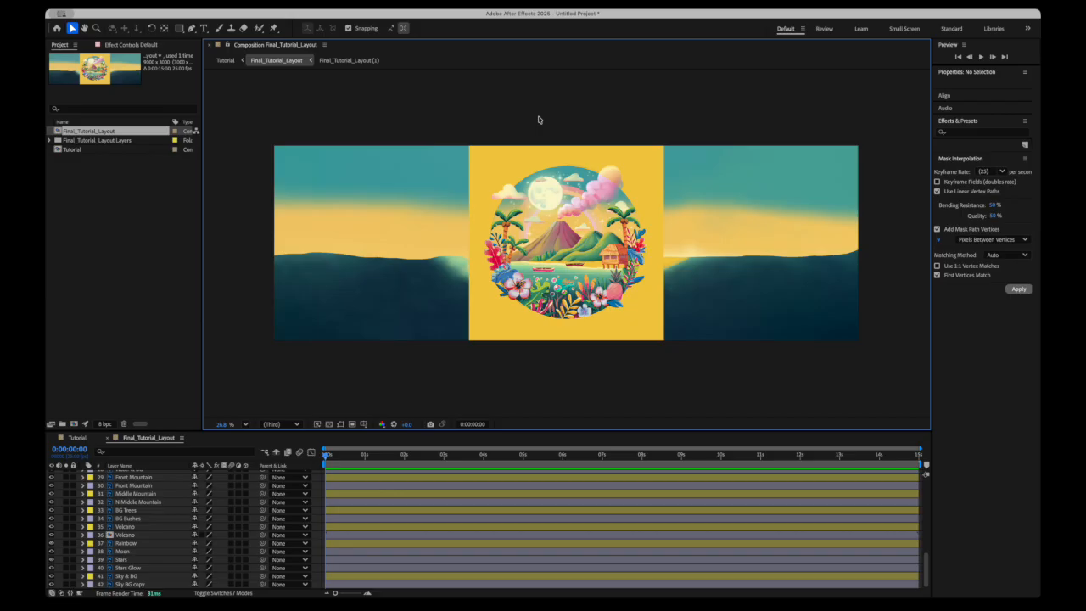
- Set the layout composition's width to 3000 px so that it frames only the square artwork
{"action": "scroll", "coordinate": [144, 512], "scroll_direction": "up", "scroll_amount": 15}
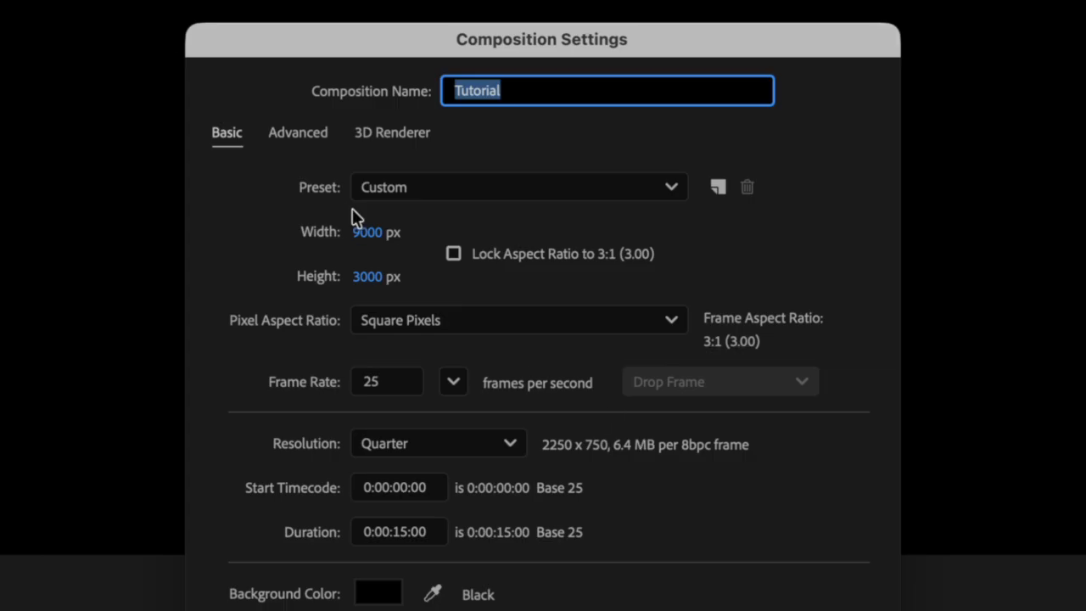
{"action": "left_click", "coordinate": [362, 229]}
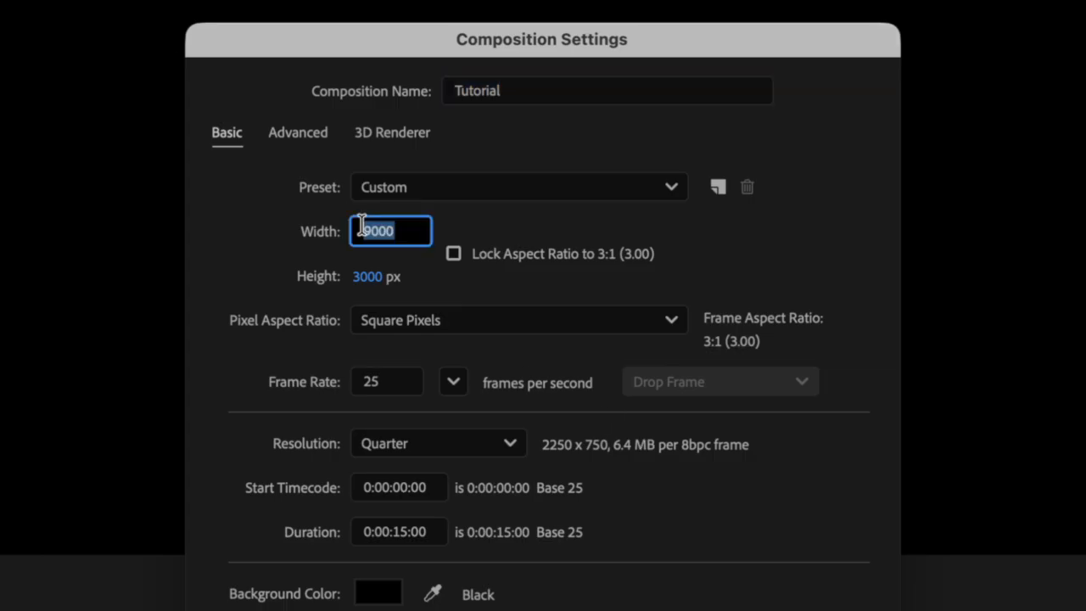
{"action": "type", "text": "3000"}
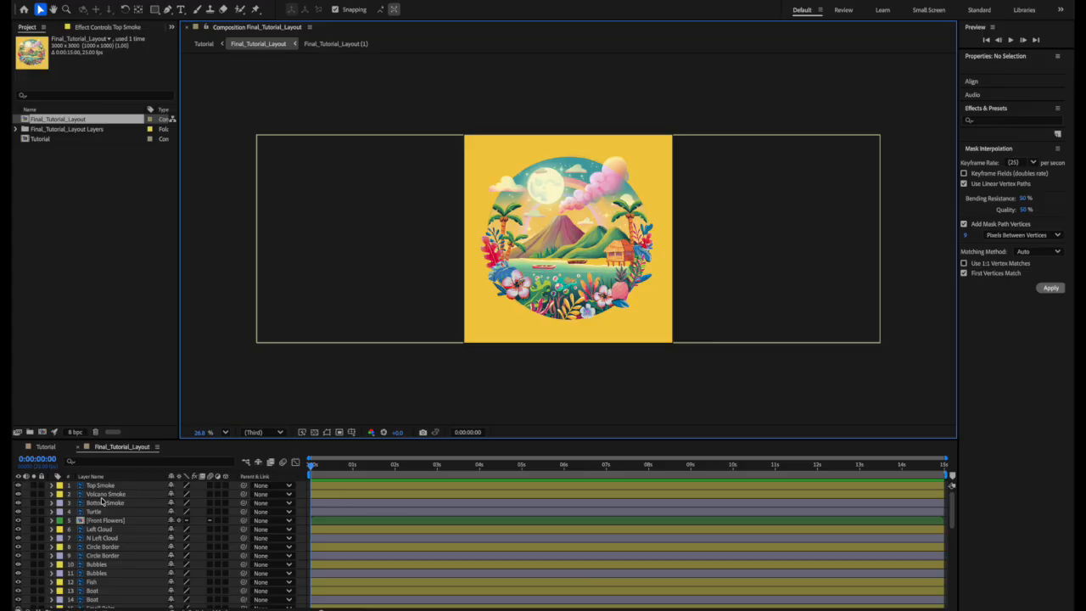
- Move the Turtle layer's anchor point to the bottom centre of the layer with the Anchor Point tool
{"action": "left_click", "coordinate": [103, 512]}
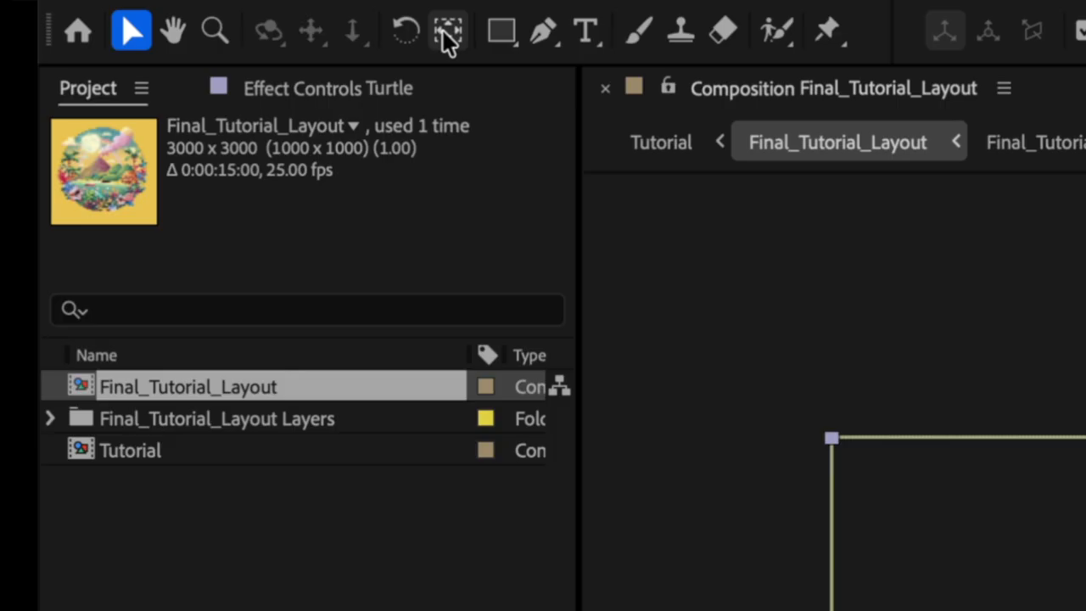
{"action": "left_click", "coordinate": [448, 34]}
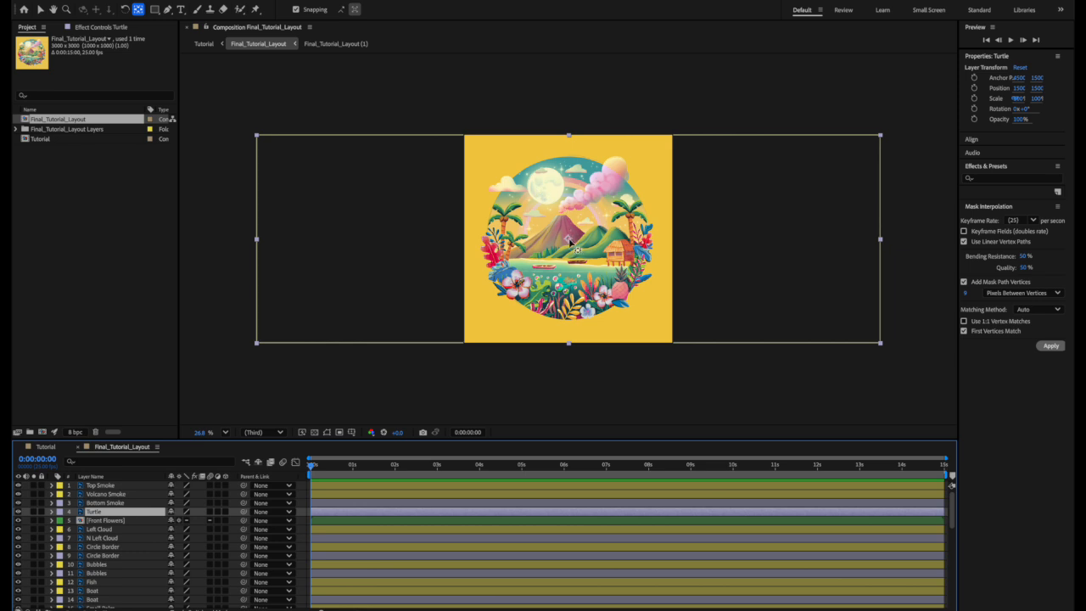
{"action": "left_click", "coordinate": [575, 248]}
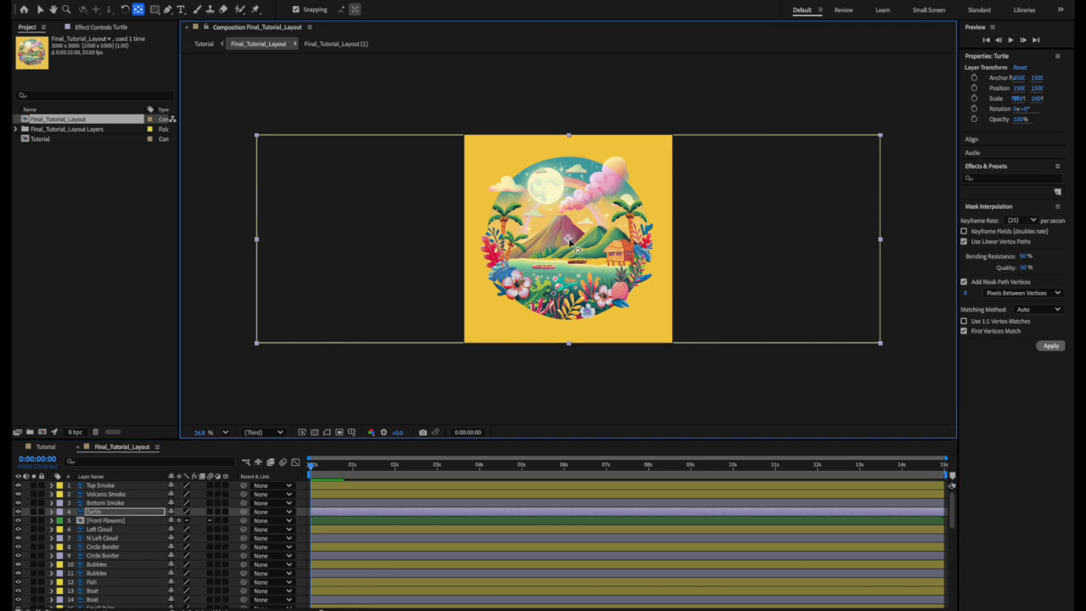
{"action": "left_click_drag", "start_coordinate": [571, 241], "coordinate": [573, 347]}
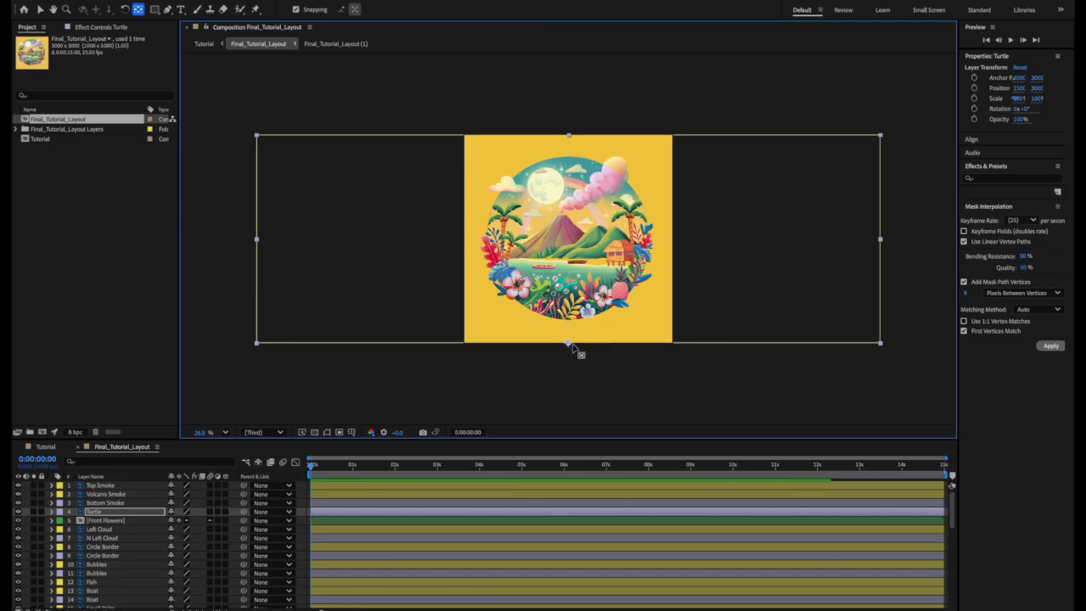
- Move the anchor points of the two Bubbles layers to their bottom centre
{"action": "left_click", "coordinate": [105, 567]}
{"action": "left_click", "coordinate": [105, 566]}
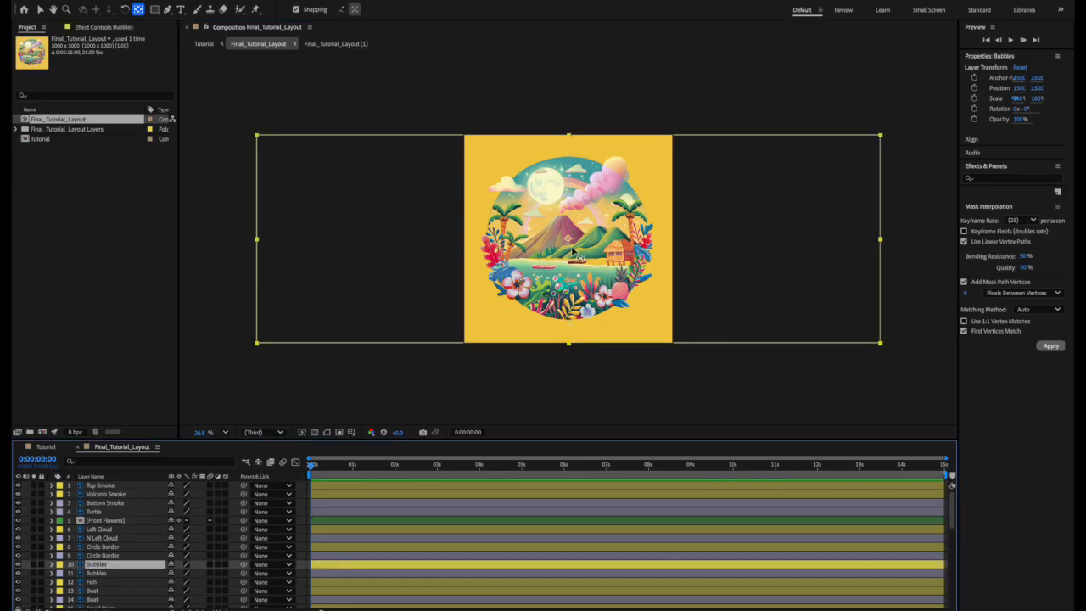
{"action": "left_click", "coordinate": [108, 576]}
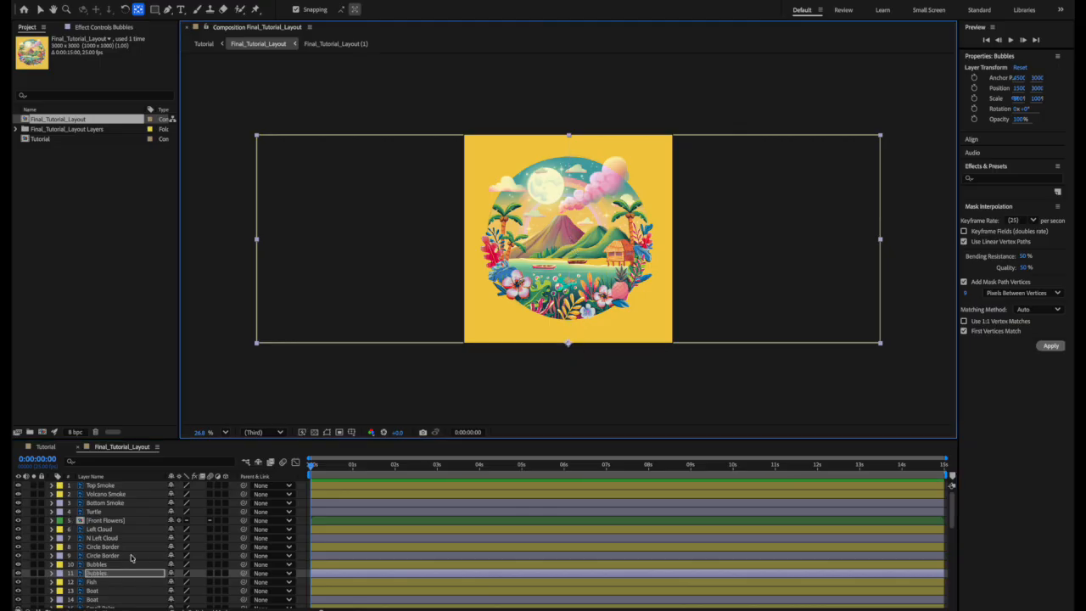
- Move the anchor points of the two Boat layers to their bottom centre
{"action": "scroll", "coordinate": [110, 543], "scroll_direction": "down", "scroll_amount": 3}
{"action": "left_click", "coordinate": [106, 524]}
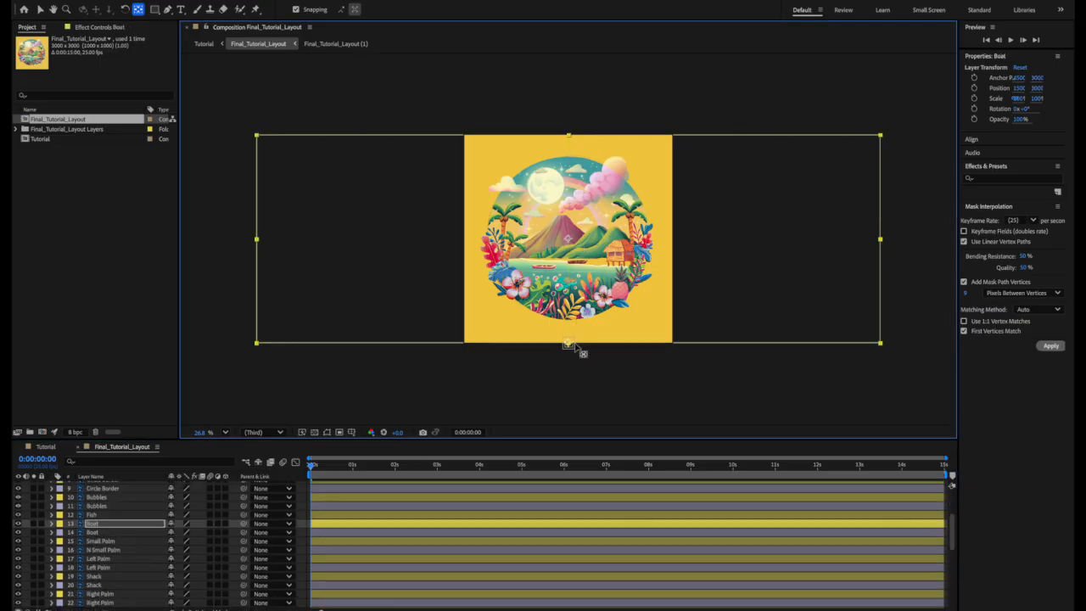
{"action": "left_click", "coordinate": [102, 532]}
{"action": "left_click_drag", "start_coordinate": [572, 237], "coordinate": [582, 347]}
- Move the anchor points of the Small Palm, N Small Palm and both Left Palm layers to their bottom centre
{"action": "left_click", "coordinate": [121, 550]}
{"action": "left_click", "coordinate": [116, 542]}
{"action": "left_click", "coordinate": [110, 550]}
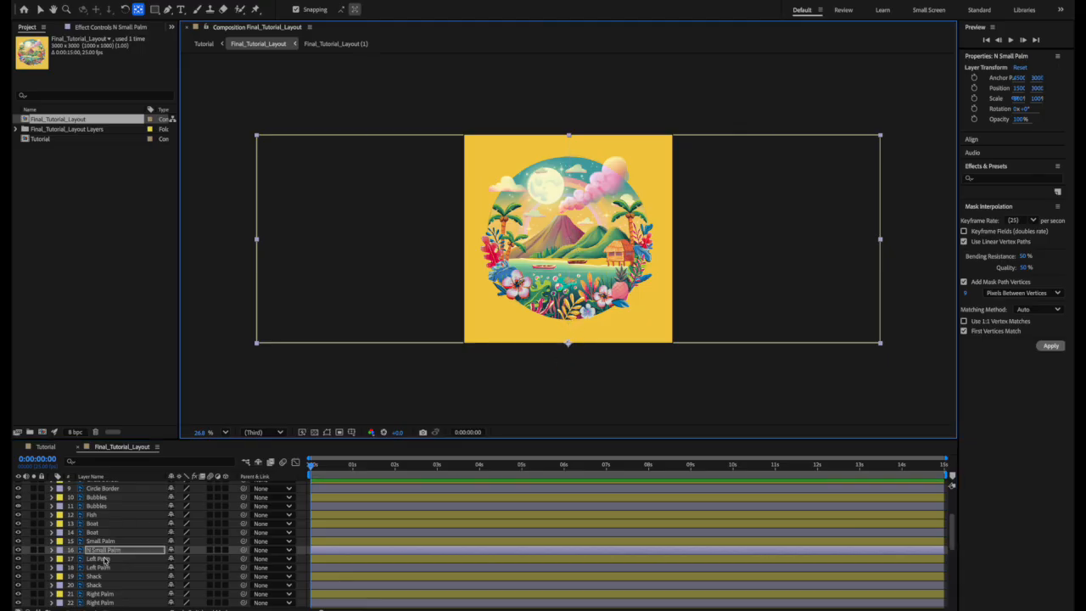
{"action": "key", "text": "ctrl+Down"}
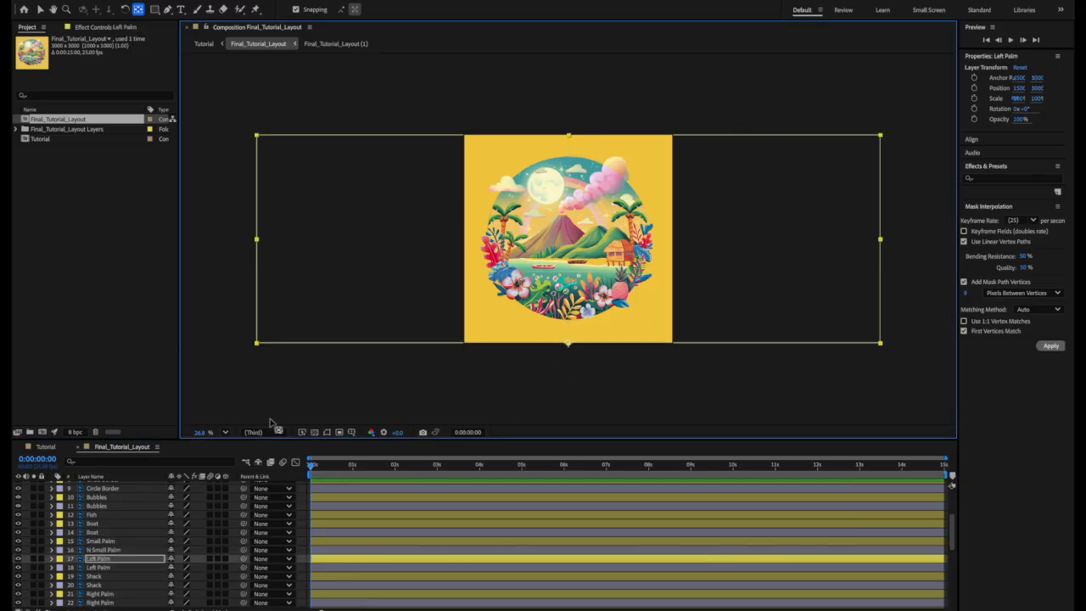
{"action": "key", "text": "ctrl+Down"}
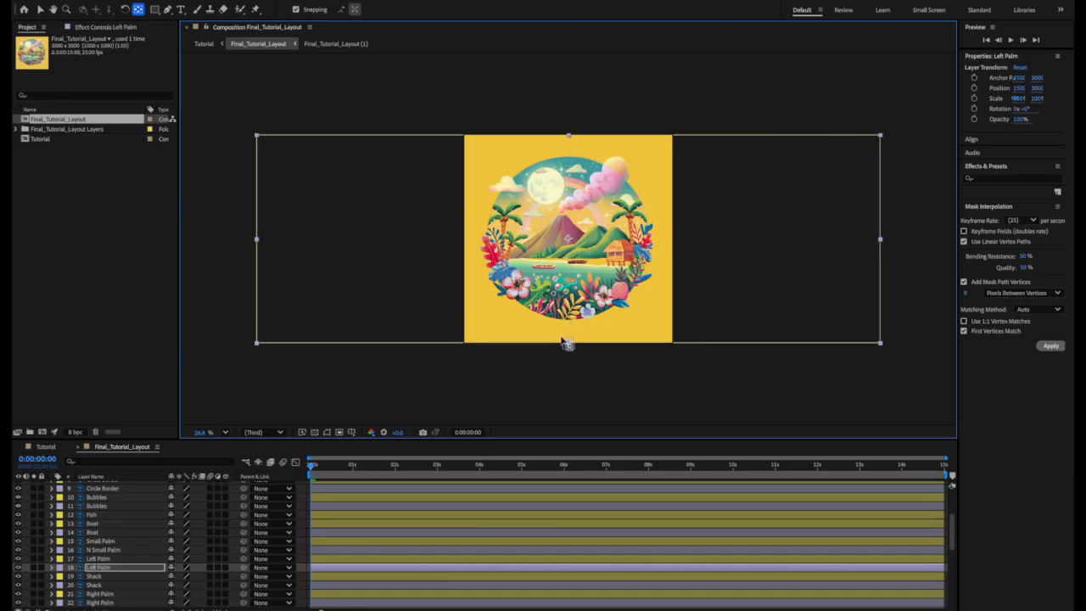
- Move the anchor points of the two Shack layers and the upper Right Palm layer to their bottom centre
{"action": "key", "text": "ctrl+Down"}
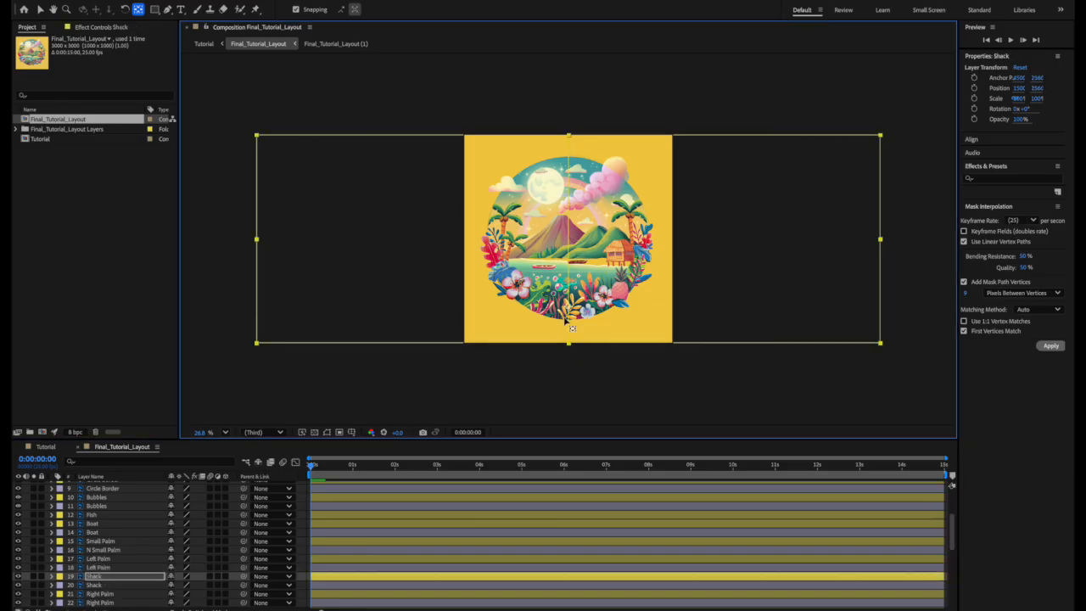
{"action": "key", "text": "ctrl+Down"}
{"action": "left_click_drag", "start_coordinate": [569, 241], "coordinate": [569, 343]}
{"action": "scroll", "coordinate": [113, 581], "scroll_direction": "down", "scroll_amount": 3}
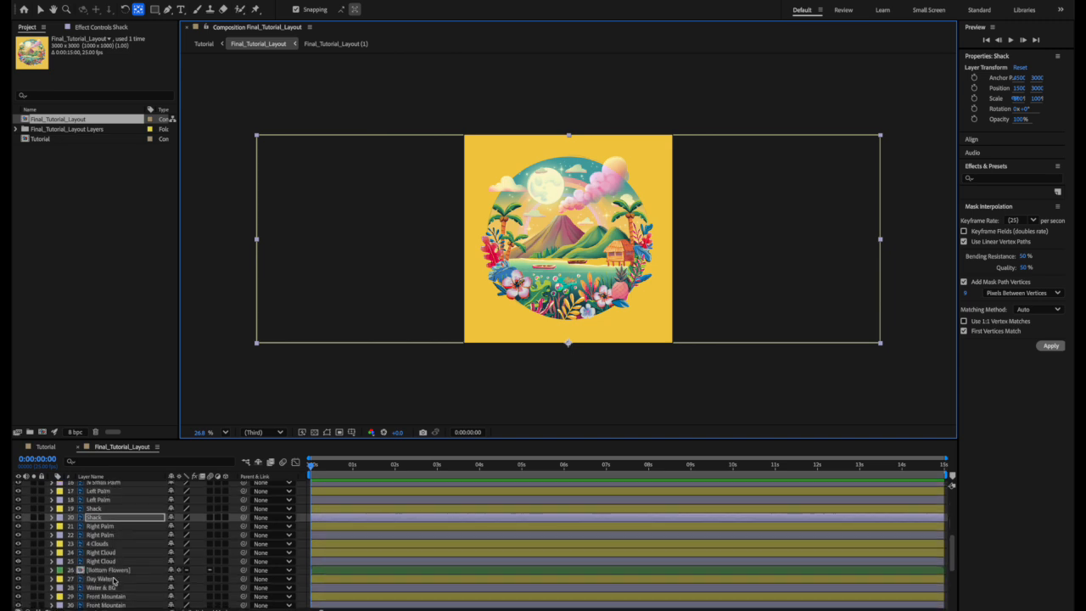
{"action": "left_click", "coordinate": [109, 528]}
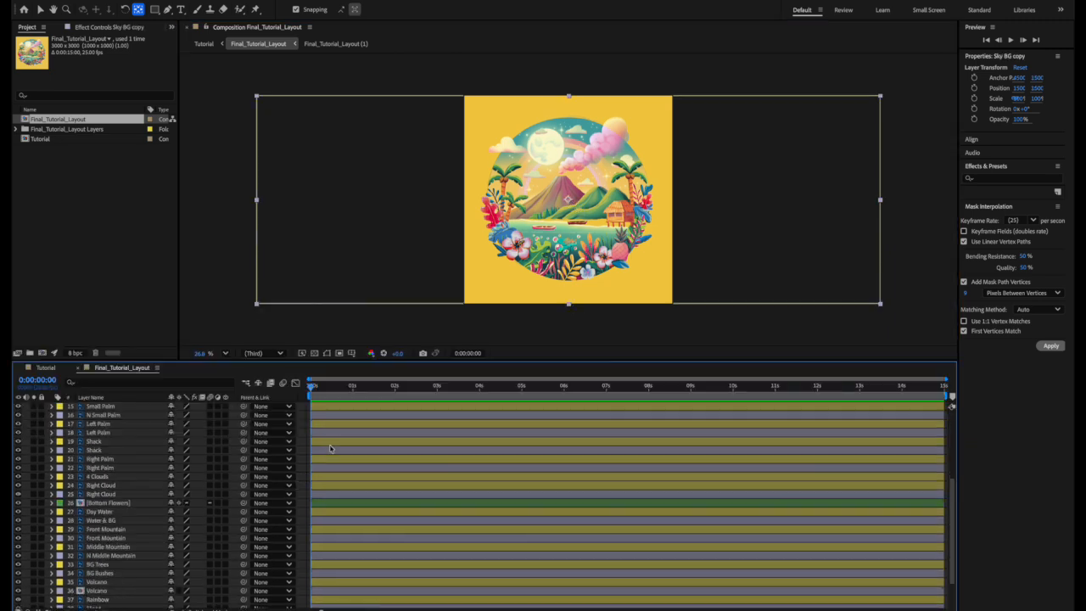
- Make all the lavender-labelled night layers, from Bottom Smoke down to Sky BG copy, start at 5 seconds on the timeline
{"action": "scroll", "coordinate": [332, 447], "scroll_direction": "up", "scroll_amount": 5}
{"action": "left_click", "coordinate": [331, 426]}
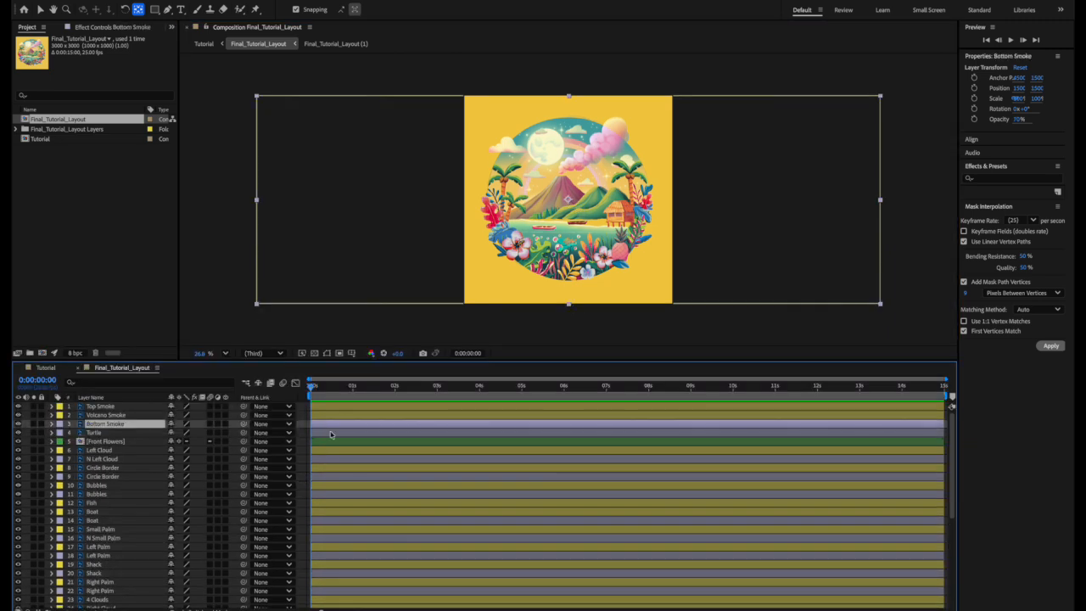
{"action": "left_click", "coordinate": [329, 432], "text": "ctrl"}
{"action": "left_click", "coordinate": [329, 459], "text": "ctrl"}
{"action": "left_click", "coordinate": [329, 476], "text": "ctrl"}
{"action": "left_click", "coordinate": [328, 521], "text": "ctrl"}
{"action": "left_click", "coordinate": [328, 538], "text": "ctrl"}
{"action": "left_click", "coordinate": [328, 555], "text": "ctrl"}
{"action": "left_click", "coordinate": [327, 573], "text": "ctrl"}
{"action": "left_click", "coordinate": [326, 590], "text": "ctrl"}
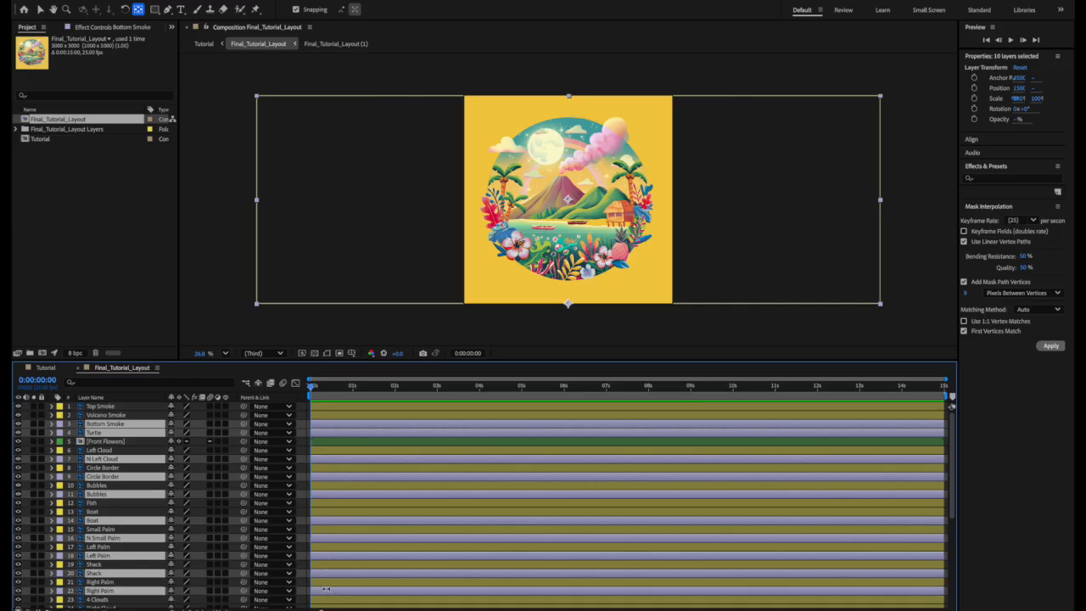
{"action": "scroll", "coordinate": [326, 588], "scroll_direction": "down", "scroll_amount": 5}
{"action": "left_click", "coordinate": [330, 496], "text": "ctrl"}
{"action": "left_click", "coordinate": [328, 522], "text": "ctrl"}
{"action": "left_click", "coordinate": [328, 539], "text": "ctrl"}
{"action": "left_click", "coordinate": [328, 557], "text": "ctrl"}
{"action": "left_click", "coordinate": [326, 575], "text": "ctrl"}
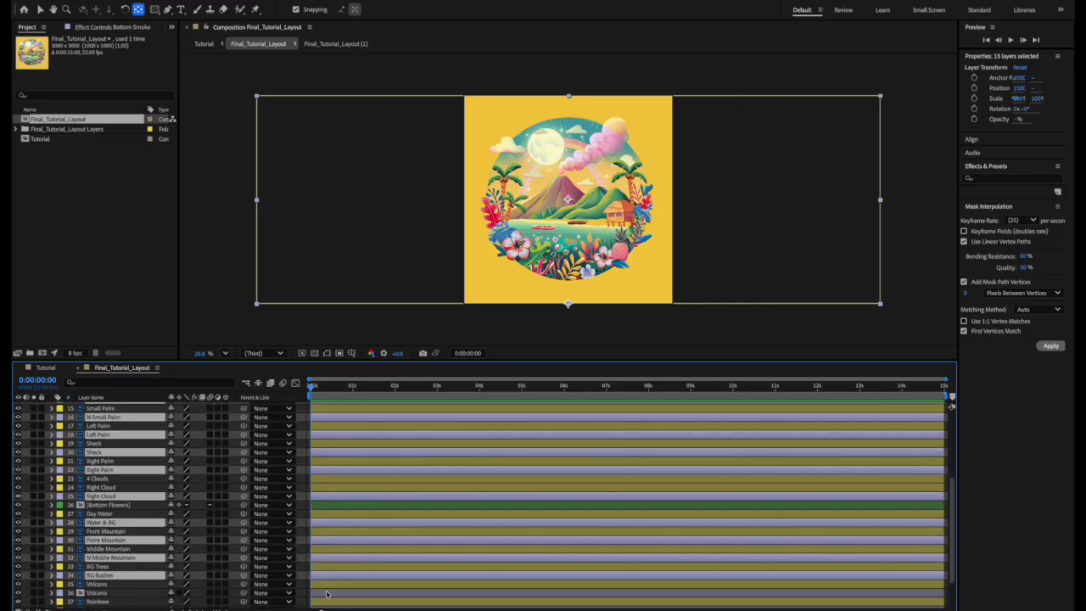
{"action": "scroll", "coordinate": [326, 593], "scroll_direction": "down", "scroll_amount": 3}
{"action": "left_click", "coordinate": [330, 568], "text": "ctrl"}
{"action": "left_click", "coordinate": [329, 577], "text": "ctrl"}
{"action": "left_click", "coordinate": [328, 586], "text": "ctrl"}
{"action": "left_click", "coordinate": [328, 603], "text": "ctrl"}
{"action": "left_click_drag", "start_coordinate": [326, 604], "coordinate": [523, 567]}
- Add a rotation keyframe of 0° to the Sky & BG layer at 0:00:05:00
{"action": "left_click", "coordinate": [107, 594]}
{"action": "key", "text": "r"}
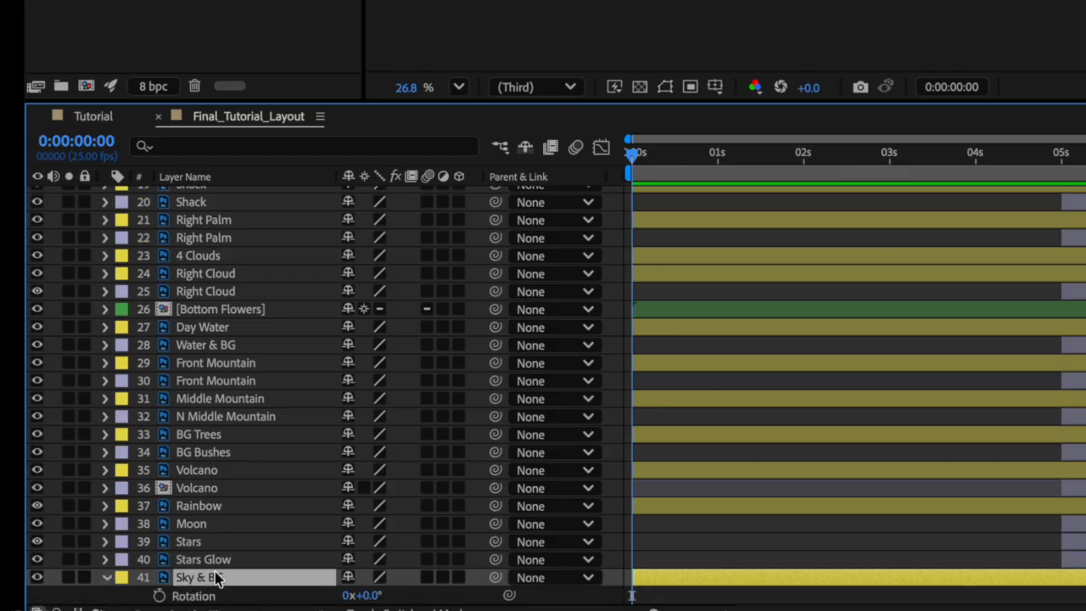
{"action": "scroll", "coordinate": [272, 578], "scroll_direction": "down", "scroll_amount": 1}
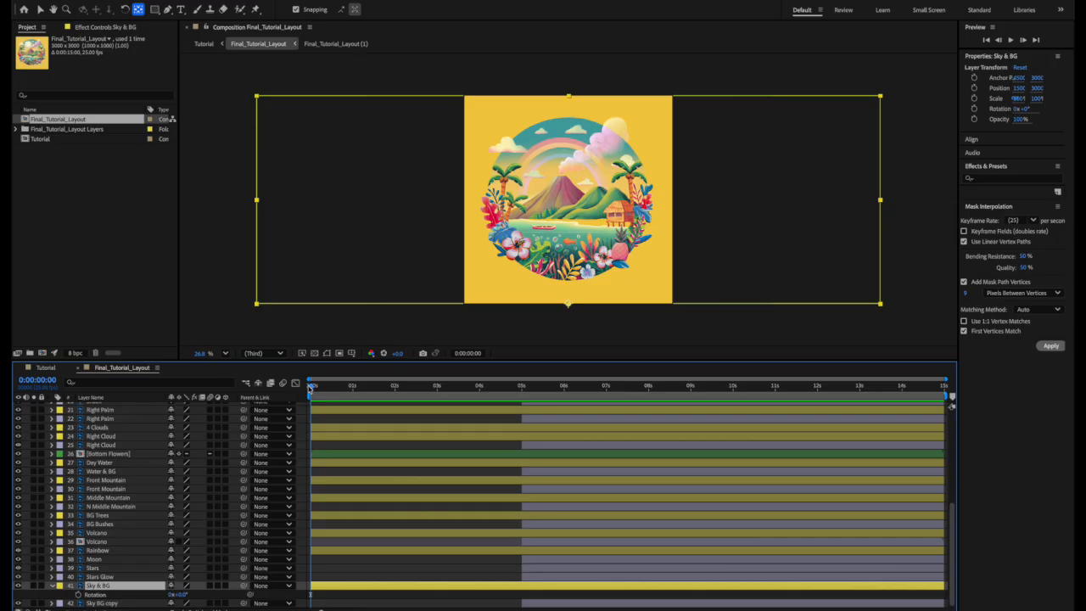
{"action": "left_click_drag", "start_coordinate": [311, 387], "coordinate": [521, 401]}
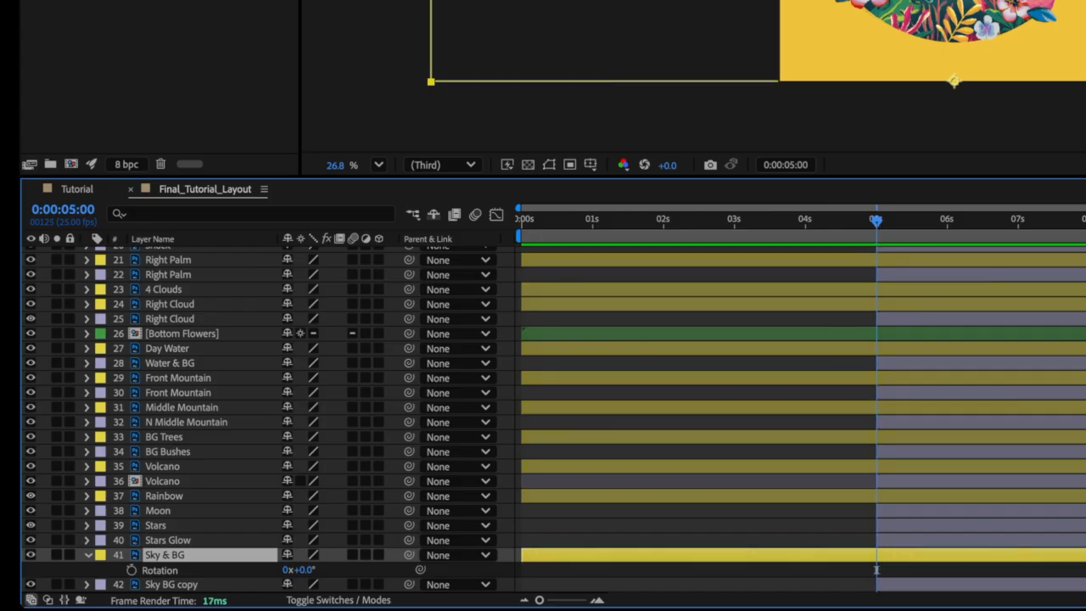
{"action": "left_click", "coordinate": [132, 571]}
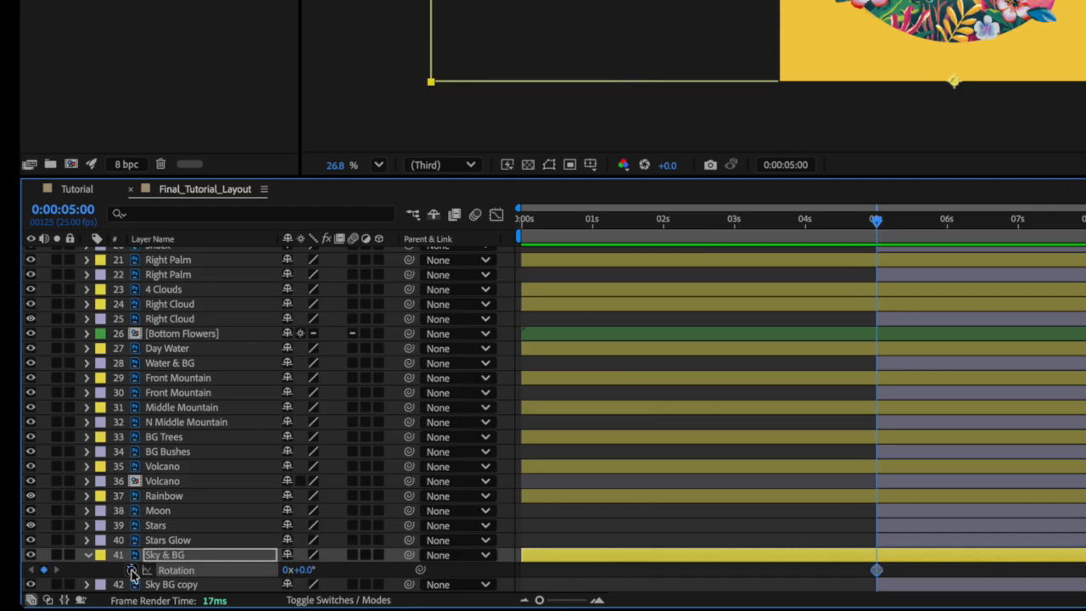
- Set the Sky & BG layer's rotation to -180° at 0:00:06:00 and scrub through the turn
{"action": "left_click", "coordinate": [951, 221]}
{"action": "left_click_drag", "start_coordinate": [950, 221], "coordinate": [948, 221]}
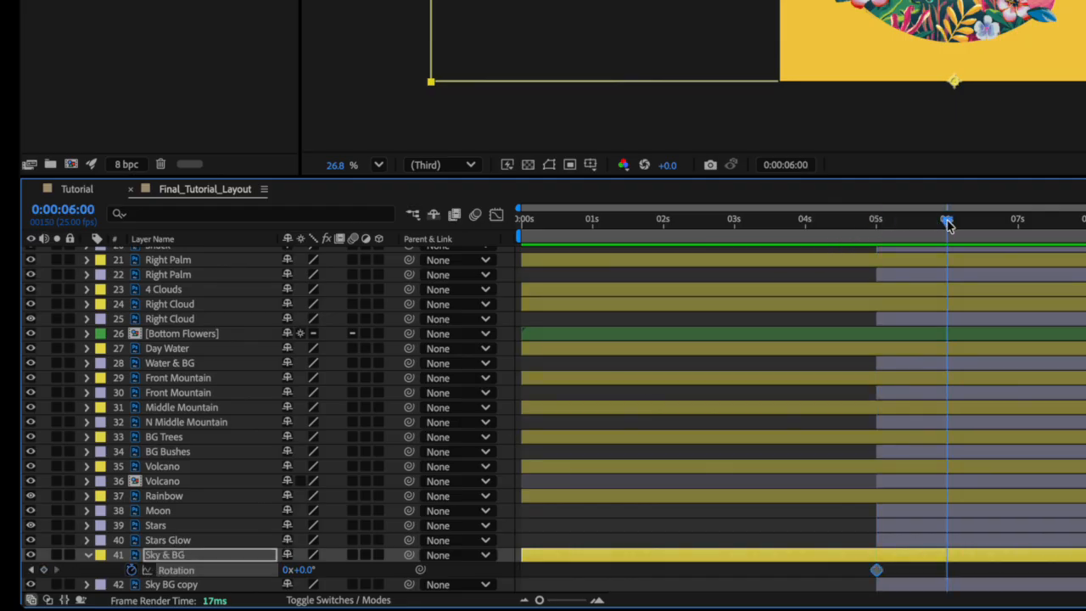
{"action": "left_click", "coordinate": [306, 571]}
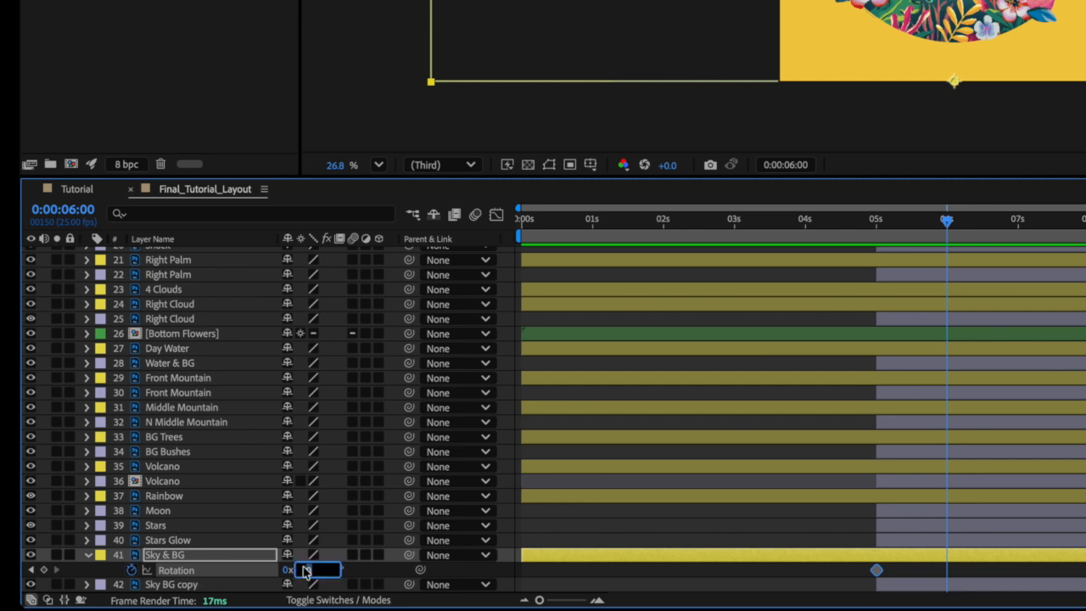
{"action": "type", "text": "-180"}
{"action": "key", "text": "Return"}
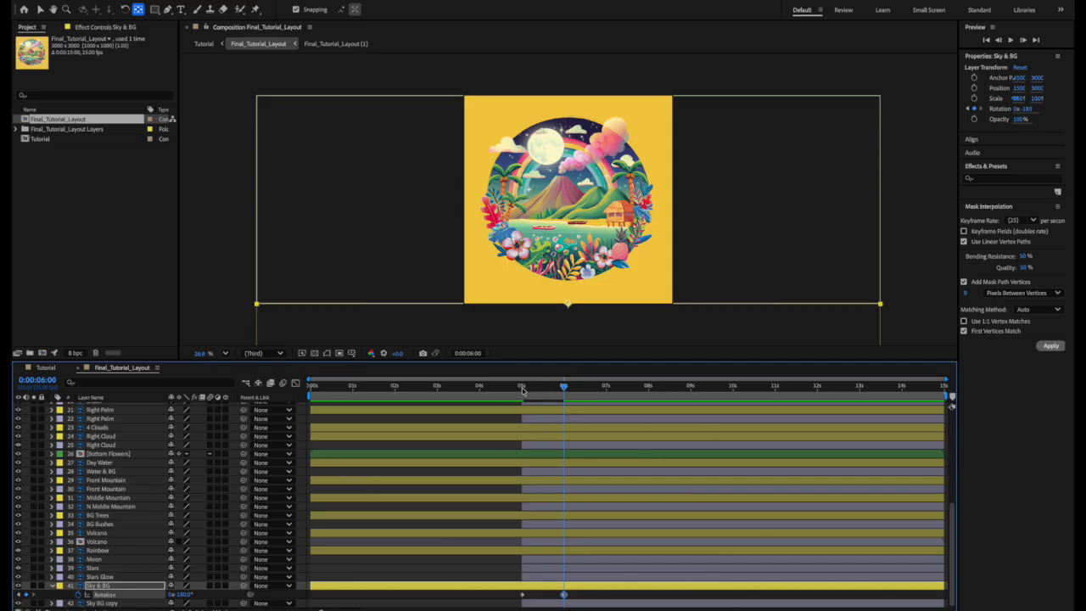
{"action": "left_click_drag", "start_coordinate": [517, 387], "coordinate": [543, 411]}
{"action": "left_click_drag", "start_coordinate": [567, 407], "coordinate": [520, 409]}
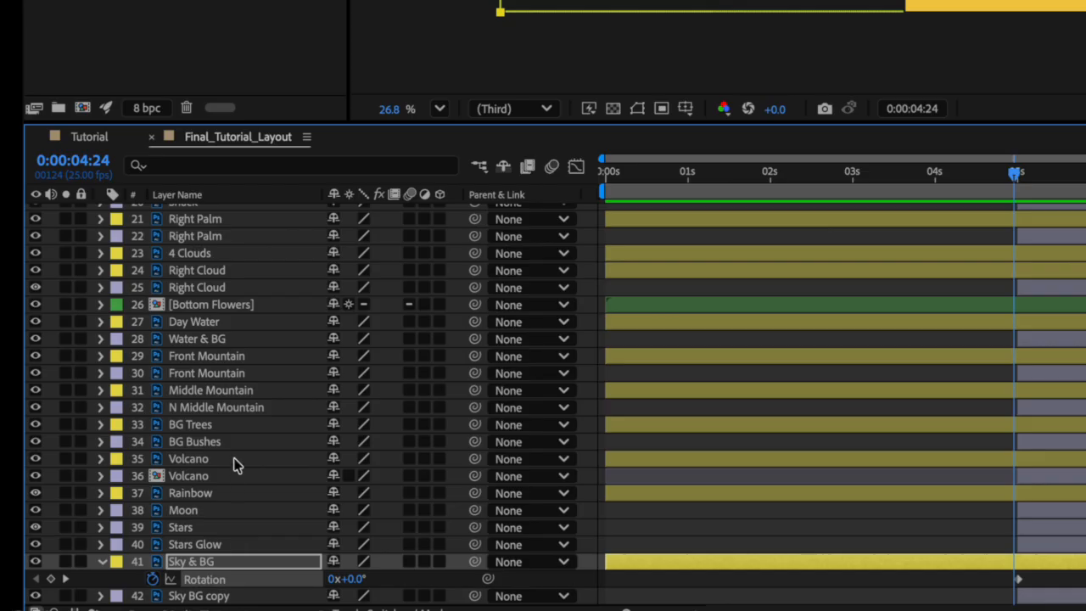
- Animate the yellow-labelled Volcano layer's rotation from 0° at 0:00:05:03 to -180° at 0:00:06:02
{"action": "left_click", "coordinate": [118, 534]}
{"action": "left_click_drag", "start_coordinate": [1015, 175], "coordinate": [1028, 181]}
{"action": "key", "text": "r"}
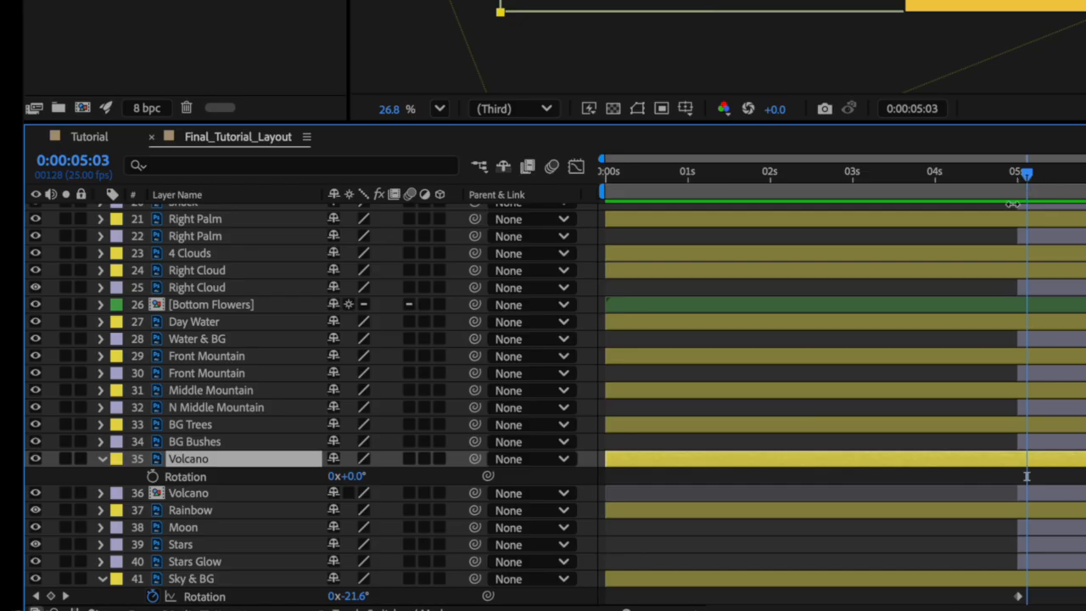
{"action": "left_click", "coordinate": [154, 477]}
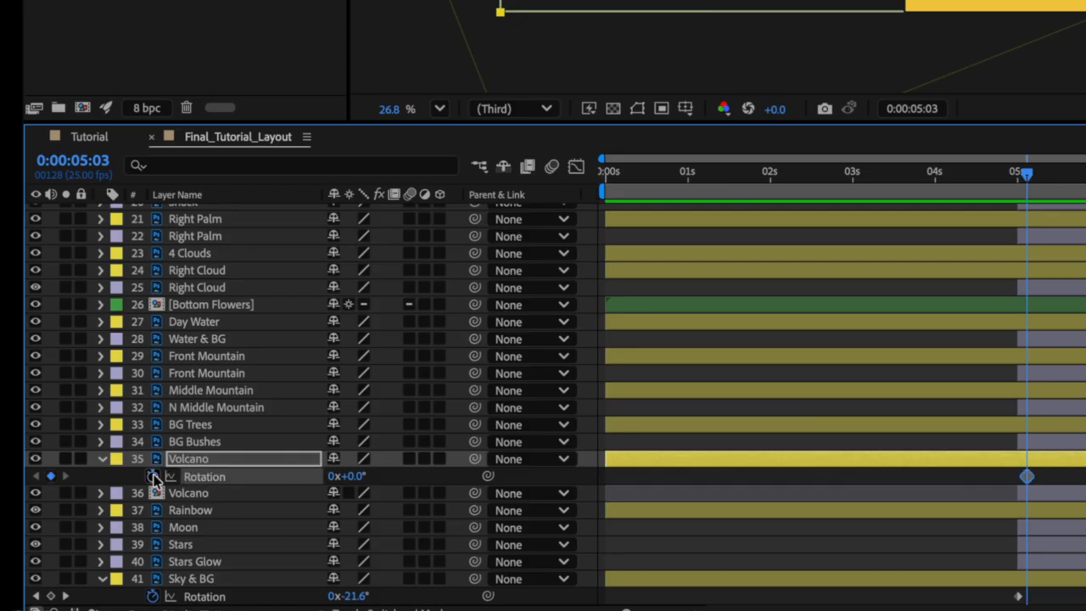
{"action": "left_click", "coordinate": [1085, 172]}
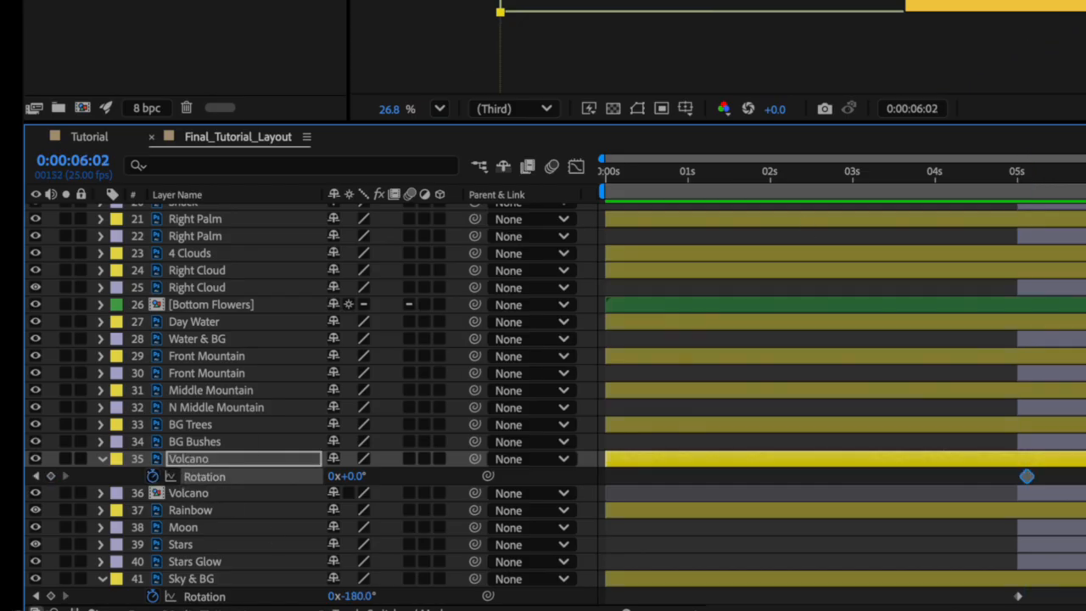
{"action": "left_click", "coordinate": [355, 476]}
{"action": "type", "text": "-180"}
{"action": "key", "text": "Return"}
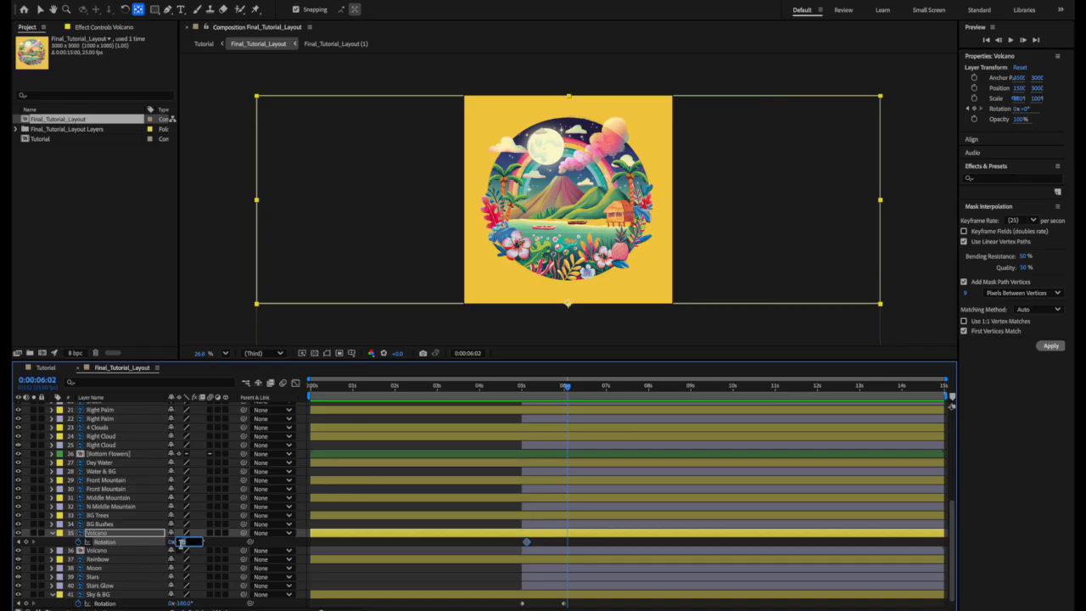
{"action": "type", "text": "0"}
{"action": "key", "text": "Return"}
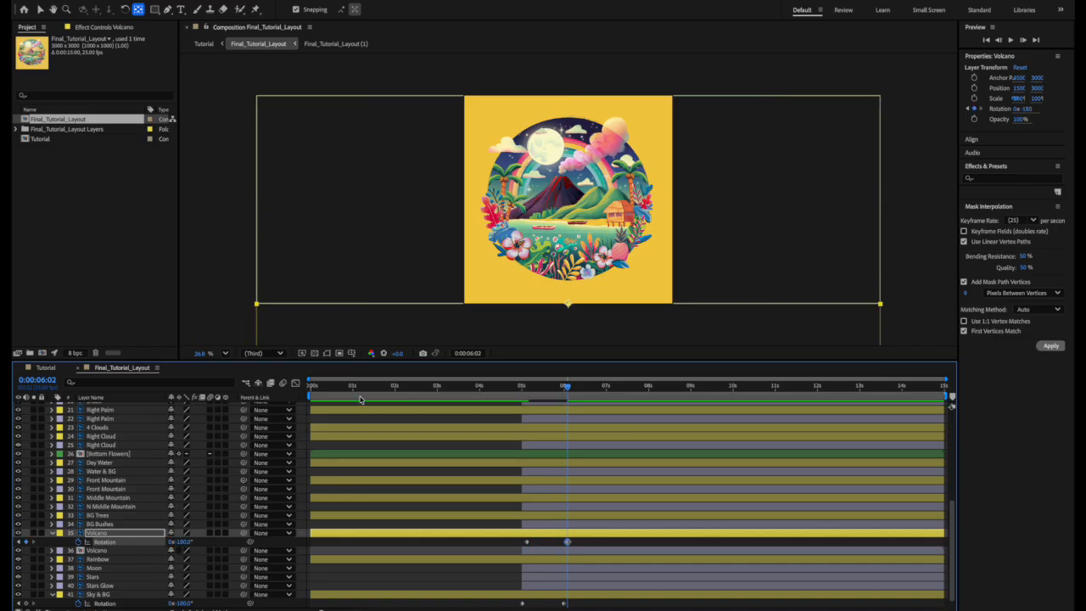
- Animate the Middle Mountain layer's rotation from 0° just after the Volcano's first keyframe to -180° at 0:00:06:03
{"action": "mouse_move", "coordinate": [508, 385]}
{"action": "left_mouse_down"}
{"action": "mouse_move", "coordinate": [541, 395]}
{"action": "mouse_move", "coordinate": [522, 393]}
{"action": "left_mouse_up"}
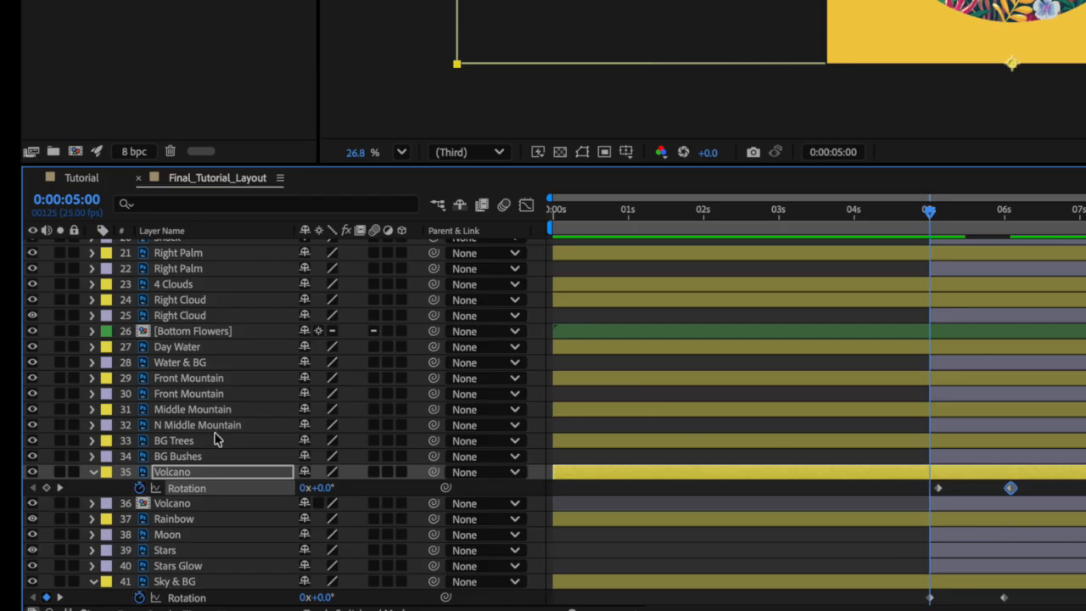
{"action": "left_click", "coordinate": [120, 499]}
{"action": "left_click_drag", "start_coordinate": [523, 390], "coordinate": [531, 391]}
{"action": "left_click_drag", "start_coordinate": [947, 219], "coordinate": [947, 218]}
{"action": "key", "text": "r"}
{"action": "left_click", "coordinate": [140, 426]}
{"action": "left_click", "coordinate": [1014, 213]}
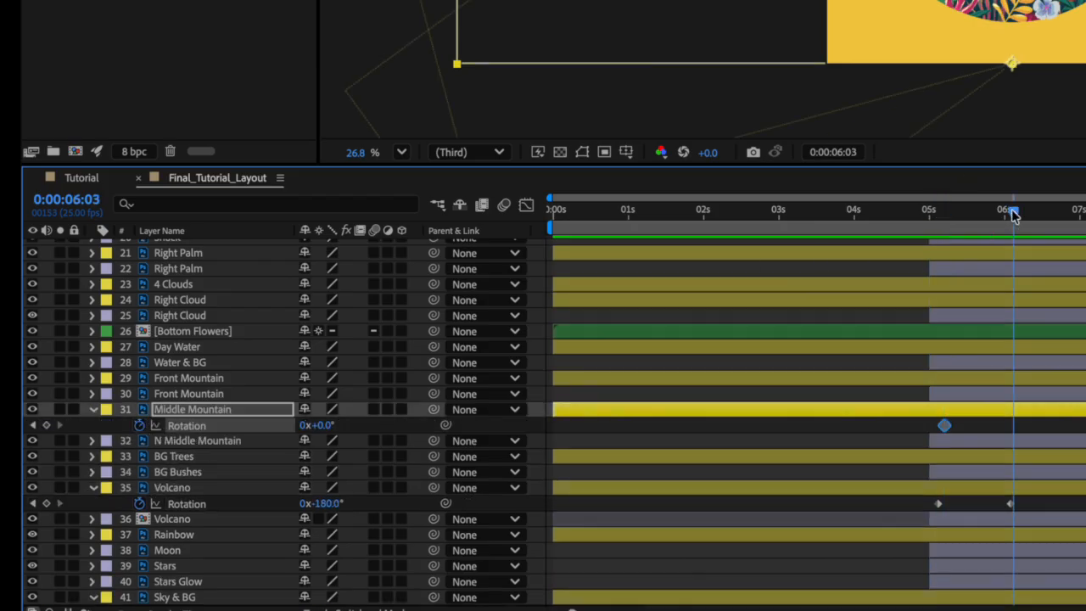
{"action": "left_click", "coordinate": [322, 425]}
{"action": "type", "text": "-180"}
{"action": "key", "text": "Return"}
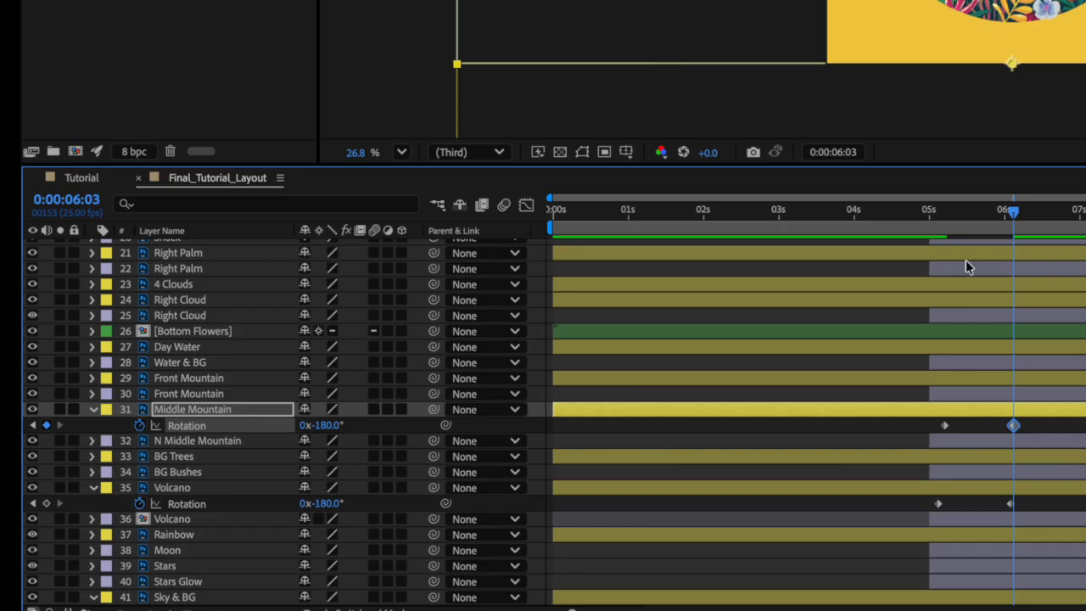
- Animate the yellow-labelled Front Mountain layer's rotation from 0° just after the Middle Mountain's first keyframe to -180° at 0:00:06:08
{"action": "left_click", "coordinate": [608, 381]}
{"action": "left_click", "coordinate": [951, 213]}
{"action": "key", "text": "r"}
{"action": "left_click", "coordinate": [140, 394]}
{"action": "left_click", "coordinate": [1020, 213]}
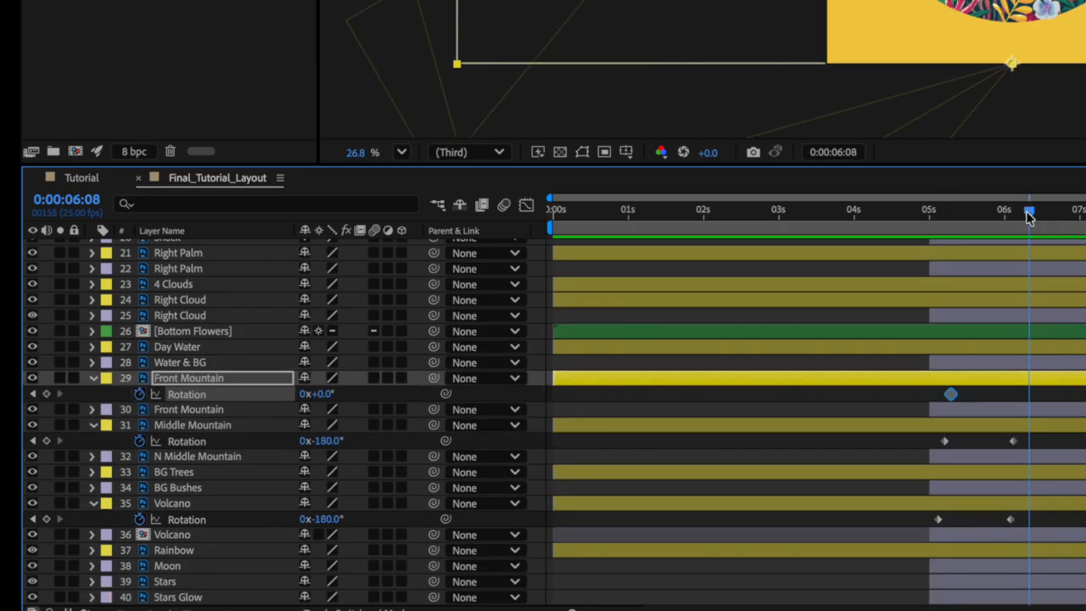
{"action": "left_click", "coordinate": [325, 394]}
{"action": "type", "text": "-180"}
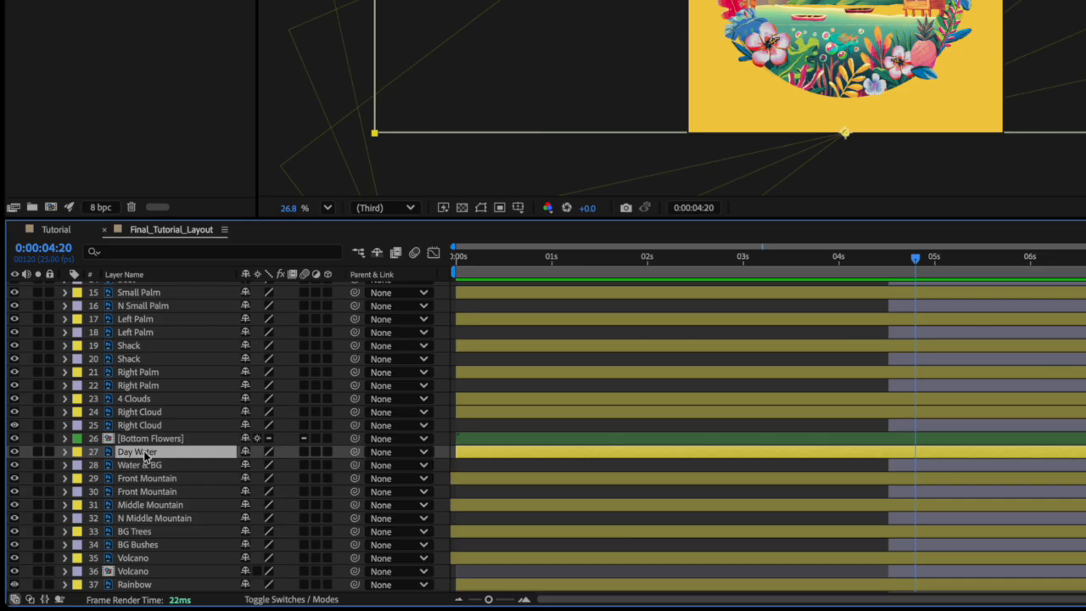
- Set a starting rotation keyframe of 180° on the Water & BG layer at 0:00:04:20, matching Day Water's first keyframe
{"action": "key", "text": "r"}
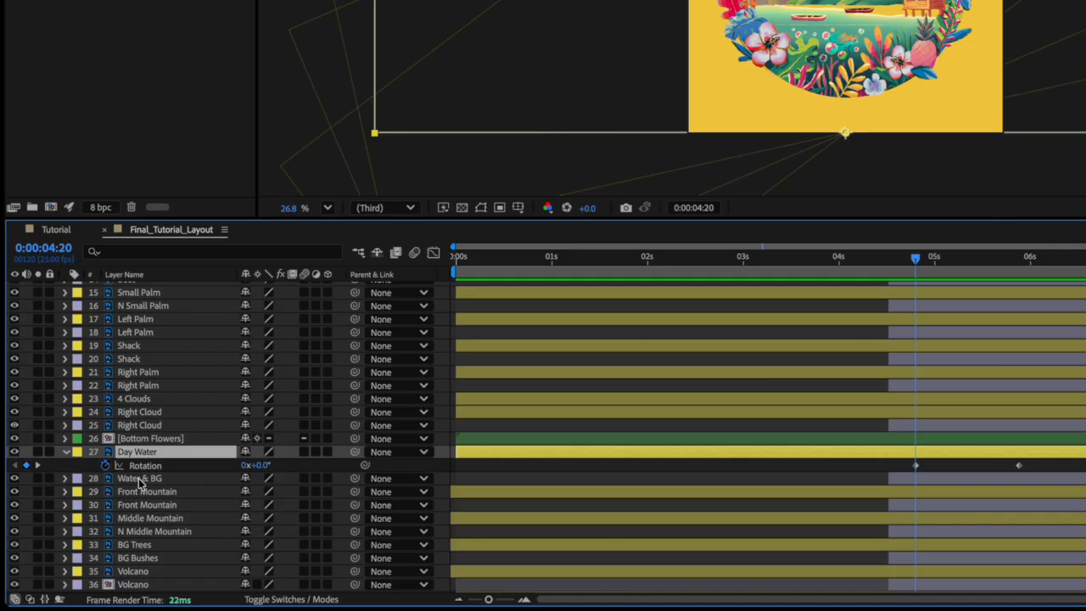
{"action": "left_click", "coordinate": [140, 479]}
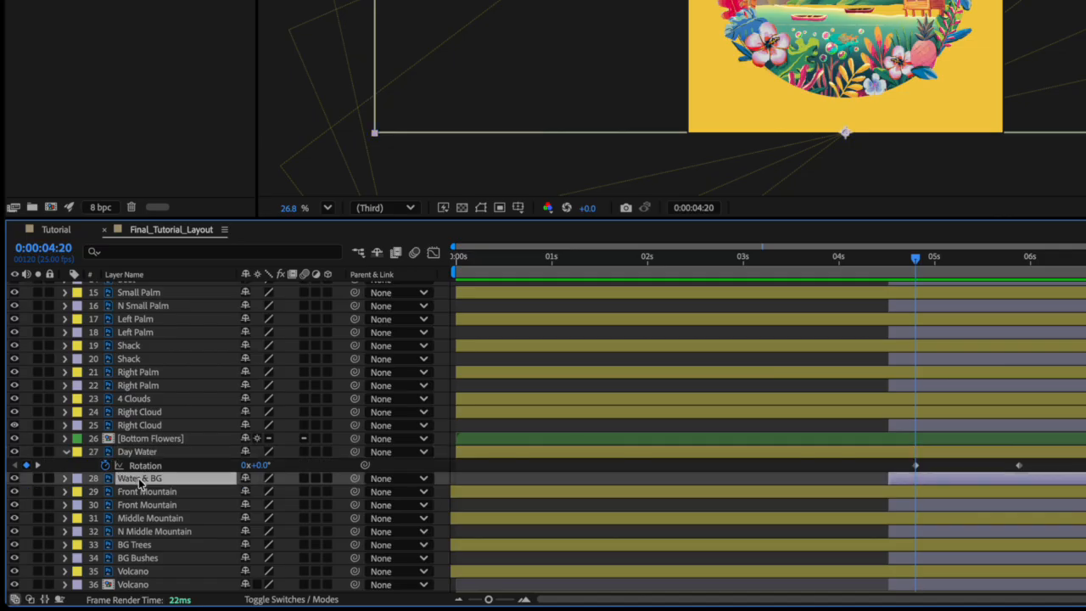
{"action": "key", "text": "r"}
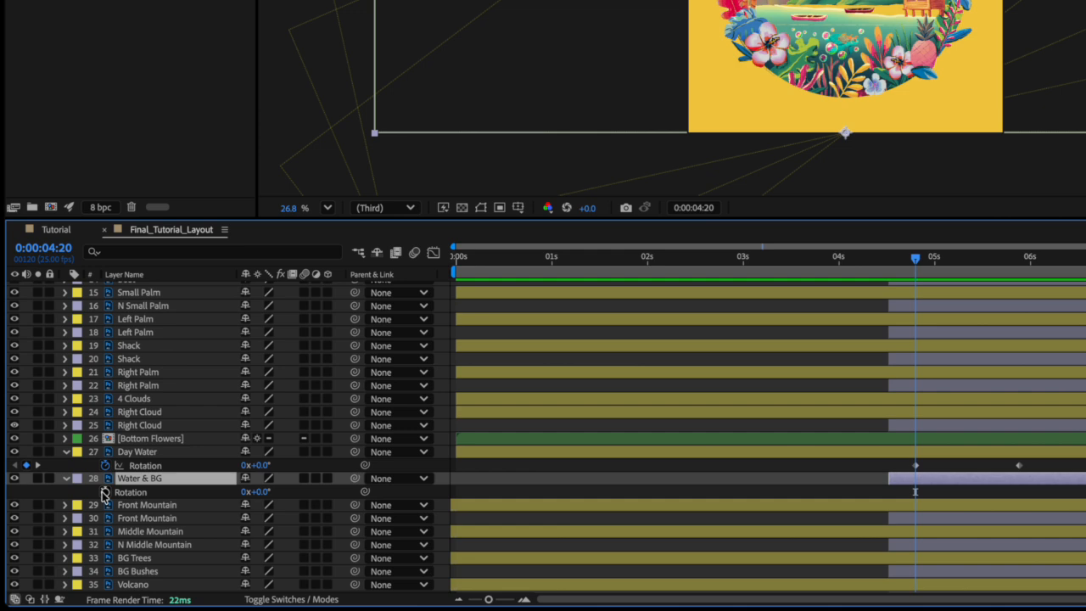
{"action": "left_click", "coordinate": [103, 493]}
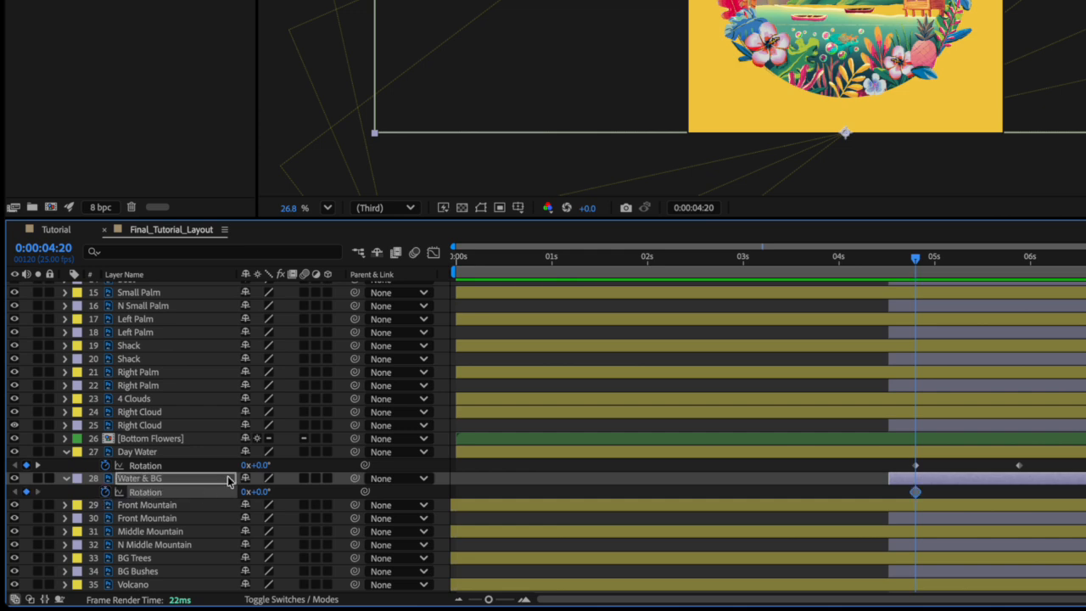
{"action": "left_click", "coordinate": [266, 493]}
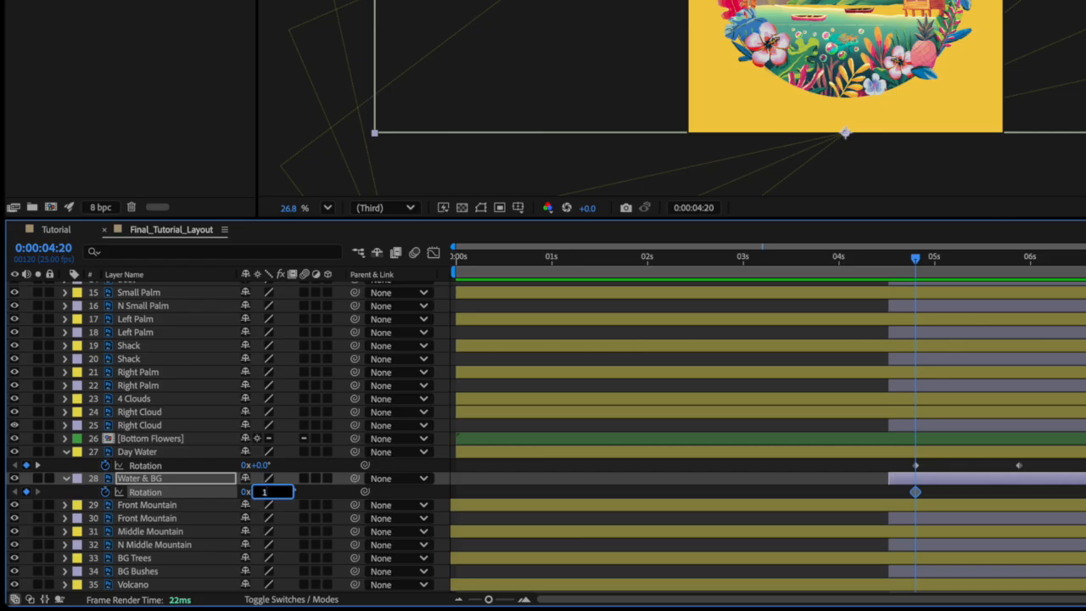
{"action": "key", "text": "Return"}
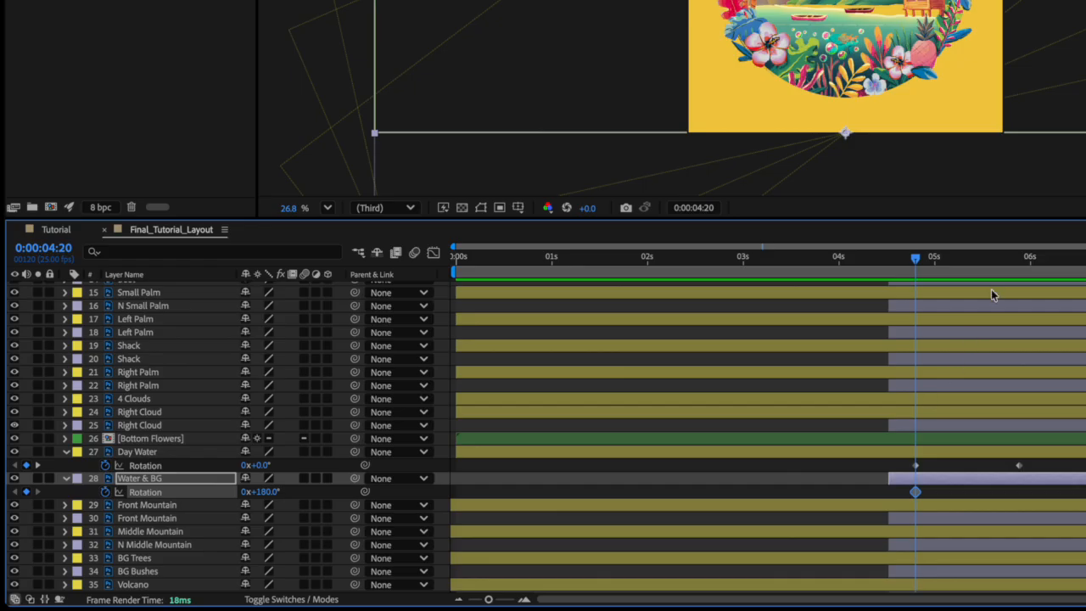
- Set the Water & BG layer's rotation to 0° at 0:00:05:22 and scrub back through the turn
{"action": "left_click", "coordinate": [1022, 257]}
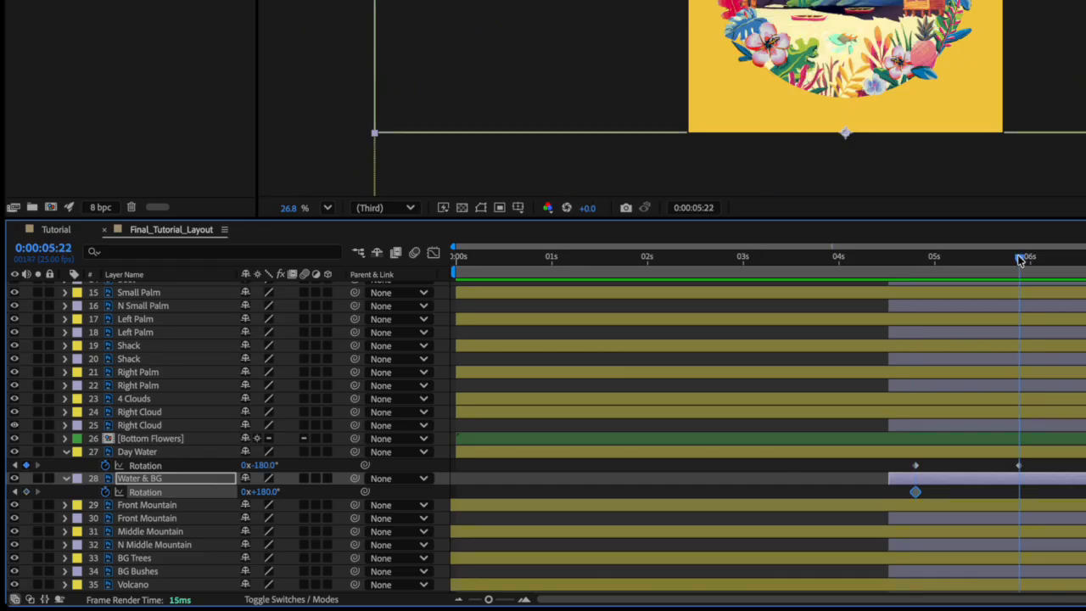
{"action": "left_click", "coordinate": [268, 492]}
{"action": "type", "text": "0"}
{"action": "key", "text": "Return"}
{"action": "left_click_drag", "start_coordinate": [1020, 257], "coordinate": [965, 270]}
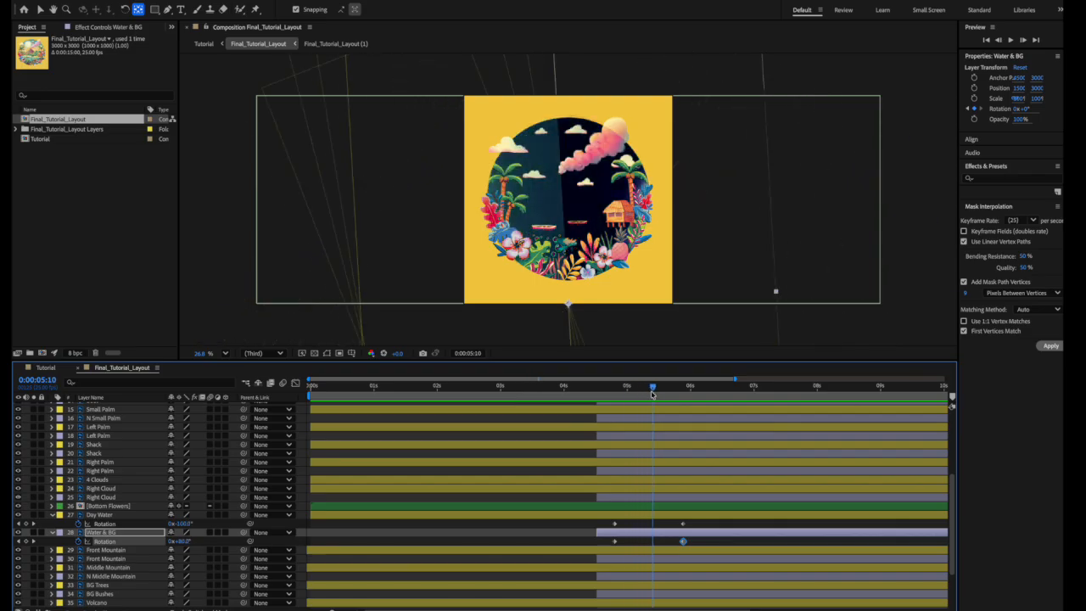
{"action": "left_click_drag", "start_coordinate": [652, 394], "coordinate": [603, 389]}
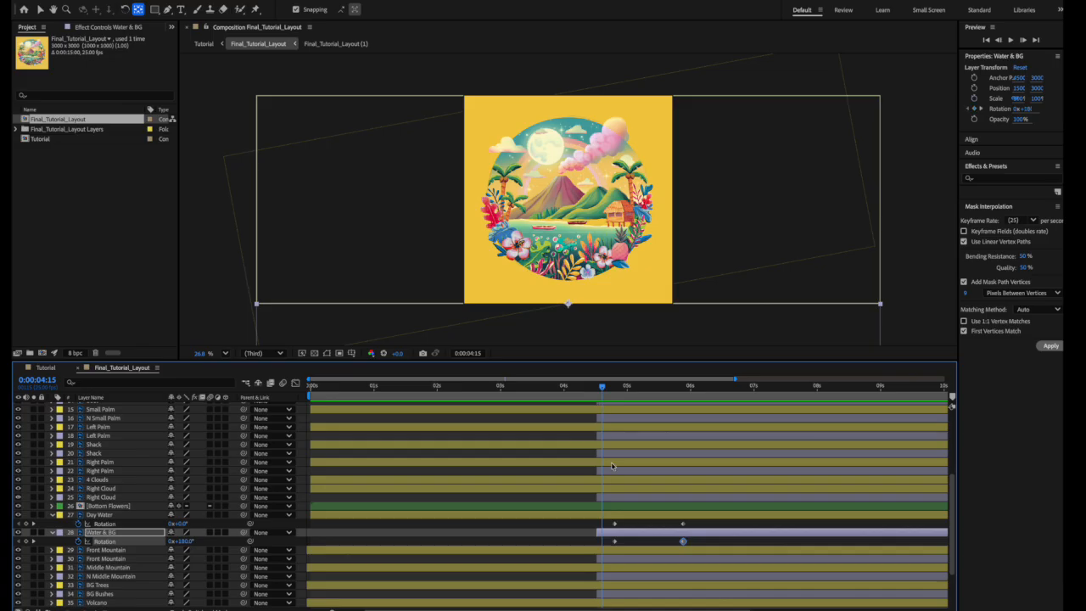
- Set a starting rotation keyframe of 180° on the lavender-labelled Front Mountain layer at 0:00:04:20
{"action": "scroll", "coordinate": [609, 455], "scroll_direction": "down", "scroll_amount": 3}
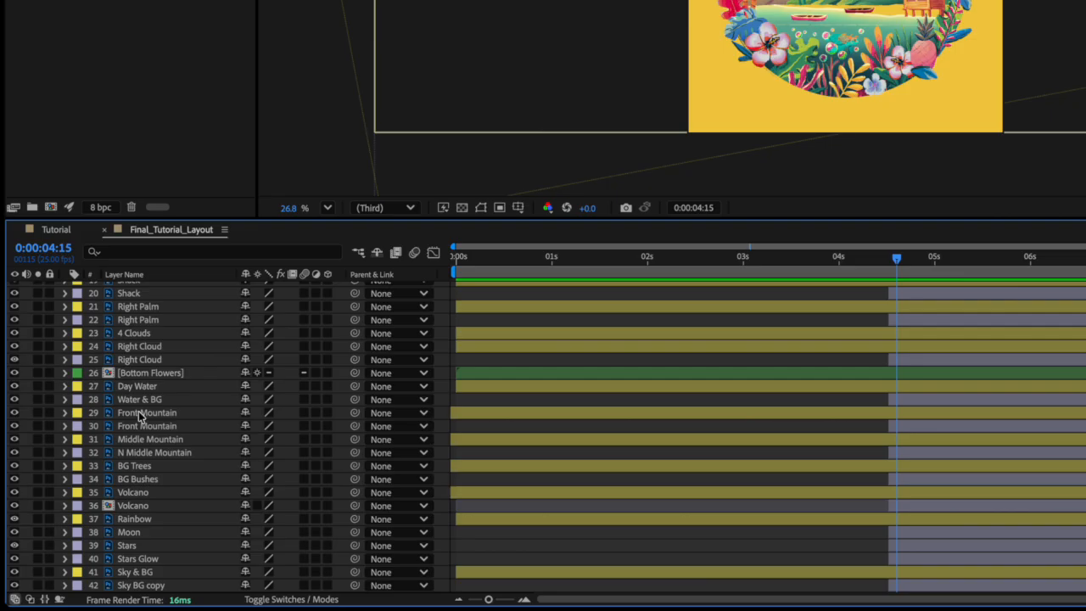
{"action": "left_click", "coordinate": [139, 415]}
{"action": "key", "text": "u"}
{"action": "left_click", "coordinate": [140, 442]}
{"action": "key", "text": "r"}
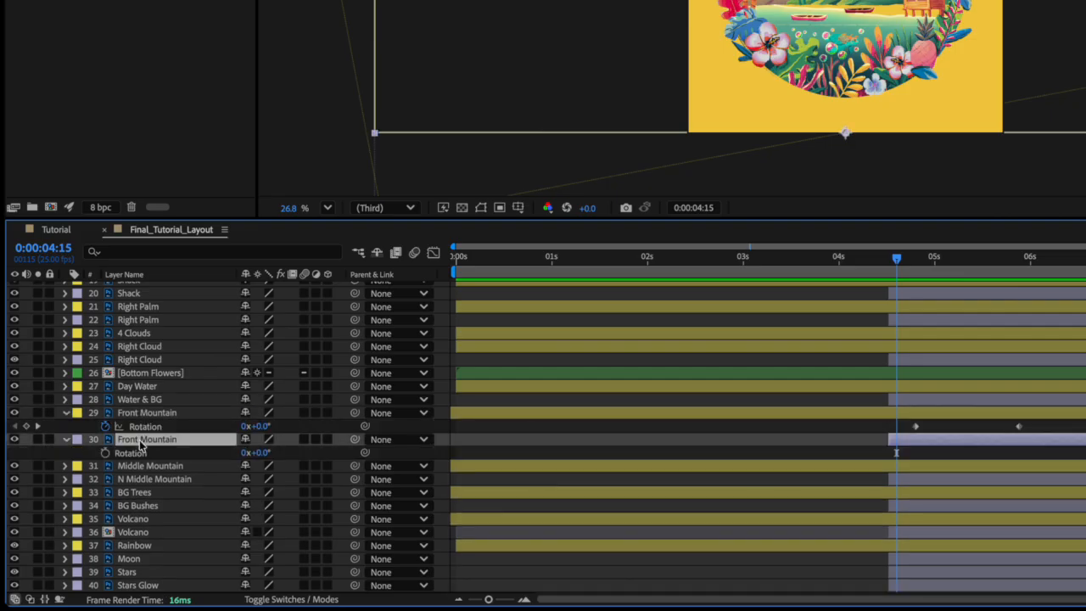
{"action": "left_click", "coordinate": [916, 258]}
{"action": "left_click", "coordinate": [106, 453]}
{"action": "left_click", "coordinate": [261, 452]}
{"action": "type", "text": "180"}
{"action": "key", "text": "Return"}
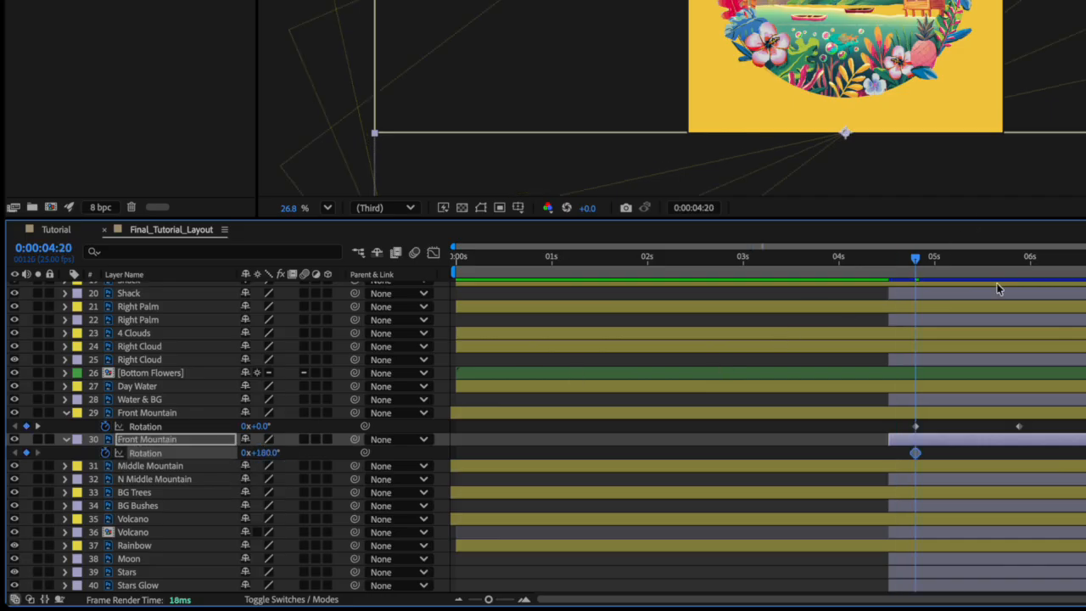
- Set the lavender-labelled Front Mountain layer's rotation to 0° at 0:00:05:22 and scrub through the turn
{"action": "left_click", "coordinate": [1021, 259]}
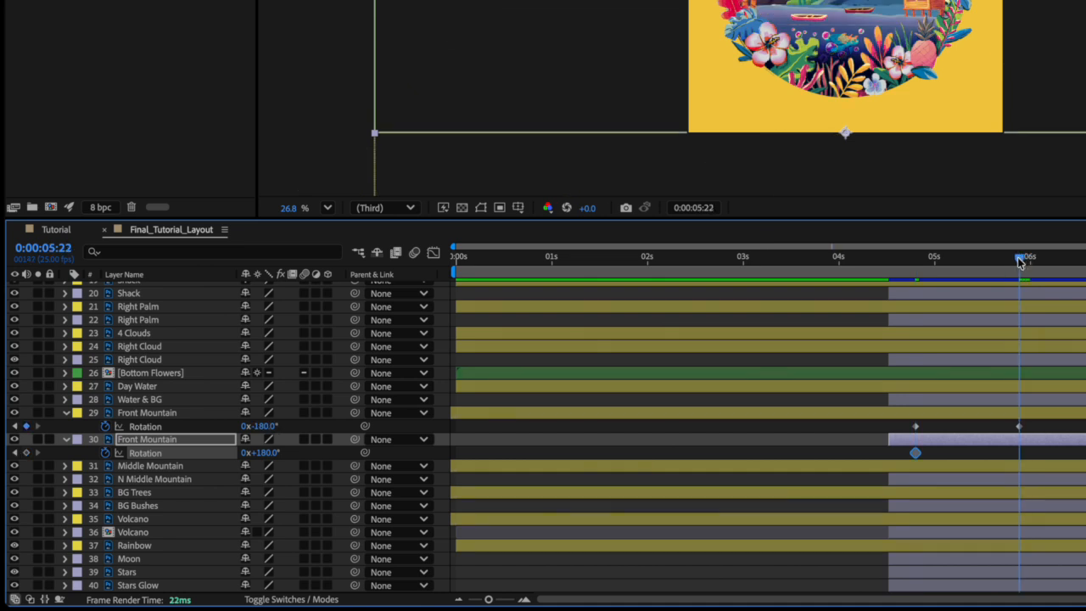
{"action": "left_click", "coordinate": [268, 452]}
{"action": "type", "text": "0"}
{"action": "key", "text": "Return"}
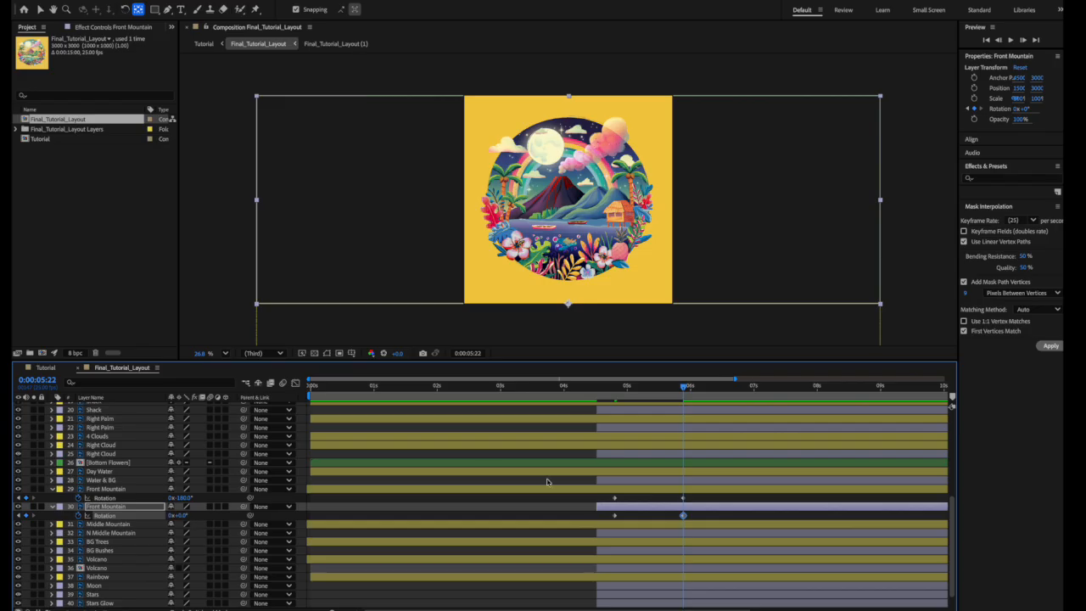
{"action": "left_click_drag", "start_coordinate": [650, 388], "coordinate": [690, 388]}
- Set a starting rotation keyframe of 180° on the N Middle Mountain layer at 0:00:04:18, matching Middle Mountain's first keyframe
{"action": "scroll", "coordinate": [621, 491], "scroll_direction": "down", "scroll_amount": 1}
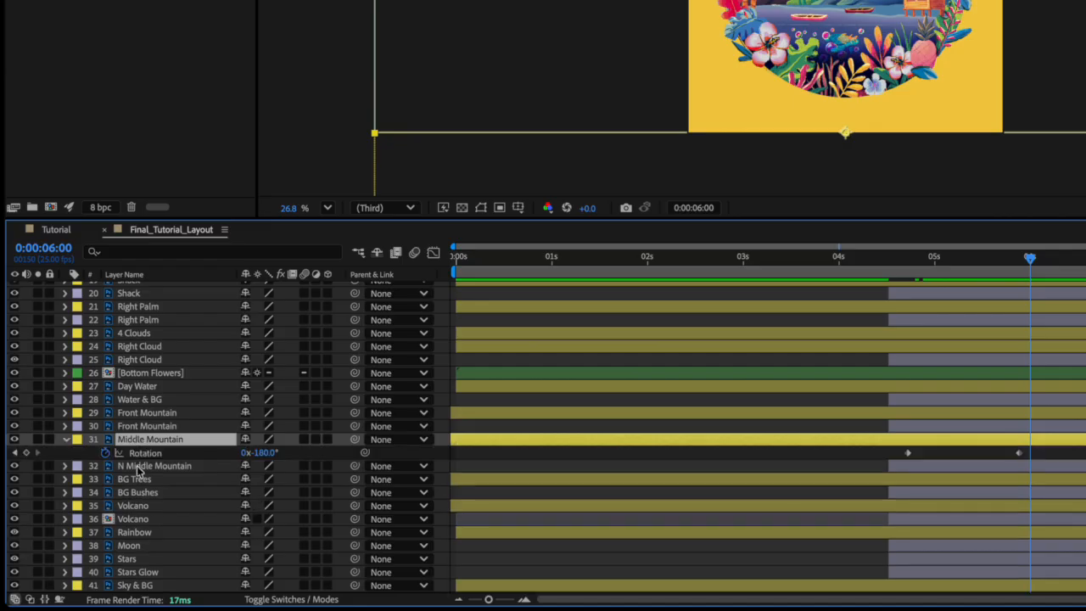
{"action": "left_click", "coordinate": [111, 525]}
{"action": "key", "text": "r"}
{"action": "left_click", "coordinate": [610, 389]}
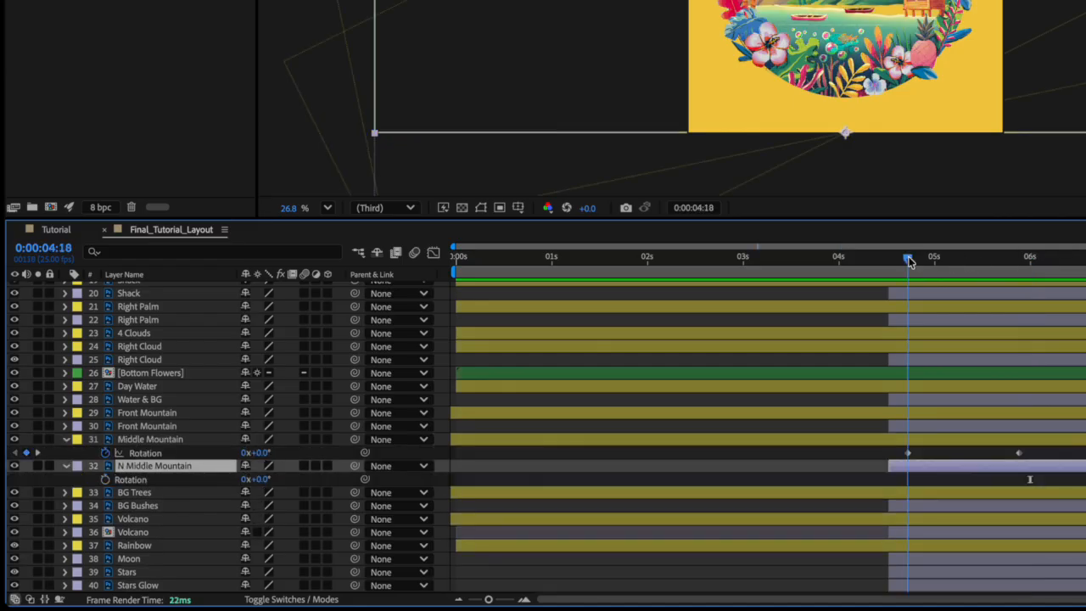
{"action": "left_click", "coordinate": [259, 479]}
{"action": "type", "text": "180"}
{"action": "key", "text": "Return"}
{"action": "left_click", "coordinate": [106, 480]}
- Set the N Middle Mountain layer's rotation to 0° at 0:00:05:22 and collapse both middle mountain layers' keyframes
{"action": "key", "text": "k"}
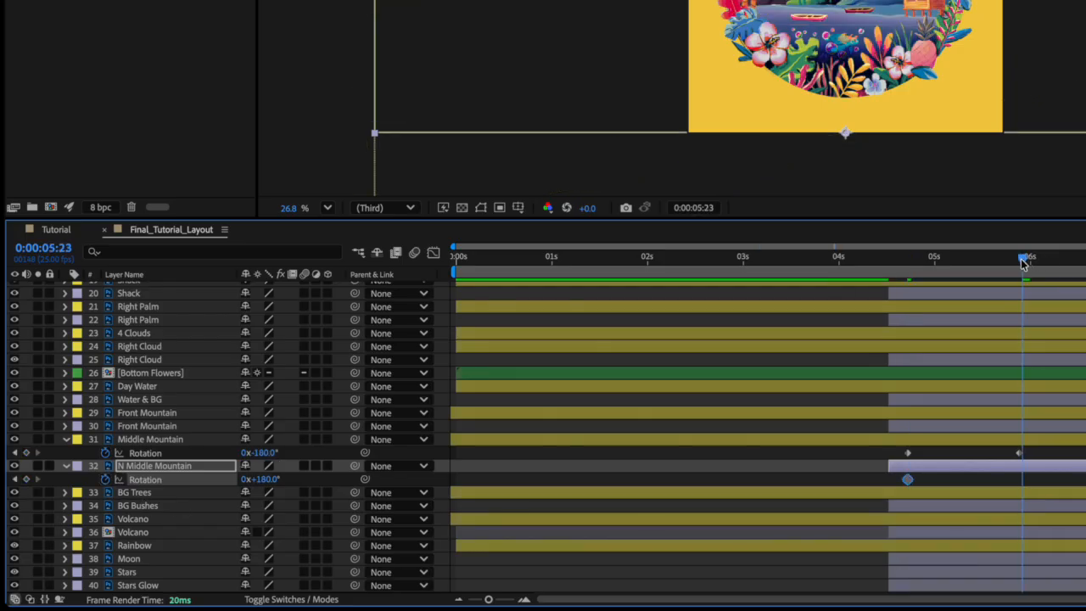
{"action": "left_click", "coordinate": [268, 480]}
{"action": "type", "text": "0"}
{"action": "key", "text": "Return"}
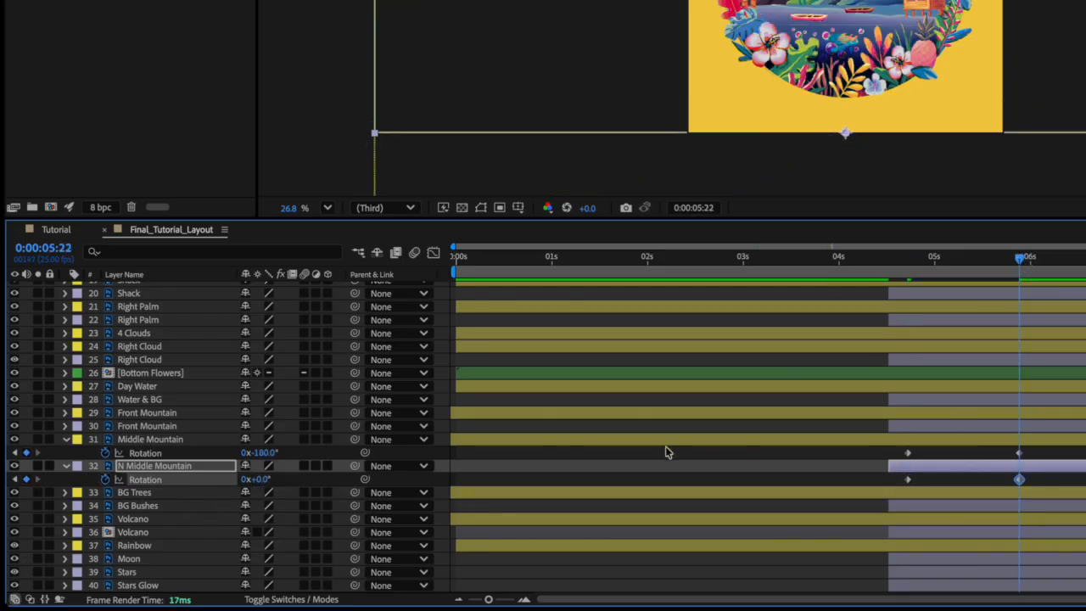
{"action": "left_click", "coordinate": [480, 440]}
{"action": "key", "text": "u"}
{"action": "left_click", "coordinate": [191, 453]}
{"action": "key", "text": "u"}
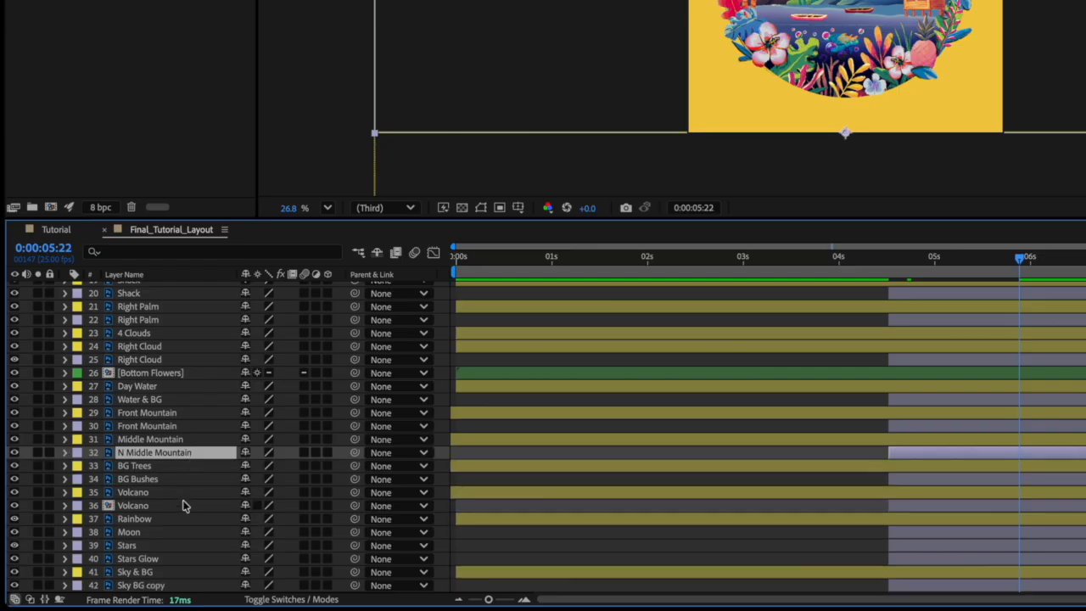
- Set a starting rotation keyframe of 180° on the lavender-labelled Volcano layer, aligned with the yellow-labelled Volcano's first keyframe
{"action": "left_click", "coordinate": [175, 492]}
{"action": "key", "text": "r"}
{"action": "left_click", "coordinate": [161, 521]}
{"action": "key", "text": "r"}
{"action": "left_click_drag", "start_coordinate": [906, 259], "coordinate": [900, 259]}
{"action": "left_click", "coordinate": [262, 533]}
{"action": "left_click", "coordinate": [105, 533]}
{"action": "left_click", "coordinate": [261, 533]}
{"action": "type", "text": "180"}
{"action": "key", "text": "Return"}
- Set the lavender-labelled Volcano layer's rotation to 0° at 0:00:05:22 and scrub through the turn
{"action": "left_click", "coordinate": [1021, 259]}
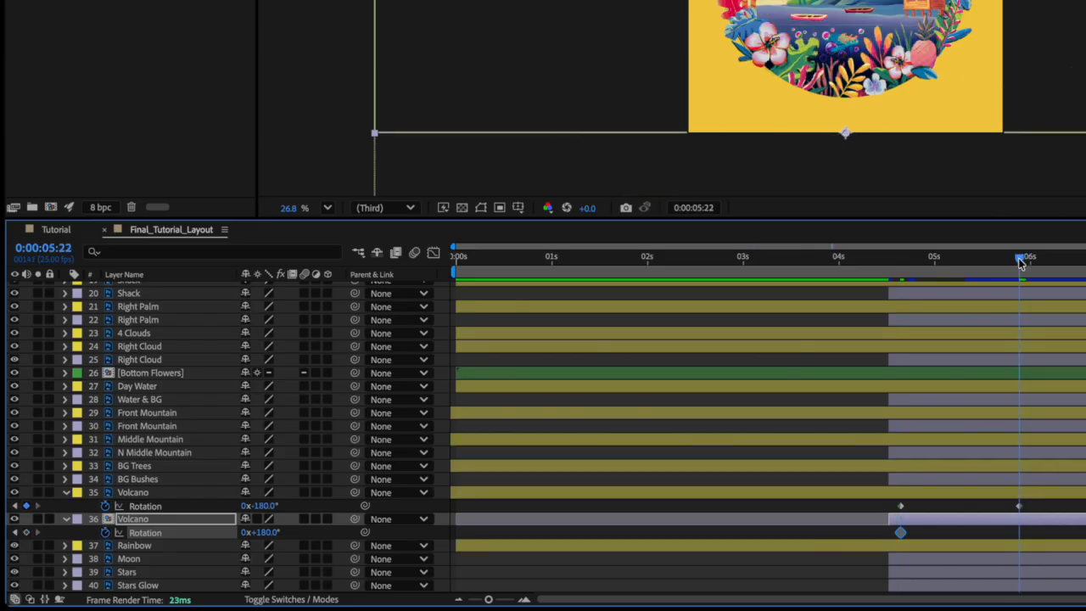
{"action": "left_click", "coordinate": [269, 533]}
{"action": "type", "text": "0"}
{"action": "key", "text": "Return"}
{"action": "left_click_drag", "start_coordinate": [876, 259], "coordinate": [920, 261]}
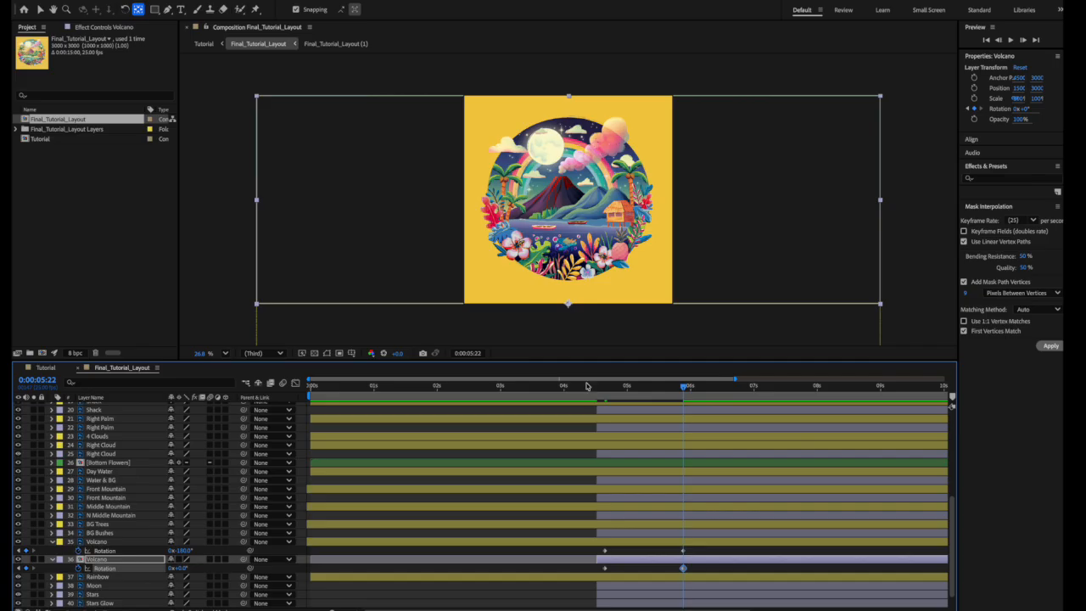
{"action": "left_click_drag", "start_coordinate": [617, 388], "coordinate": [692, 383]}
- Set a starting rotation keyframe of 180° on the Sky BG copy layer at 0:00:04:13, matching Sky & BG's first keyframe
{"action": "scroll", "coordinate": [432, 495], "scroll_direction": "down", "scroll_amount": 2}
{"action": "left_click", "coordinate": [124, 602]}
{"action": "key", "text": "r"}
{"action": "left_click", "coordinate": [125, 596]}
{"action": "key", "text": "r"}
{"action": "scroll", "coordinate": [124, 596], "scroll_direction": "down", "scroll_amount": 2}
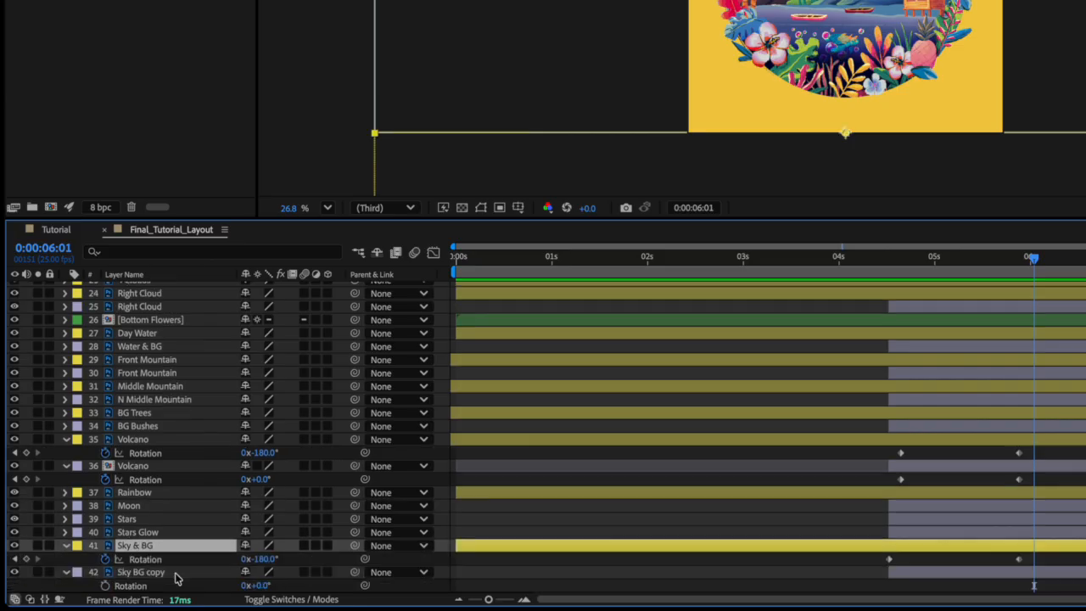
{"action": "left_click", "coordinate": [602, 387]}
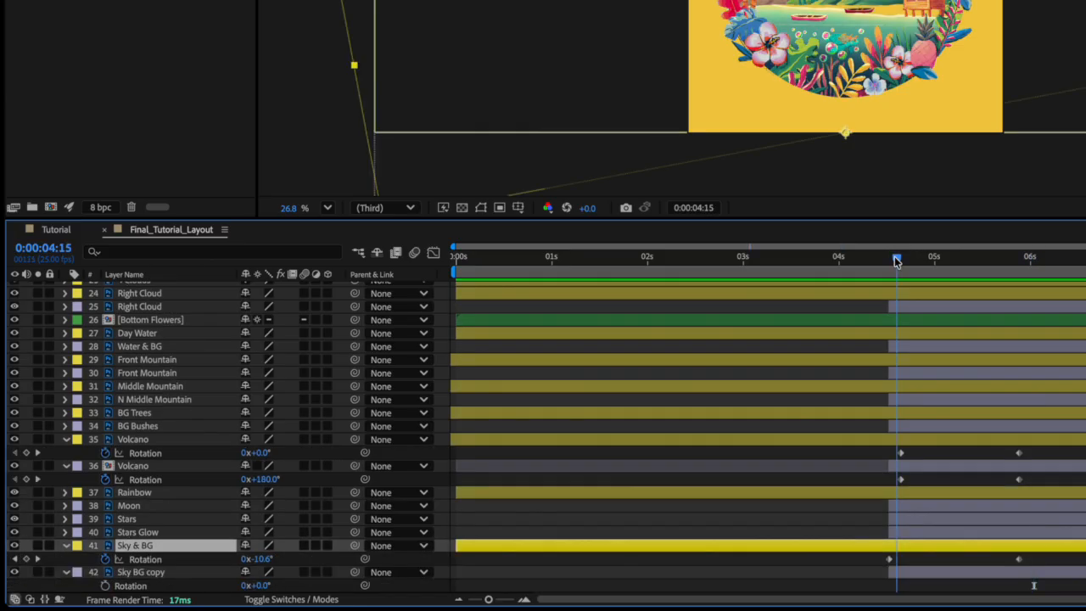
{"action": "left_click_drag", "start_coordinate": [896, 261], "coordinate": [888, 260]}
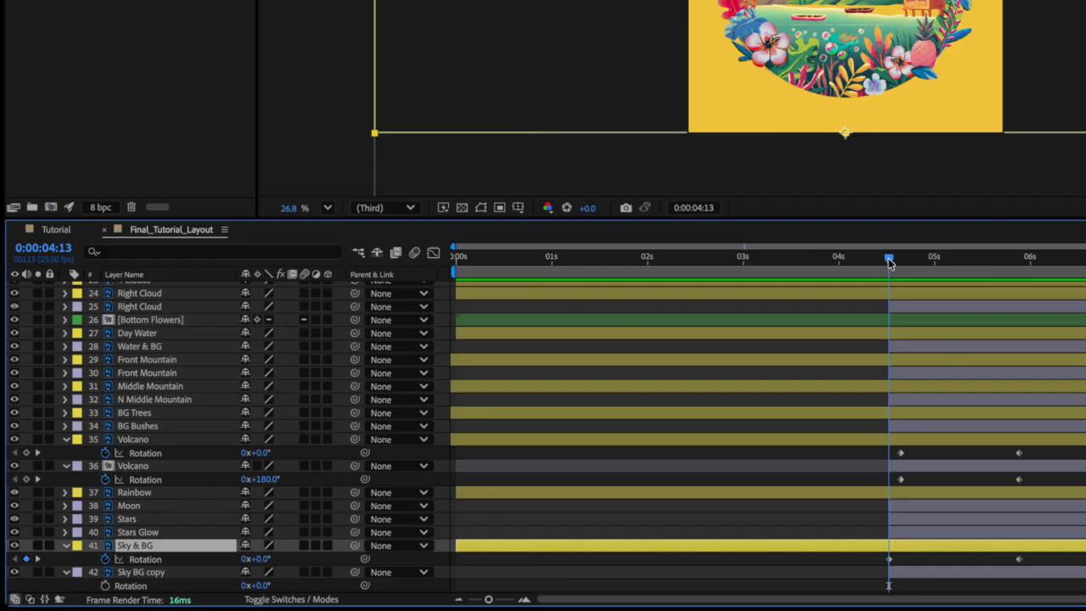
{"action": "left_click", "coordinate": [134, 574]}
{"action": "left_click", "coordinate": [107, 586]}
{"action": "left_click", "coordinate": [263, 585]}
{"action": "type", "text": "180"}
{"action": "key", "text": "Return"}
- Set the Sky BG copy layer's rotation to 0° at 0:00:05:22
{"action": "left_click", "coordinate": [1020, 262]}
{"action": "left_click", "coordinate": [263, 585]}
{"action": "type", "text": "0"}
{"action": "key", "text": "Return"}
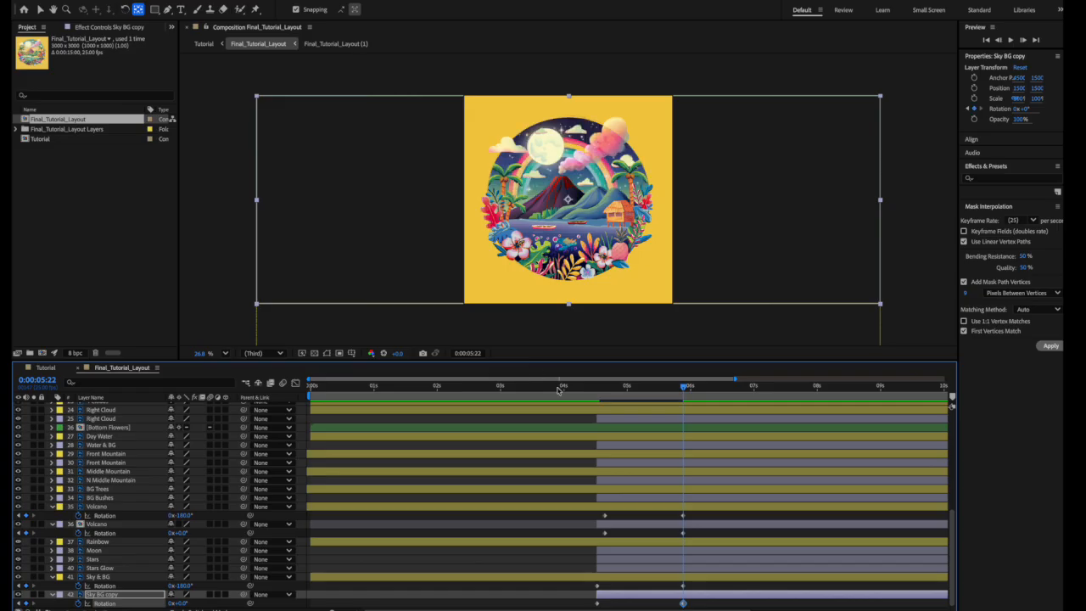
- Preview the day-to-night rotation from 0:00:03:04
{"action": "left_click", "coordinate": [510, 389]}
{"action": "key", "text": "space"}
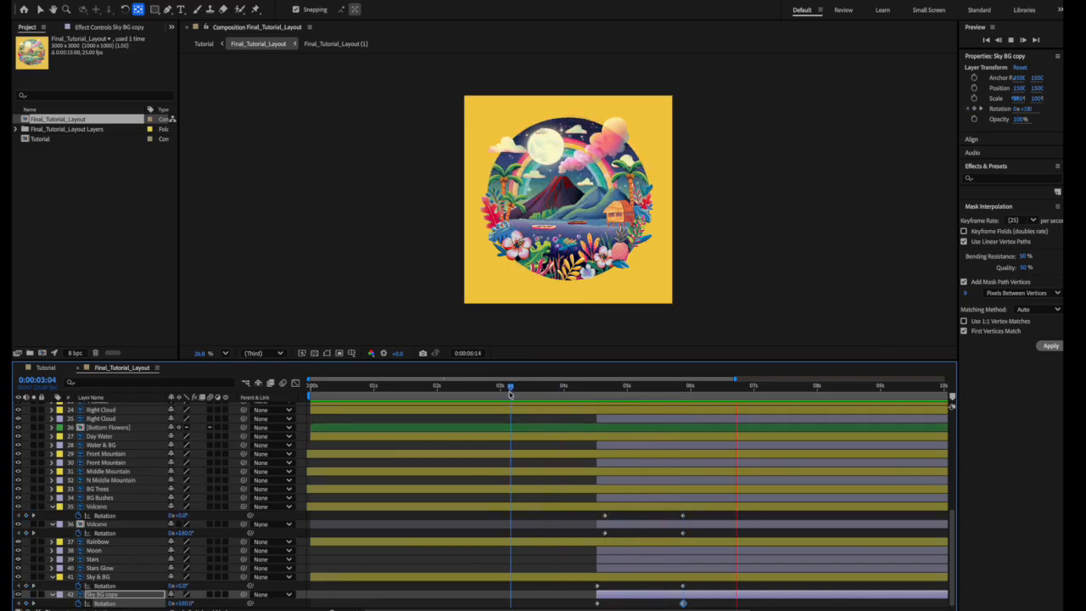
{"action": "key", "text": "space"}
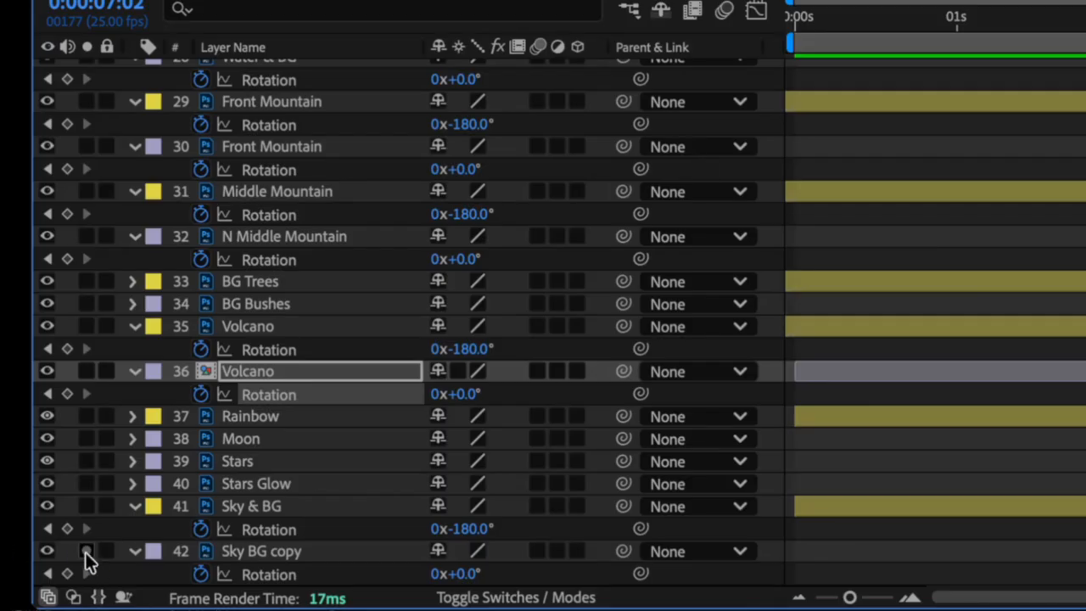
- Solo the two sky layers, both Volcano layers, both middle mountain layers and the lavender-labelled Front Mountain layer
{"action": "left_click", "coordinate": [33, 594]}
{"action": "left_click", "coordinate": [85, 506]}
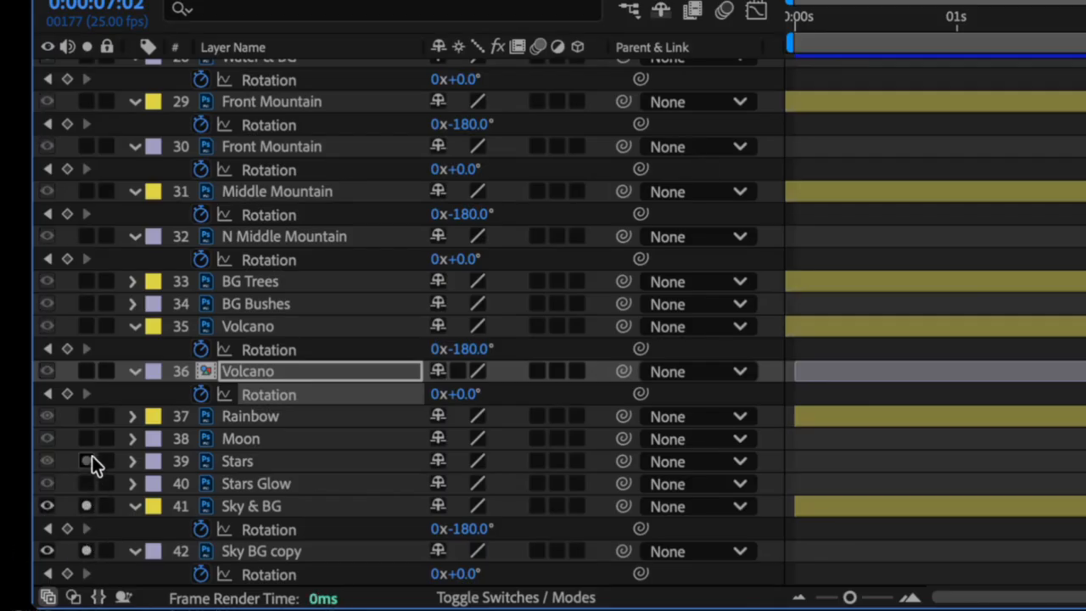
{"action": "scroll", "coordinate": [92, 450], "scroll_direction": "up", "scroll_amount": 1}
{"action": "left_click", "coordinate": [87, 385]}
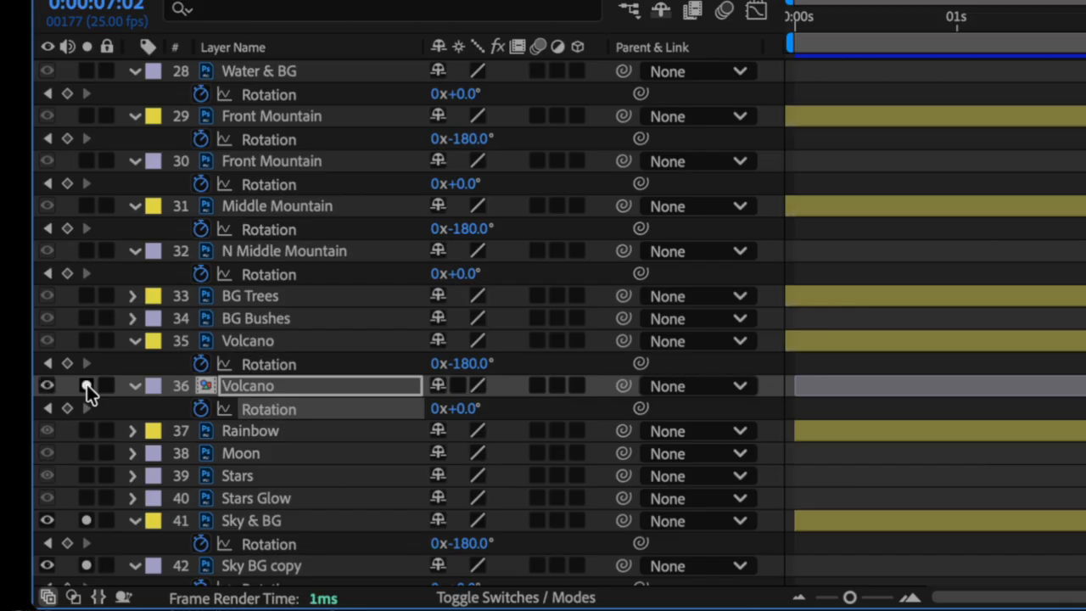
{"action": "left_click", "coordinate": [86, 342]}
{"action": "left_click", "coordinate": [86, 250]}
{"action": "left_click", "coordinate": [86, 205]}
{"action": "left_click", "coordinate": [86, 162]}
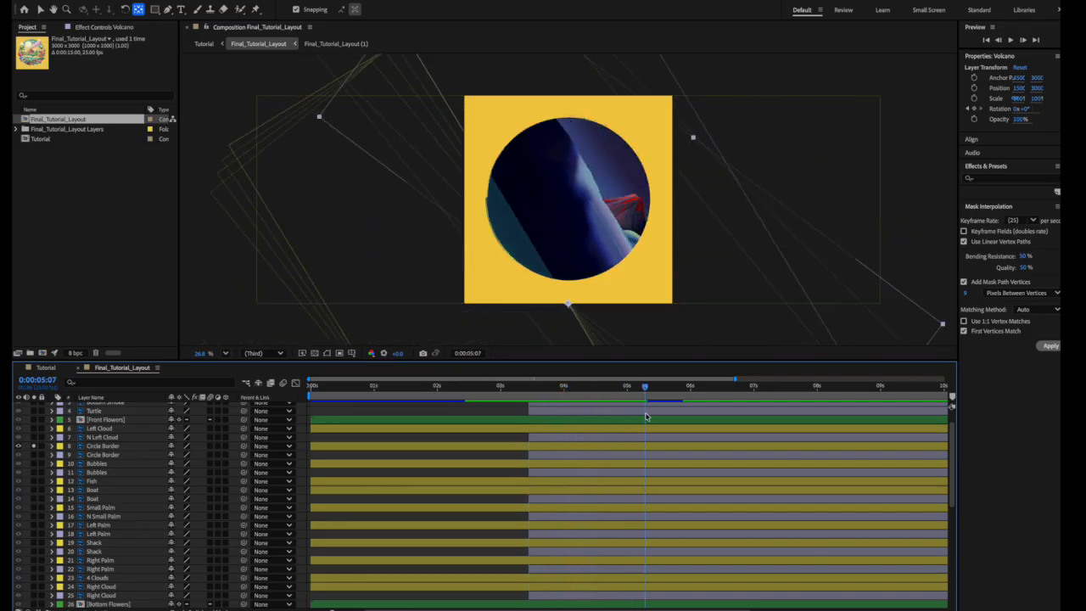
- Preview the soloed layers' rotation from 0:00:02:08
{"action": "left_click", "coordinate": [459, 387]}
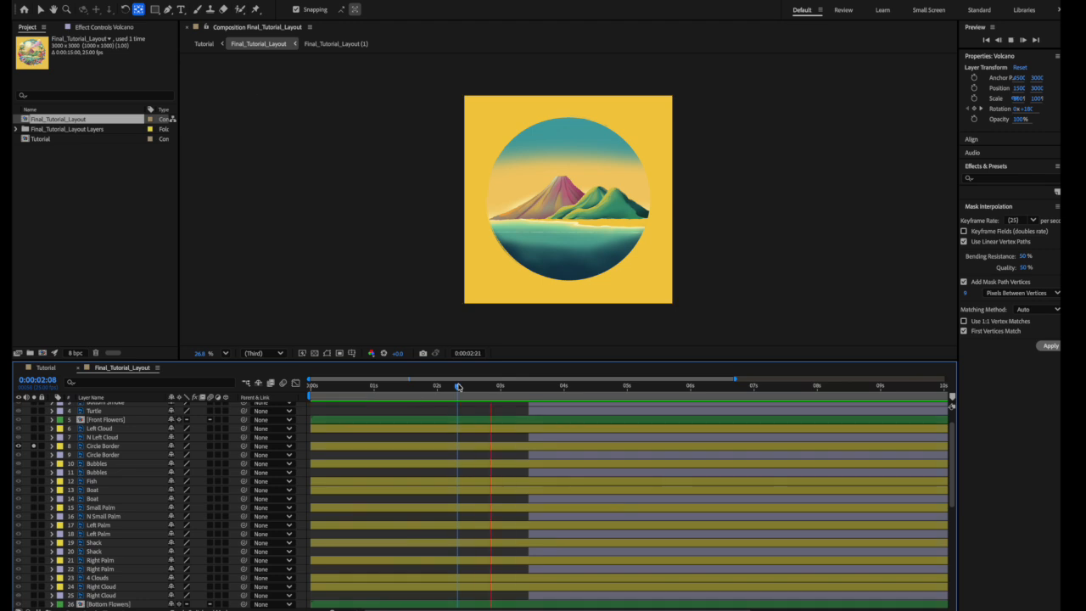
{"action": "key", "text": "space"}
{"action": "key", "text": "space"}
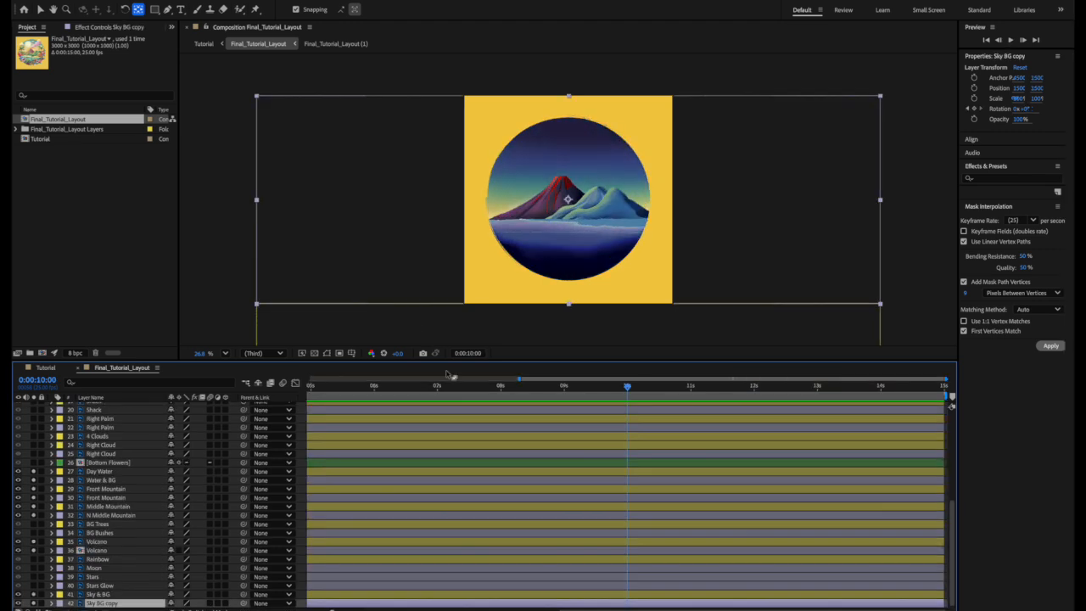
- Add a rotation keyframe holding -180° on the Sky & BG layer at 0:00:10:00
{"action": "left_click", "coordinate": [426, 597]}
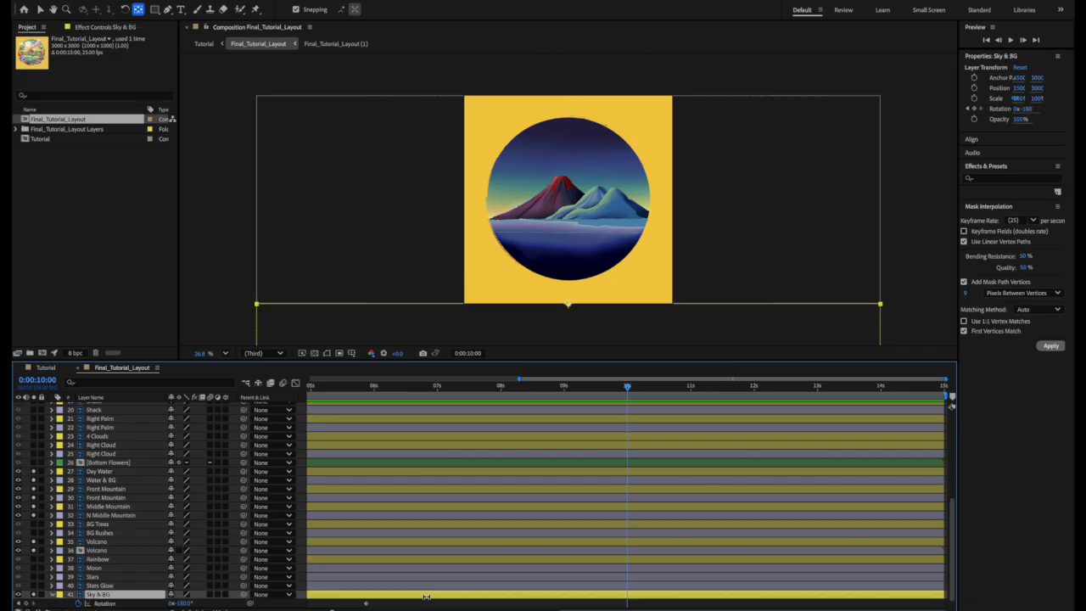
{"action": "key", "text": "r"}
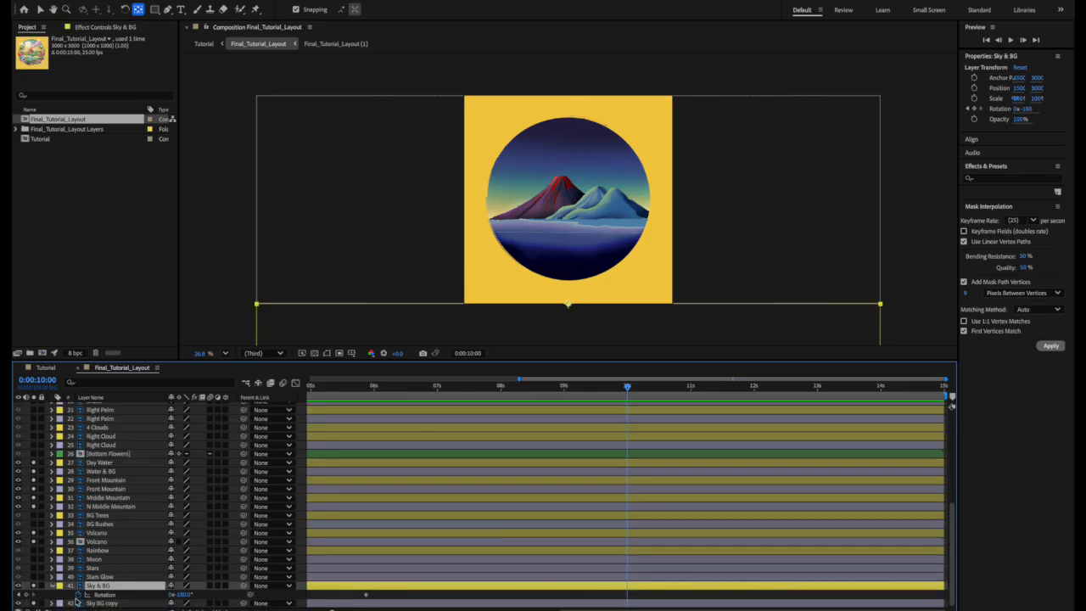
{"action": "left_click", "coordinate": [26, 597]}
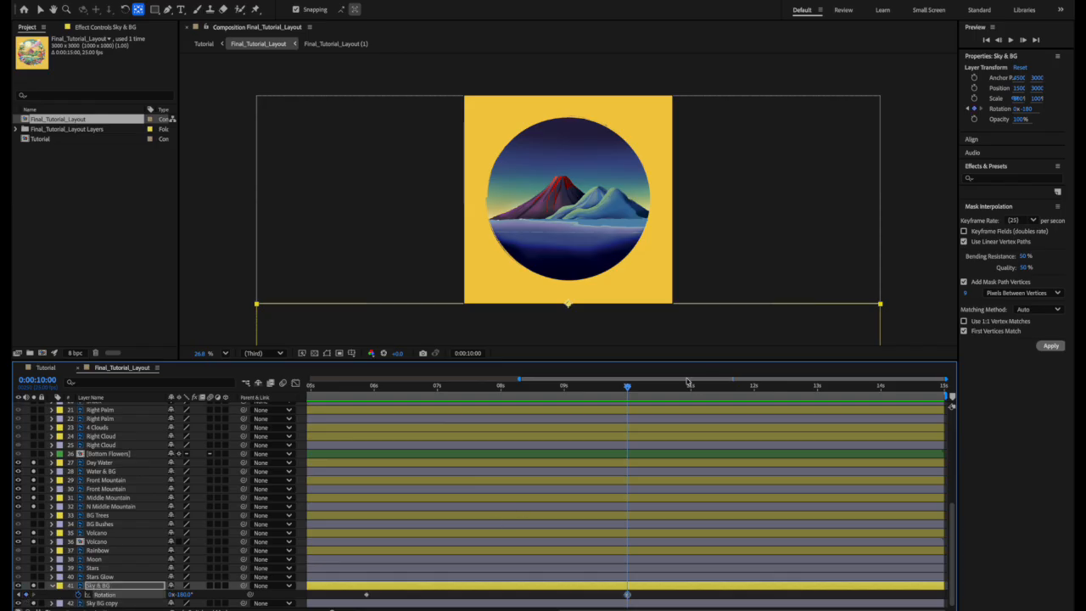
- Add a rotation keyframe of -1x+0° on the Sky & BG layer at 0:00:11:24
{"action": "left_click_drag", "start_coordinate": [658, 389], "coordinate": [746, 387]}
{"action": "left_click", "coordinate": [184, 595]}
{"action": "type", "text": "0"}
{"action": "key", "text": "Return"}
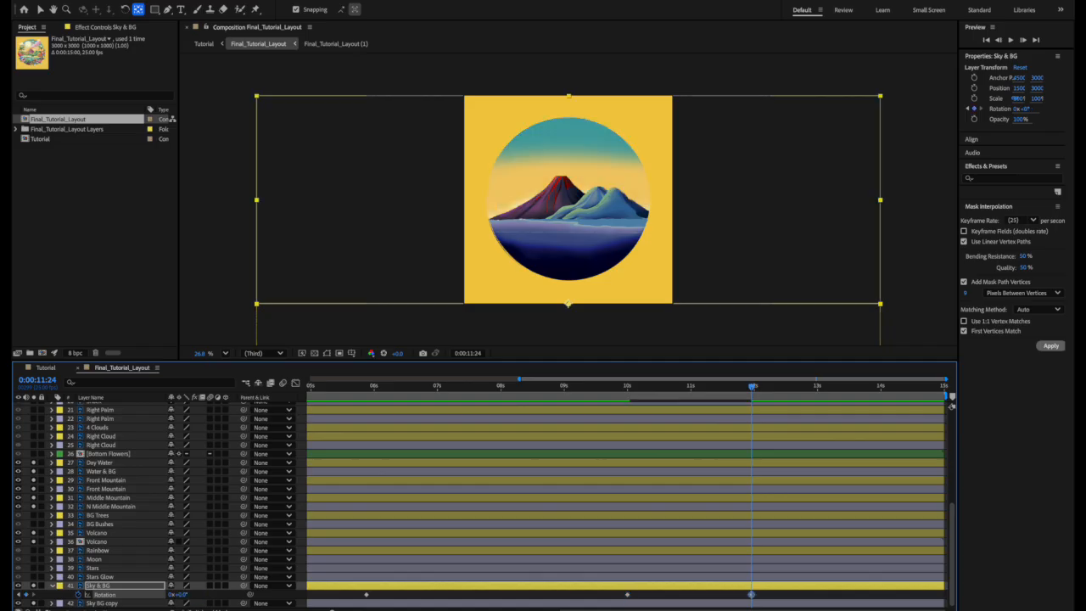
{"action": "left_click", "coordinate": [169, 595]}
{"action": "type", "text": "-1"}
{"action": "key", "text": "Return"}
- Preview the Sky & BG layer's return rotation from 0:00:10:00
{"action": "left_click", "coordinate": [629, 390]}
{"action": "key", "text": "space"}
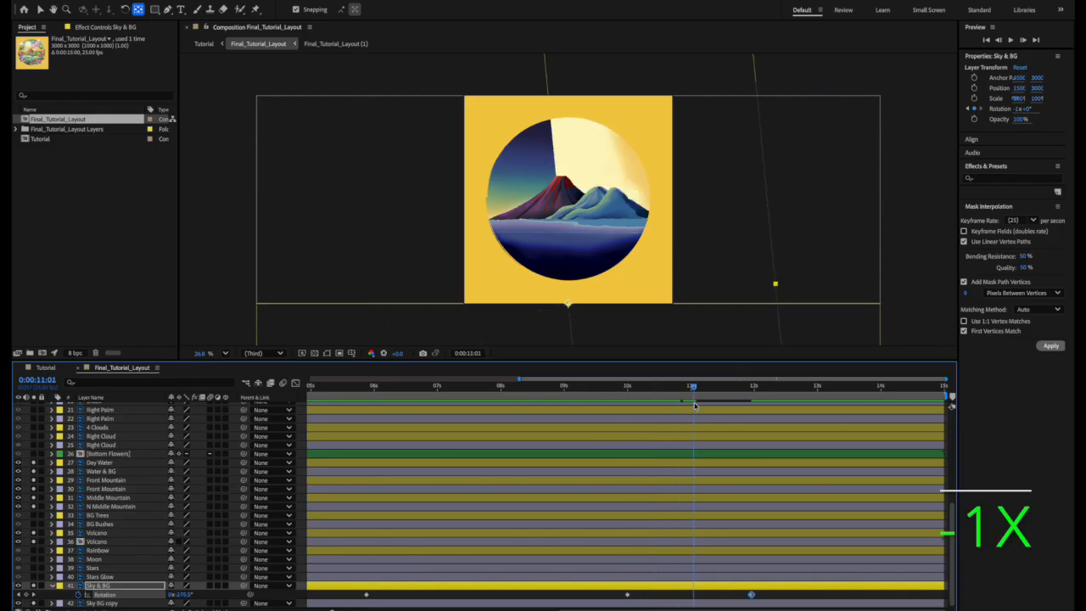
{"action": "key", "text": "space"}
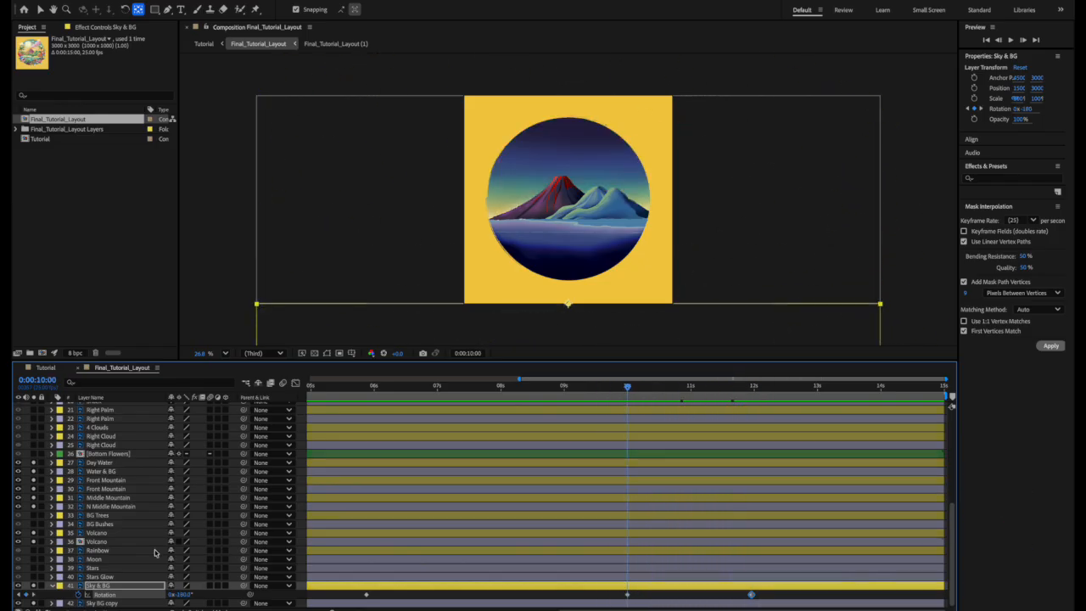
- Key the yellow-labelled Volcano layer's rotation at -180° at 0:00:10:00 and at -1x+0° at 0:00:11:24
{"action": "left_click", "coordinate": [124, 535]}
{"action": "key", "text": "r"}
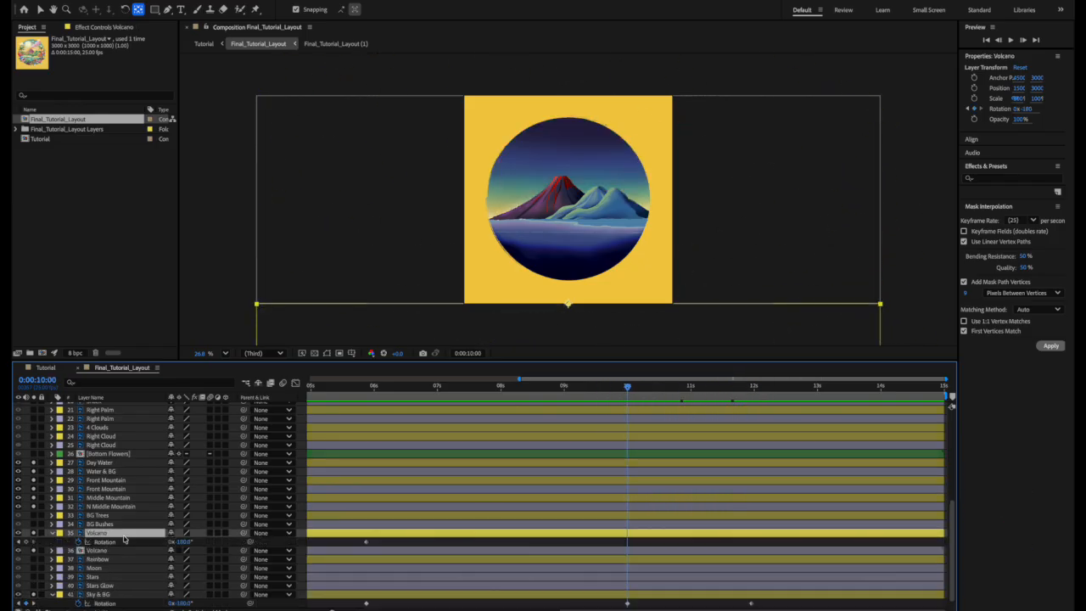
{"action": "left_click", "coordinate": [182, 546]}
{"action": "type", "text": "-360"}
{"action": "key", "text": "Return"}
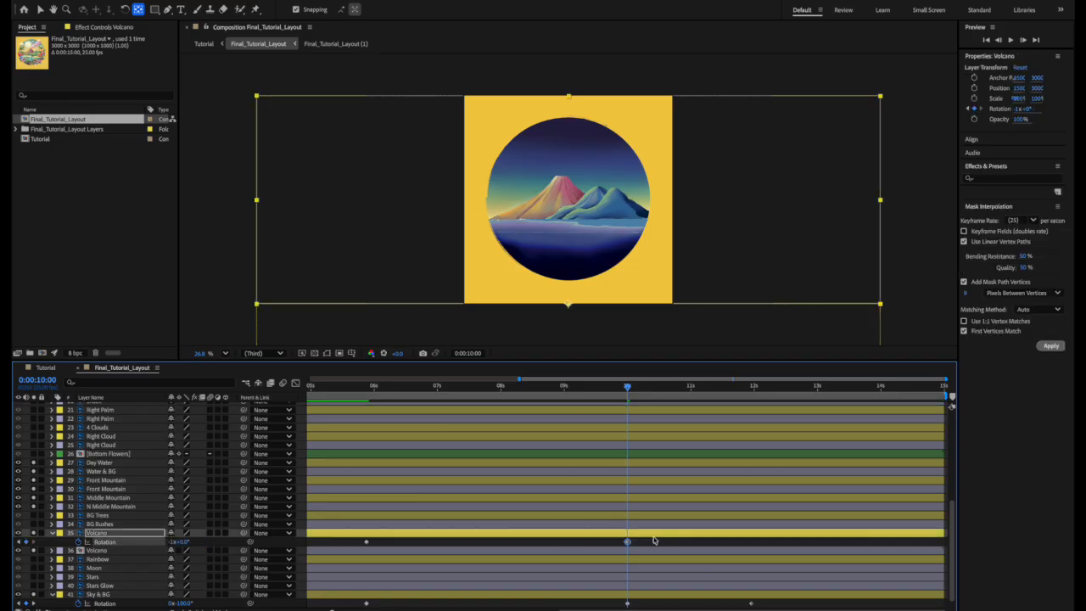
{"action": "left_click", "coordinate": [656, 541]}
{"action": "left_click", "coordinate": [628, 542]}
{"action": "left_click", "coordinate": [751, 389]}
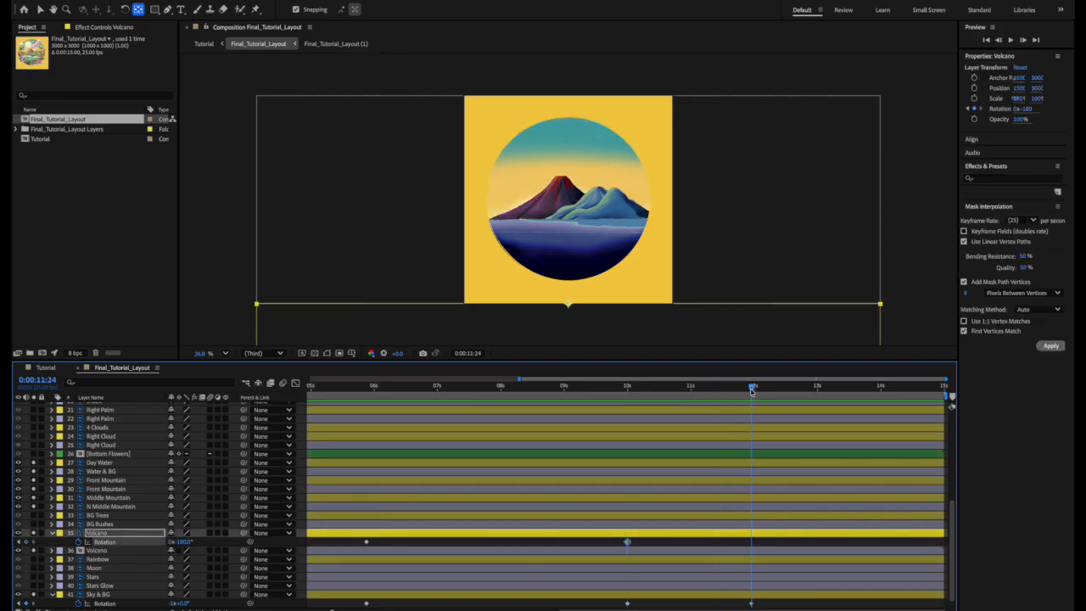
{"action": "key", "text": "ctrl+v"}
- Key the Middle Mountain layer's rotation at -180° at 0:00:10:00 and at -1x+0° at 0:00:11:24
{"action": "left_click", "coordinate": [113, 497]}
{"action": "key", "text": "u"}
{"action": "left_click", "coordinate": [179, 506]}
{"action": "key", "text": "Return"}
- Key the yellow-labelled Front Mountain layer's rotation at -180° at 0:00:10:00 and at -1x+0° at 0:00:11:24
{"action": "left_click", "coordinate": [106, 480]}
{"action": "key", "text": "u"}
{"action": "left_click", "coordinate": [183, 490]}
{"action": "type", "text": "-360"}
{"action": "key", "text": "Return"}
- Key the Day Water layer's rotation at -180° at 0:00:10:00 and -1x+0° at 0:00:11:24, and scrub through the return turn
{"action": "left_click", "coordinate": [123, 463]}
{"action": "key", "text": "u"}
{"action": "key", "text": "j"}
{"action": "left_click", "coordinate": [26, 472]}
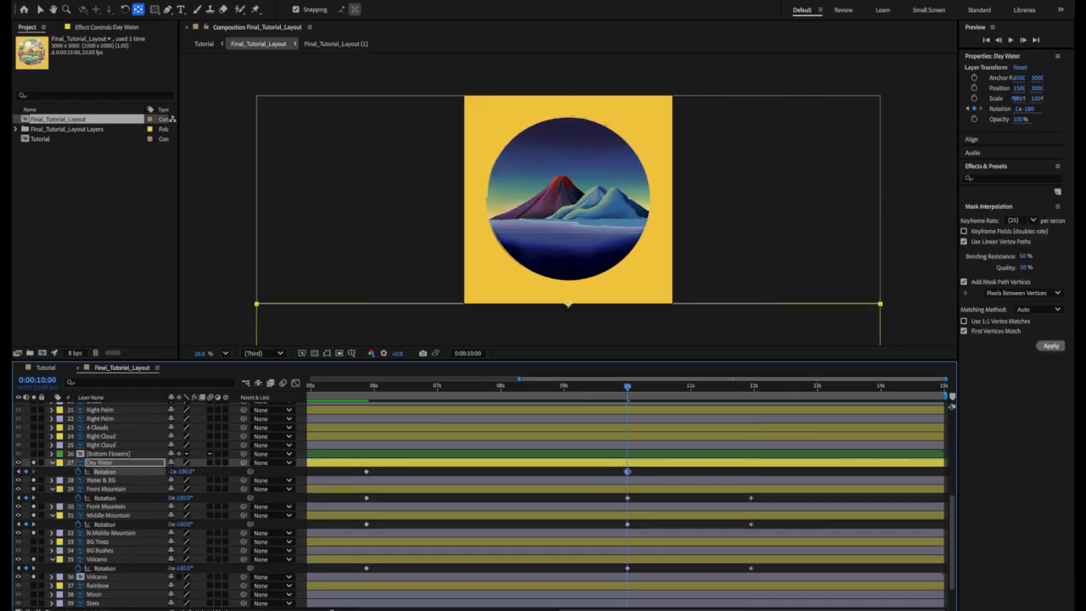
{"action": "key", "text": "k"}
{"action": "left_click", "coordinate": [182, 472]}
{"action": "type", "text": "-360"}
{"action": "key", "text": "Return"}
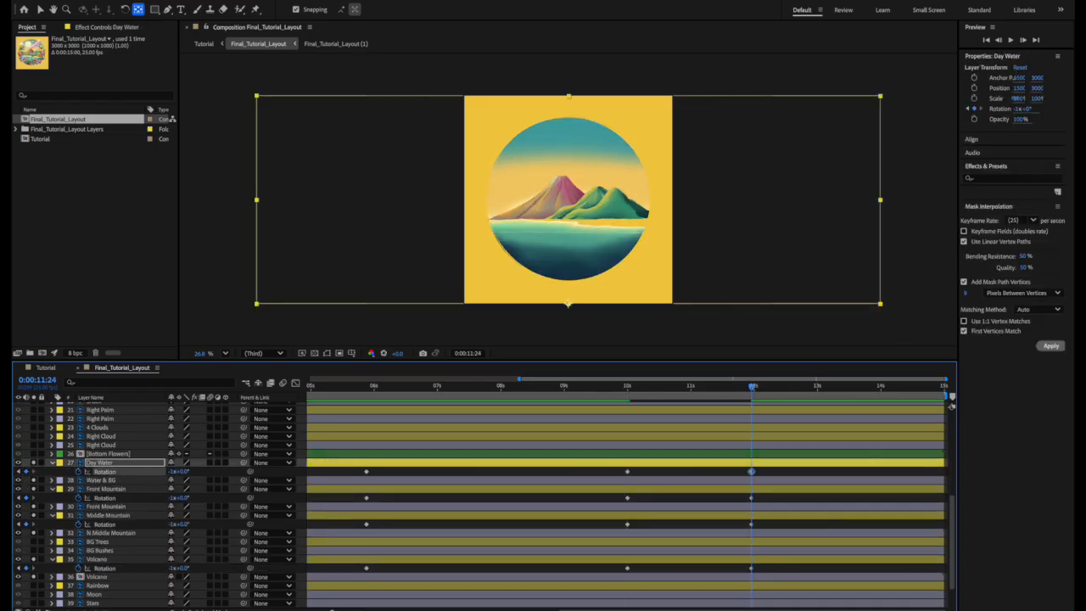
{"action": "left_click_drag", "start_coordinate": [590, 385], "coordinate": [762, 406]}
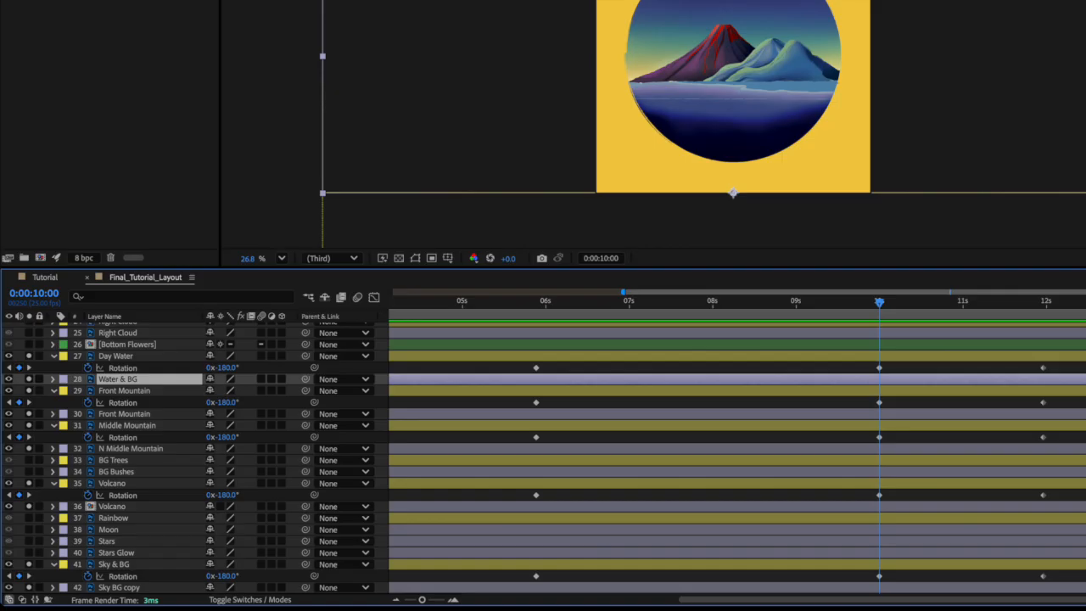
- Key the Sky BG copy layer's rotation at 0° at 0:00:10:00 and enter its rotated-out end value at 0:00:11:24
{"action": "left_click", "coordinate": [130, 587]}
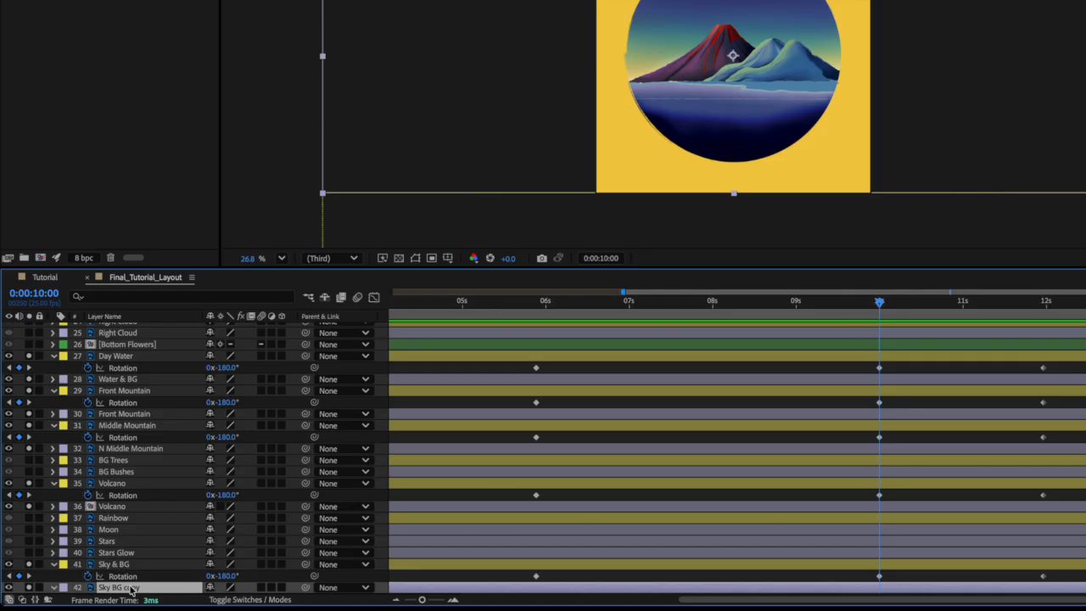
{"action": "key", "text": "r"}
{"action": "left_click", "coordinate": [18, 588]}
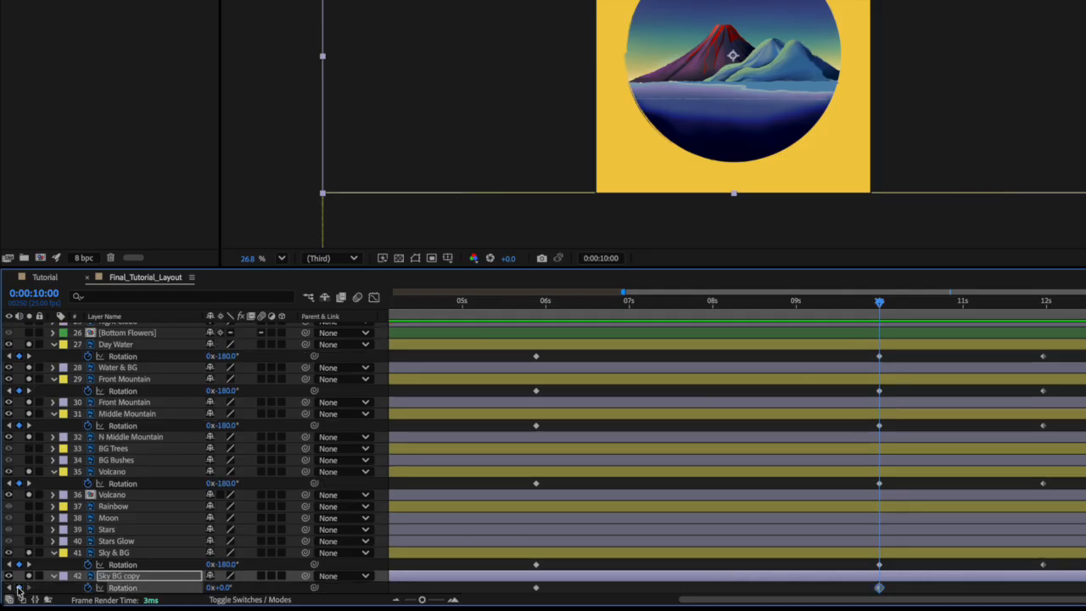
{"action": "key", "text": "End"}
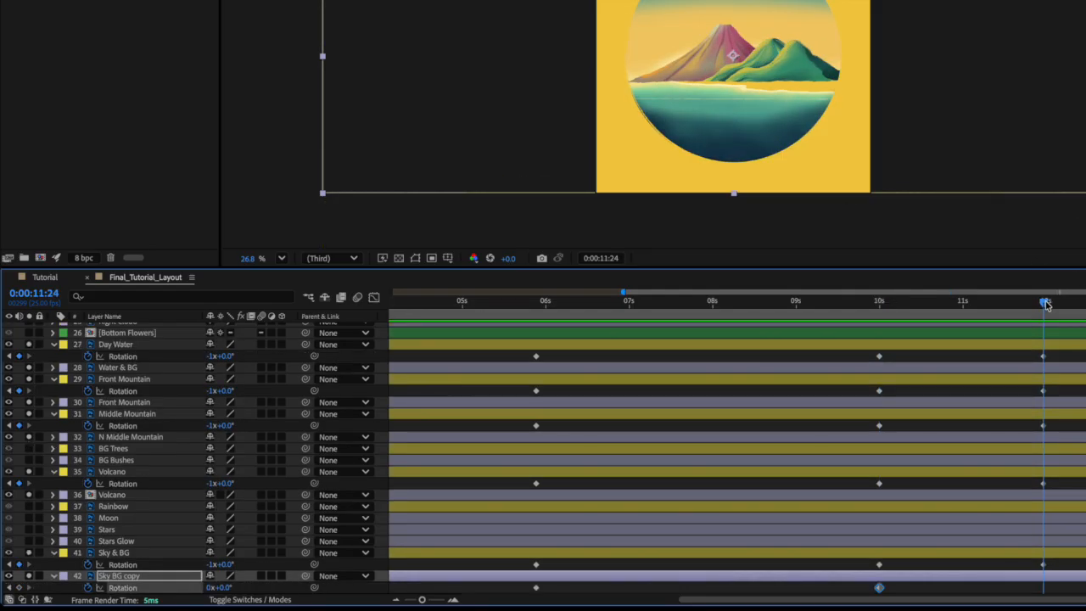
{"action": "left_click", "coordinate": [224, 588]}
{"action": "key", "text": "Return"}
- Key the lavender-labelled Volcano layer's rotation at 0° at 0:00:10:00 and at -180° at 0:00:11:24
{"action": "left_click", "coordinate": [115, 495]}
{"action": "key", "text": "r"}
{"action": "left_click", "coordinate": [881, 300]}
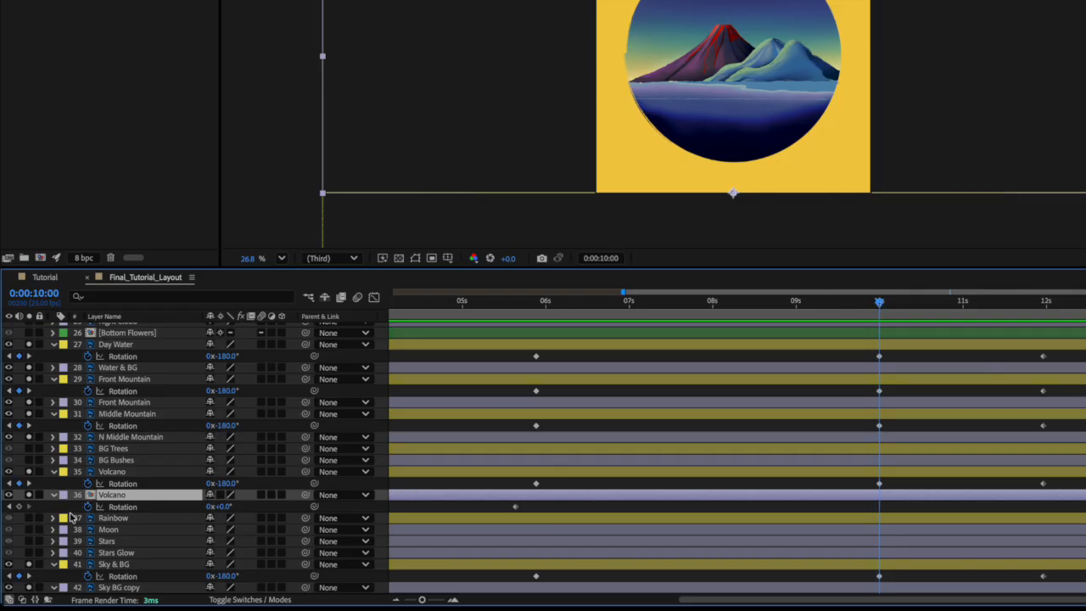
{"action": "left_click", "coordinate": [19, 507]}
{"action": "left_click", "coordinate": [1043, 302]}
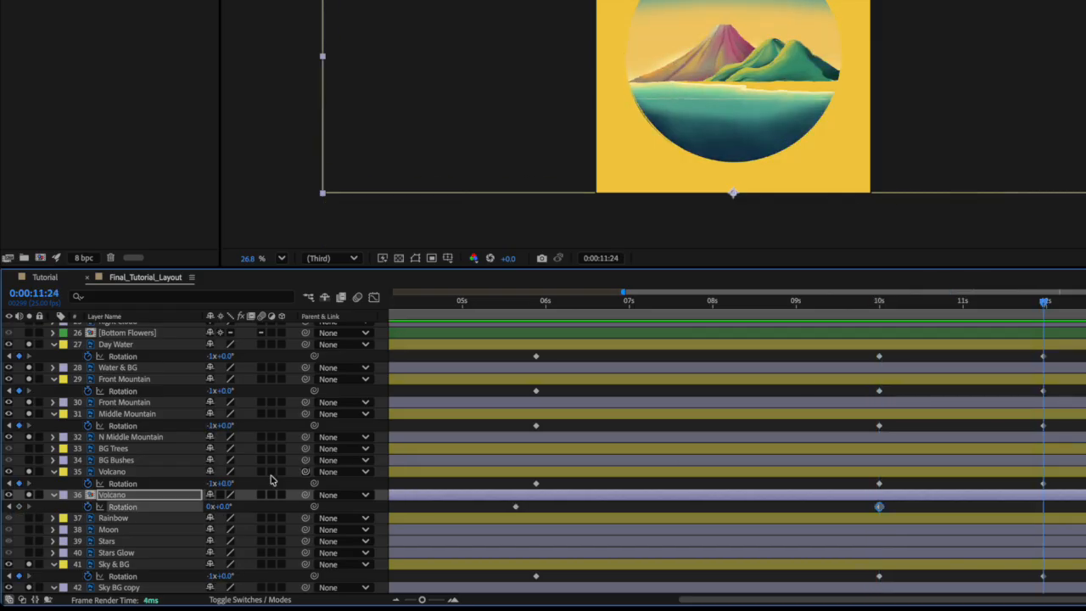
{"action": "left_click", "coordinate": [226, 507]}
{"action": "type", "text": "-180"}
{"action": "key", "text": "Return"}
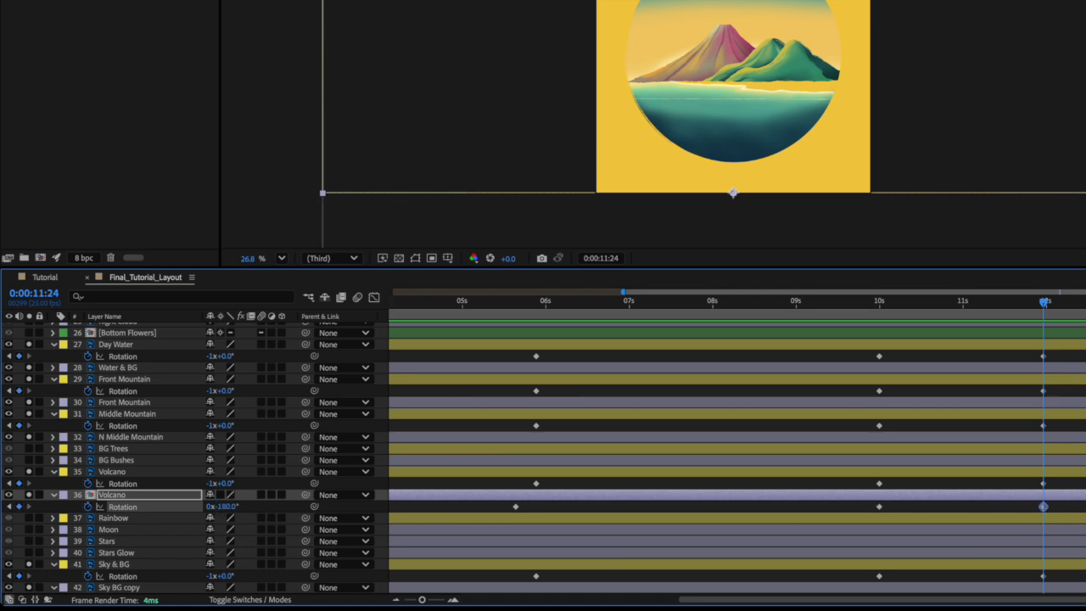
- Key the N Middle Mountain layer's rotation at 0° at 0:00:10:00 and at -180° at 0:00:11:24
{"action": "left_click", "coordinate": [117, 438]}
{"action": "key", "text": "r"}
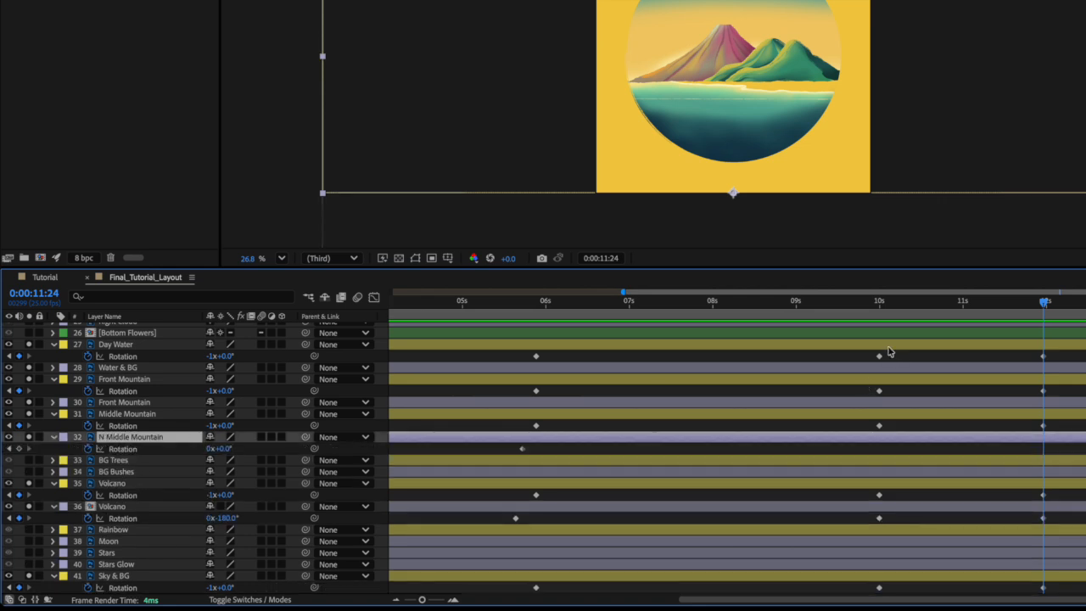
{"action": "left_click", "coordinate": [879, 309]}
{"action": "left_click", "coordinate": [19, 449]}
{"action": "left_click", "coordinate": [1044, 302]}
{"action": "left_click", "coordinate": [226, 449]}
{"action": "type", "text": "-180"}
{"action": "key", "text": "Return"}
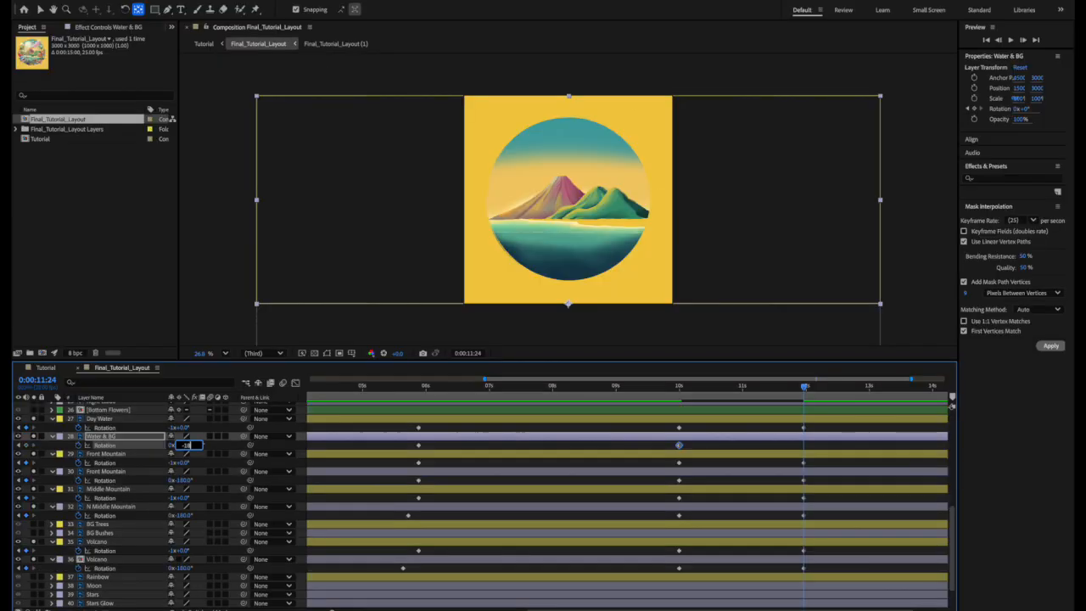
- Set the Water & BG layer's rotation to -180° at 0:00:11:24 and preview the full day-night-day cycle
{"action": "type", "text": "0"}
{"action": "key", "text": "Return"}
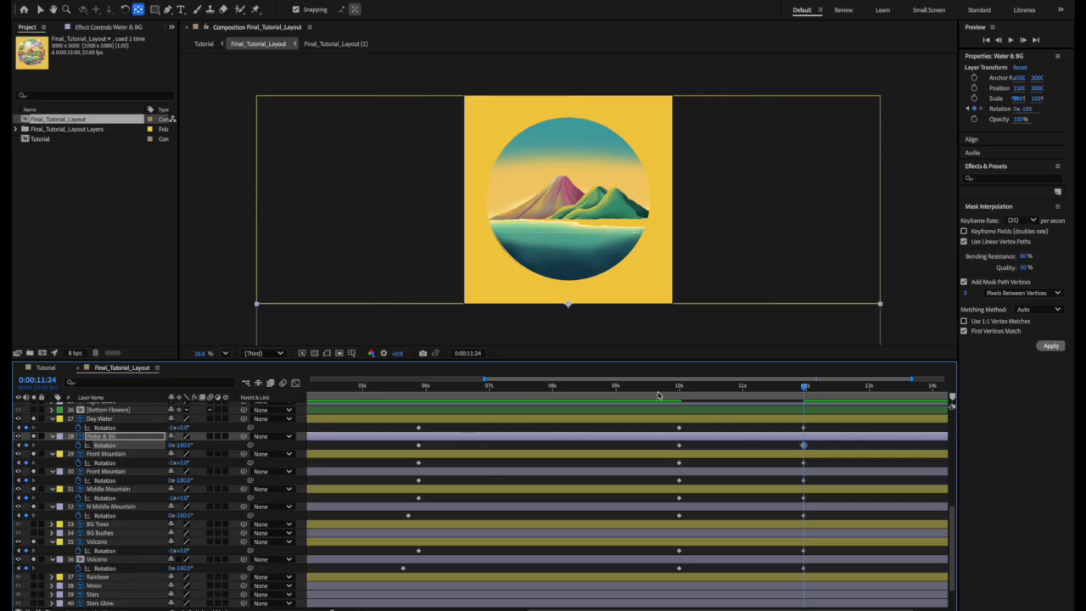
{"action": "left_click_drag", "start_coordinate": [636, 391], "coordinate": [820, 388]}
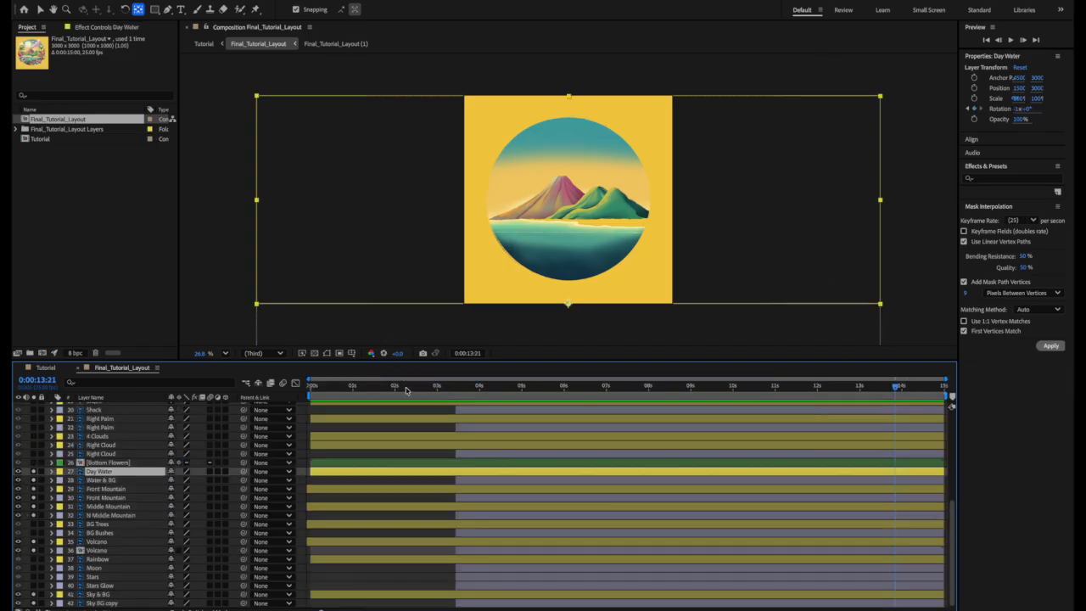
{"action": "left_click_drag", "start_coordinate": [406, 390], "coordinate": [418, 377]}
{"action": "key", "text": "space"}
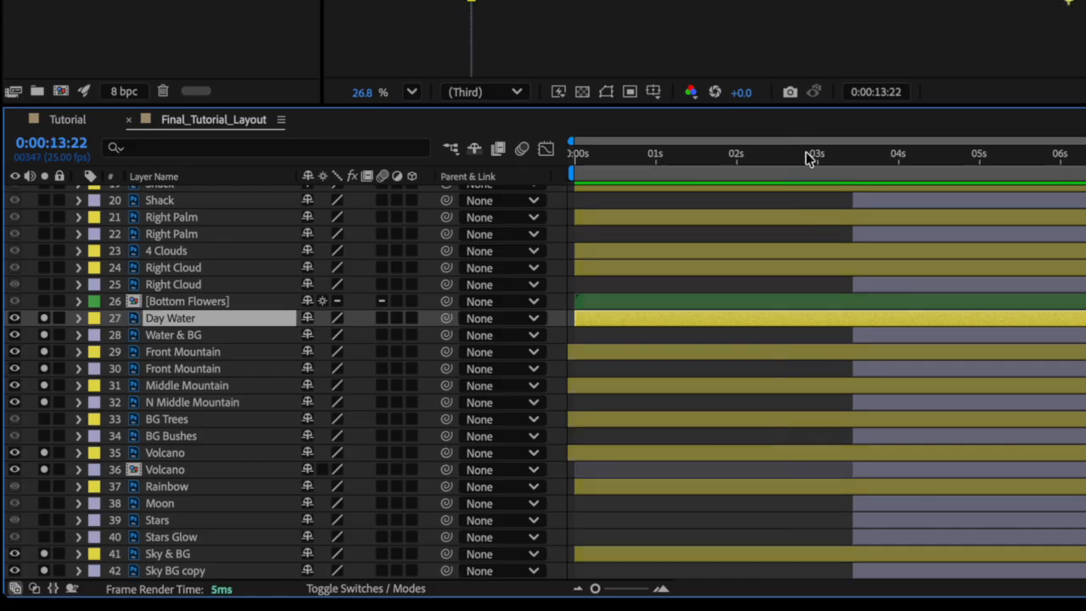
- Solo the BG Trees layer, link its rotation to the yellow-labelled Volcano layer's rotation, and scrub to check the motion
{"action": "left_click_drag", "start_coordinate": [798, 160], "coordinate": [766, 156]}
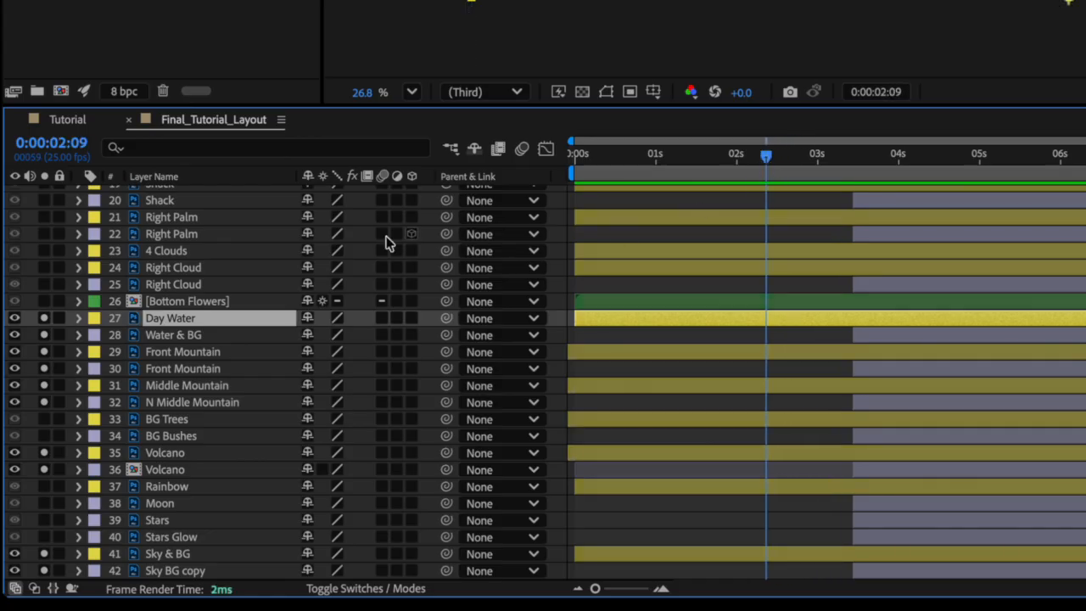
{"action": "left_click", "coordinate": [186, 422]}
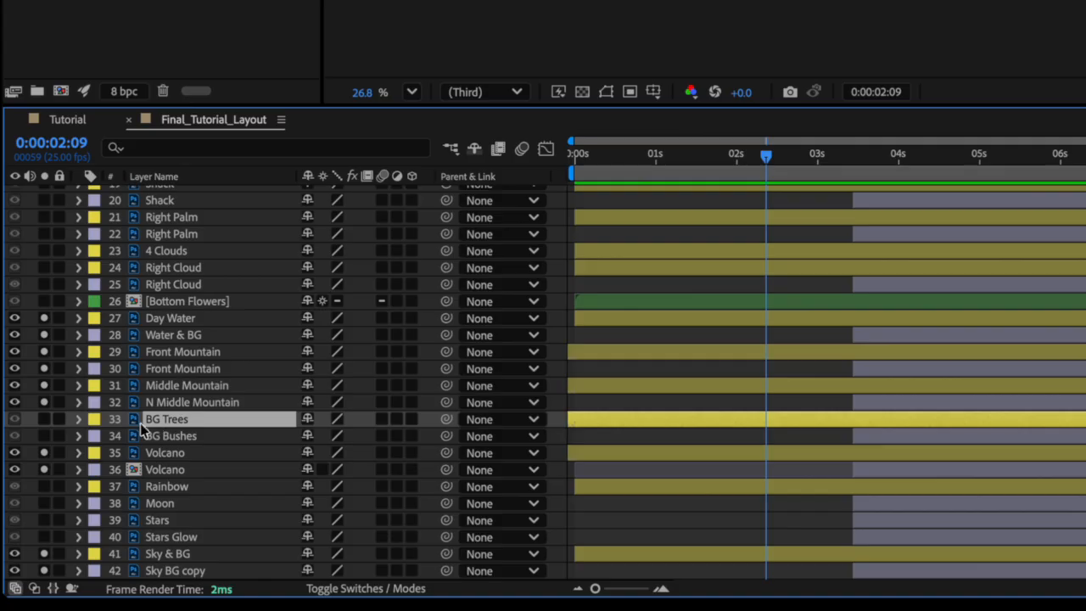
{"action": "left_click", "coordinate": [44, 421]}
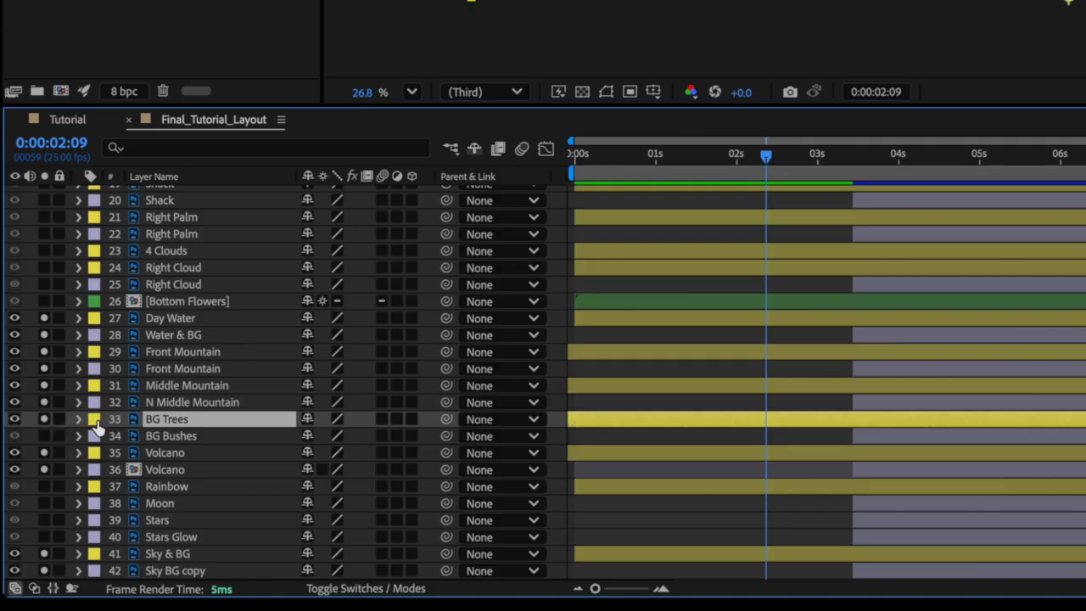
{"action": "key", "text": "r"}
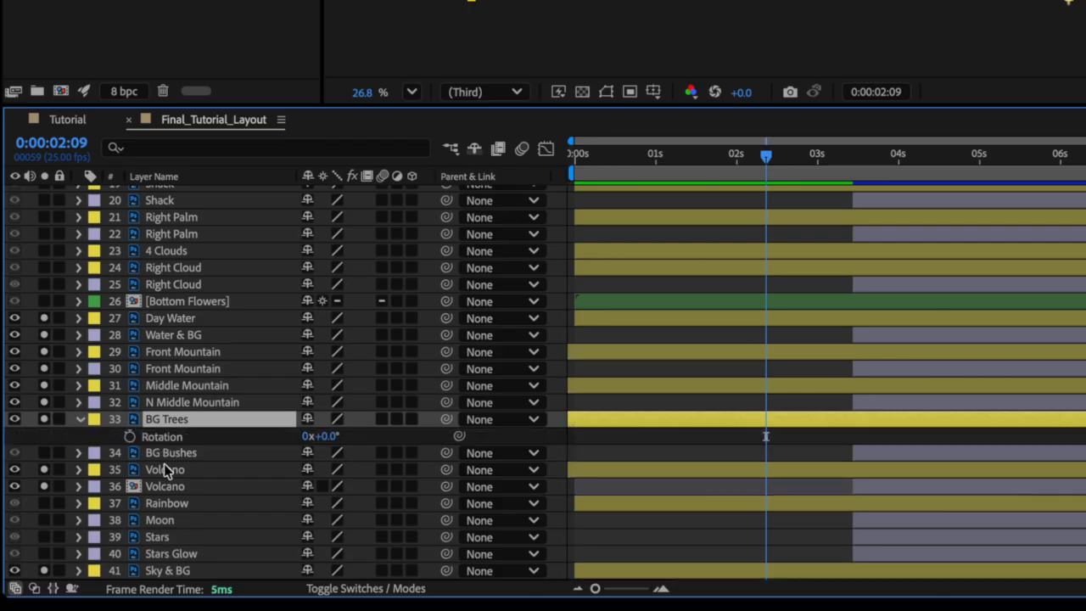
{"action": "left_click", "coordinate": [164, 468]}
{"action": "key", "text": "r"}
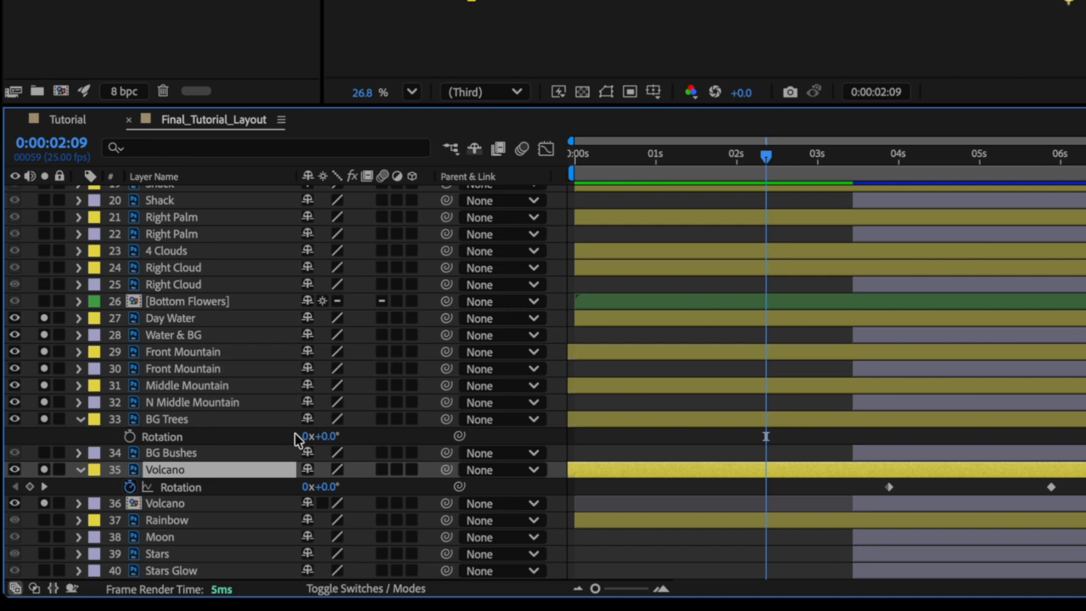
{"action": "left_click_drag", "start_coordinate": [458, 436], "coordinate": [213, 492]}
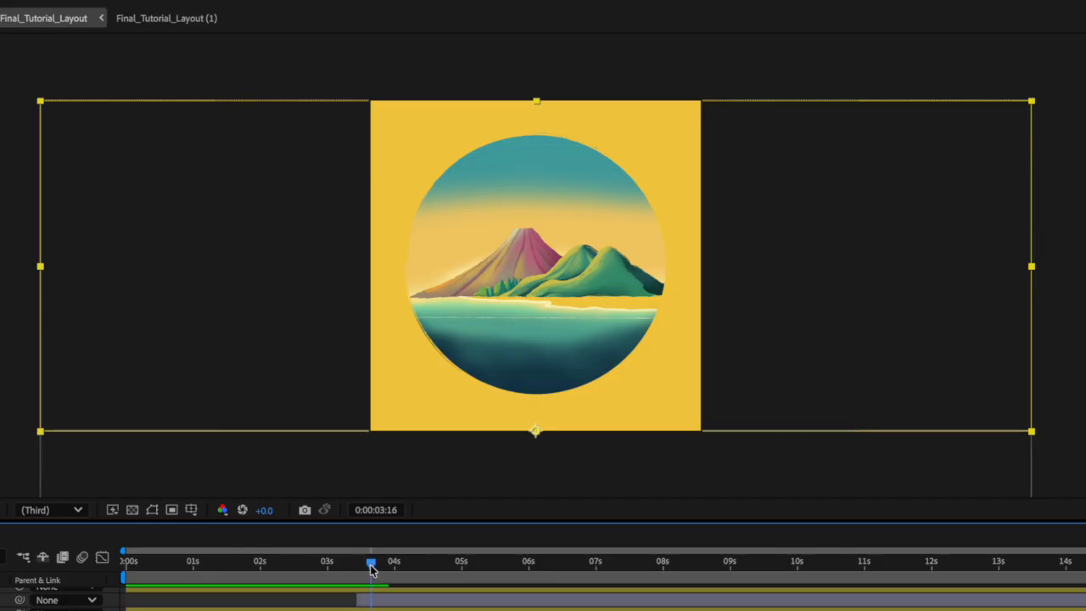
{"action": "left_click_drag", "start_coordinate": [371, 563], "coordinate": [344, 577]}
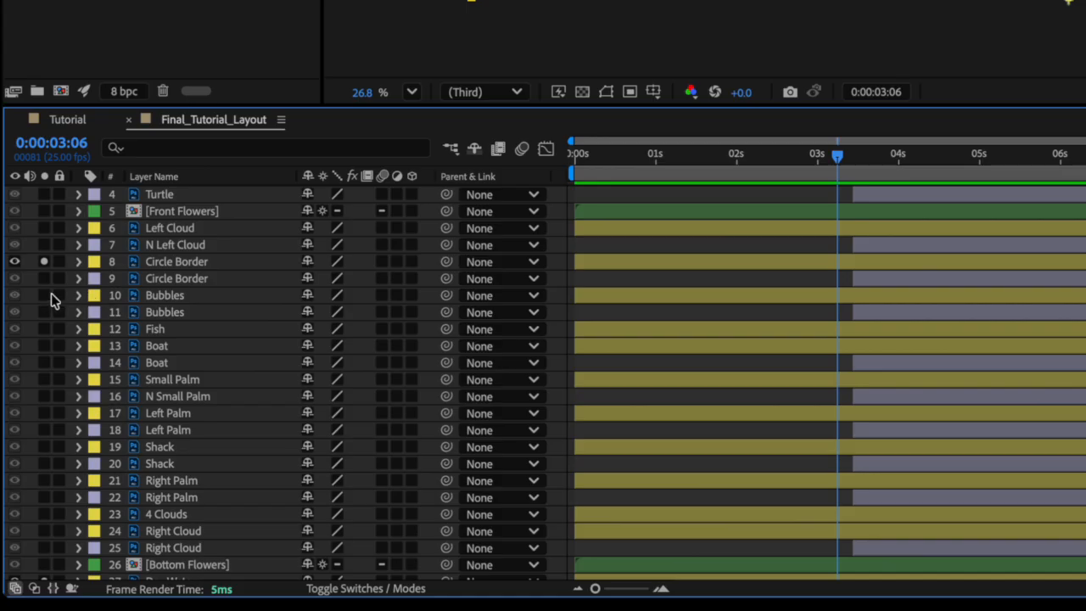
- Solo the yellow-labelled Bubbles layer and link its rotation to the Day Water layer's rotation
{"action": "left_click", "coordinate": [44, 295]}
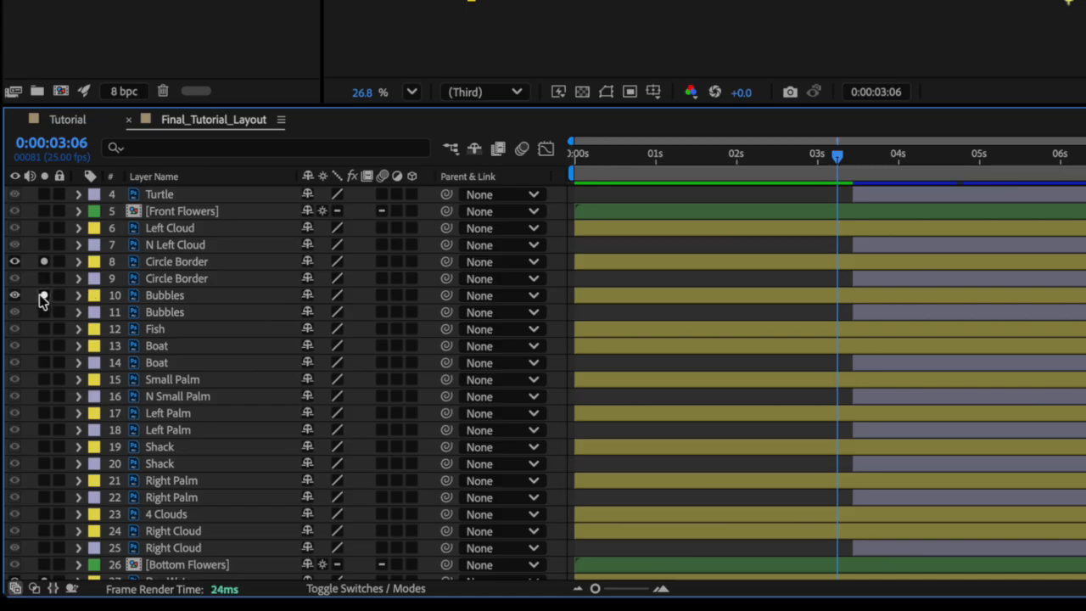
{"action": "left_click", "coordinate": [150, 297]}
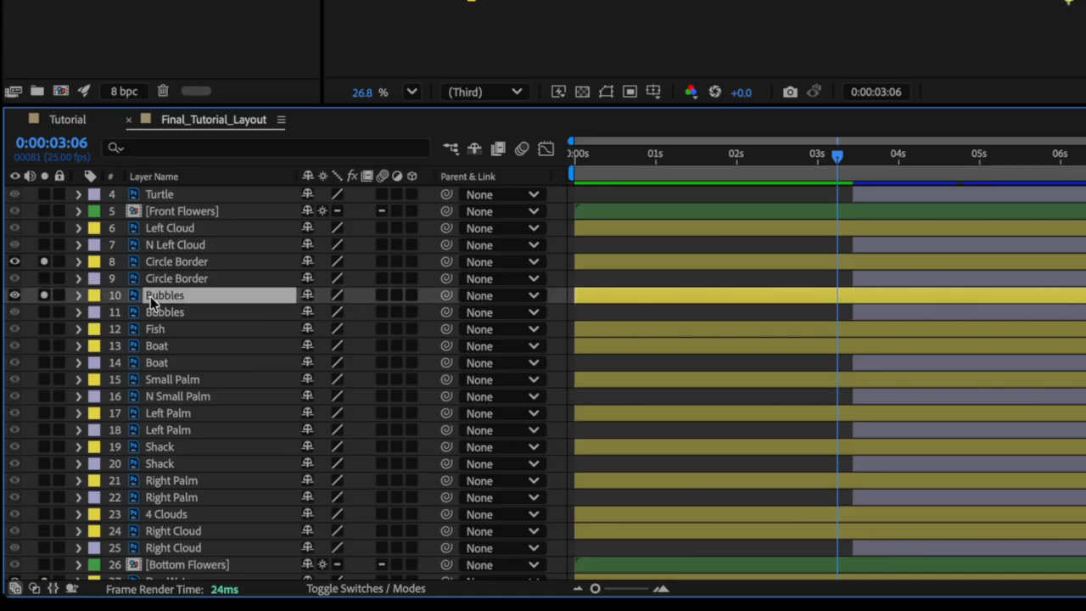
{"action": "key", "text": "r"}
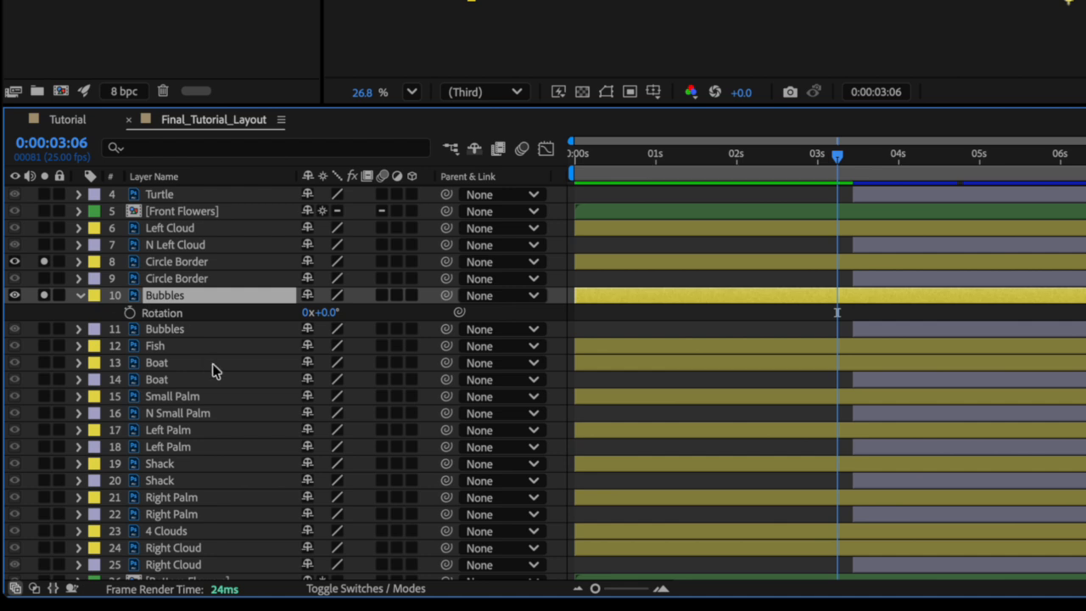
{"action": "scroll", "coordinate": [212, 364], "scroll_direction": "down", "scroll_amount": 3}
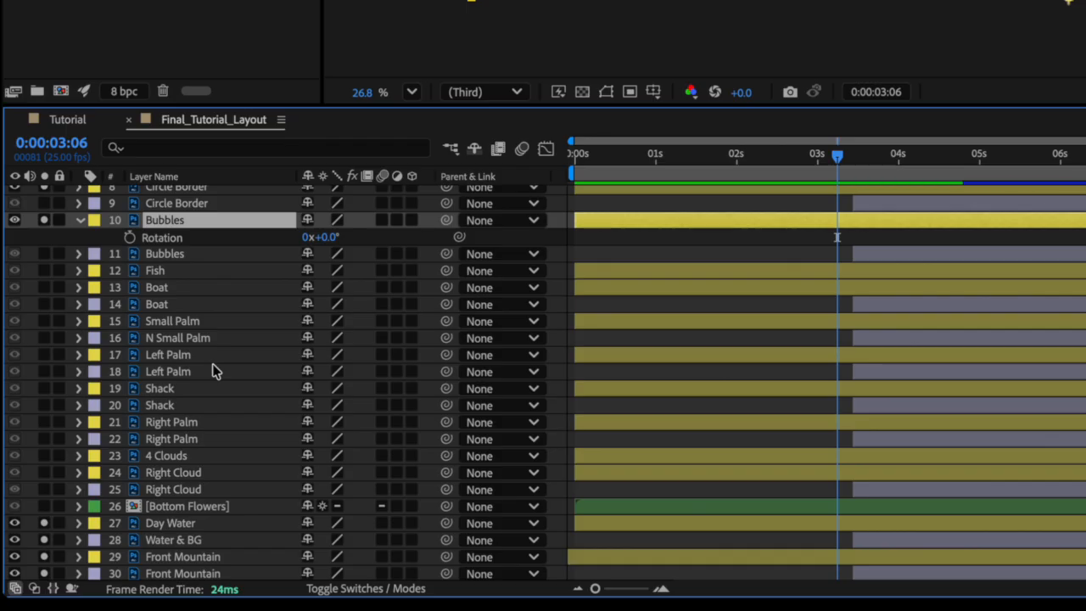
{"action": "scroll", "coordinate": [216, 371], "scroll_direction": "down", "scroll_amount": 1}
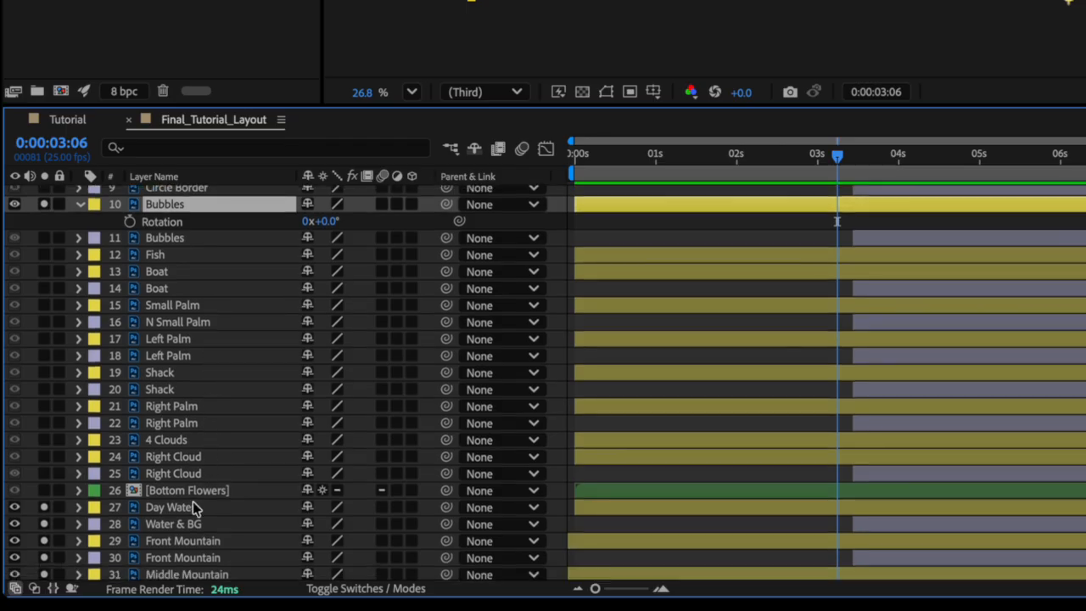
{"action": "left_click", "coordinate": [182, 507]}
{"action": "key", "text": "r"}
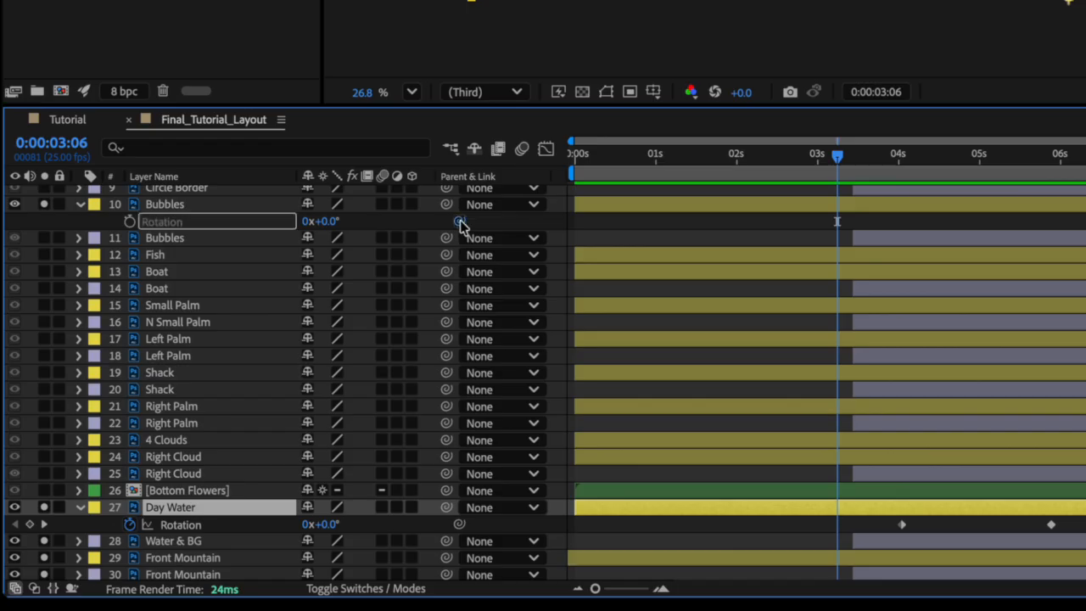
{"action": "left_click_drag", "start_coordinate": [459, 222], "coordinate": [188, 526]}
{"action": "left_click_drag", "start_coordinate": [188, 527], "coordinate": [188, 526]}
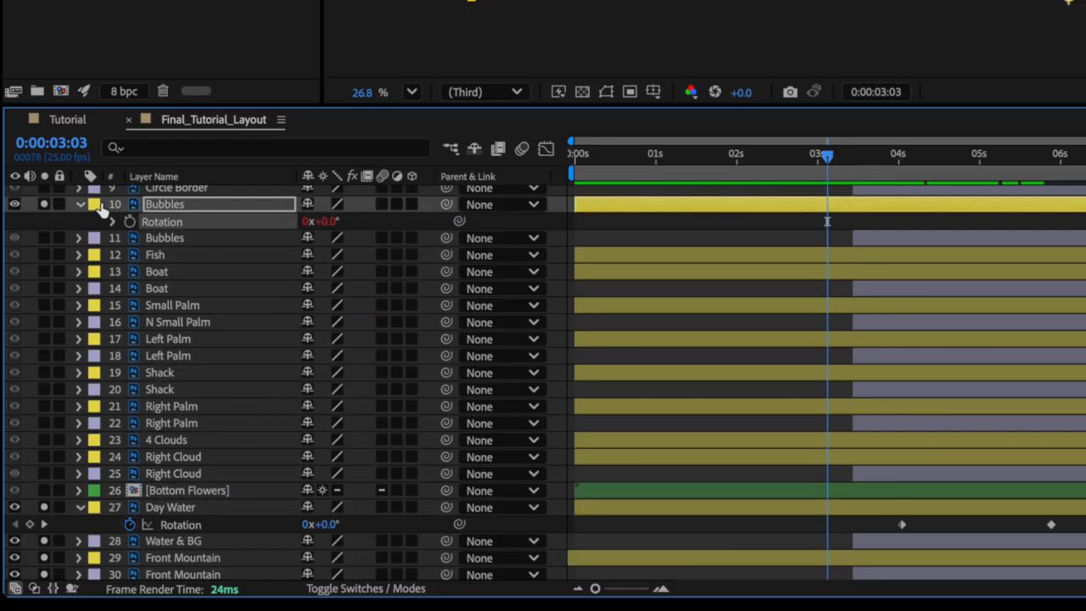
{"action": "left_click", "coordinate": [163, 205]}
{"action": "key", "text": "r"}
- Link the yellow-labelled Boat layer's rotation to the Day Water layer's rotation
{"action": "left_click", "coordinate": [161, 255]}
{"action": "key", "text": "r"}
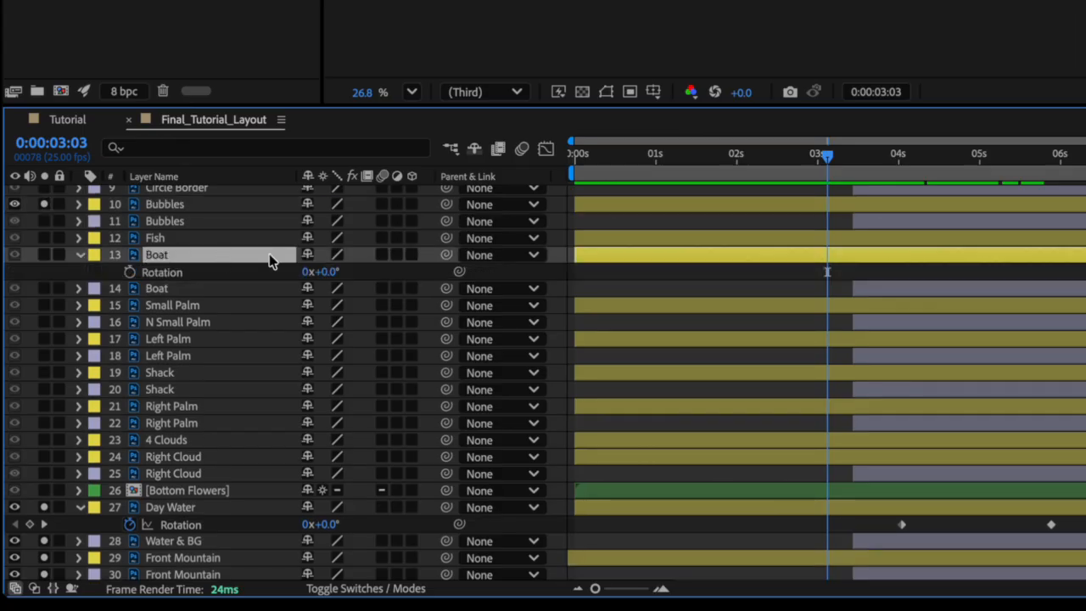
{"action": "left_click_drag", "start_coordinate": [458, 272], "coordinate": [189, 527]}
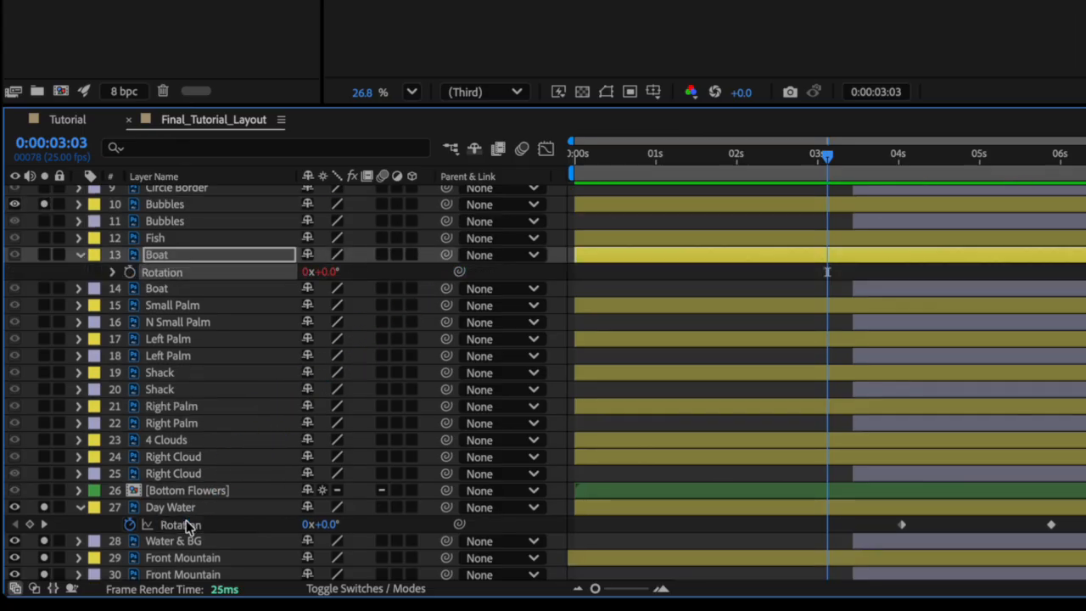
{"action": "left_click", "coordinate": [183, 256]}
{"action": "key", "text": "r"}
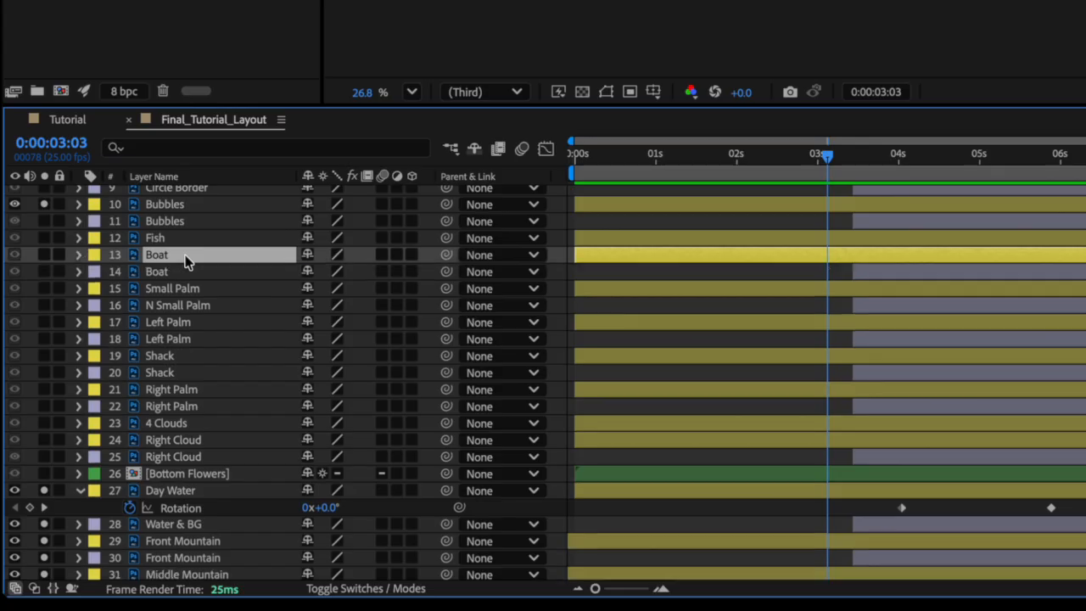
- Link the yellow-labelled Shack layer's rotation to the Day Water layer's rotation
{"action": "left_click", "coordinate": [180, 356]}
{"action": "key", "text": "r"}
{"action": "left_click_drag", "start_coordinate": [458, 372], "coordinate": [212, 526]}
{"action": "left_click", "coordinate": [202, 356]}
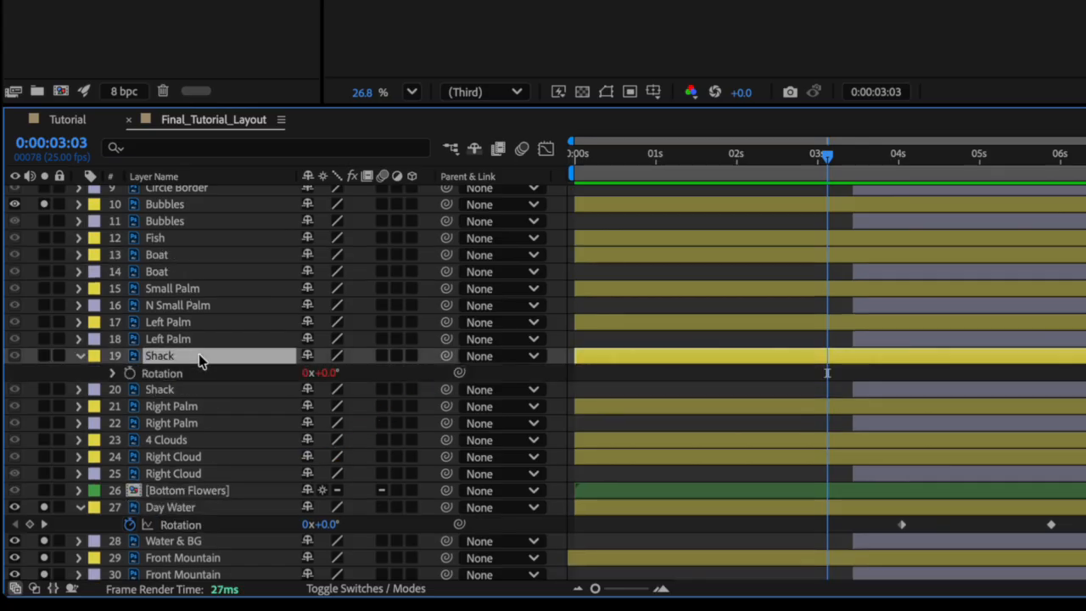
{"action": "key", "text": "r"}
- Link the yellow-labelled Right Palm layer's rotation to the Day Water layer's rotation
{"action": "left_click", "coordinate": [193, 391]}
{"action": "key", "text": "r"}
{"action": "left_click_drag", "start_coordinate": [459, 407], "coordinate": [217, 525]}
{"action": "left_click", "coordinate": [194, 428]}
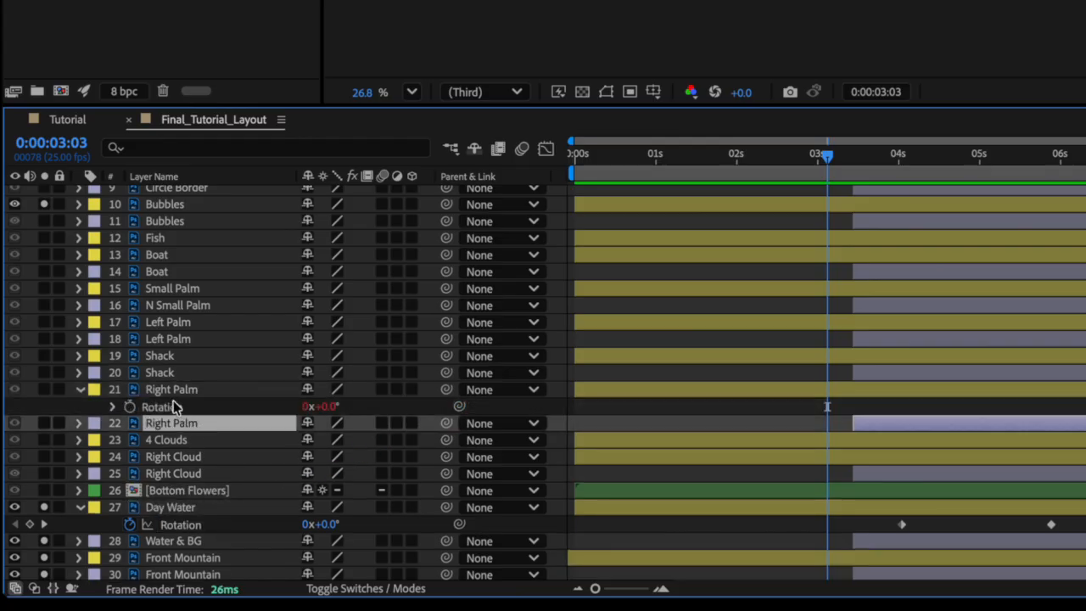
{"action": "left_click", "coordinate": [172, 392]}
{"action": "key", "text": "r"}
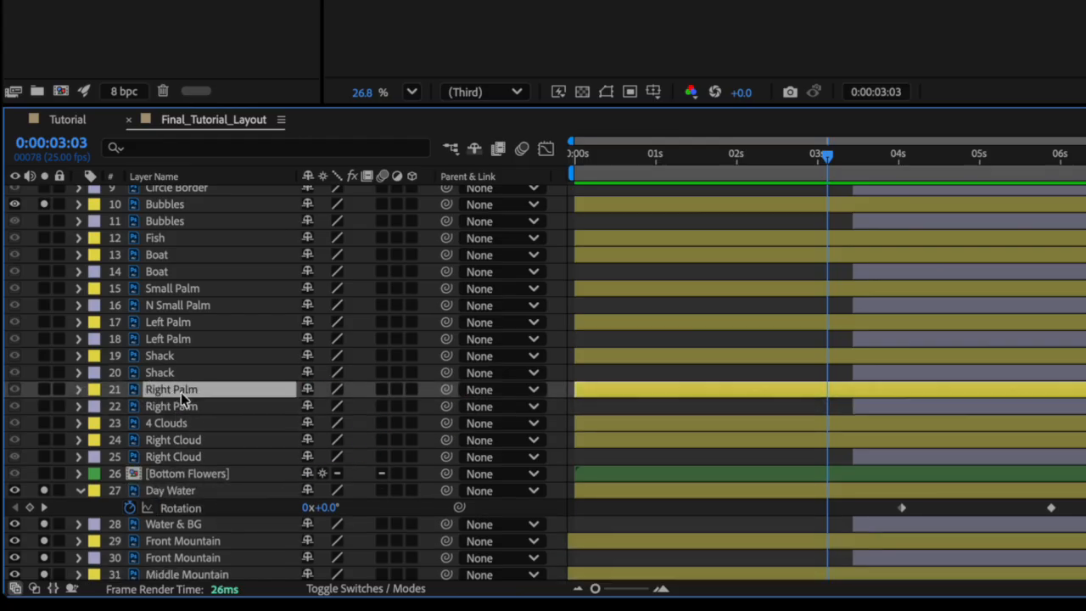
- Link the yellow-labelled Left Palm layer's rotation to the Day Water layer's rotation
{"action": "left_click", "coordinate": [175, 326]}
{"action": "key", "text": "r"}
{"action": "left_click_drag", "start_coordinate": [459, 339], "coordinate": [198, 524]}
{"action": "left_click", "coordinate": [186, 324]}
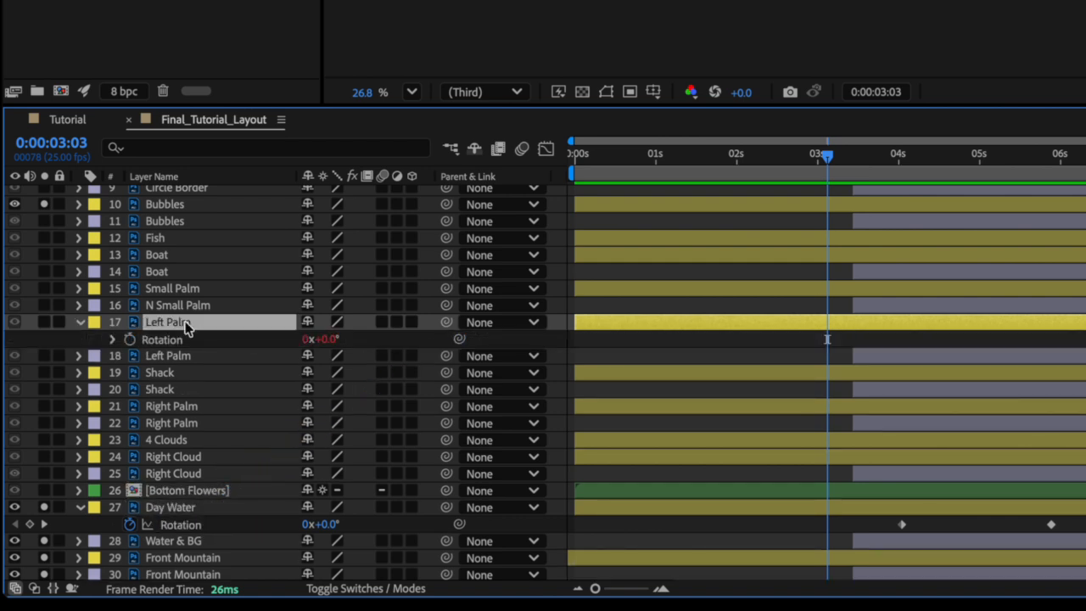
{"action": "key", "text": "r"}
- Link the yellow-labelled Small Palm layer's rotation to the Day Water layer's rotation
{"action": "left_click", "coordinate": [180, 289]}
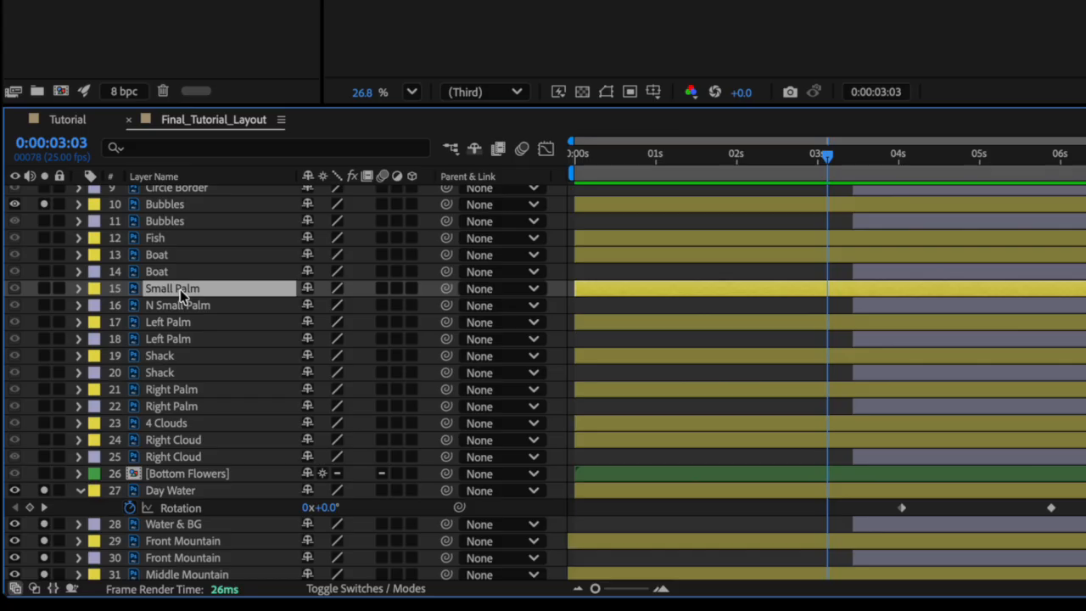
{"action": "key", "text": "r"}
{"action": "left_click_drag", "start_coordinate": [459, 306], "coordinate": [174, 523]}
{"action": "left_click", "coordinate": [789, 155]}
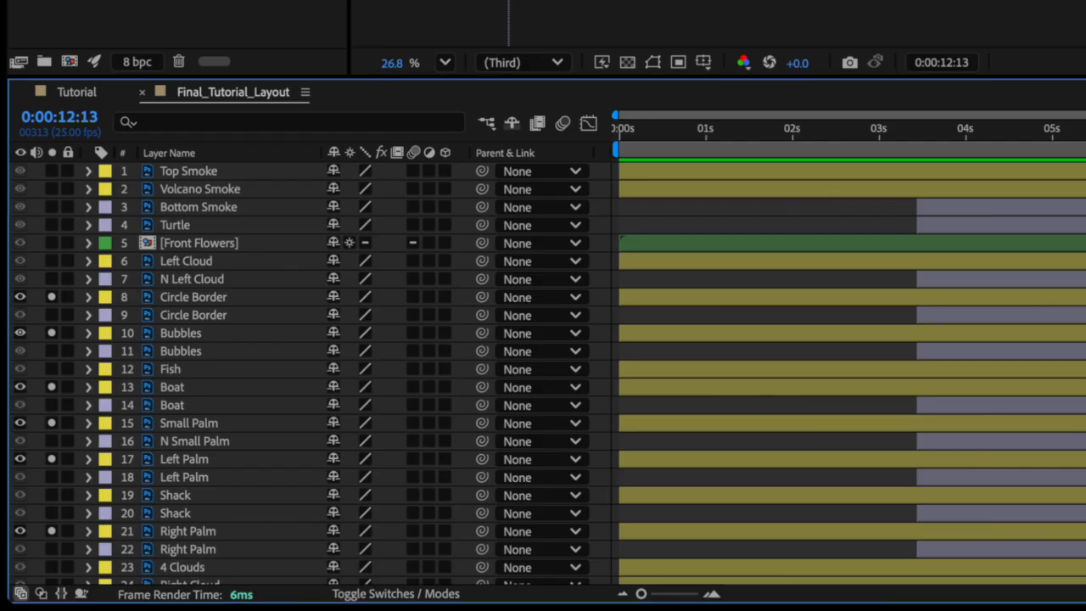
- Link the Stars Glow layer's rotation to the keyframed rotation of the Sky BG copy layer
{"action": "scroll", "coordinate": [390, 429], "scroll_direction": "down", "scroll_amount": 5}
{"action": "scroll", "coordinate": [390, 428], "scroll_direction": "down", "scroll_amount": 1}
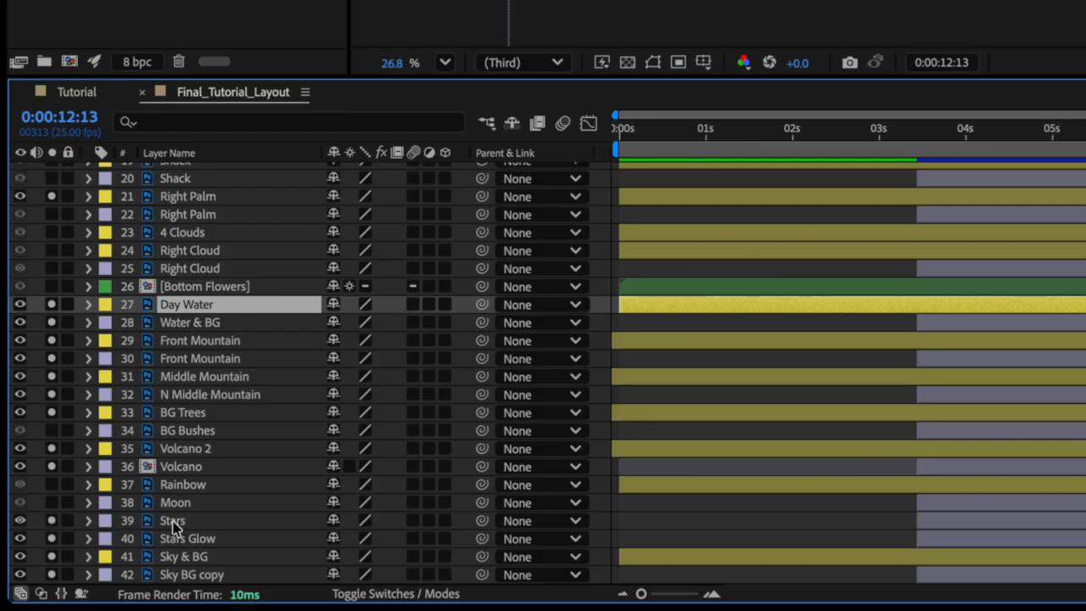
{"action": "left_click", "coordinate": [195, 538]}
{"action": "key", "text": "r"}
{"action": "left_click", "coordinate": [193, 577]}
{"action": "key", "text": "r"}
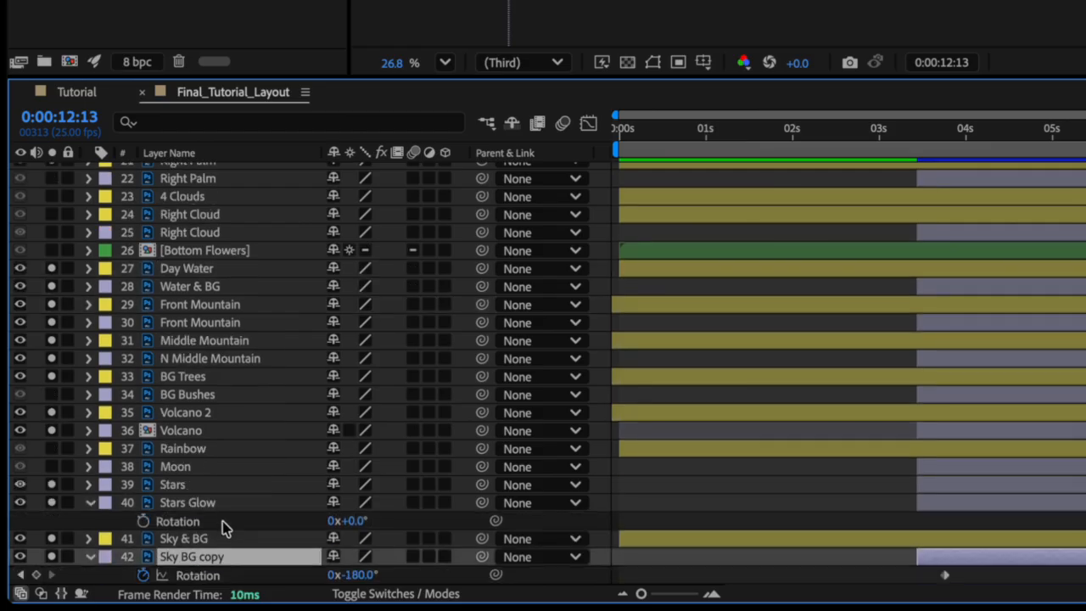
{"action": "left_click_drag", "start_coordinate": [496, 520], "coordinate": [212, 581]}
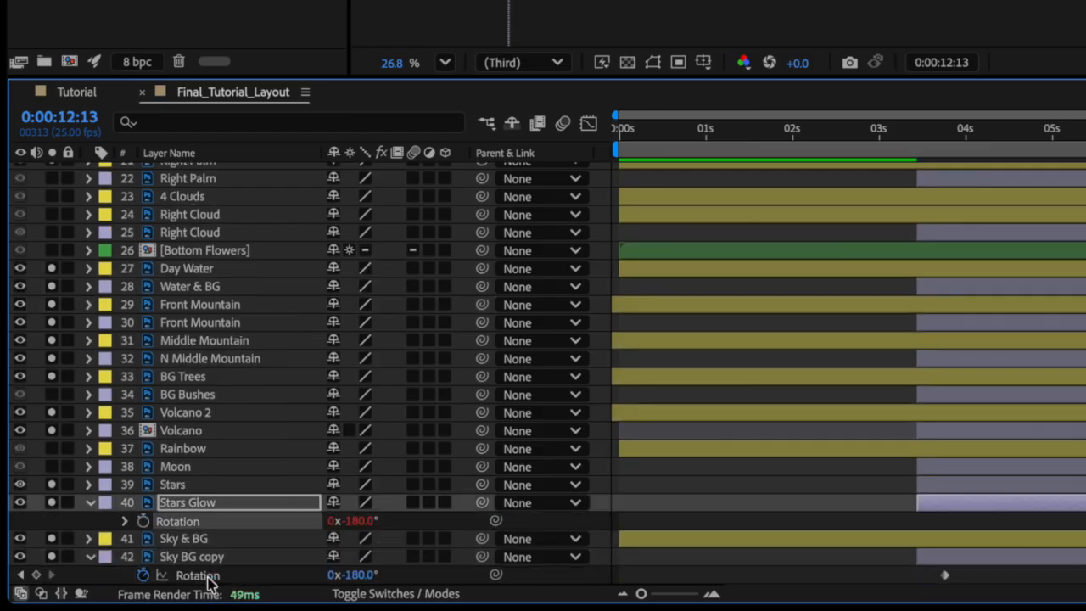
- Link the Stars layer's rotation to the Sky BG copy layer's rotation
{"action": "left_click", "coordinate": [196, 487]}
{"action": "key", "text": "r"}
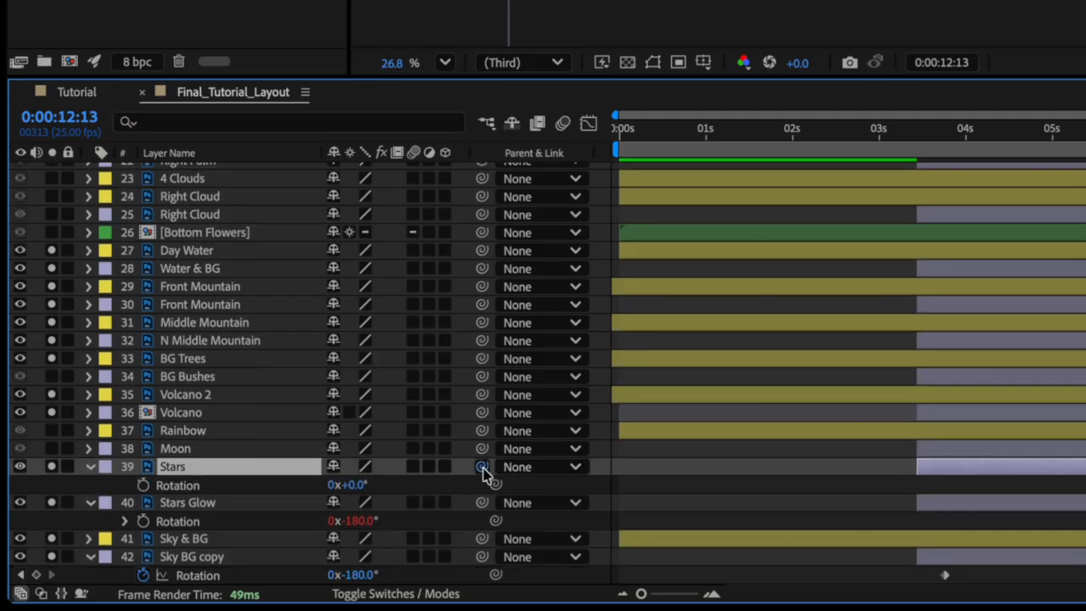
{"action": "left_click_drag", "start_coordinate": [492, 483], "coordinate": [208, 584]}
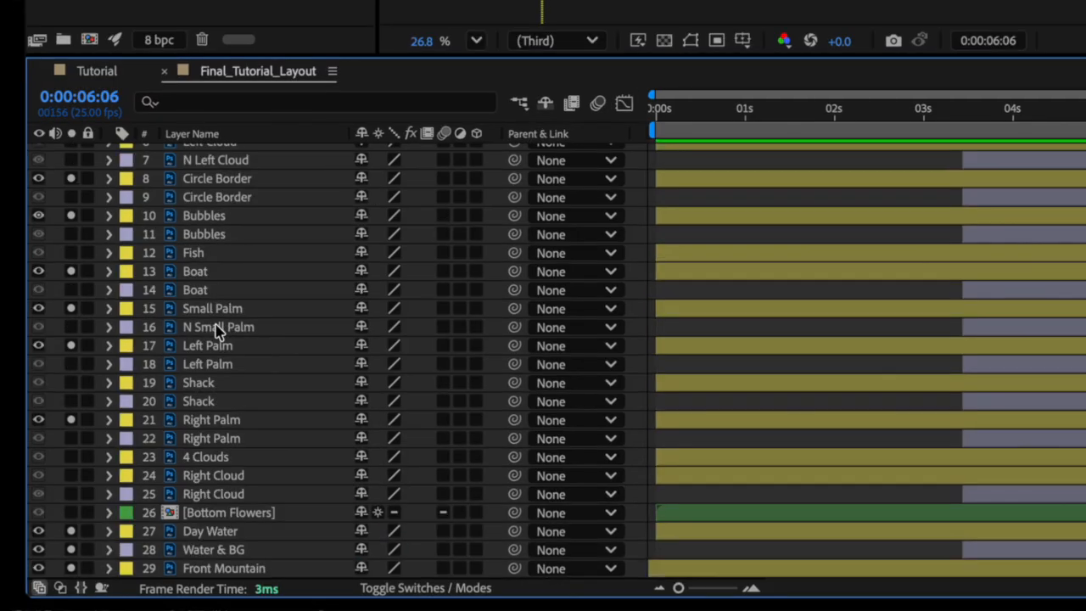
- Link the purple-labelled Boat layer's rotation to the keyframed rotation of the Water & BG layer
{"action": "left_click", "coordinate": [195, 553]}
{"action": "key", "text": "r"}
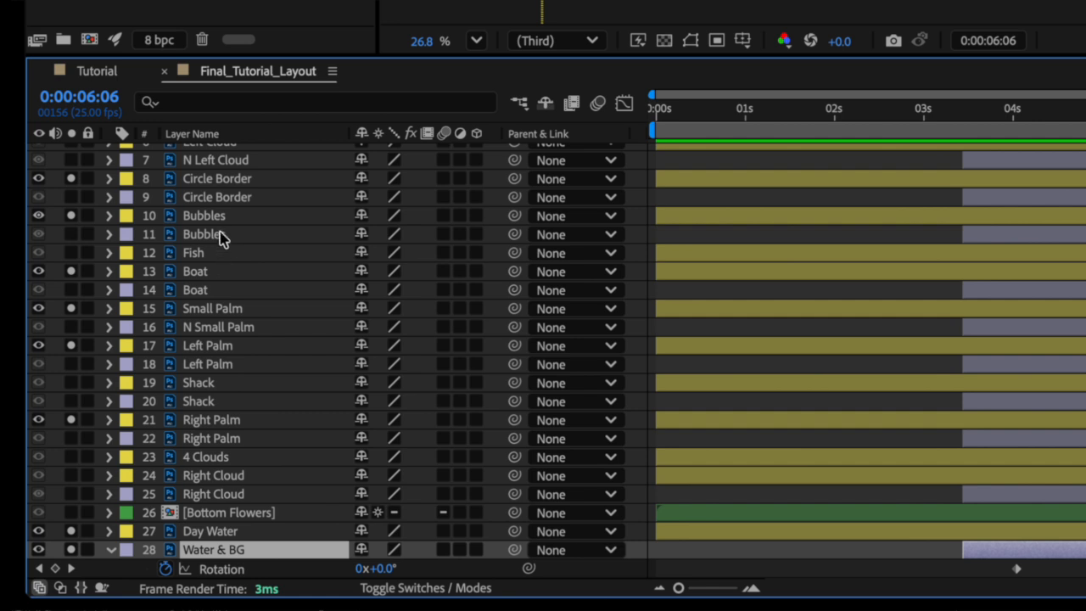
{"action": "scroll", "coordinate": [218, 238], "scroll_direction": "down", "scroll_amount": 2}
{"action": "left_click", "coordinate": [212, 256]}
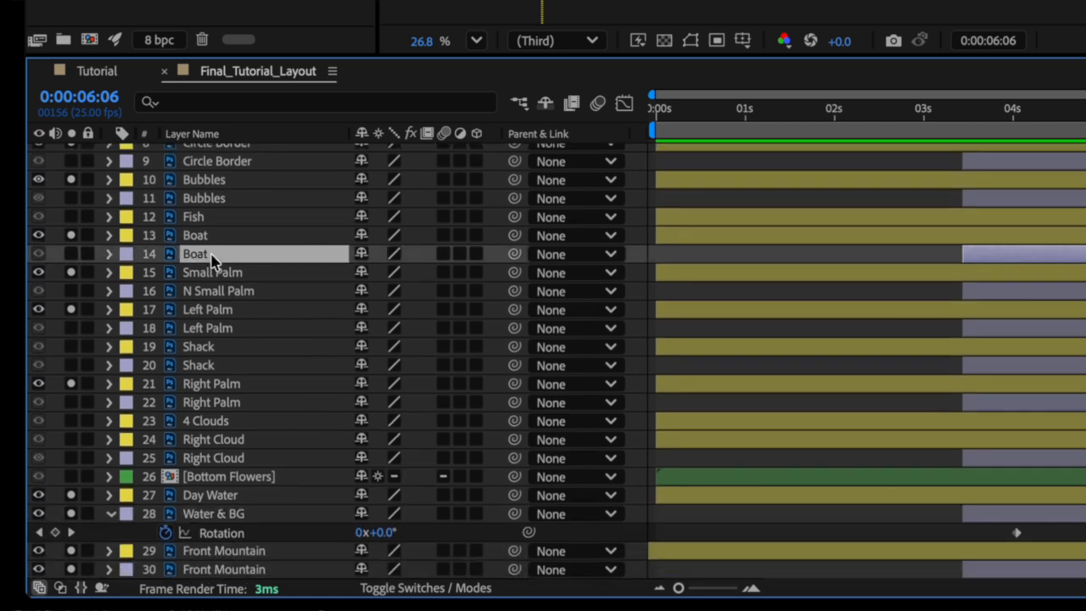
{"action": "key", "text": "r"}
{"action": "left_click_drag", "start_coordinate": [528, 273], "coordinate": [229, 551]}
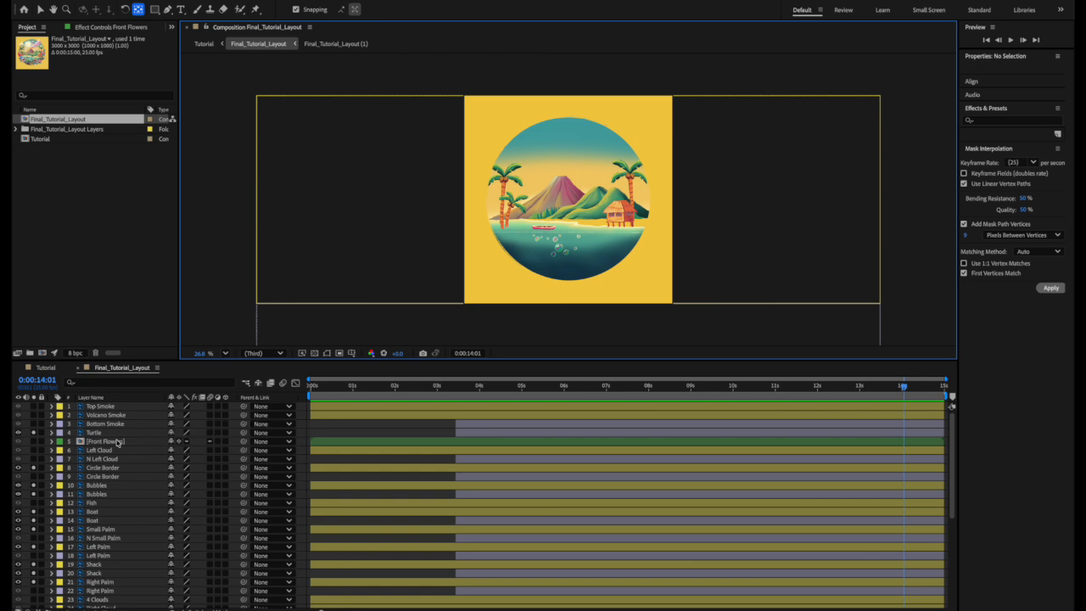
- Solo the Front Flowers layer and open its precomposition
{"action": "left_click", "coordinate": [110, 443]}
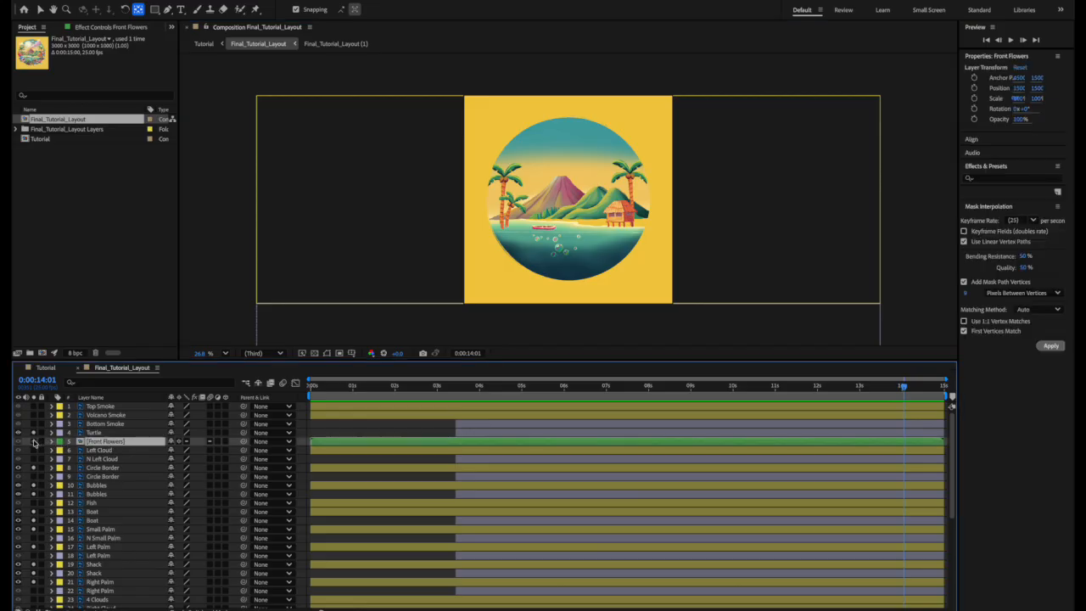
{"action": "left_click", "coordinate": [34, 443]}
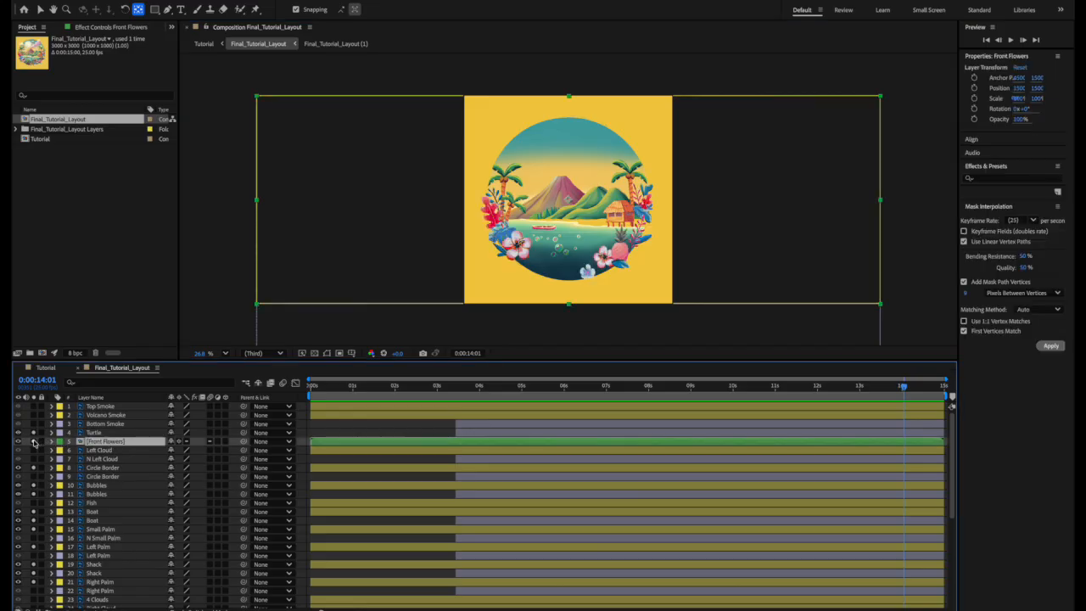
{"action": "double_click", "coordinate": [100, 442]}
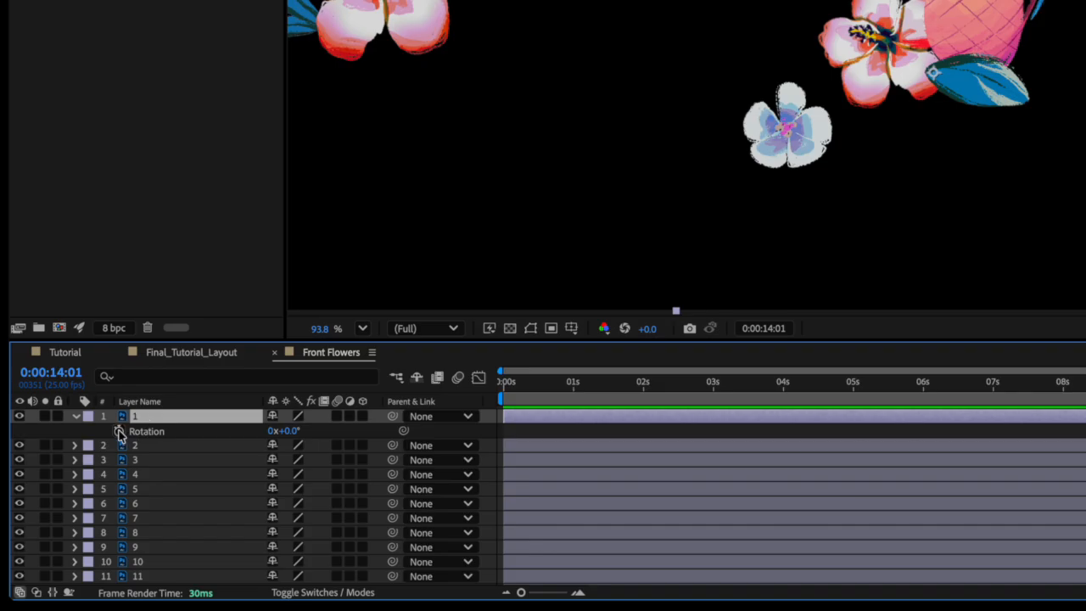
- Key the rotation of layer 1, the blue leaf below the pineapple, at -8° at 0:00:00:00 and 2° at about 1.4 seconds
{"action": "left_click_drag", "start_coordinate": [565, 383], "coordinate": [504, 382]}
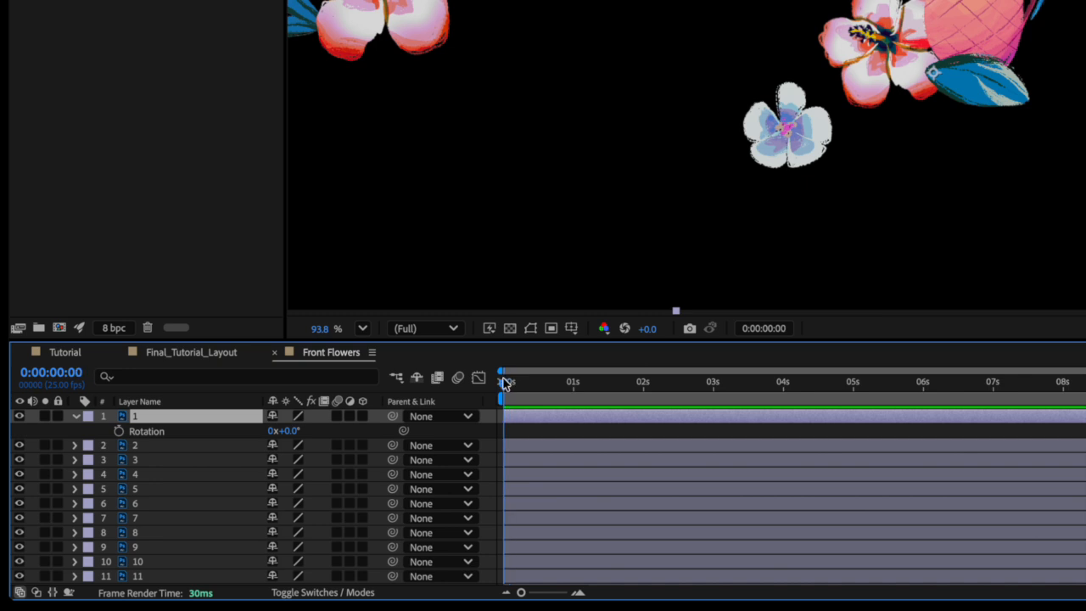
{"action": "left_click", "coordinate": [119, 433]}
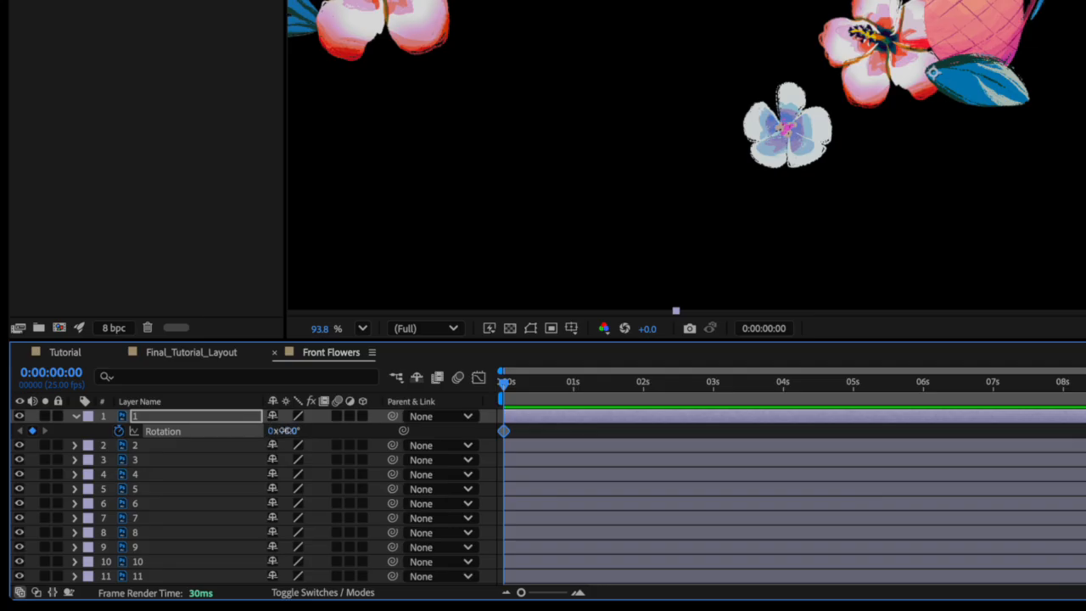
{"action": "left_click_drag", "start_coordinate": [283, 430], "coordinate": [277, 431]}
{"action": "left_click_drag", "start_coordinate": [506, 381], "coordinate": [531, 392]}
{"action": "left_click_drag", "start_coordinate": [290, 432], "coordinate": [302, 432]}
{"action": "left_click_drag", "start_coordinate": [536, 431], "coordinate": [599, 431]}
{"action": "left_click_drag", "start_coordinate": [531, 387], "coordinate": [653, 392]}
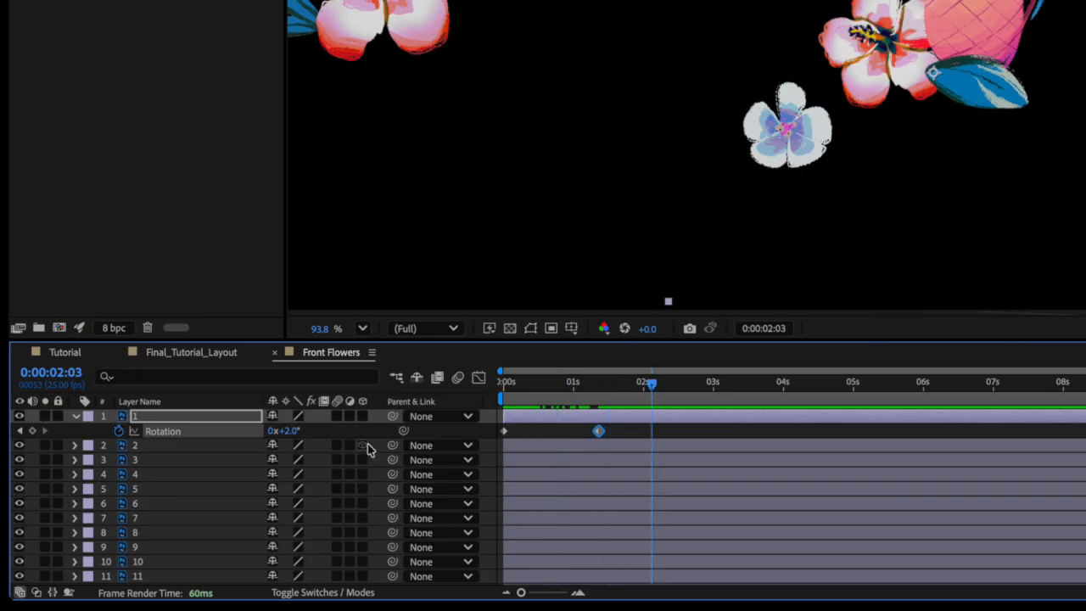
- Copy layer 1's first rotation keyframe to 0:00:02:13
{"action": "left_click", "coordinate": [504, 431]}
{"action": "left_click_drag", "start_coordinate": [654, 391], "coordinate": [682, 391]}
{"action": "key", "text": "super+v"}
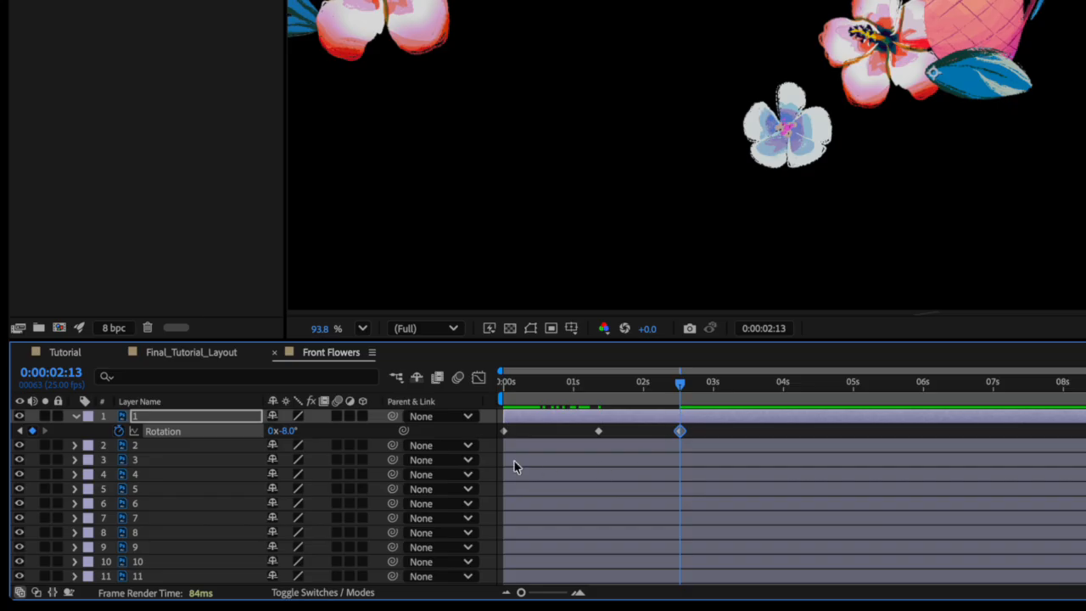
- Add the expression loopOut("cycle") to layer 1's rotation, preview the looping sway, and collapse the layer's properties
{"action": "left_click", "coordinate": [119, 433], "text": "alt"}
{"action": "type", "text": "loo"}
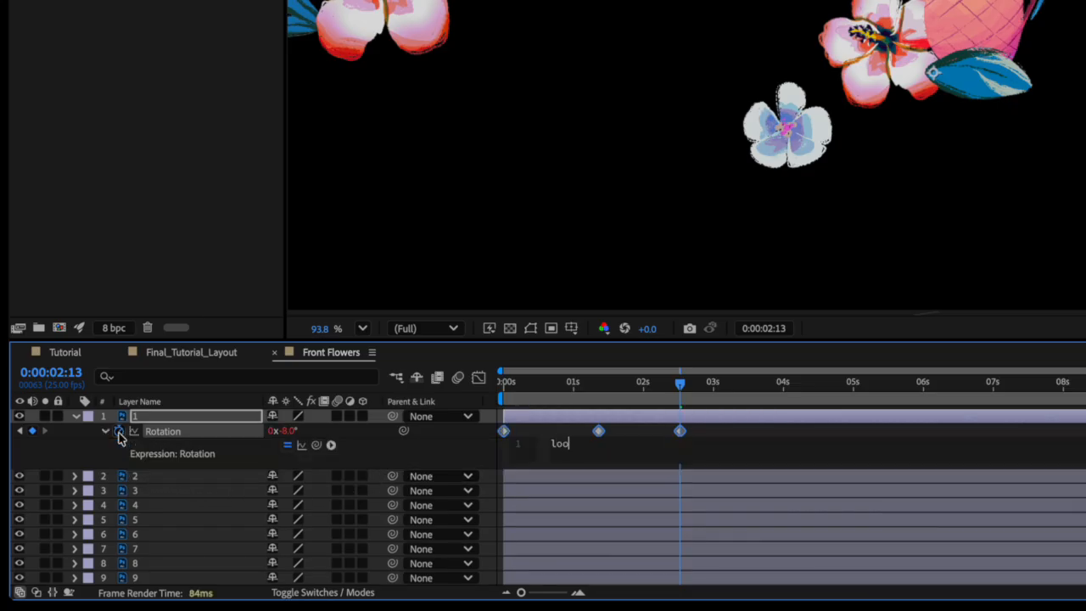
{"action": "type", "text": "pOut()\"cycle\""}
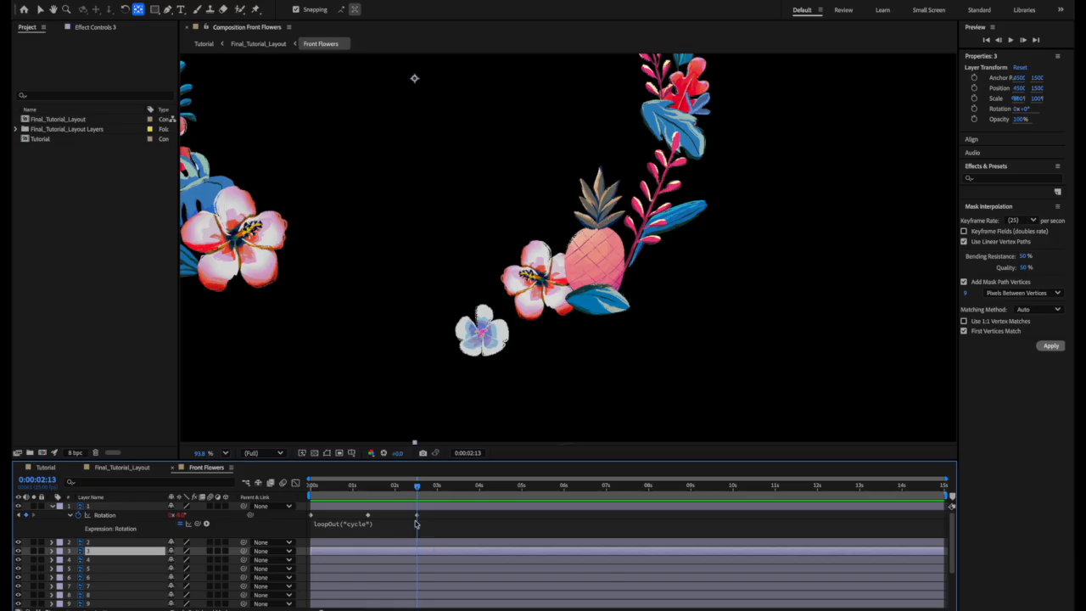
{"action": "key", "text": "space"}
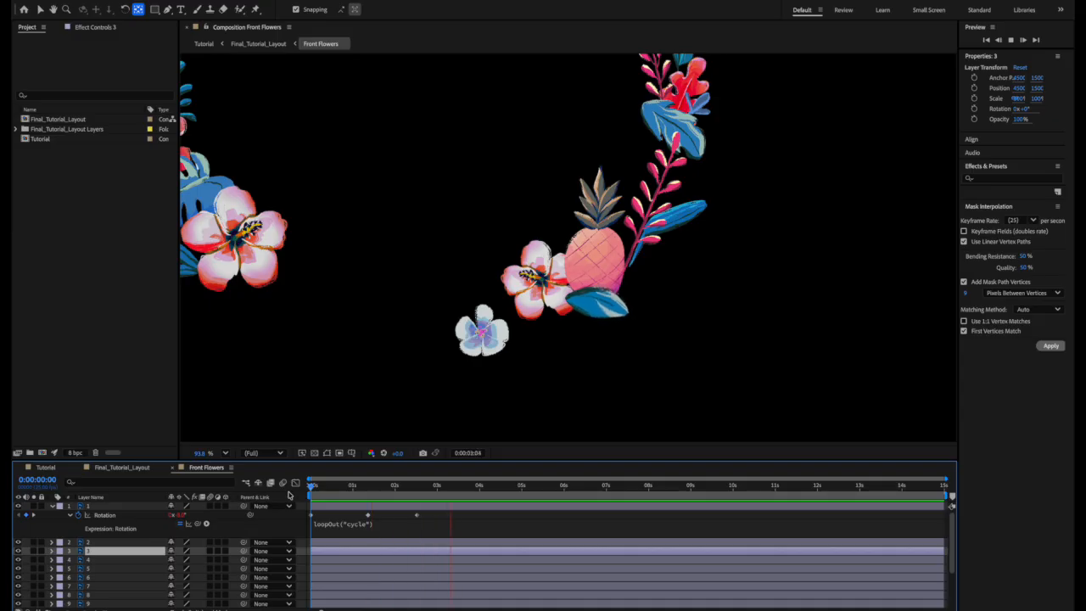
{"action": "key", "text": "space"}
{"action": "left_click", "coordinate": [91, 507]}
{"action": "key", "text": "u"}
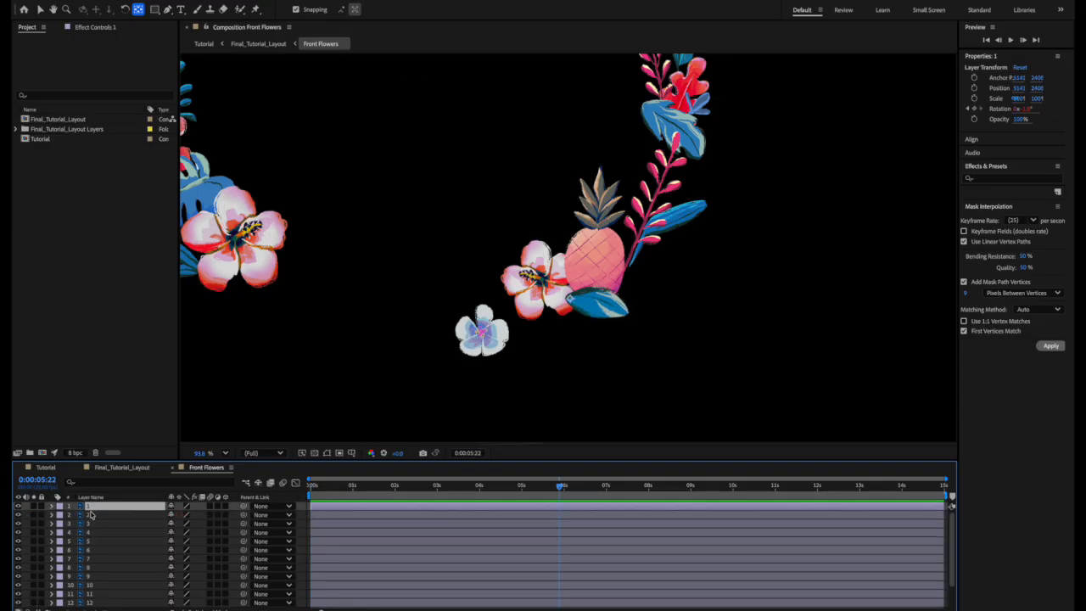
- Identify layer 2 by toggling its visibility and move its anchor point to the base of the pineapple
{"action": "left_click", "coordinate": [88, 515]}
{"action": "left_click", "coordinate": [18, 516]}
{"action": "left_click", "coordinate": [18, 515]}
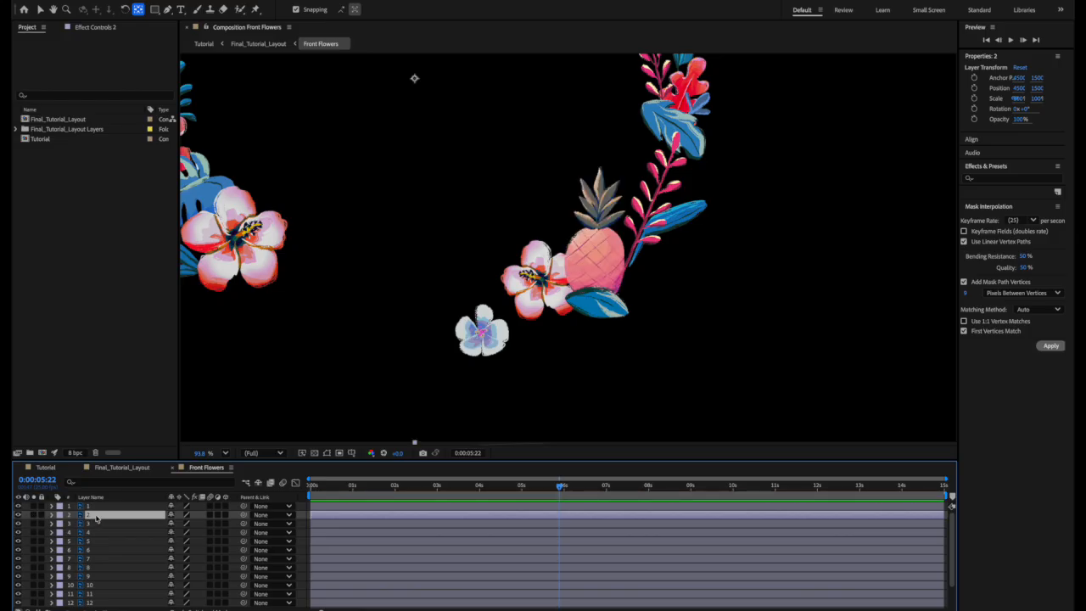
{"action": "mouse_move", "coordinate": [415, 79]}
{"action": "left_mouse_down"}
{"action": "mouse_move", "coordinate": [462, 80]}
{"action": "mouse_move", "coordinate": [610, 268]}
{"action": "left_mouse_up"}
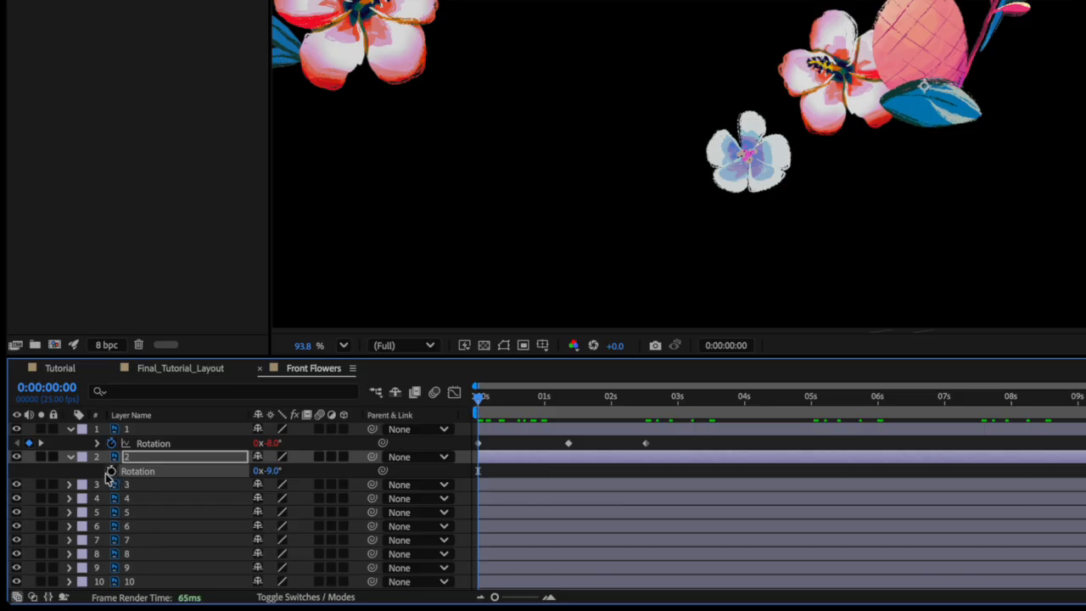
- Key layer 2's rotation at -9° at 0:00:00:00 and 1° at about 1.2 seconds, and copy the first keyframe to 0:00:02:04
{"action": "left_click", "coordinate": [558, 399]}
{"action": "left_click_drag", "start_coordinate": [264, 470], "coordinate": [280, 472]}
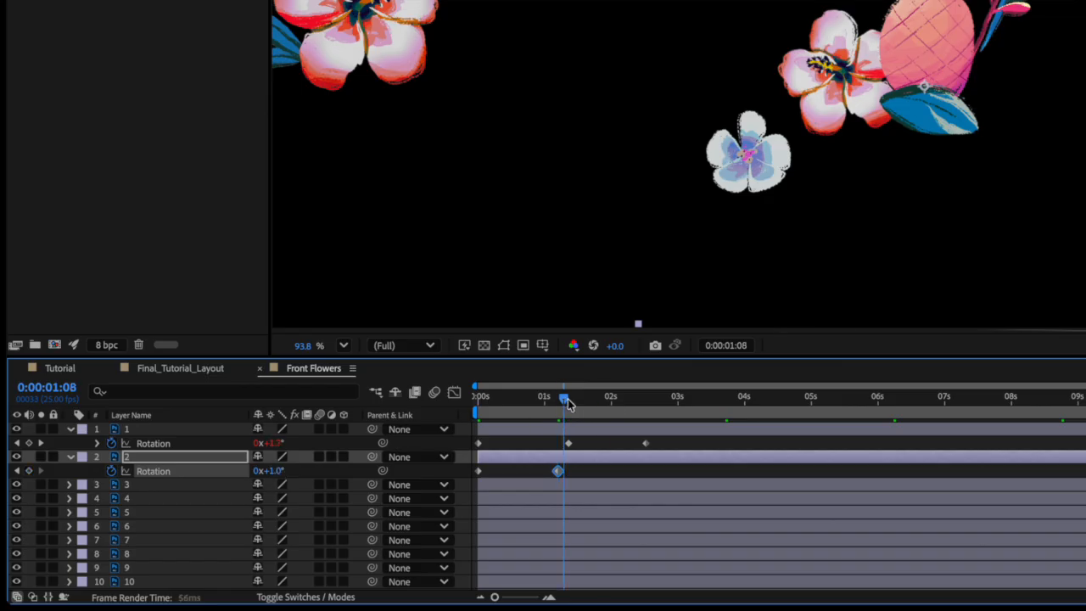
{"action": "left_click_drag", "start_coordinate": [558, 404], "coordinate": [625, 404]}
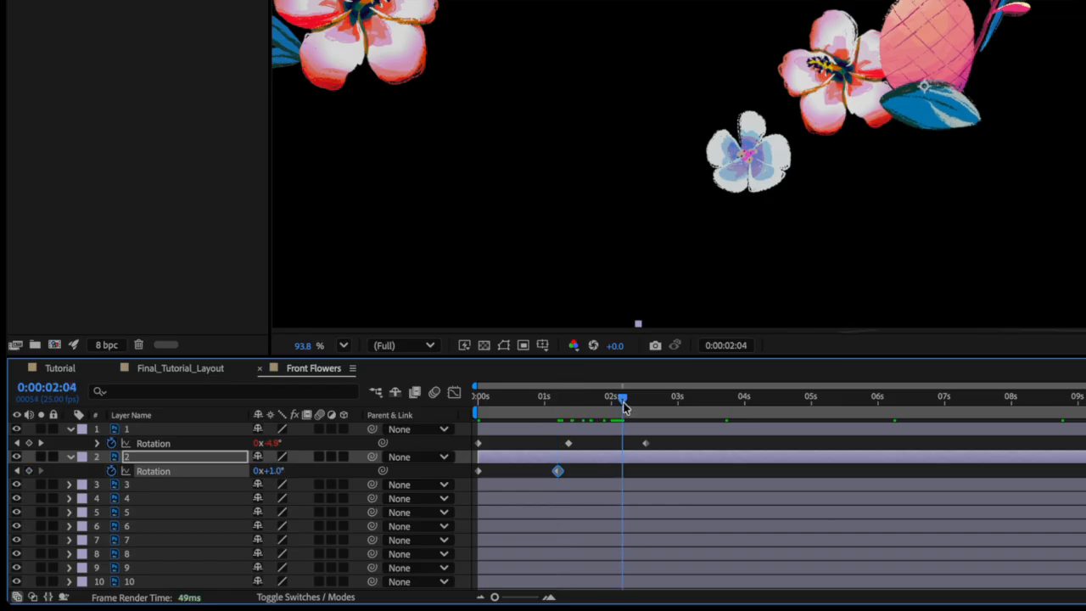
{"action": "left_click", "coordinate": [478, 471]}
{"action": "key", "text": "ctrl+c"}
{"action": "key", "text": "ctrl+v"}
- Add the expression loopOut("cycle") to layer 2's rotation
{"action": "left_click", "coordinate": [111, 471], "text": "alt"}
{"action": "type", "text": "l"}
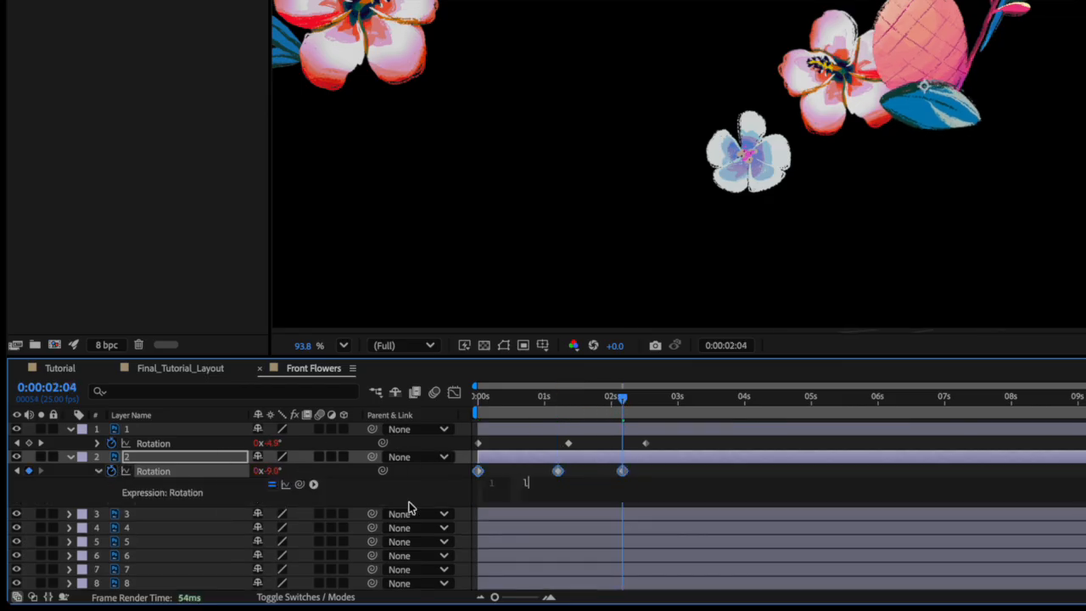
{"action": "type", "text": "oopOut(\"cycle\""}
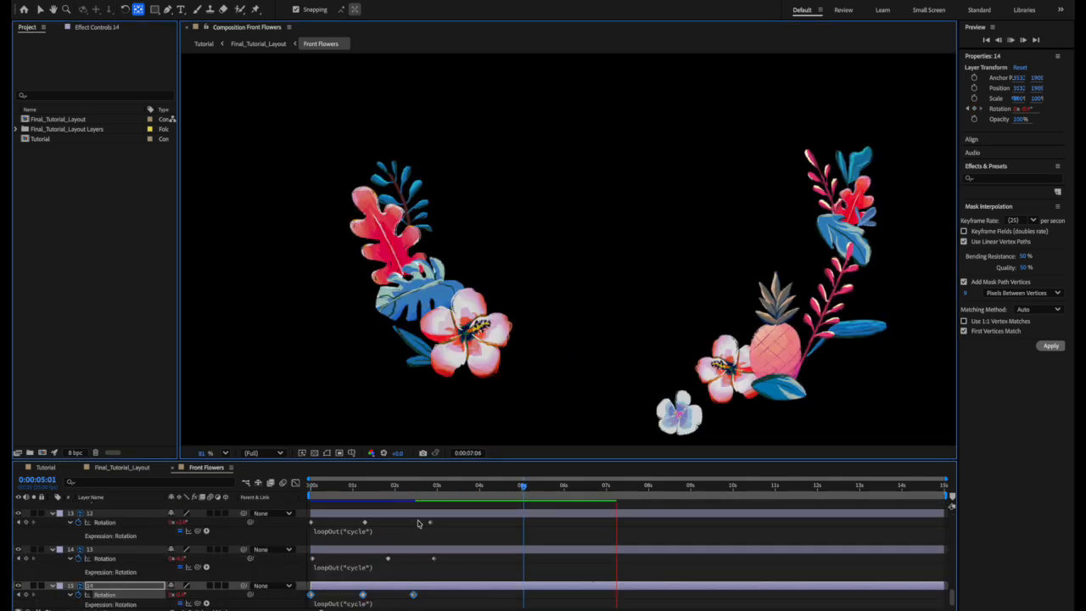
- Preview the looping sway of all the Front Flowers layers from the start of the composition
{"action": "scroll", "coordinate": [407, 518], "scroll_direction": "up", "scroll_amount": 10}
{"action": "left_click_drag", "start_coordinate": [379, 485], "coordinate": [302, 488]}
{"action": "key", "text": "space"}
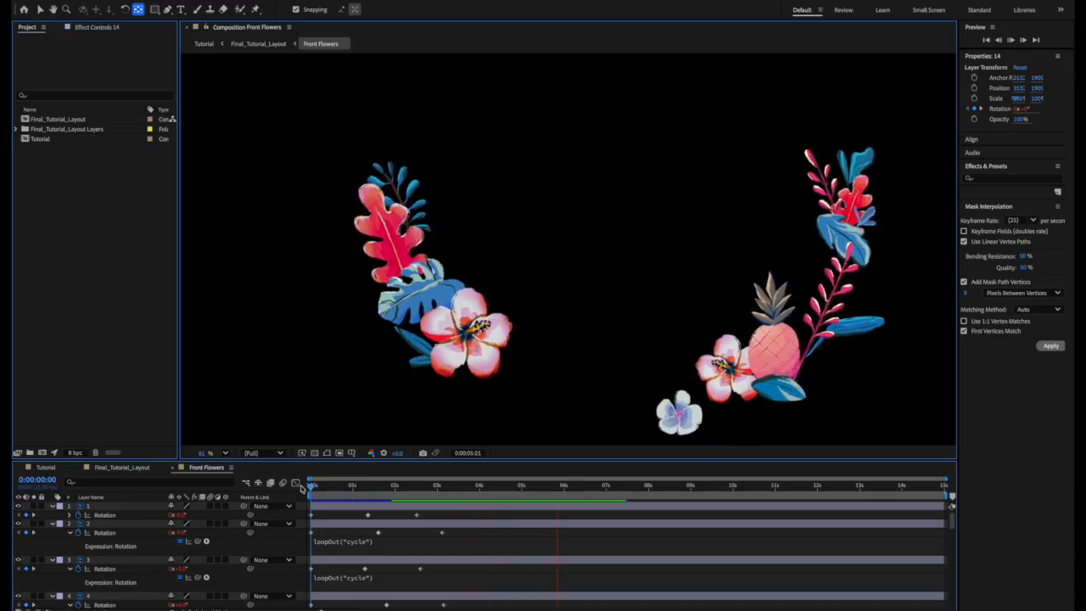
- Key the day Boat layer's position at 0:00:00:00, raise it to 1500, 2990.5 at 0:00:00:09, and copy the first keyframe to 0:00:00:17
{"action": "key", "text": "space"}
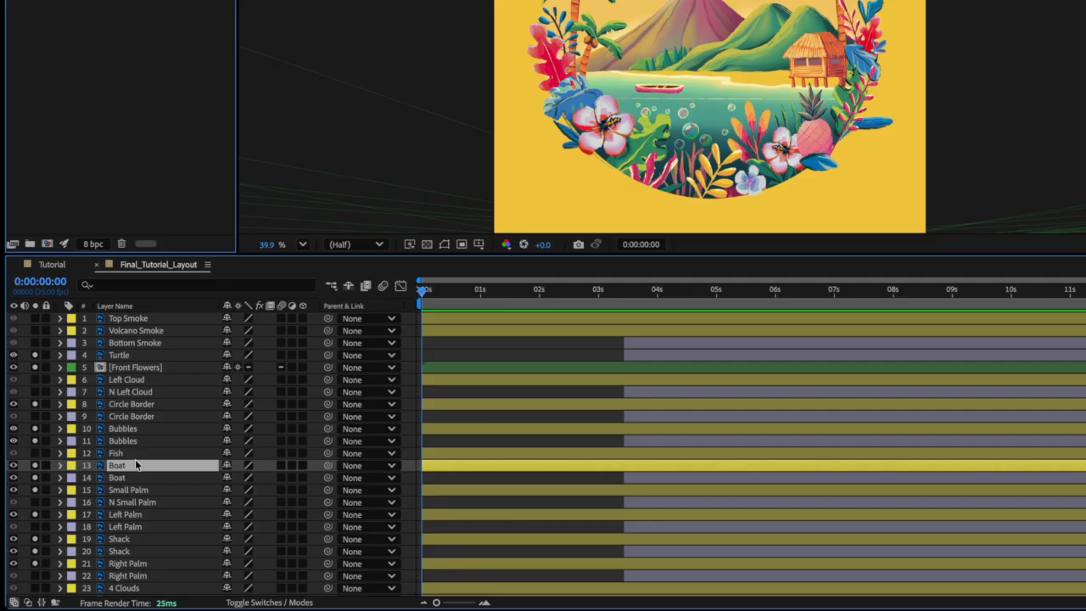
{"action": "key", "text": "p"}
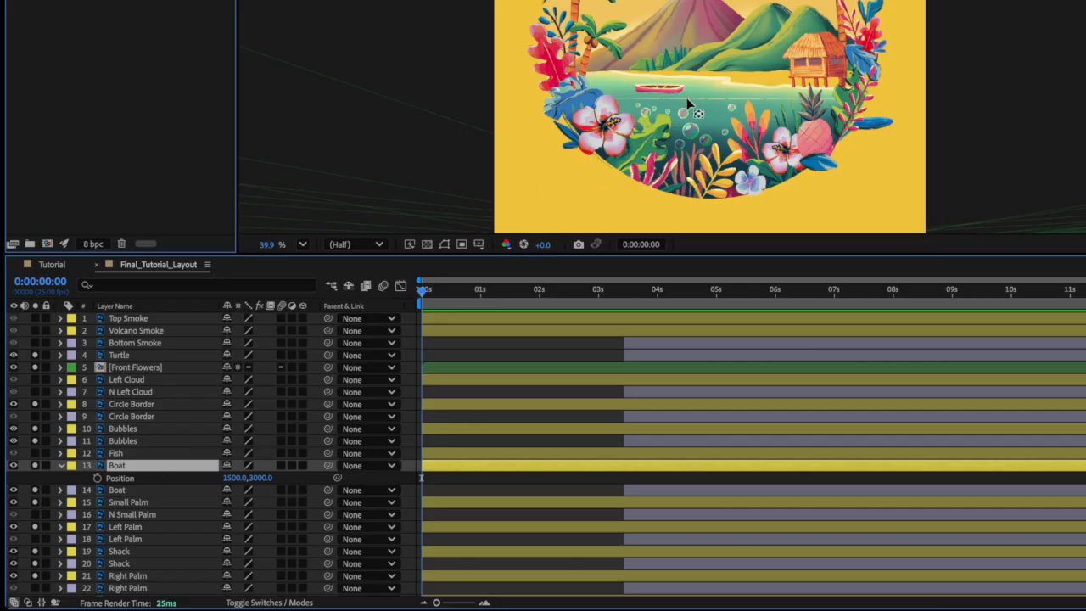
{"action": "scroll", "coordinate": [671, 86], "scroll_direction": "up", "scroll_amount": 5}
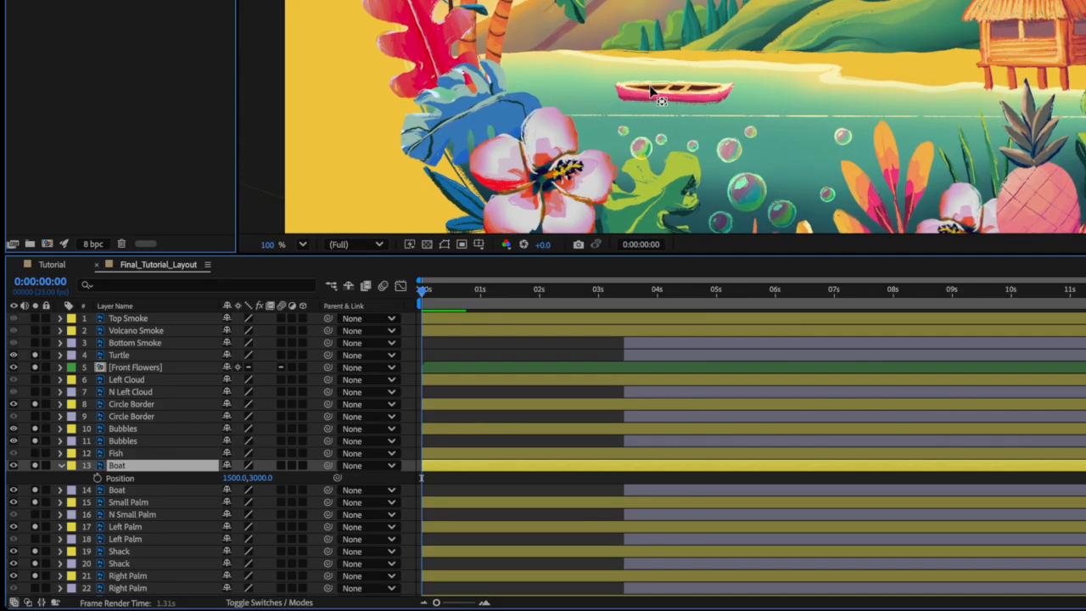
{"action": "scroll", "coordinate": [700, 82], "scroll_direction": "down", "scroll_amount": 1}
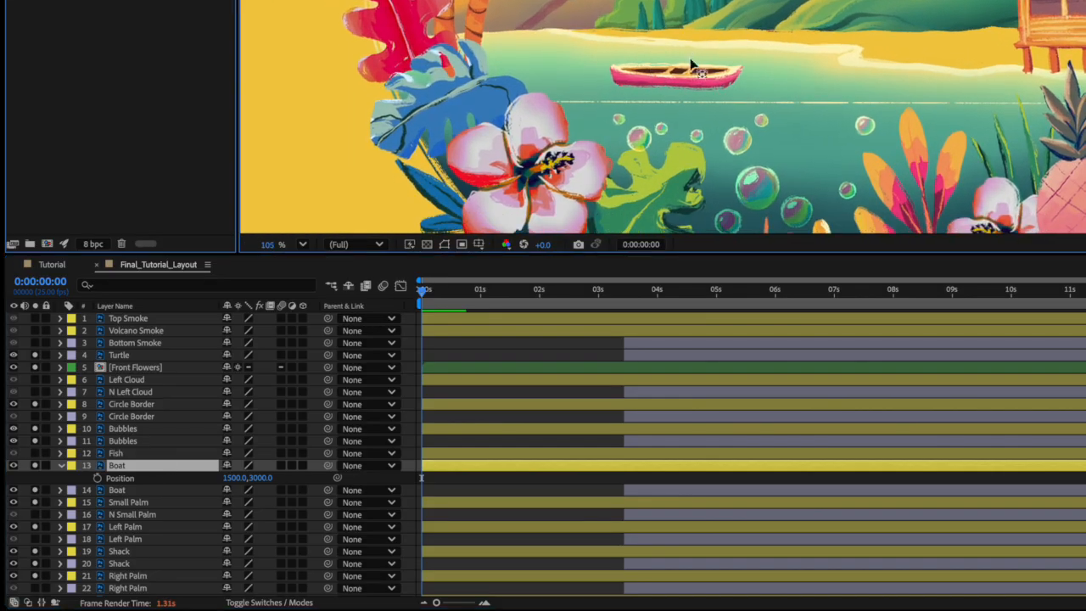
{"action": "left_click", "coordinate": [97, 479]}
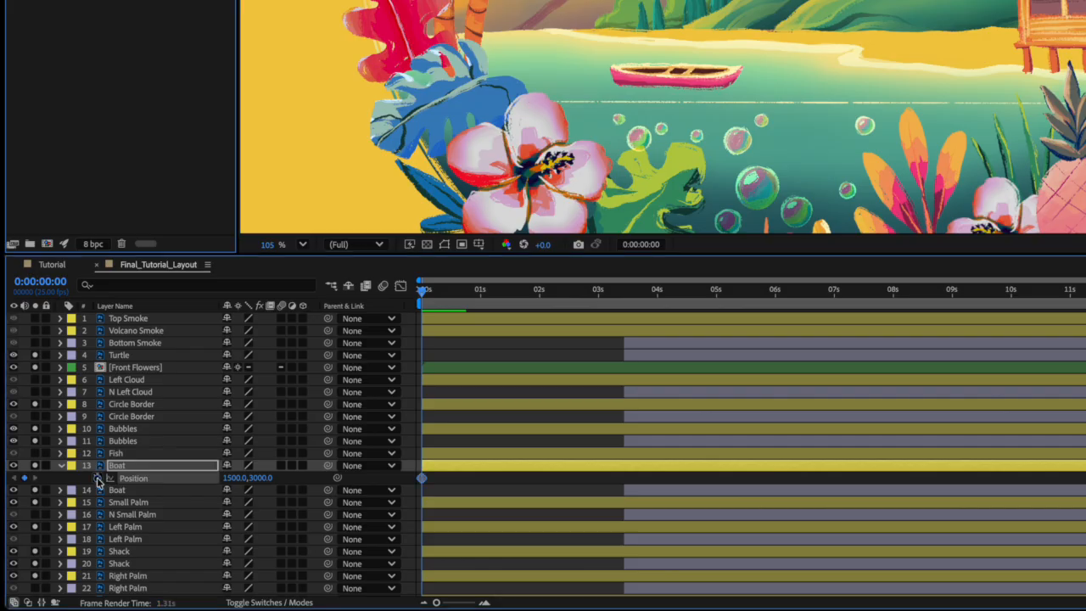
{"action": "left_click", "coordinate": [442, 294]}
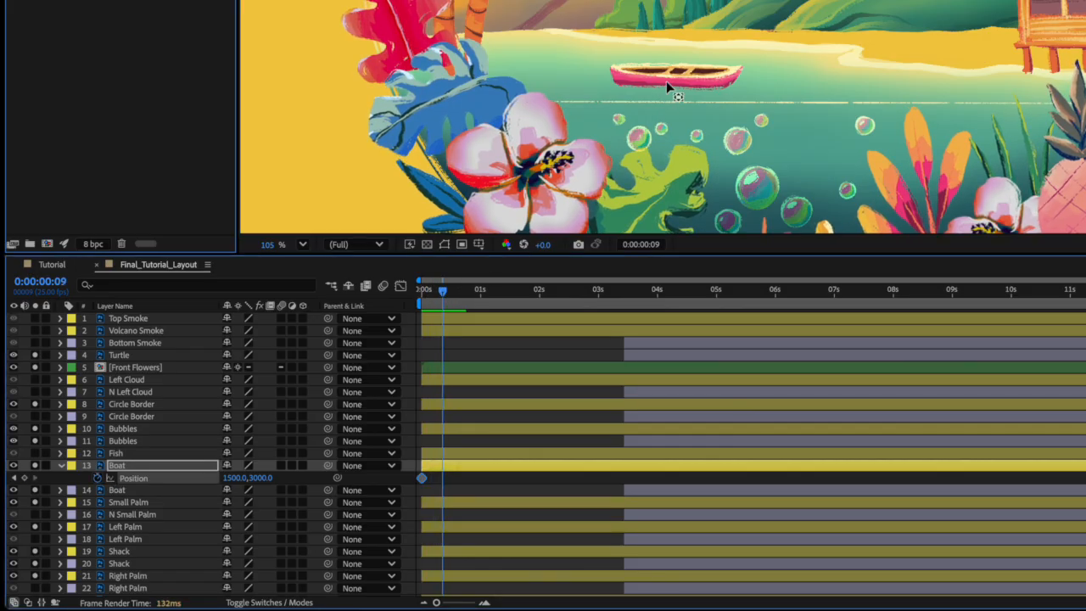
{"action": "left_click_drag", "start_coordinate": [676, 82], "coordinate": [676, 80]}
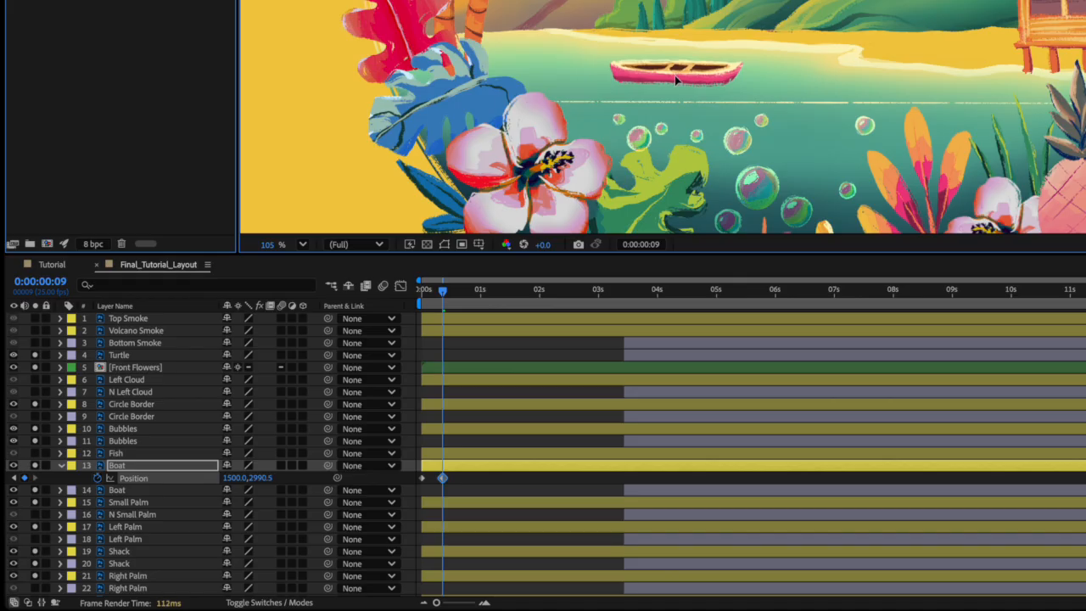
{"action": "left_click_drag", "start_coordinate": [424, 481], "coordinate": [422, 479]}
{"action": "left_click", "coordinate": [462, 293]}
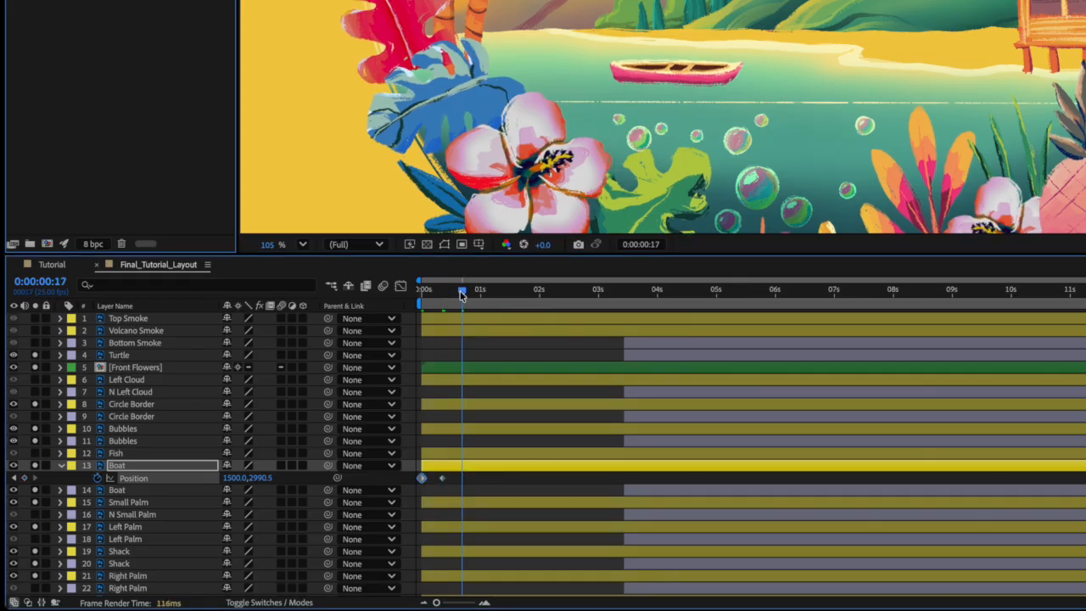
{"action": "key", "text": "ctrl+v"}
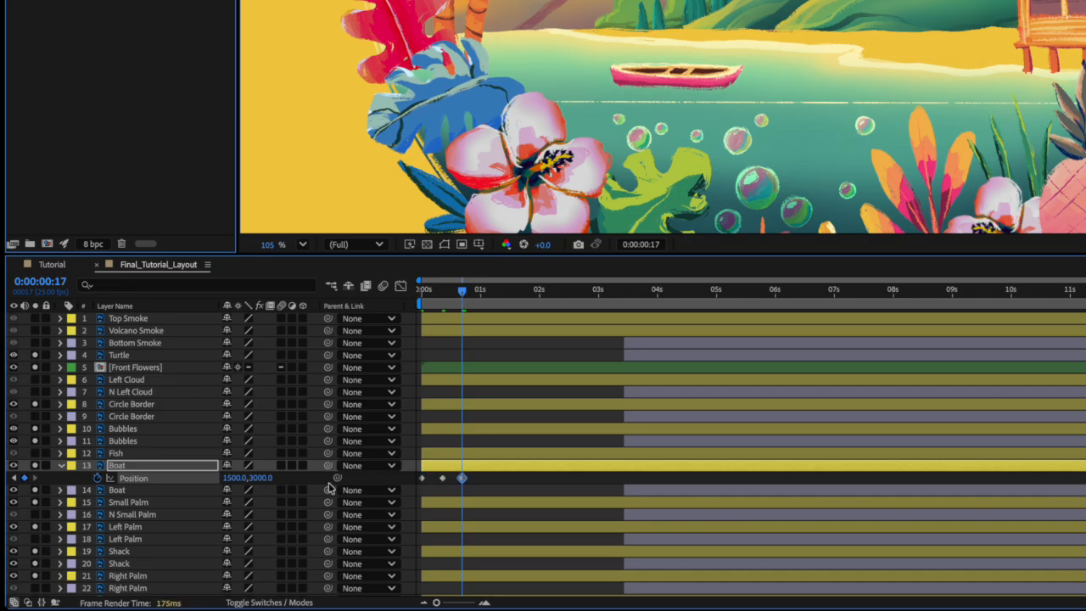
- Add the expression loopOut("cycle") to the day Boat layer's position and preview the bobbing from the start
{"action": "left_click", "coordinate": [98, 480], "text": "alt"}
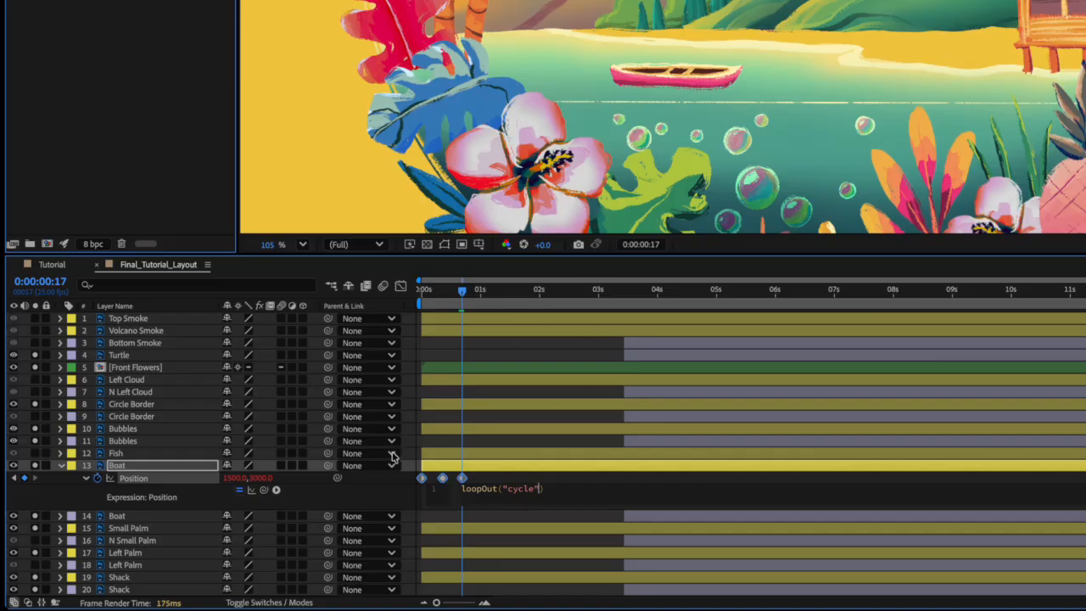
{"action": "left_click", "coordinate": [449, 439]}
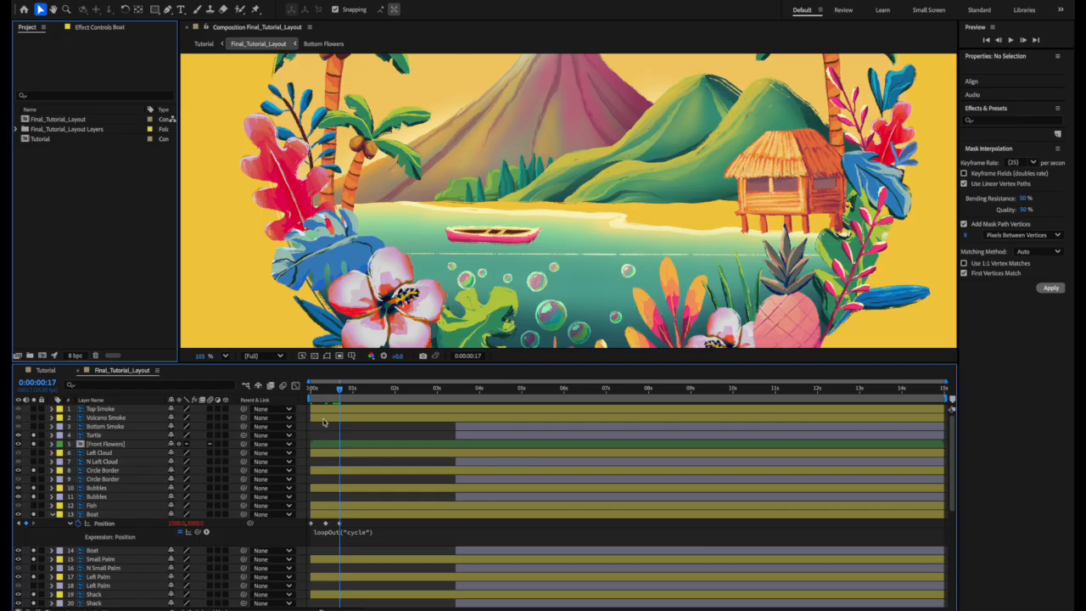
{"action": "left_click_drag", "start_coordinate": [318, 387], "coordinate": [298, 390]}
{"action": "key", "text": "space"}
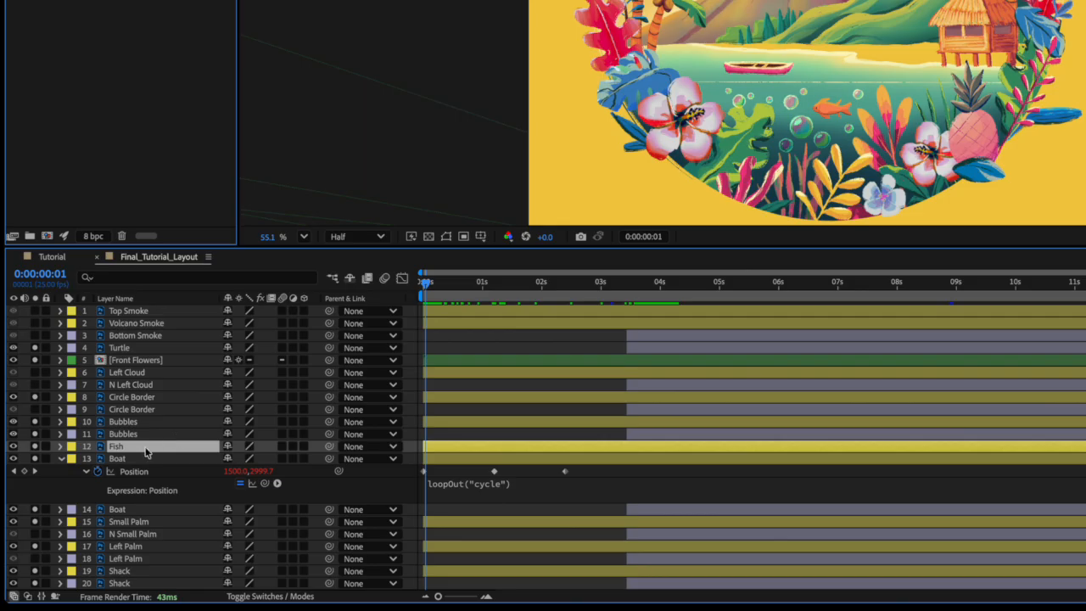
- Key the Fish layer's position at about 1427.4, 1500 at 0:00:00:00 and 1322.9, 1436.3 at 0:00:00:12
{"action": "key", "text": "p"}
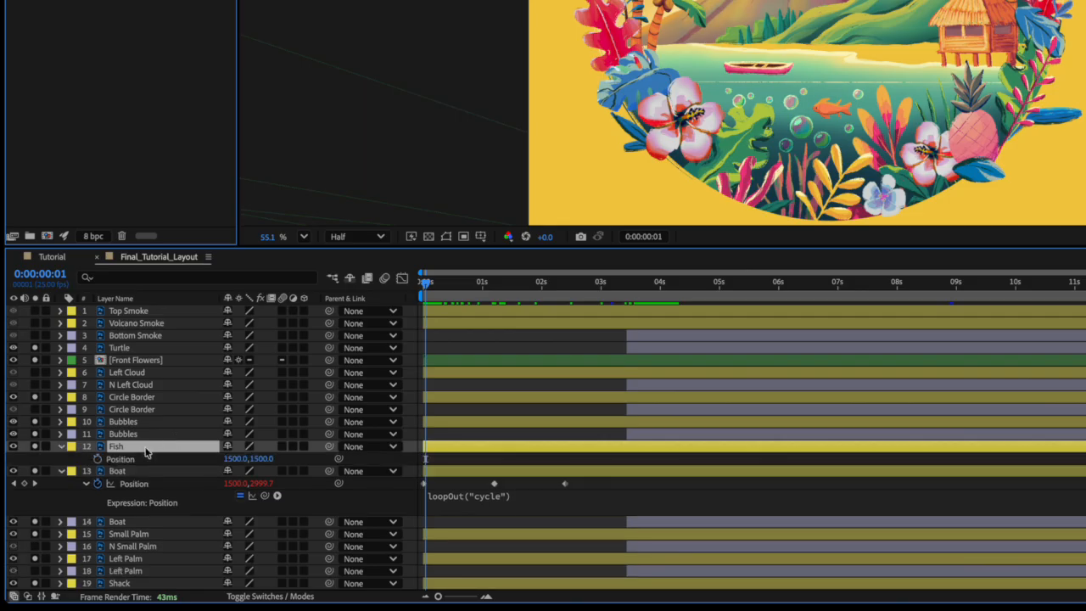
{"action": "left_click_drag", "start_coordinate": [430, 289], "coordinate": [417, 285]}
{"action": "left_click", "coordinate": [97, 459]}
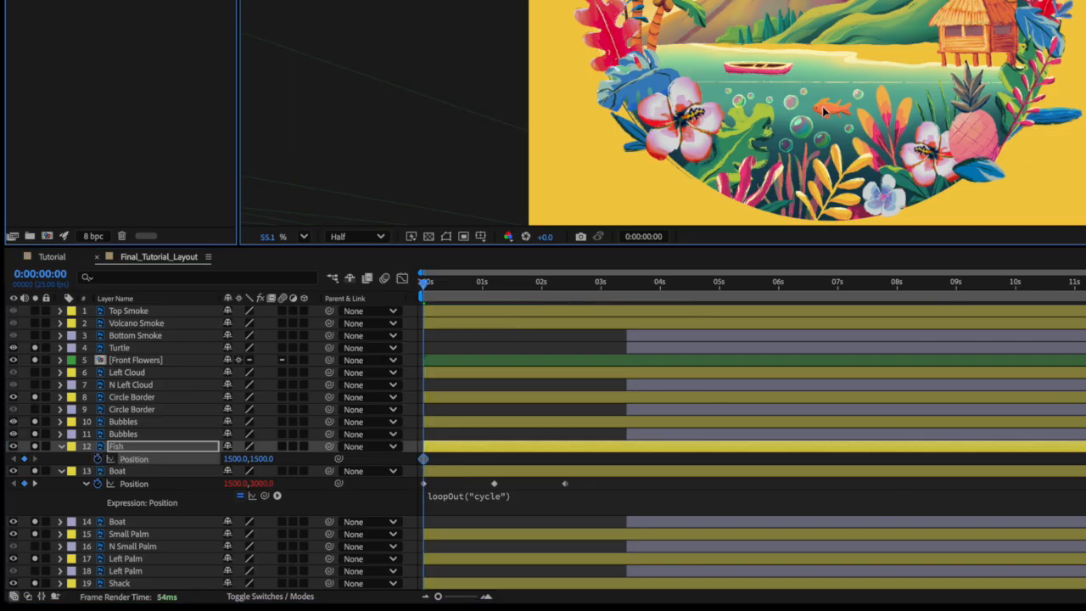
{"action": "left_click_drag", "start_coordinate": [823, 107], "coordinate": [809, 110]}
{"action": "left_click_drag", "start_coordinate": [426, 283], "coordinate": [452, 288]}
{"action": "left_click_drag", "start_coordinate": [810, 108], "coordinate": [789, 100]}
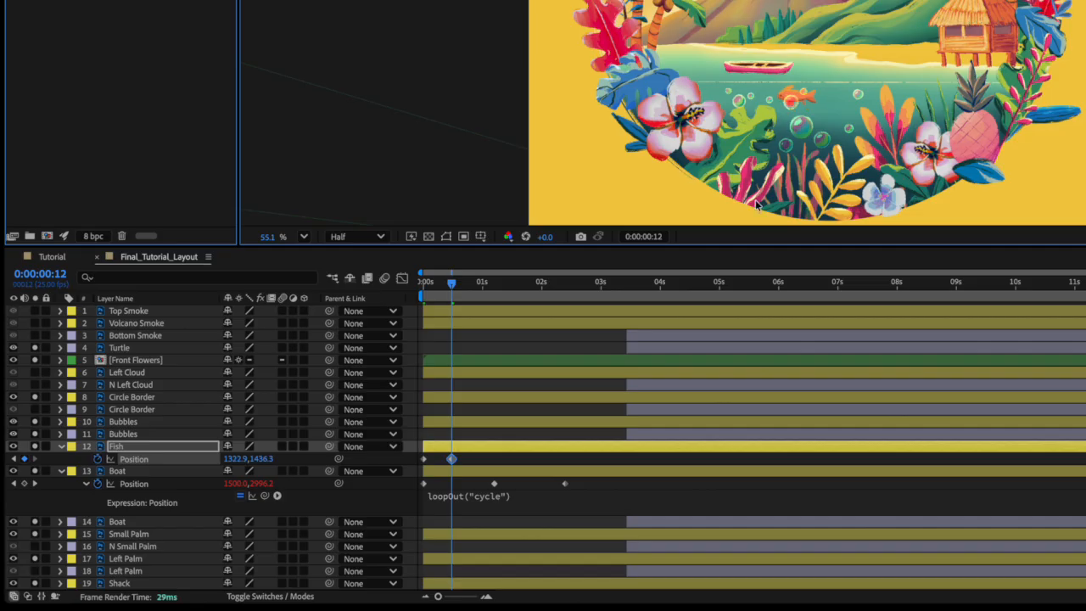
- Key the Fish position at about 1185, 1512.7 at 0:00:01:12 and 771.1, 1639.3 at 0:00:03:20, and preview its swim from the start
{"action": "left_click_drag", "start_coordinate": [495, 283], "coordinate": [510, 282]}
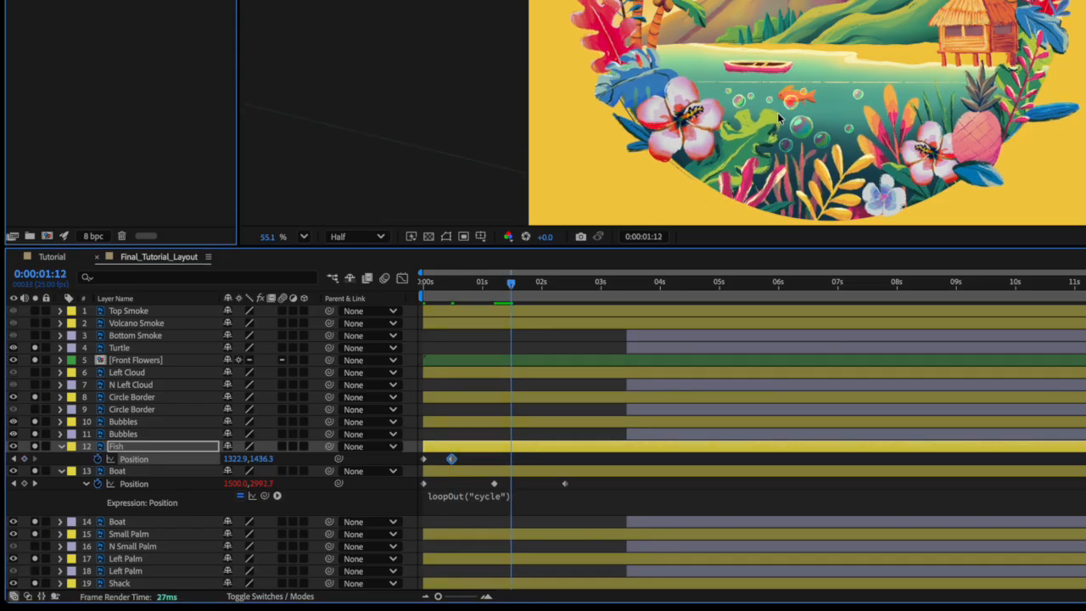
{"action": "left_click_drag", "start_coordinate": [789, 95], "coordinate": [763, 108]}
{"action": "left_click_drag", "start_coordinate": [549, 287], "coordinate": [649, 294]}
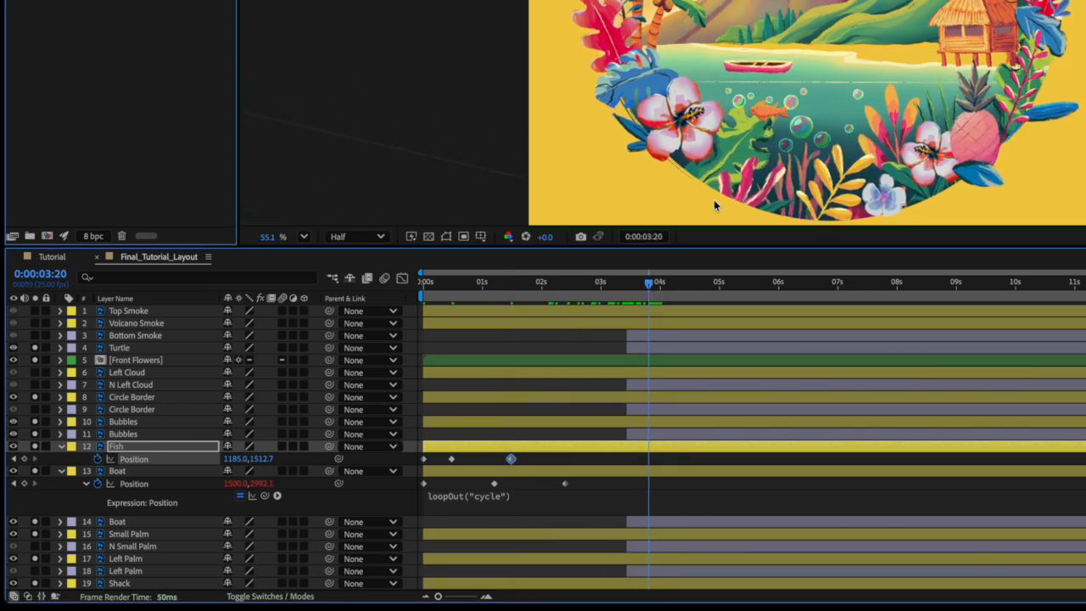
{"action": "left_click_drag", "start_coordinate": [769, 117], "coordinate": [694, 135]}
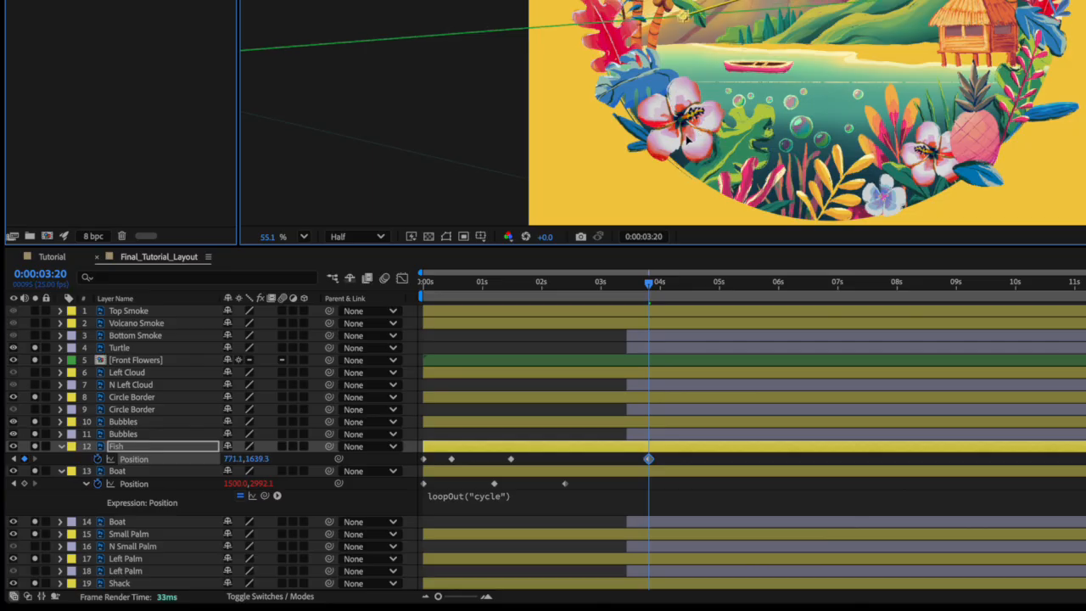
{"action": "left_click_drag", "start_coordinate": [543, 289], "coordinate": [411, 291]}
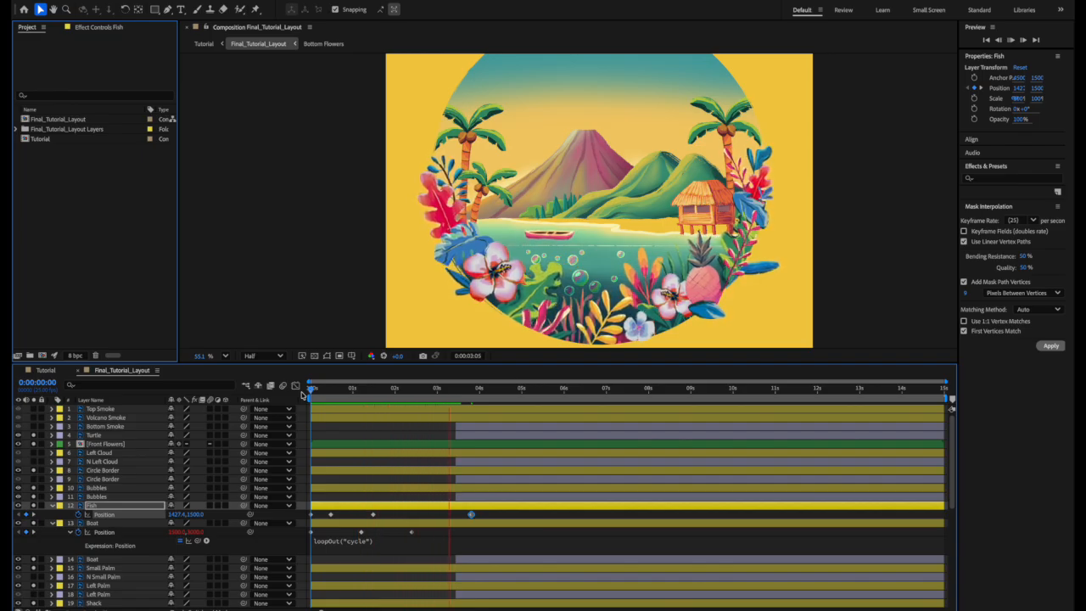
{"action": "key", "text": "space"}
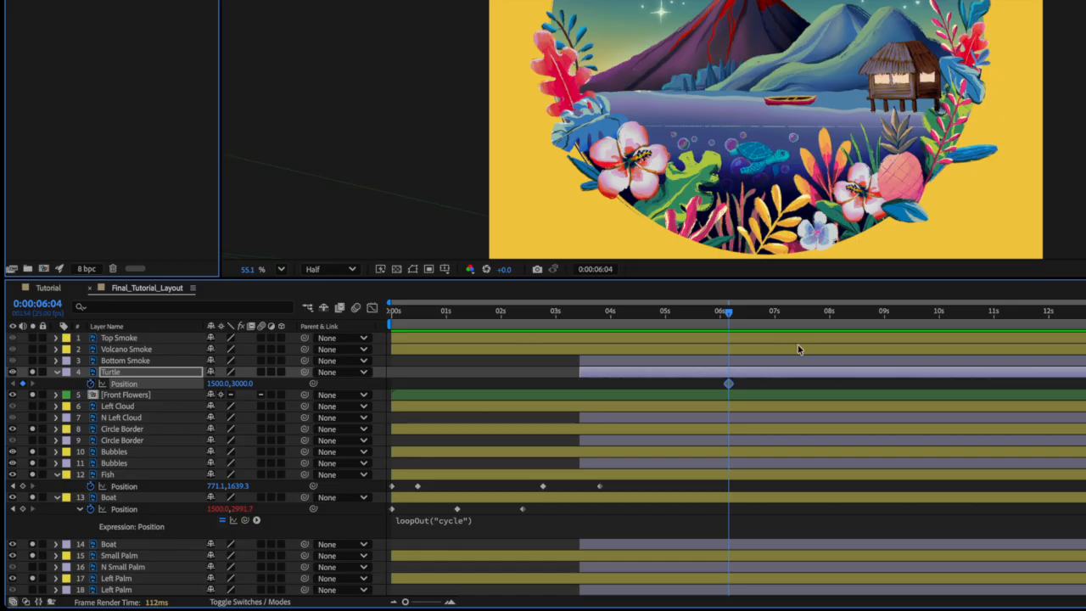
- Move the turtle up and key its position at about 1560.9, 2895.5 at 0:00:07:04
{"action": "left_click", "coordinate": [782, 312]}
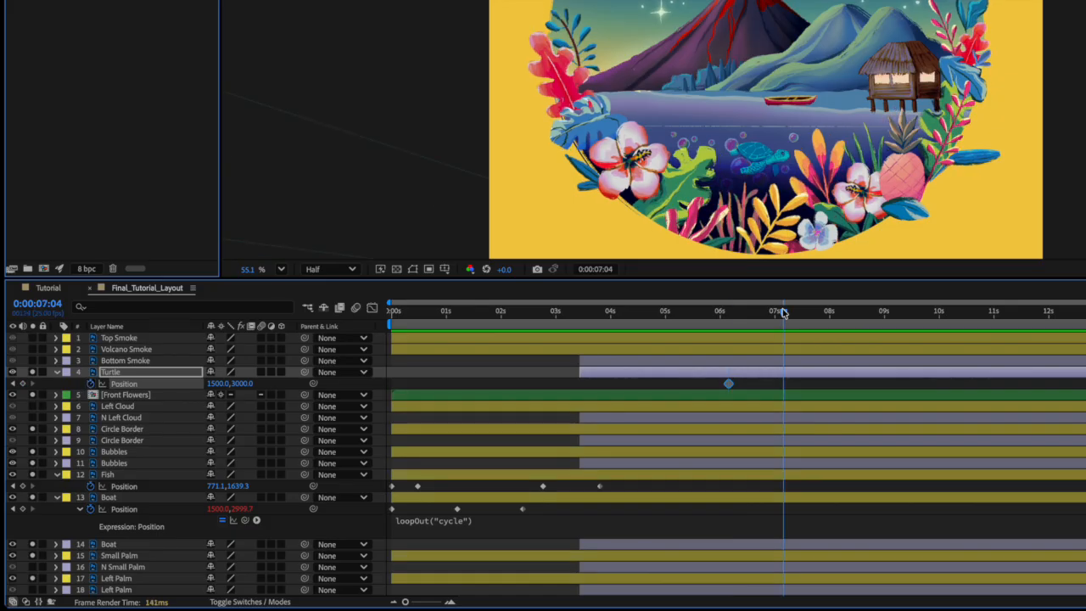
{"action": "left_click_drag", "start_coordinate": [772, 169], "coordinate": [779, 142]}
{"action": "left_click", "coordinate": [829, 314]}
{"action": "mouse_move", "coordinate": [838, 322]}
{"action": "left_mouse_down"}
{"action": "mouse_move", "coordinate": [717, 331]}
{"action": "mouse_move", "coordinate": [850, 324]}
{"action": "left_mouse_up"}
{"action": "left_click", "coordinate": [784, 314]}
{"action": "left_click_drag", "start_coordinate": [785, 141], "coordinate": [774, 140]}
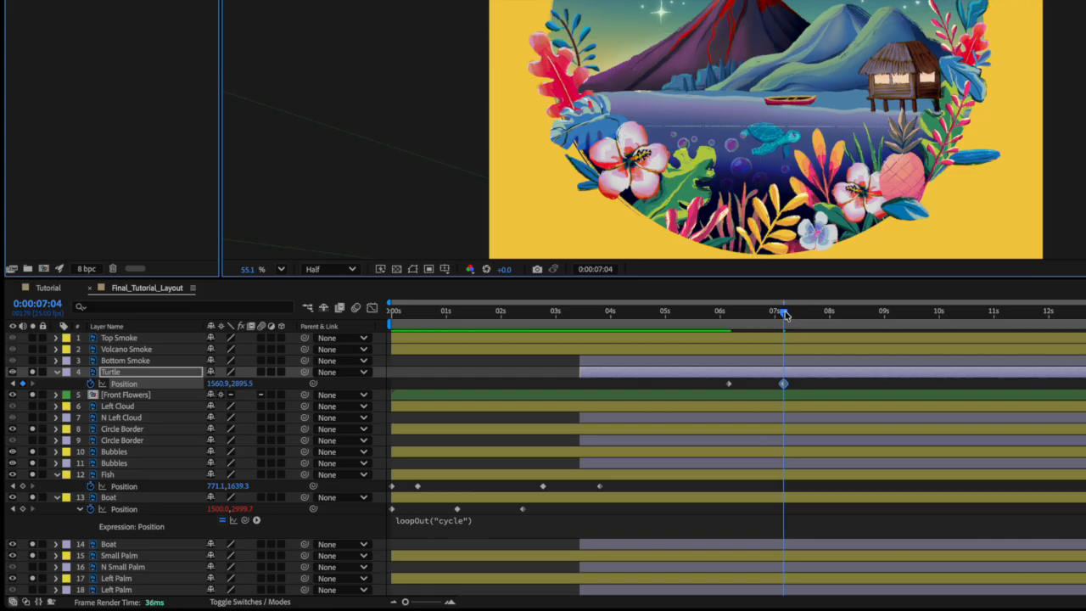
- Key the turtle's position at about 1560.9, 2920.9 at 0:00:07:13 and 1560.9, 2870.1 at 0:00:07:21
{"action": "left_click_drag", "start_coordinate": [784, 314], "coordinate": [805, 316]}
{"action": "left_click_drag", "start_coordinate": [778, 142], "coordinate": [779, 145]}
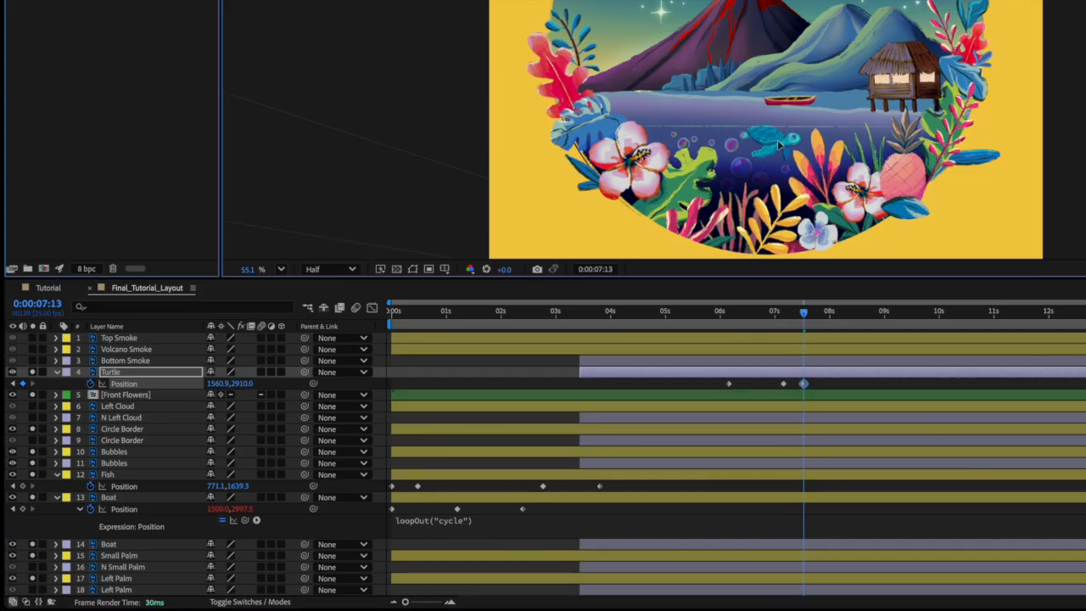
{"action": "key", "text": "space"}
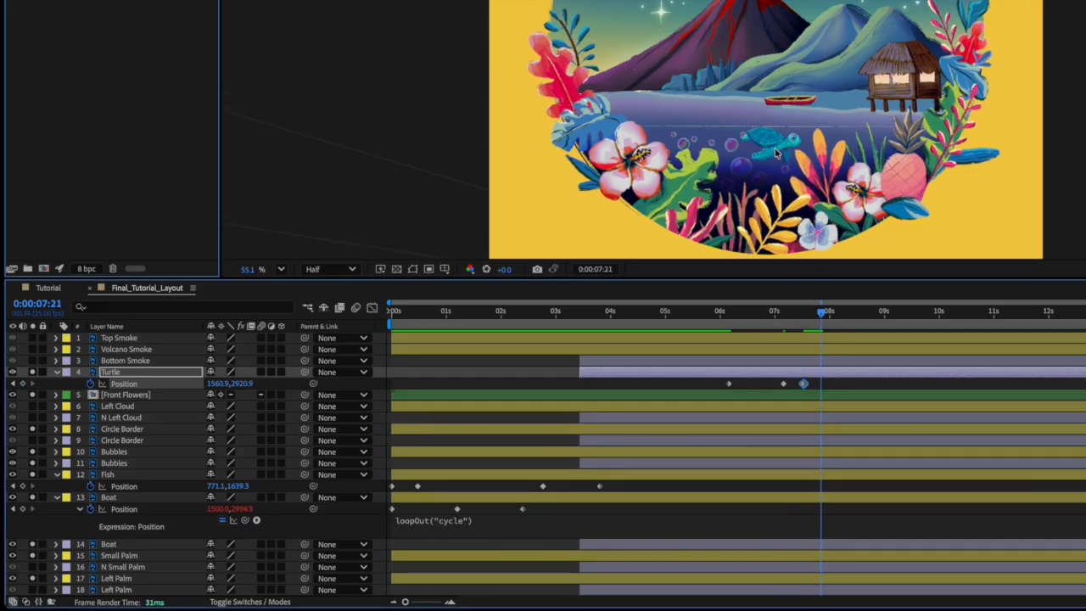
{"action": "left_click_drag", "start_coordinate": [774, 144], "coordinate": [774, 136]}
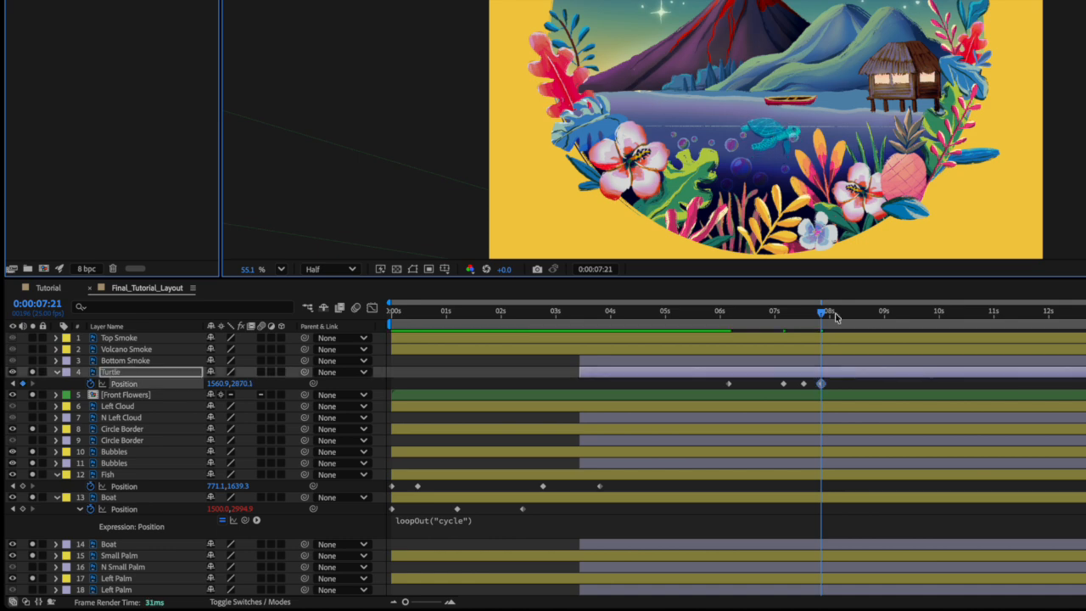
- Move the turtle out of sight behind the flowers to about 2075, 3190 at 0:00:10:01, and preview its swim from 0:00:05:10
{"action": "left_click_drag", "start_coordinate": [821, 315], "coordinate": [940, 316]}
{"action": "left_click_drag", "start_coordinate": [768, 143], "coordinate": [862, 204]}
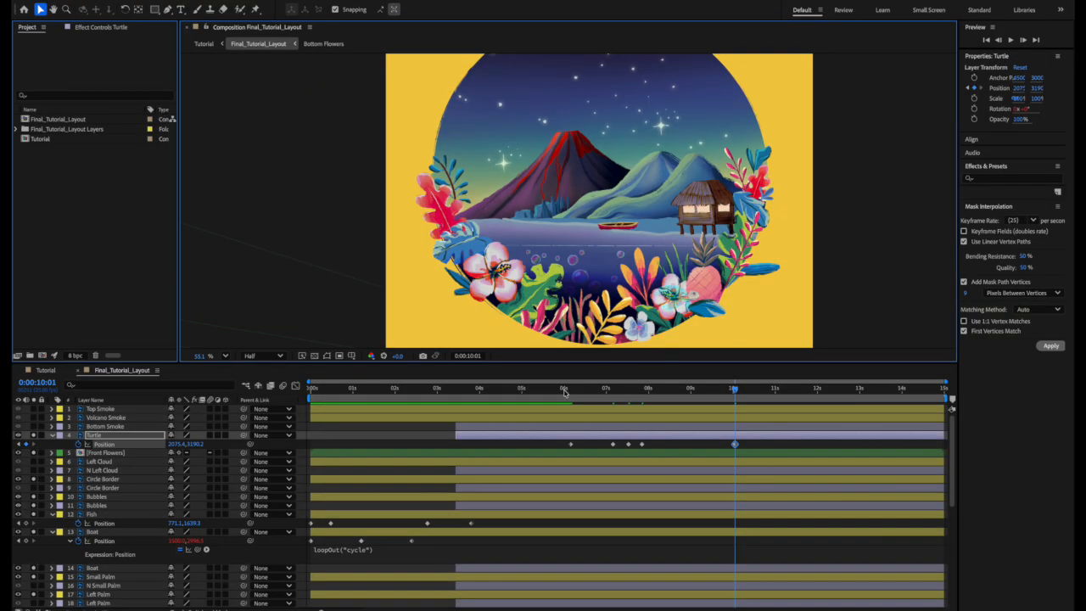
{"action": "left_click_drag", "start_coordinate": [564, 392], "coordinate": [538, 396]}
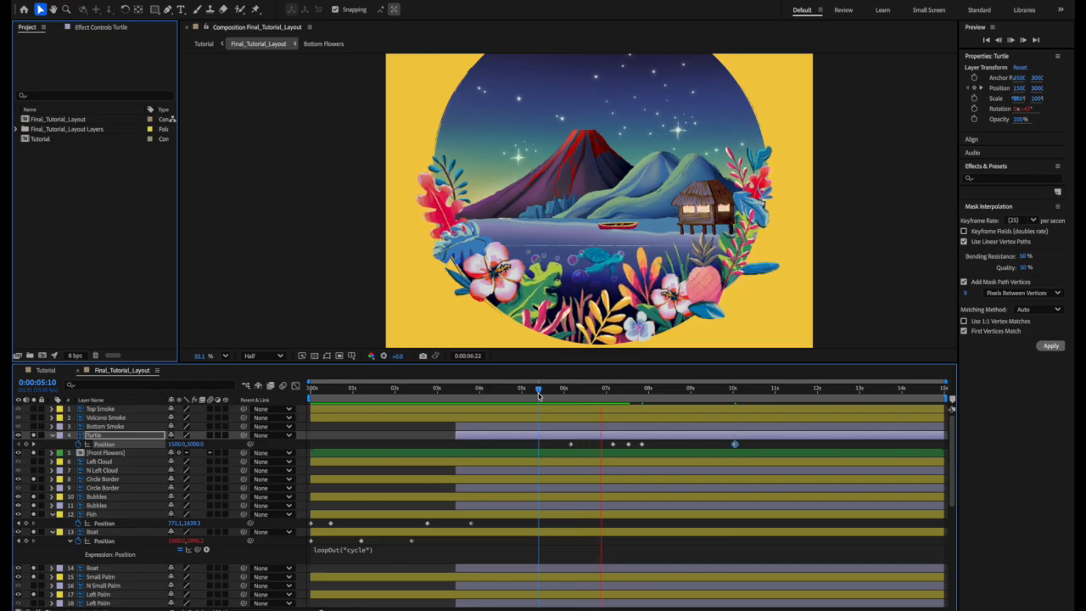
- Key the 4 Clouds layer's position at 0:00:00:00 and at about 1340.4, 1500 at 0:00:03:22, and preview the drift from the start
{"action": "key", "text": "p"}
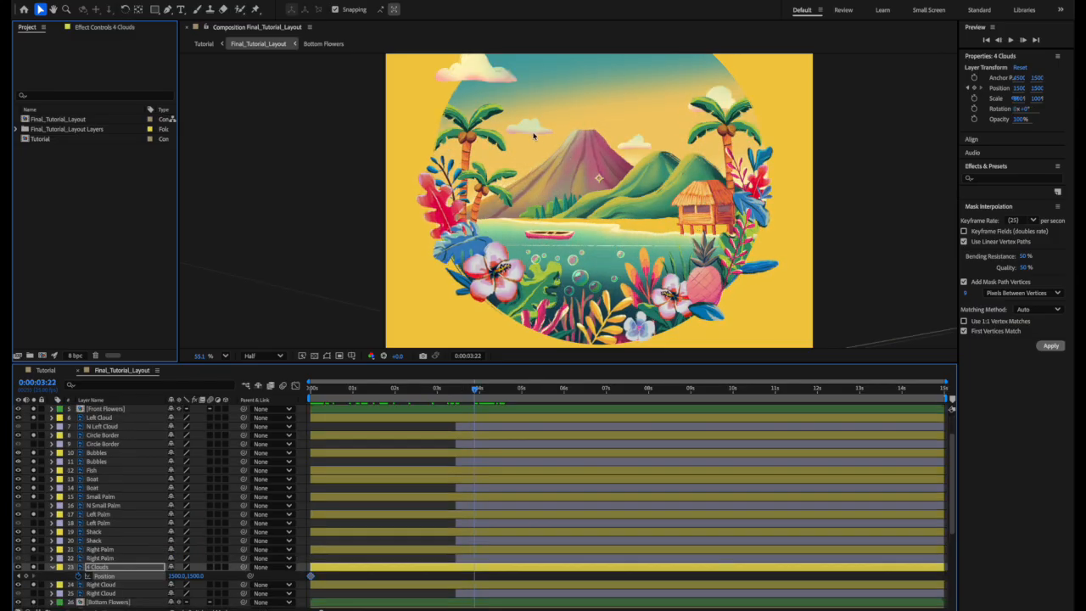
{"action": "left_click", "coordinate": [534, 135]}
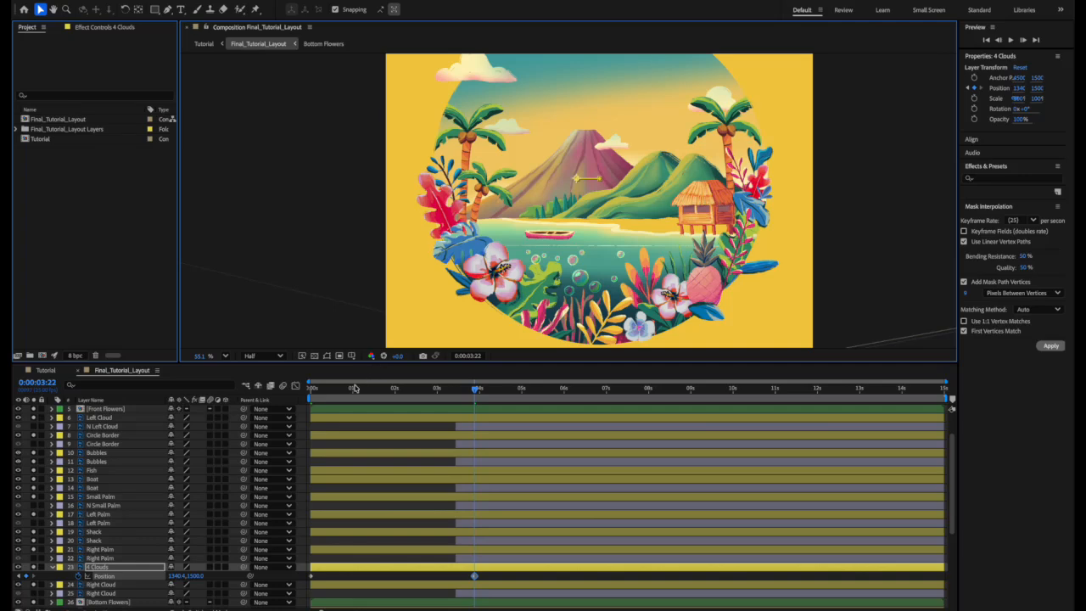
{"action": "left_click_drag", "start_coordinate": [353, 389], "coordinate": [301, 395]}
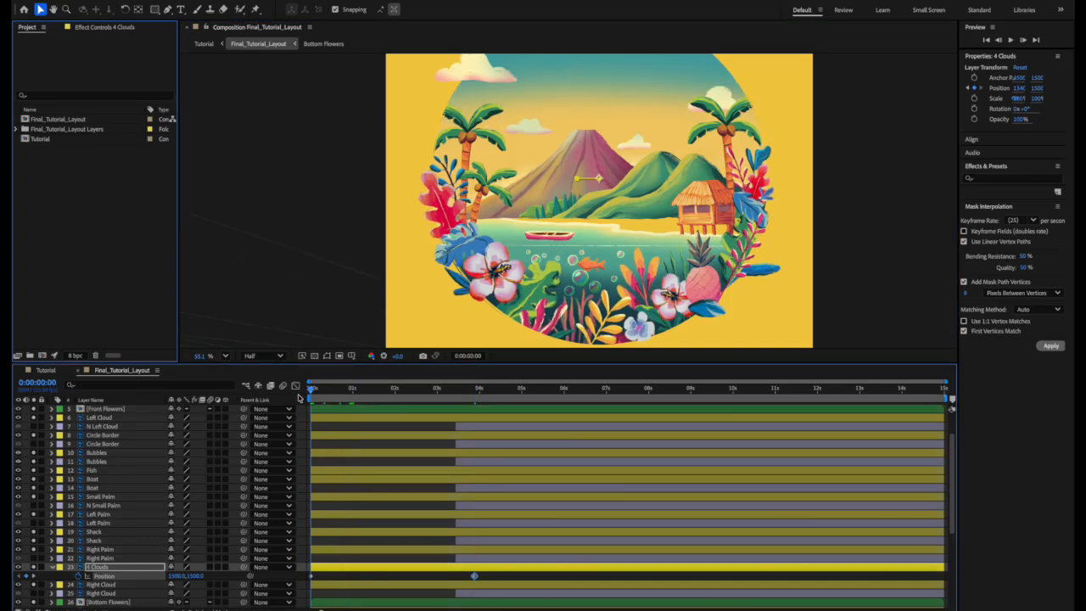
{"action": "key", "text": "space"}
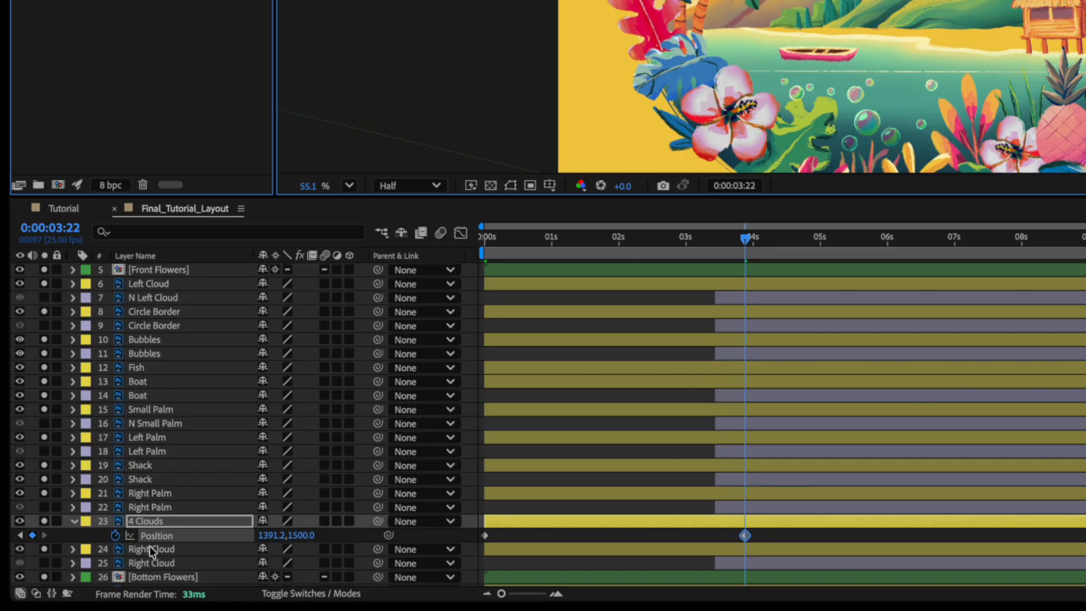
- Link the day Right Cloud layer's position to the 4 Clouds layer's position with the pick whip
{"action": "left_click", "coordinate": [151, 551]}
{"action": "key", "text": "p"}
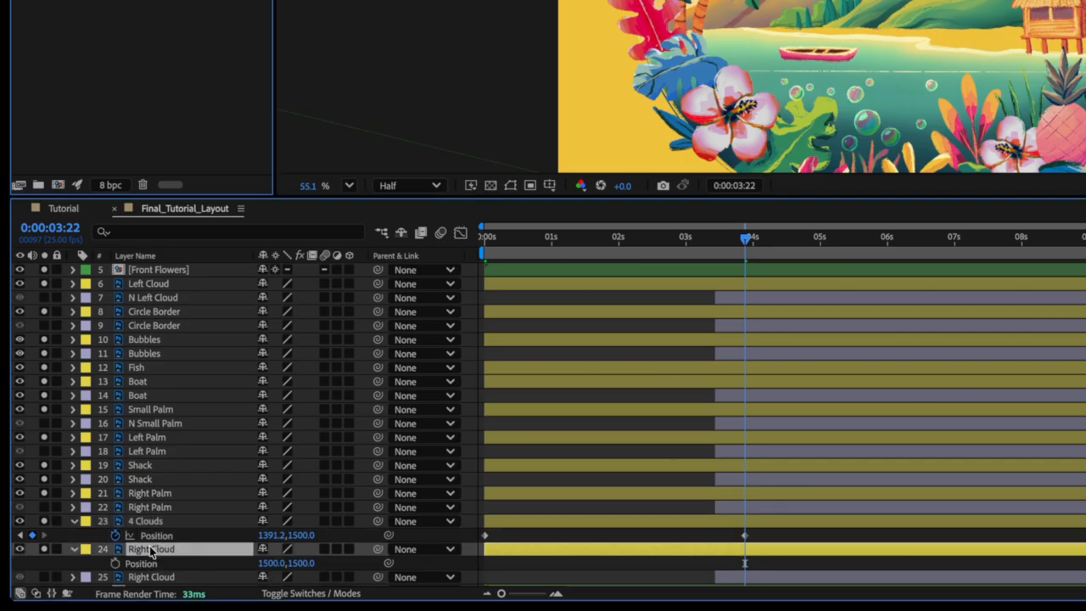
{"action": "left_click_drag", "start_coordinate": [387, 565], "coordinate": [152, 543]}
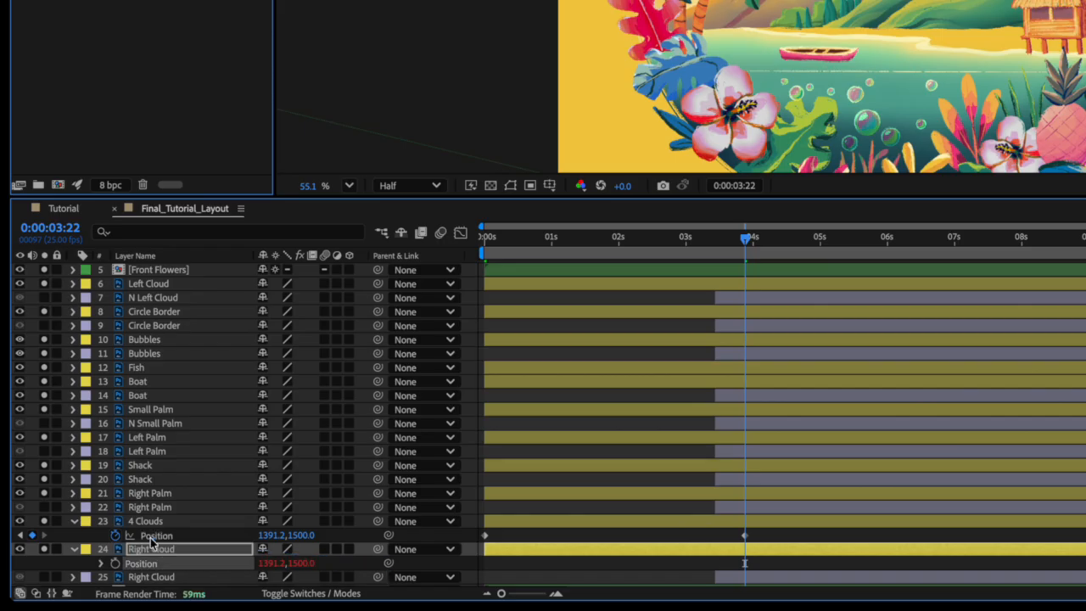
- Link the day Left Cloud layer's position to the 4 Clouds layer's position and preview all the clouds from the start
{"action": "scroll", "coordinate": [177, 397], "scroll_direction": "up", "scroll_amount": 2}
{"action": "left_click", "coordinate": [173, 331]}
{"action": "left_click", "coordinate": [192, 357]}
{"action": "left_click", "coordinate": [178, 331]}
{"action": "key", "text": "p"}
{"action": "scroll", "coordinate": [197, 360], "scroll_direction": "down", "scroll_amount": 1}
{"action": "left_click_drag", "start_coordinate": [389, 302], "coordinate": [156, 553]}
{"action": "left_click_drag", "start_coordinate": [572, 240], "coordinate": [474, 245]}
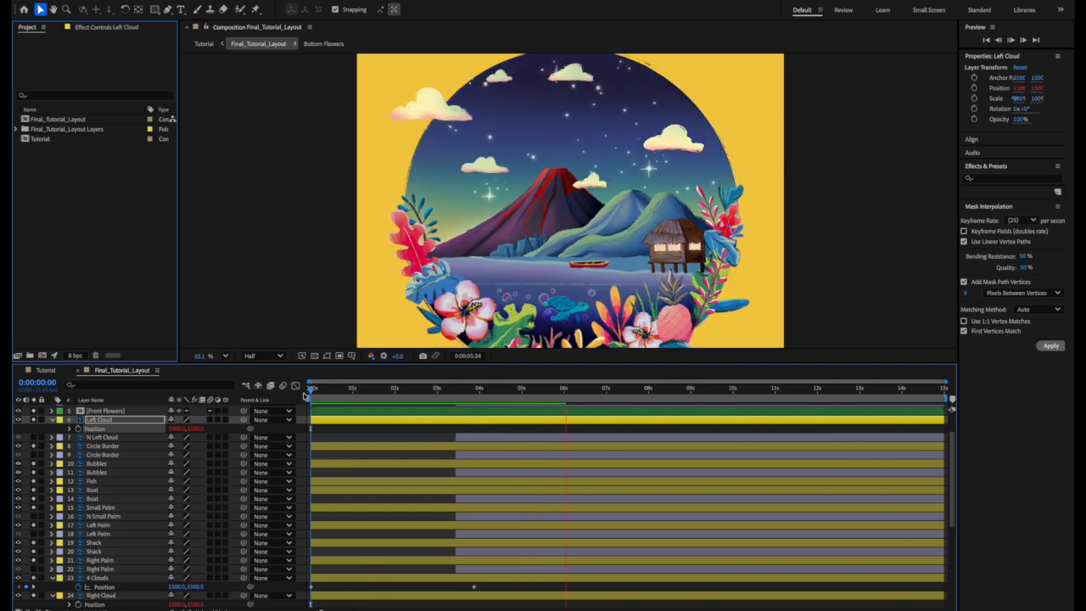
{"action": "key", "text": "space"}
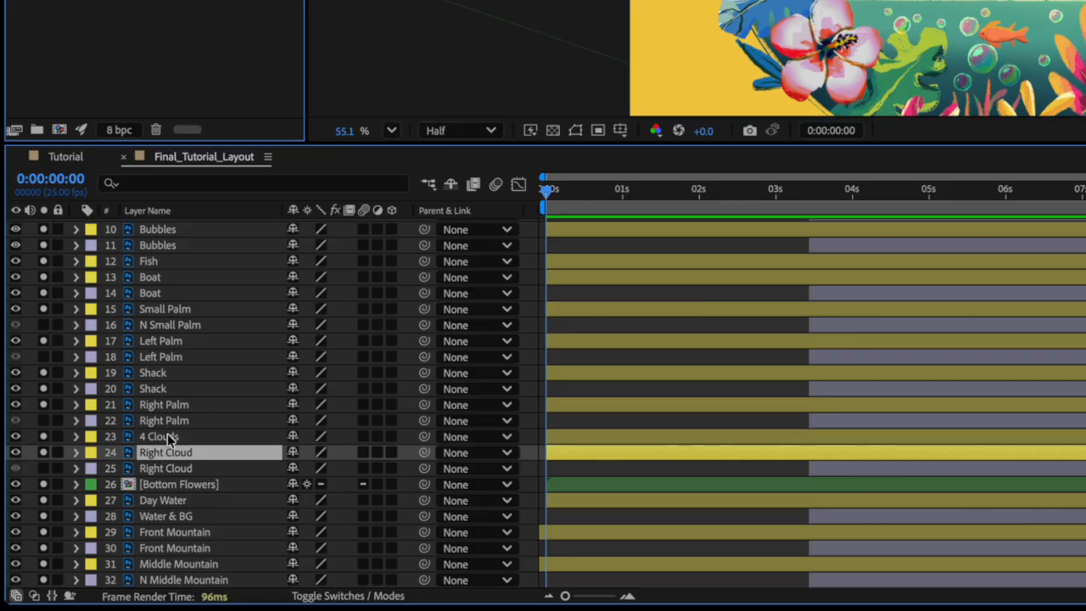
- Key the 4 Clouds layer's opacity at 0% at 0:00:00:00
{"action": "left_click", "coordinate": [169, 438]}
{"action": "key", "text": "t"}
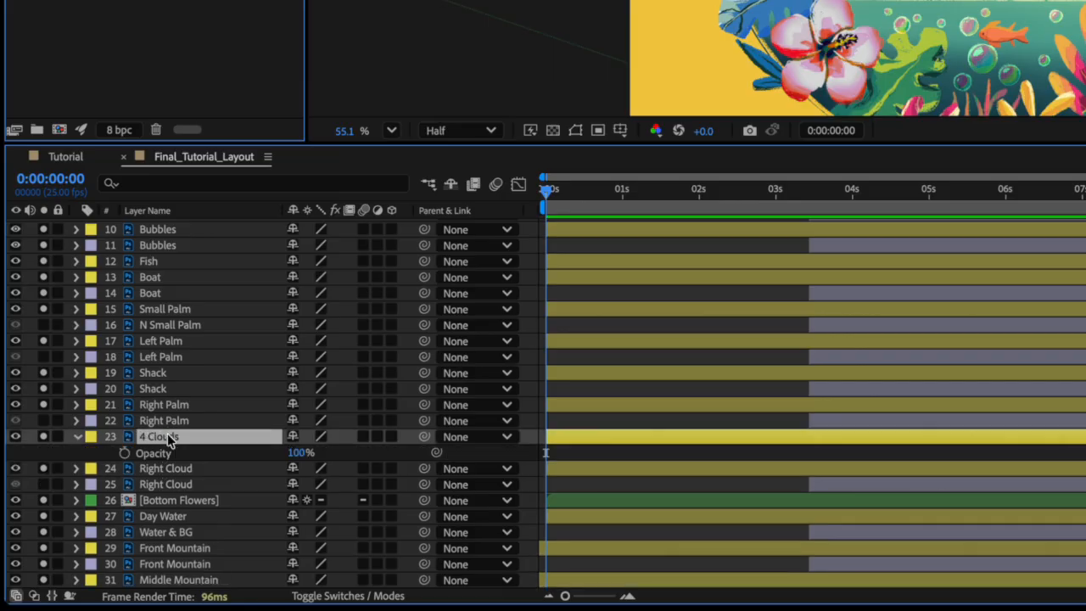
{"action": "left_click", "coordinate": [170, 452]}
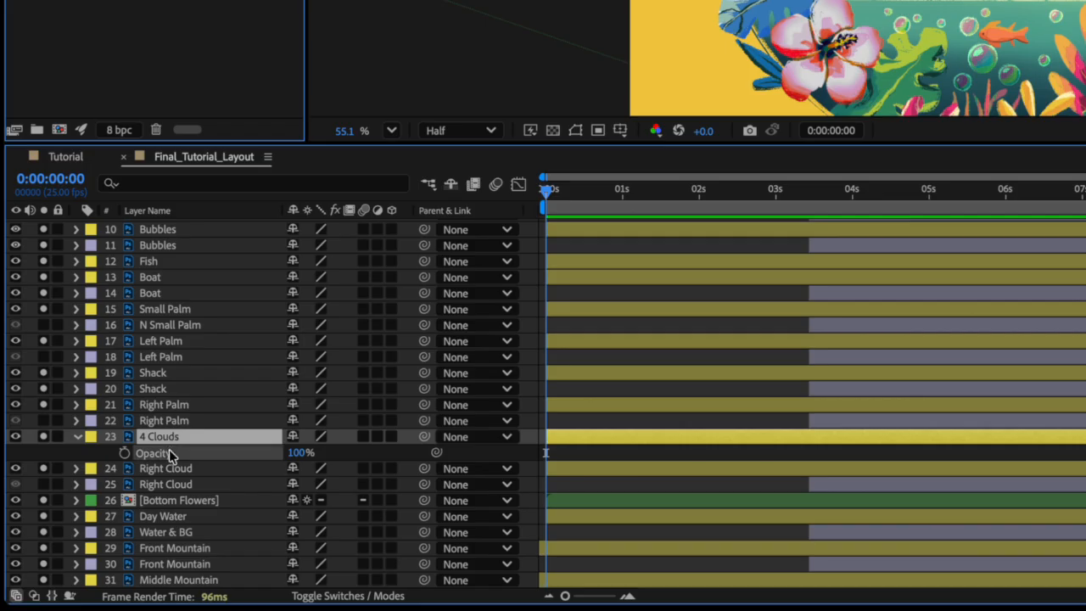
{"action": "left_click", "coordinate": [169, 451]}
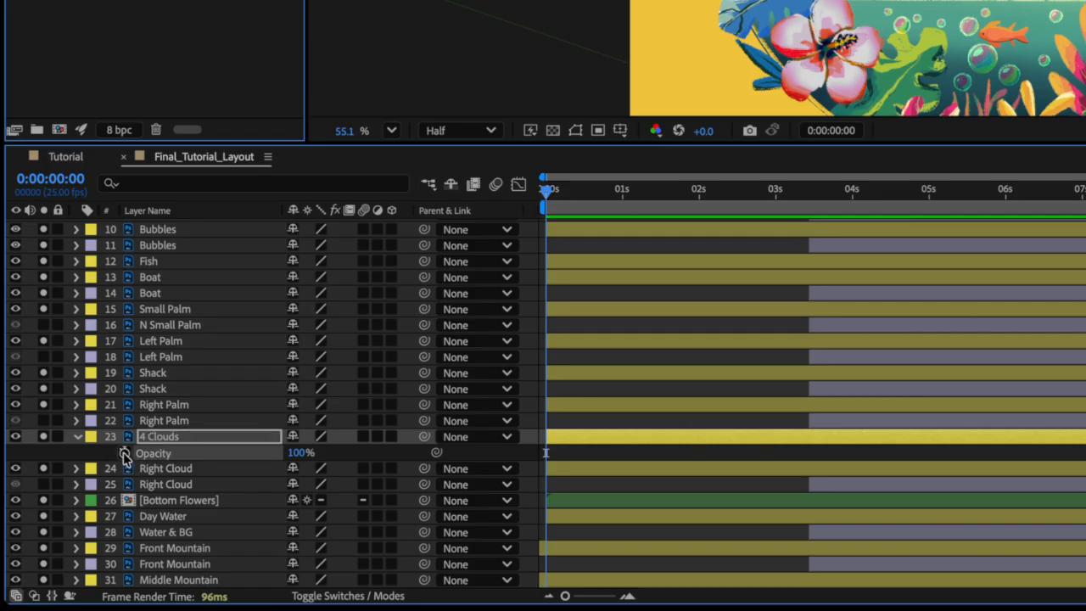
{"action": "left_click", "coordinate": [297, 453]}
{"action": "type", "text": "0"}
{"action": "key", "text": "Return"}
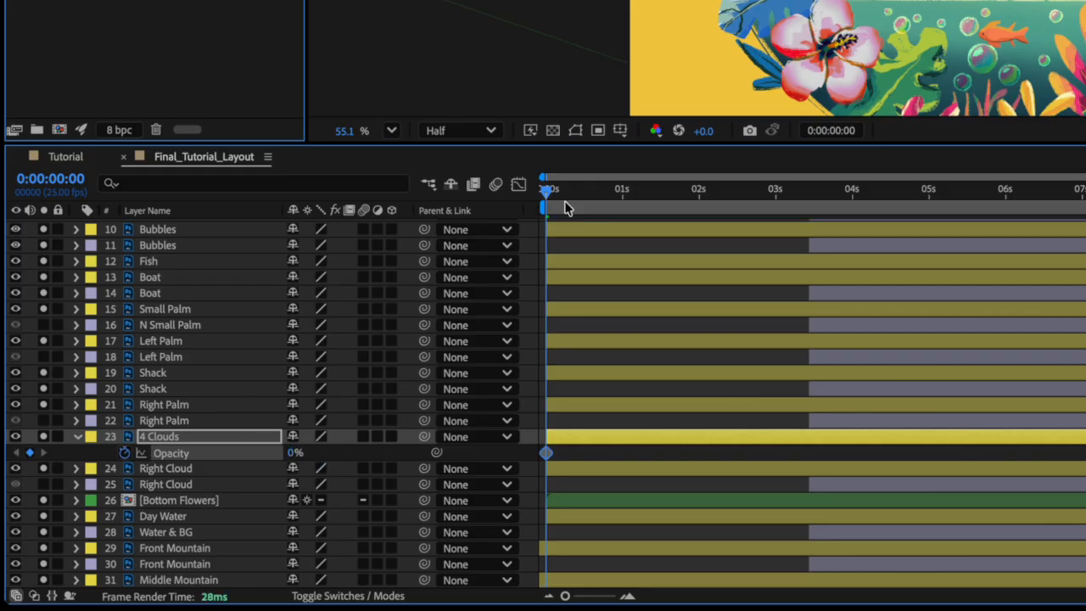
- Key the 4 Clouds layer's opacity at 100% at 0:00:01:03 and preview the animation
{"action": "left_click_drag", "start_coordinate": [547, 193], "coordinate": [639, 200]}
{"action": "left_click", "coordinate": [294, 454]}
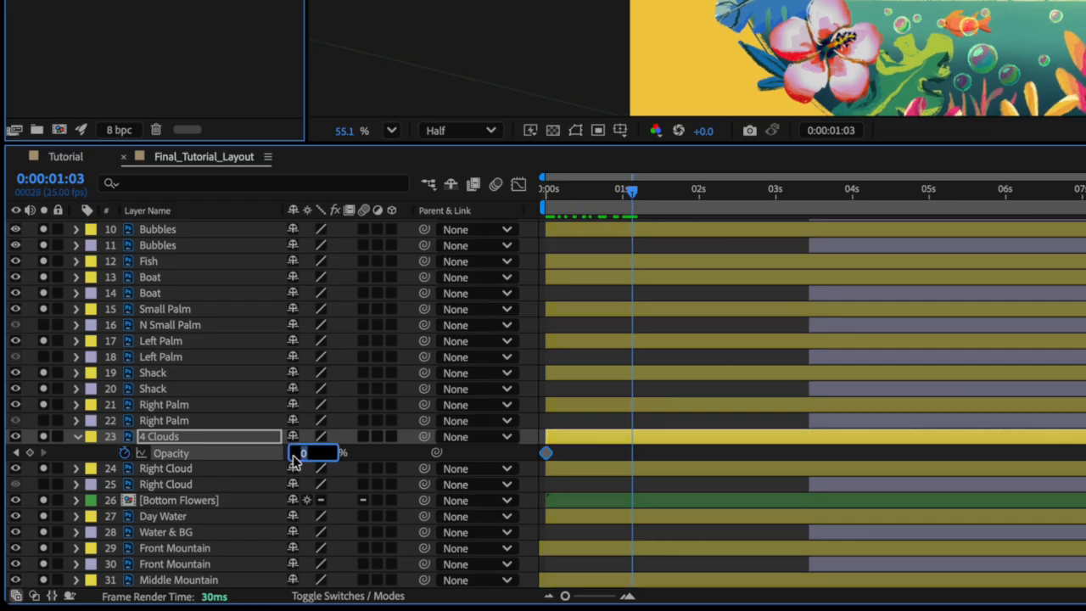
{"action": "key", "text": "Return"}
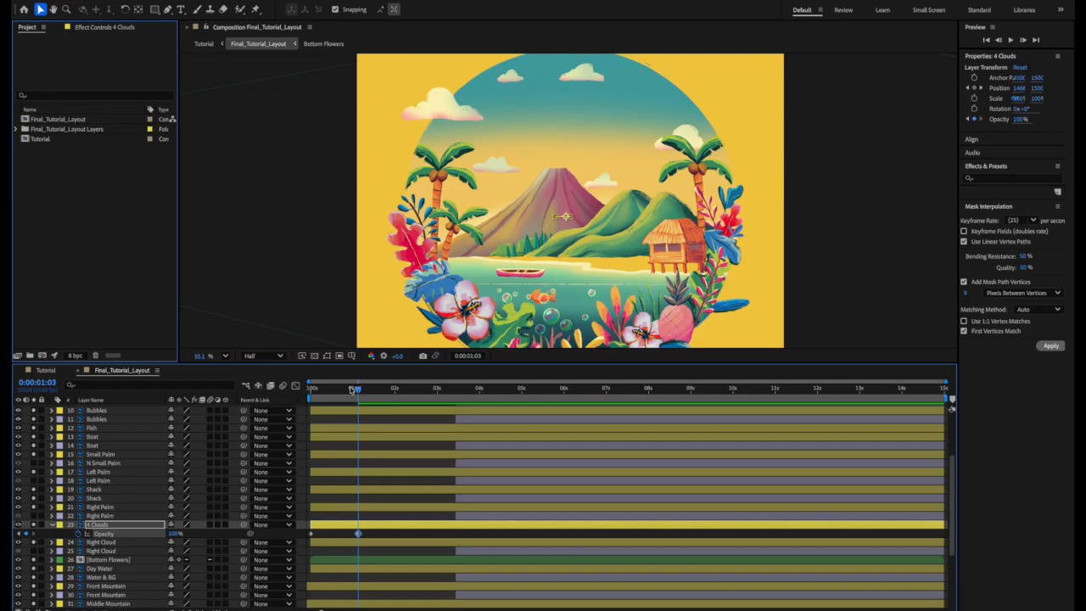
{"action": "key", "text": "space"}
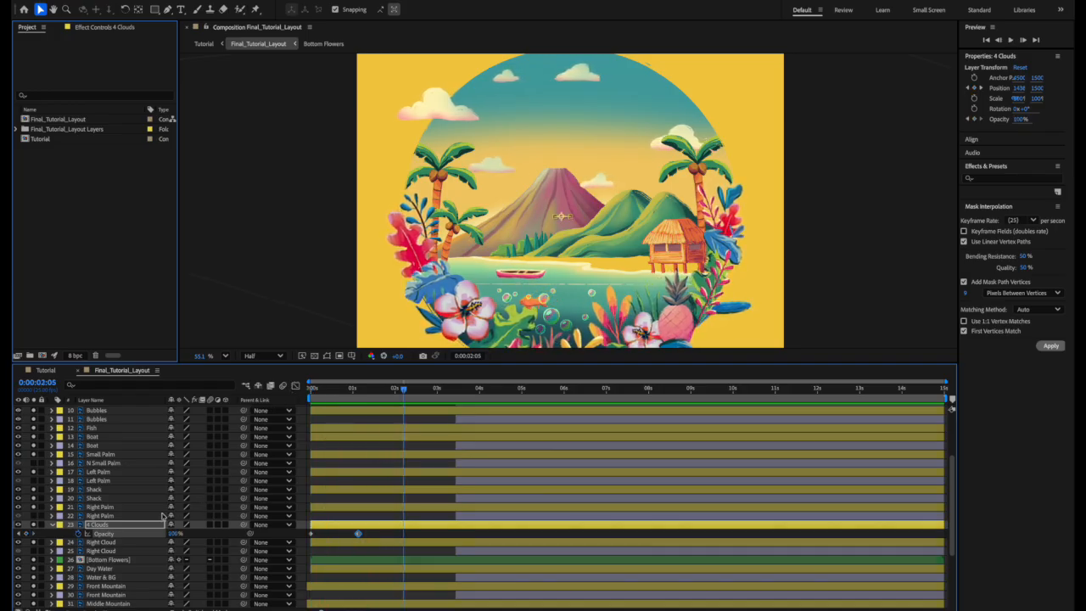
- Link the day Right Cloud layer's opacity to the 4 Clouds layer's opacity with the pick whip
{"action": "left_click", "coordinate": [116, 542]}
{"action": "key", "text": "t"}
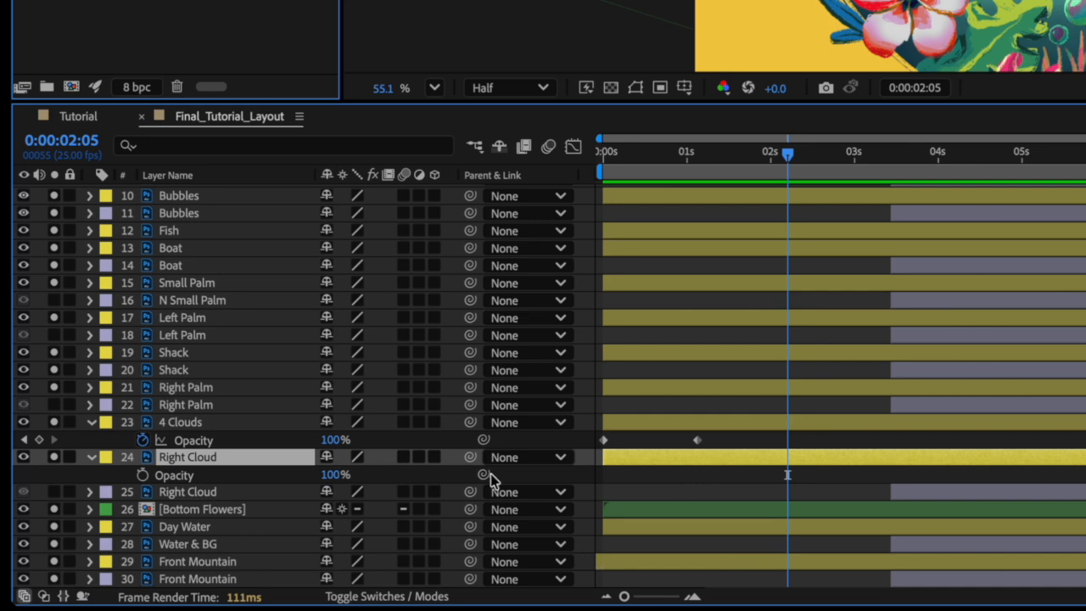
{"action": "left_click_drag", "start_coordinate": [484, 476], "coordinate": [174, 443]}
- Link the day Left Cloud layer's opacity to the 4 Clouds layer's opacity and preview the fade-in from the start
{"action": "scroll", "coordinate": [208, 314], "scroll_direction": "up", "scroll_amount": 5}
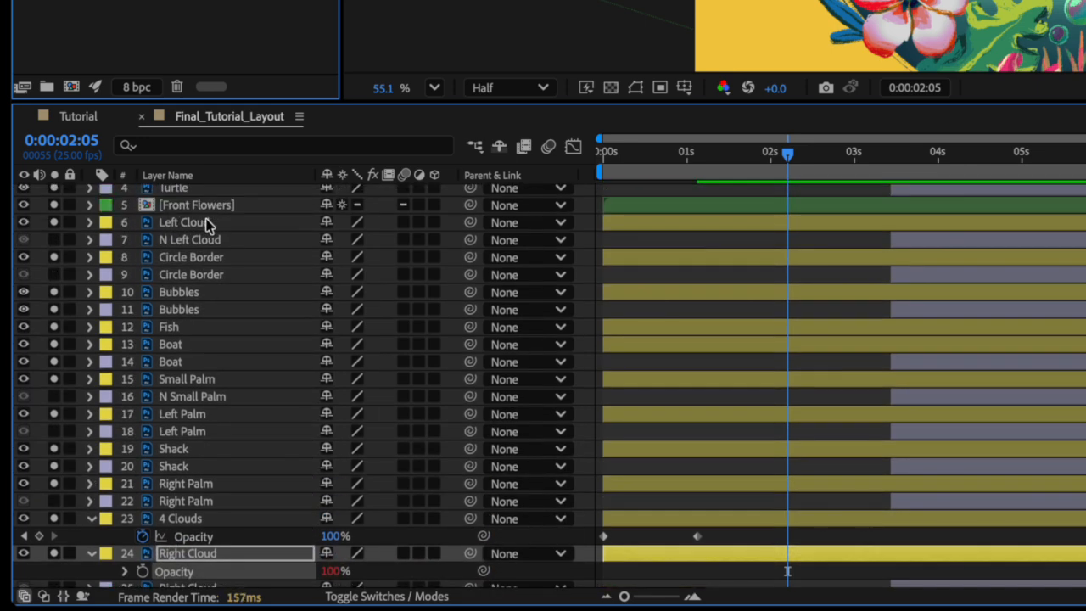
{"action": "left_click", "coordinate": [209, 225]}
{"action": "key", "text": "t"}
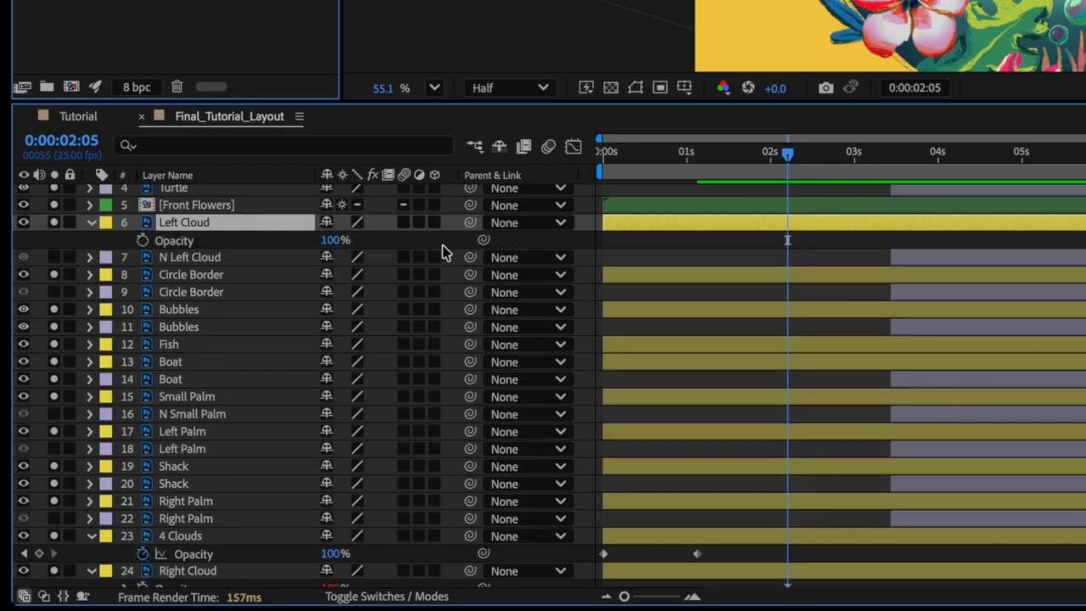
{"action": "scroll", "coordinate": [441, 252], "scroll_direction": "down", "scroll_amount": 2}
{"action": "left_click_drag", "start_coordinate": [484, 208], "coordinate": [180, 521]}
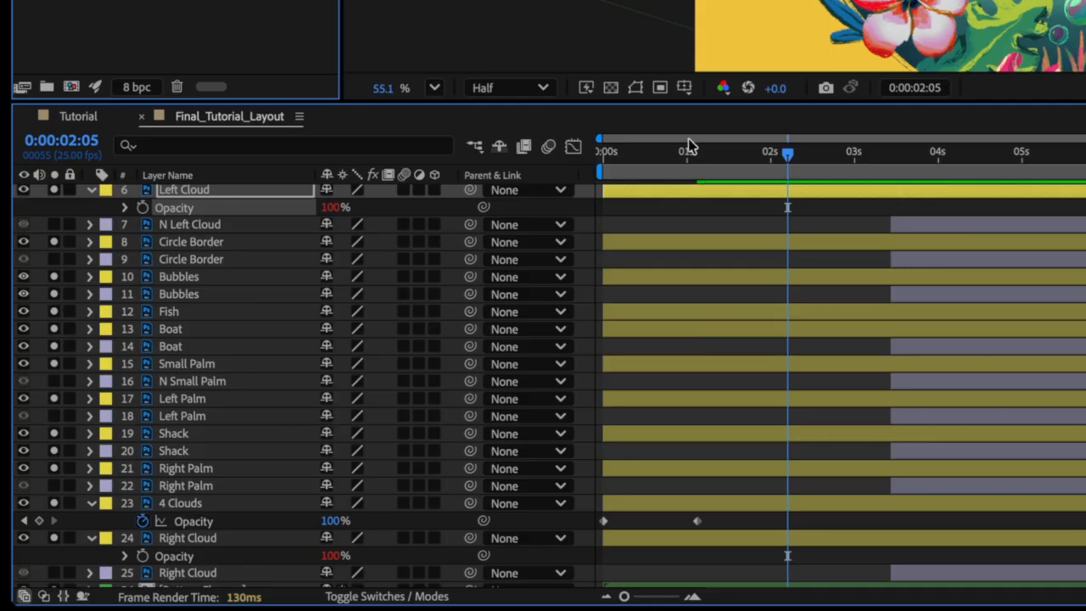
{"action": "left_click_drag", "start_coordinate": [662, 150], "coordinate": [546, 156]}
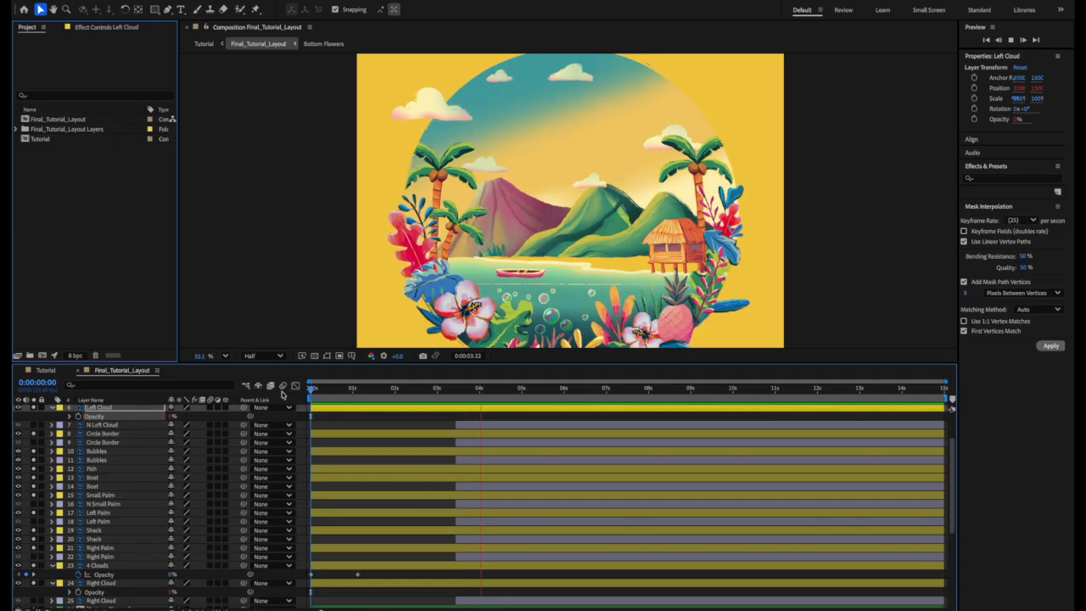
{"action": "key", "text": "space"}
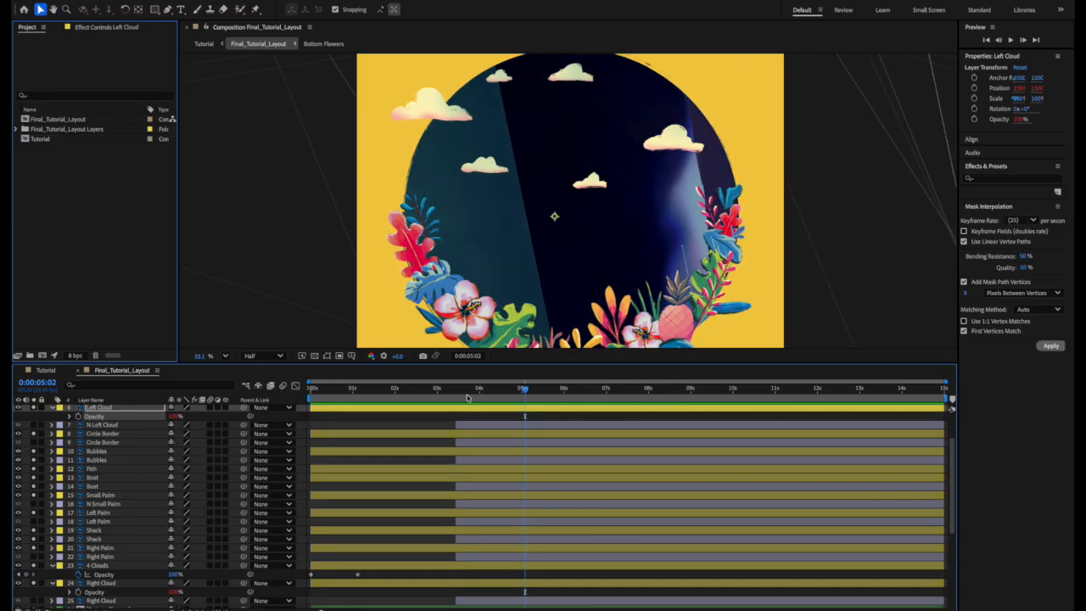
- Key the 4 Clouds layer's opacity at 0% at 0:00:03:21
{"action": "mouse_move", "coordinate": [466, 397]}
{"action": "left_mouse_down"}
{"action": "mouse_move", "coordinate": [449, 397]}
{"action": "mouse_move", "coordinate": [473, 398]}
{"action": "left_mouse_up"}
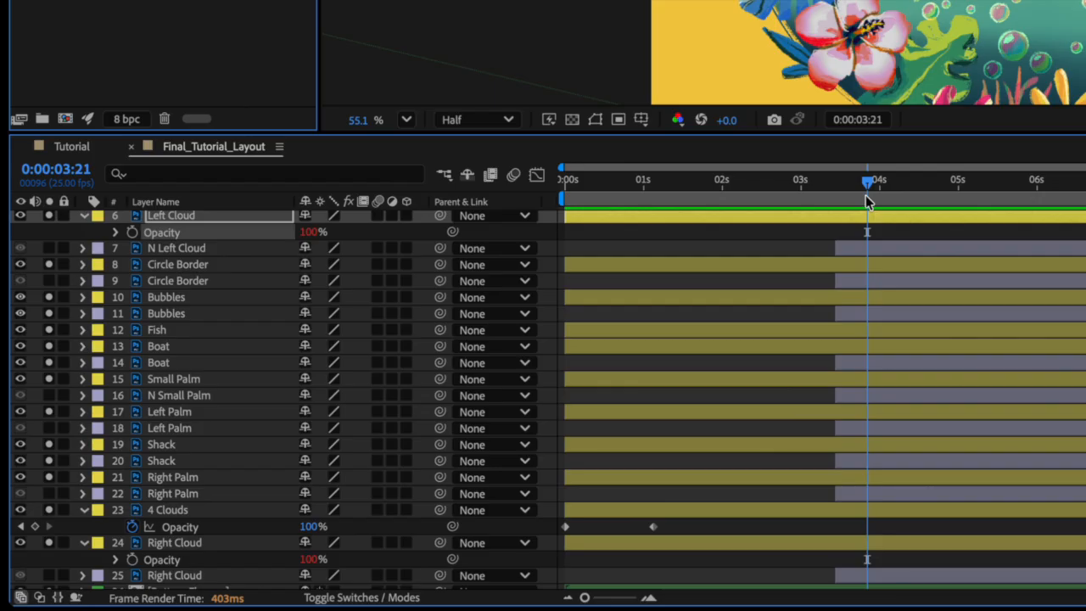
{"action": "left_click", "coordinate": [183, 513]}
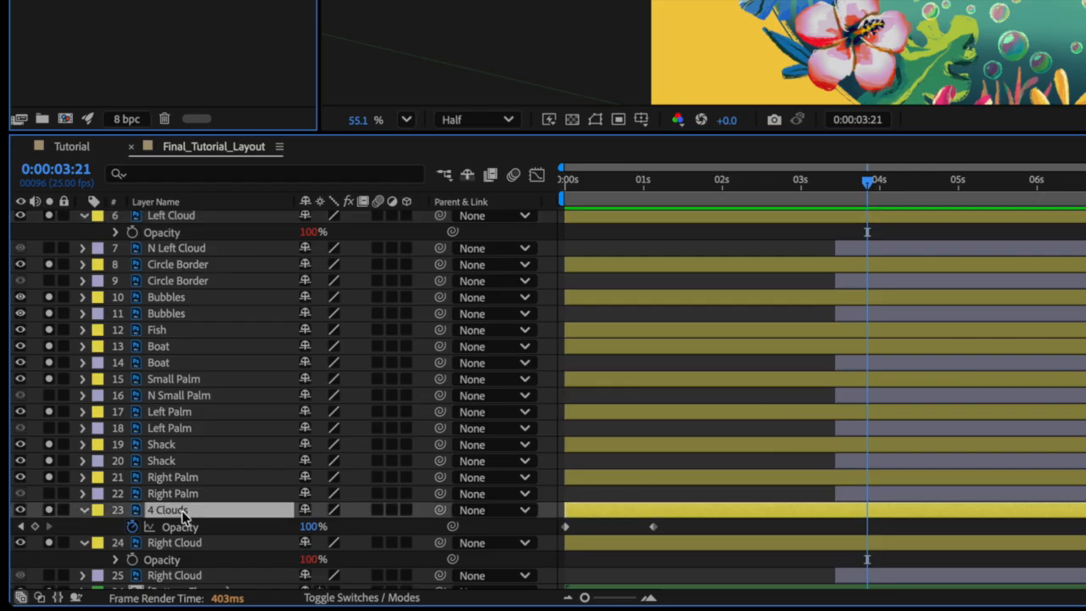
{"action": "left_click", "coordinate": [309, 527]}
{"action": "type", "text": "0"}
{"action": "key", "text": "Return"}
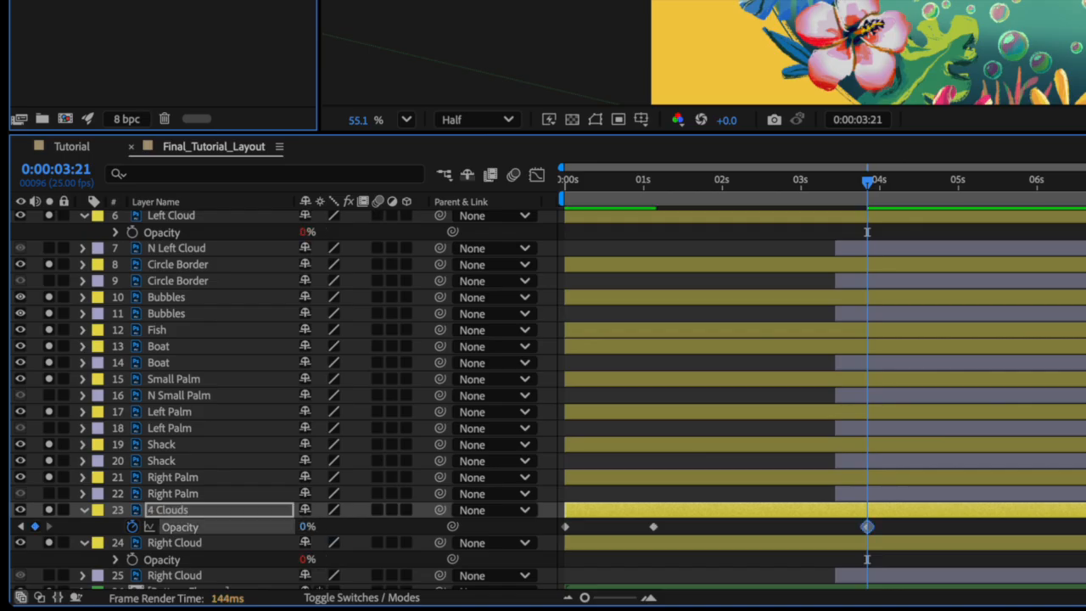
- Key the 4 Clouds layer's opacity at 100% at 0:00:03:07 and preview the cloud fades from the start
{"action": "left_click_drag", "start_coordinate": [869, 187], "coordinate": [827, 194]}
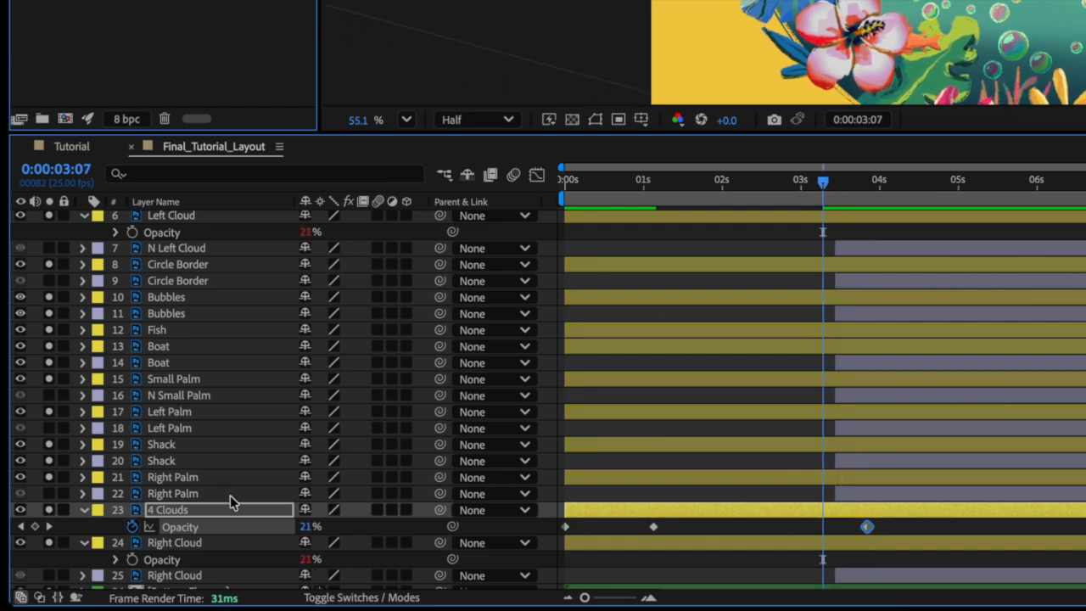
{"action": "left_click", "coordinate": [307, 528]}
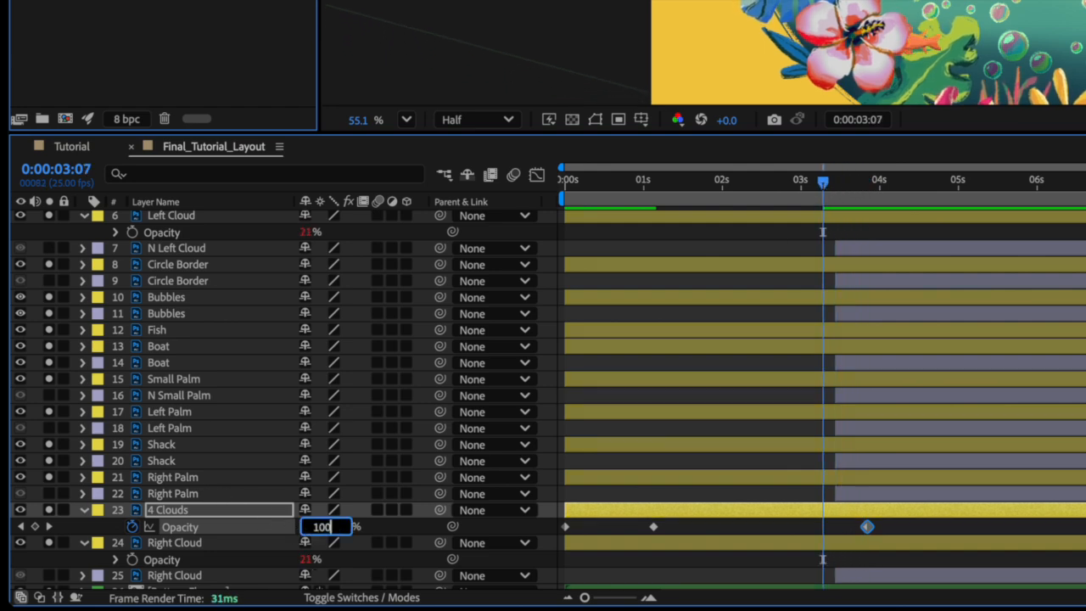
{"action": "key", "text": "Return"}
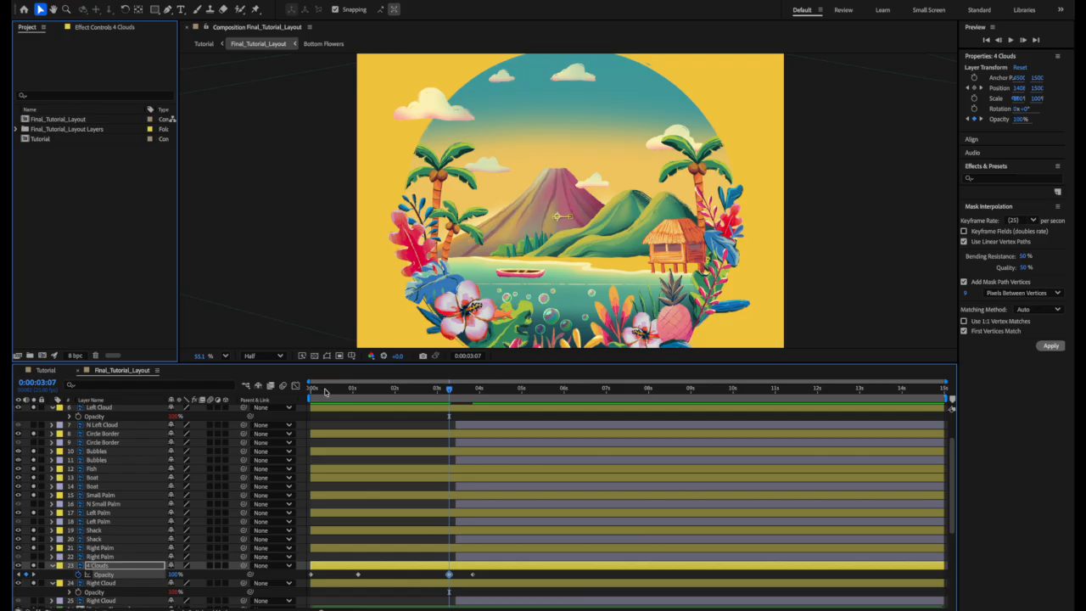
{"action": "key", "text": "Home"}
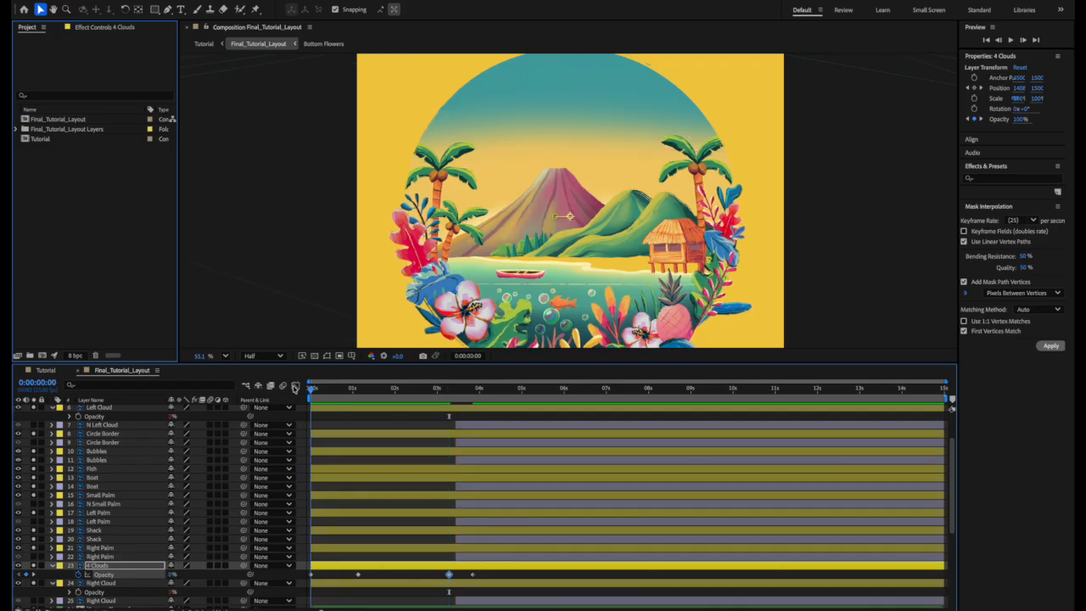
{"action": "key", "text": "space"}
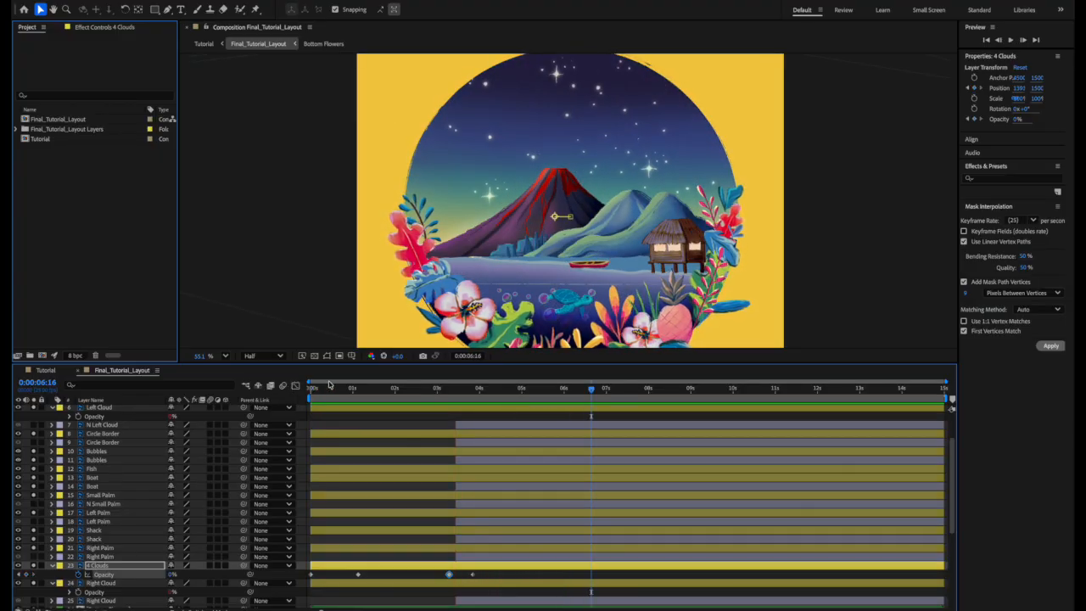
- Start opacity keyframes on the day Circle Border layer with 100% at 0:00:03:16
{"action": "left_click_drag", "start_coordinate": [330, 386], "coordinate": [467, 400]}
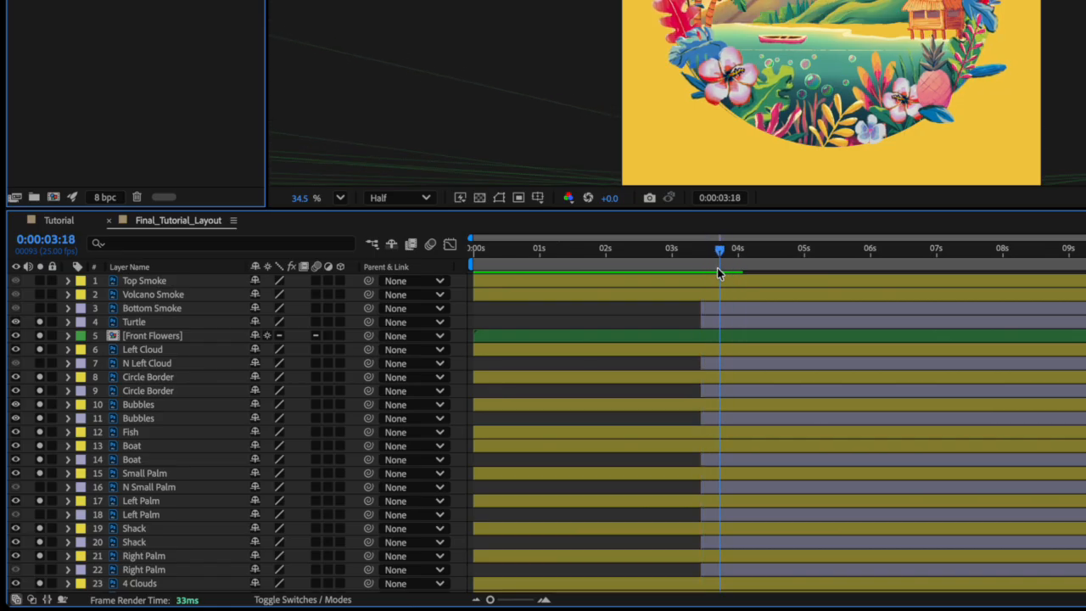
{"action": "left_click_drag", "start_coordinate": [717, 268], "coordinate": [712, 269]}
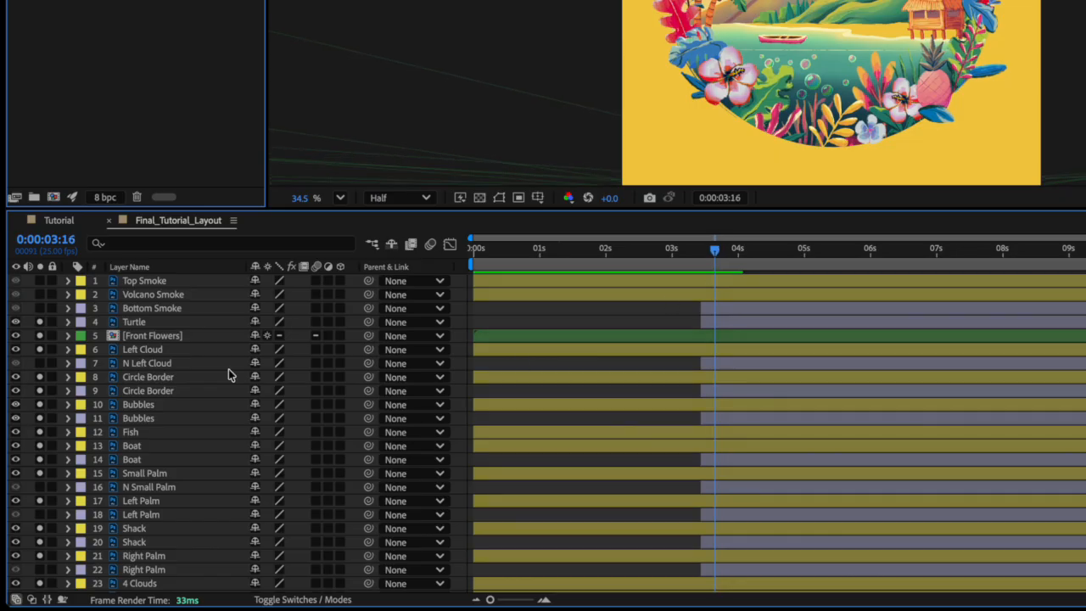
{"action": "left_click", "coordinate": [146, 379]}
{"action": "key", "text": "t"}
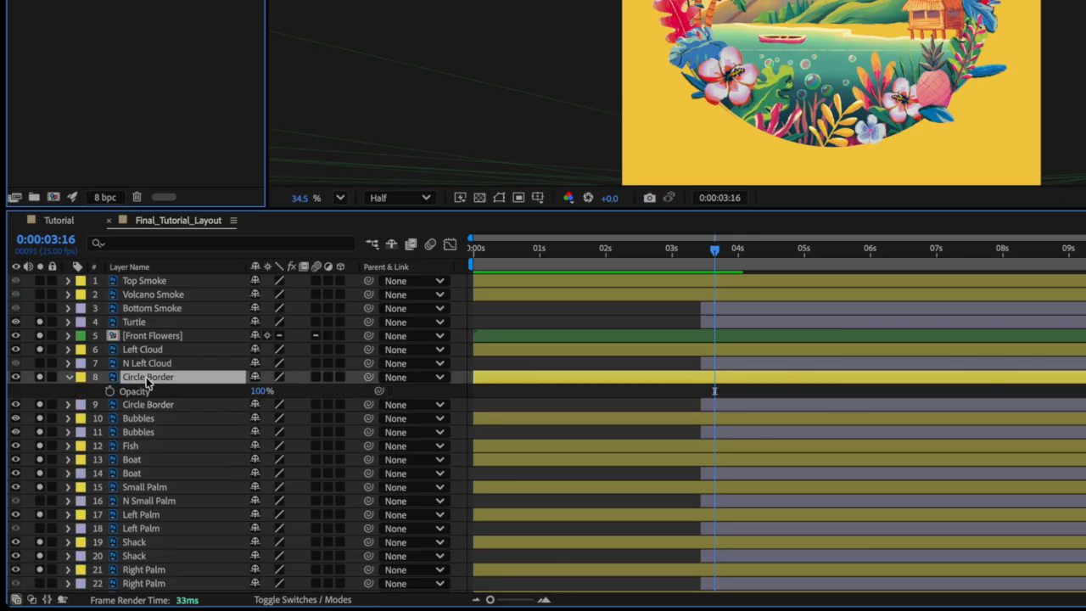
{"action": "left_click", "coordinate": [108, 392]}
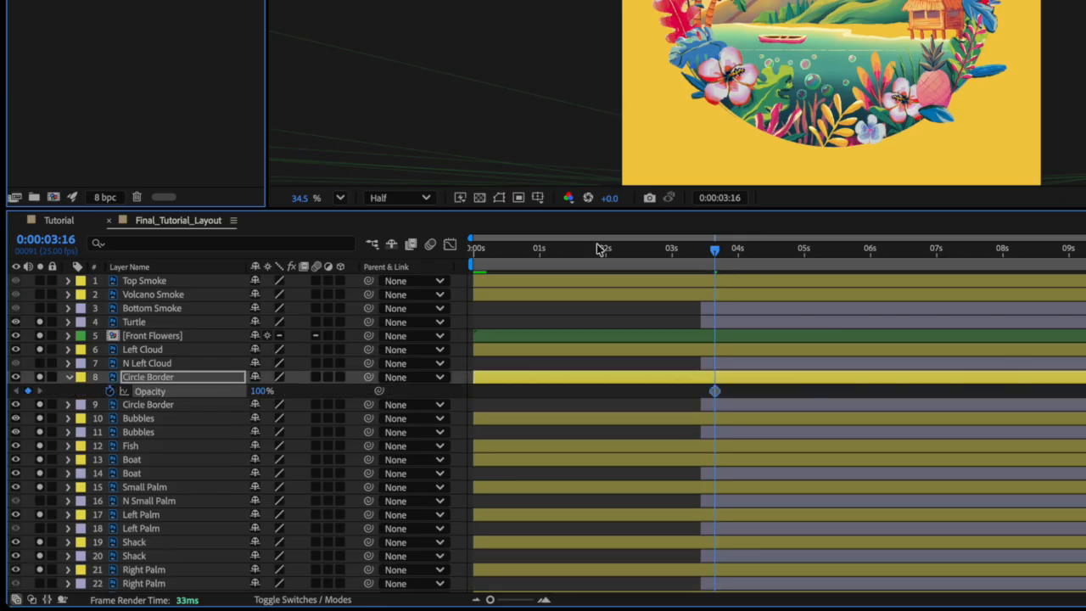
- Key the day Circle Border layer's opacity at 0% at 0:00:06:00 and preview the border fade from before its first keyframe
{"action": "left_click_drag", "start_coordinate": [719, 253], "coordinate": [872, 256]}
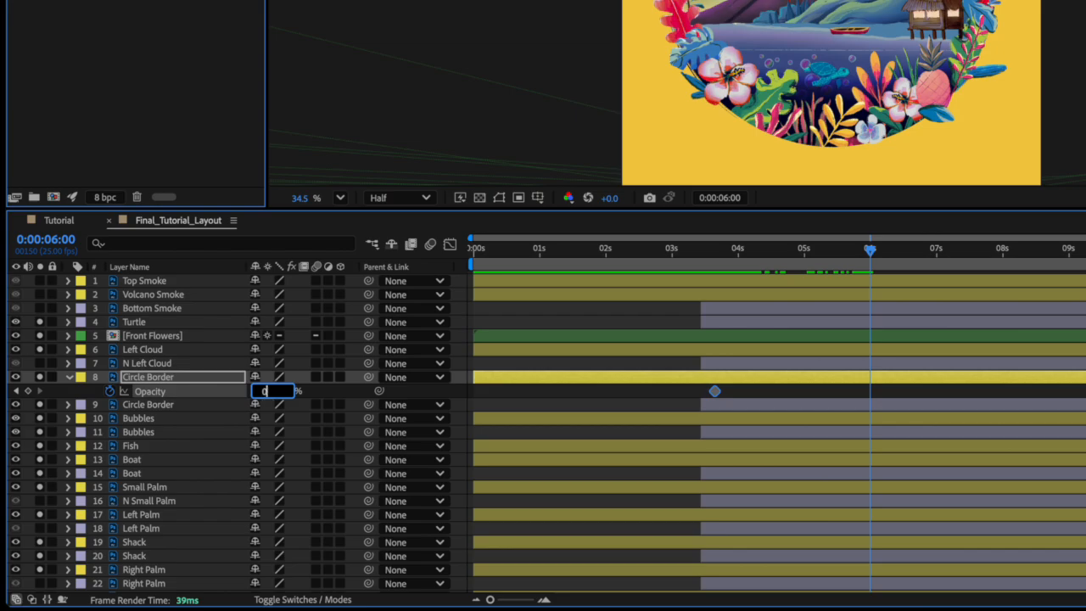
{"action": "key", "text": "Return"}
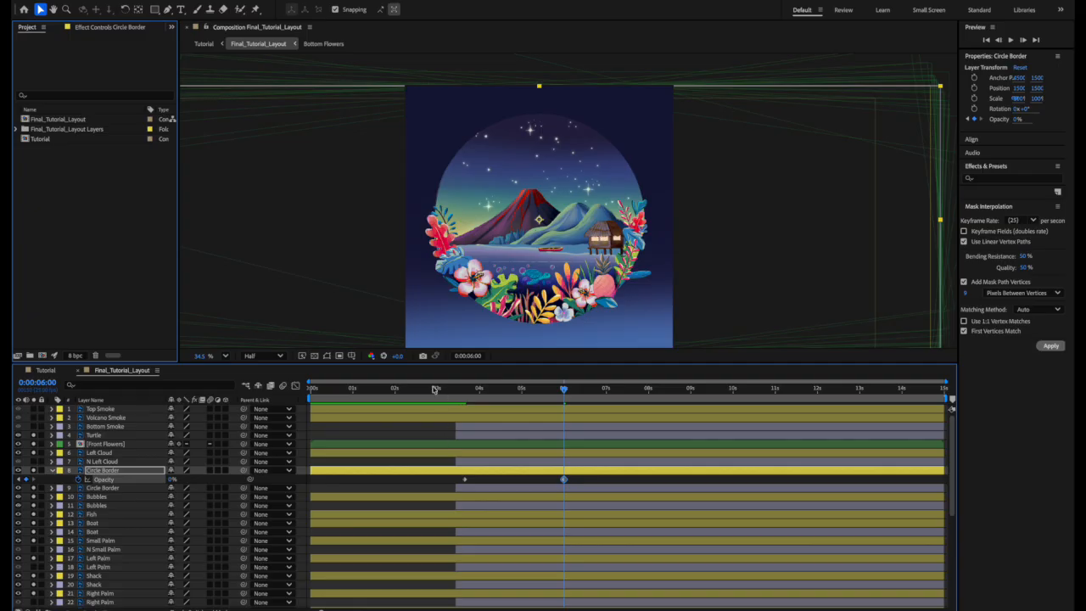
{"action": "left_click", "coordinate": [421, 389]}
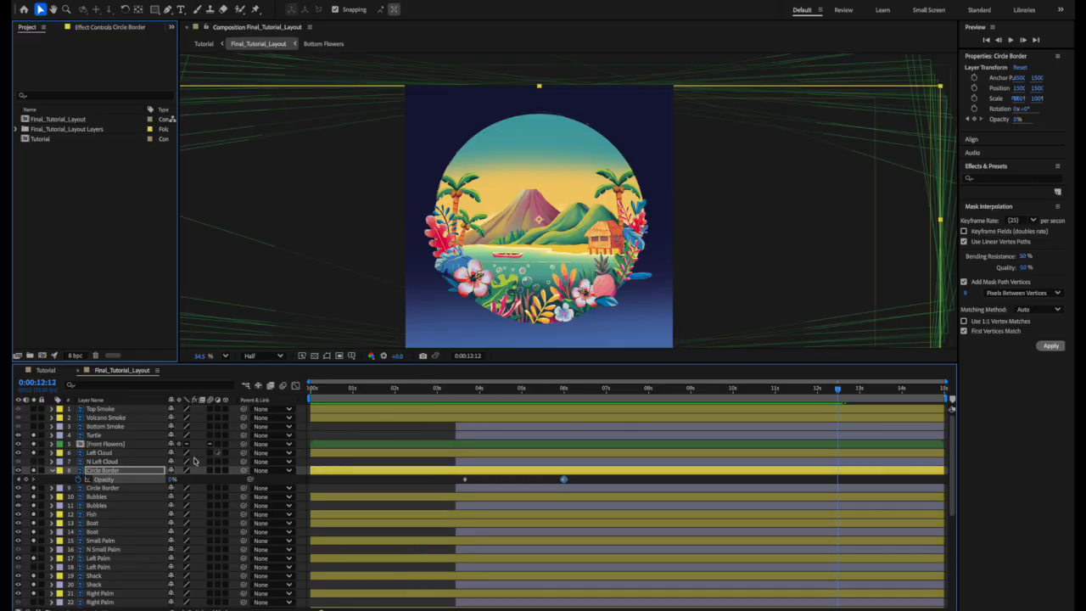
- Start opacity keyframes on the Turtle layer with 100% shortly before 0:00:09:00
{"action": "left_click", "coordinate": [99, 435]}
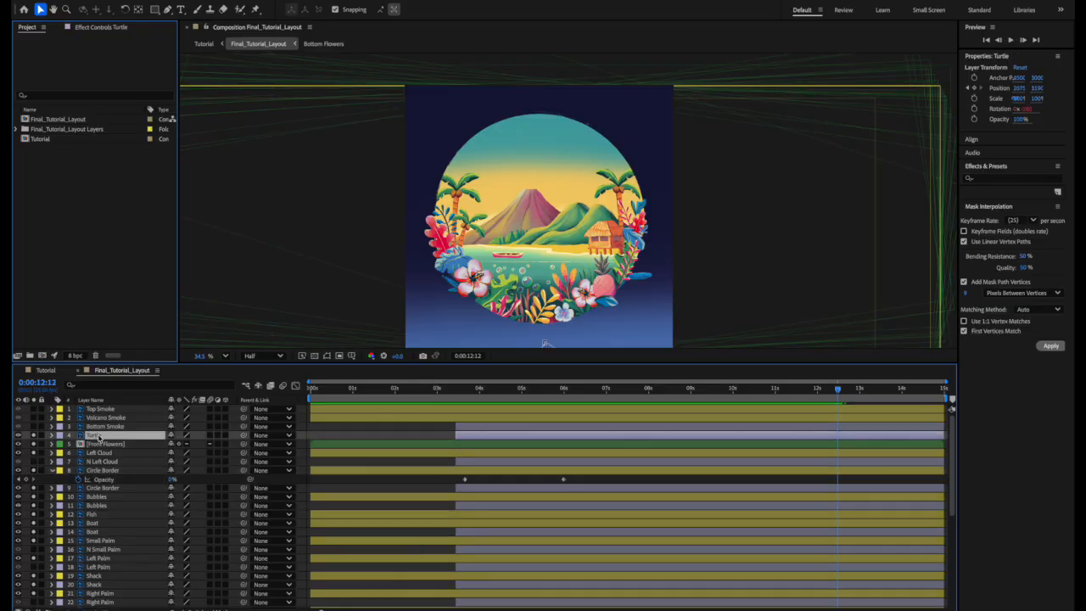
{"action": "key", "text": "t"}
{"action": "left_click_drag", "start_coordinate": [564, 388], "coordinate": [681, 409]}
{"action": "left_click", "coordinate": [78, 444]}
- Key the Turtle layer's opacity at 0% at 0:00:10:01 and preview its fade-out from 0:00:07:17
{"action": "left_click", "coordinate": [695, 390]}
{"action": "left_click_drag", "start_coordinate": [698, 391], "coordinate": [723, 392]}
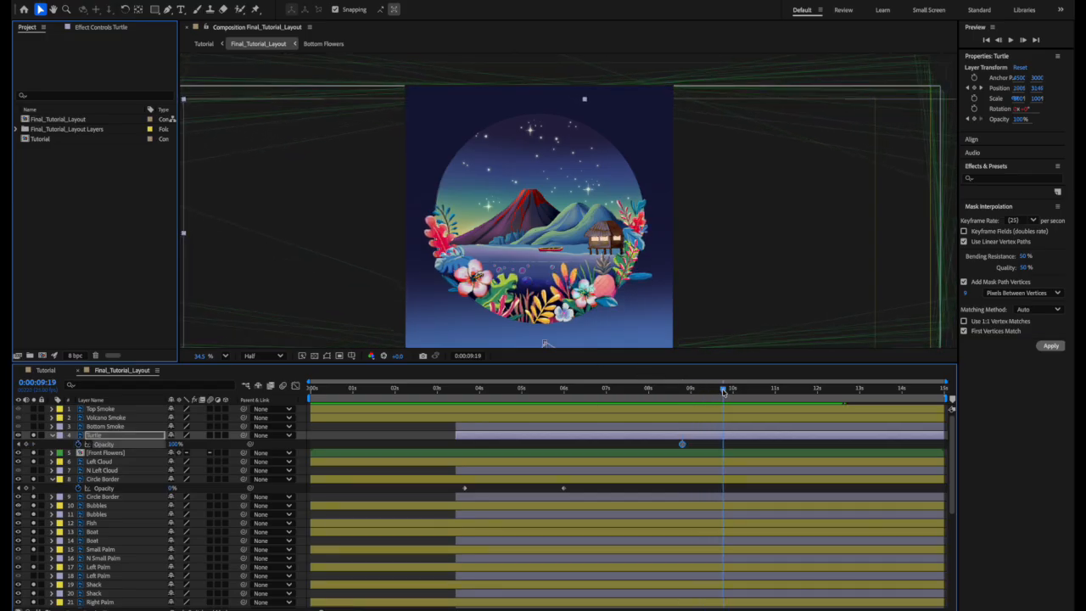
{"action": "left_click", "coordinate": [779, 447]}
{"action": "left_click_drag", "start_coordinate": [723, 391], "coordinate": [735, 390]}
{"action": "left_click", "coordinate": [175, 445]}
{"action": "type", "text": "0"}
{"action": "key", "text": "Return"}
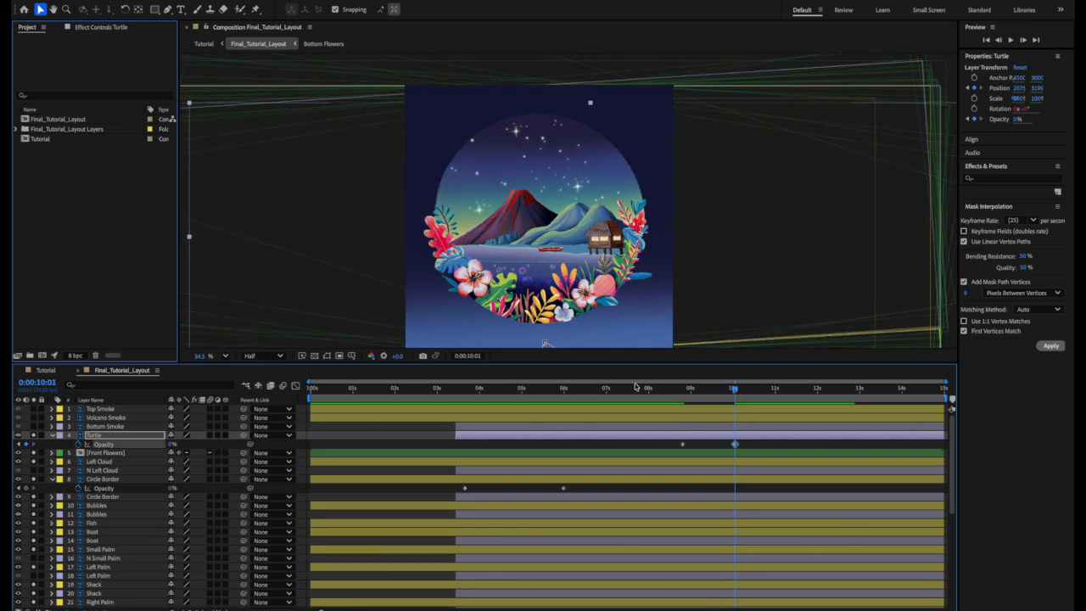
{"action": "left_click", "coordinate": [636, 392]}
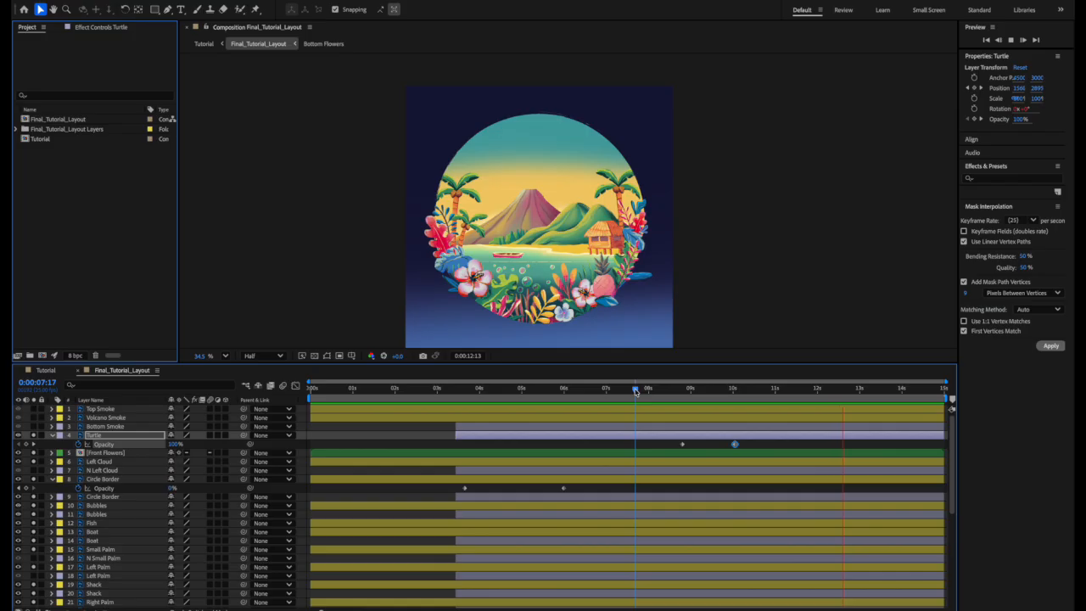
{"action": "key", "text": "space"}
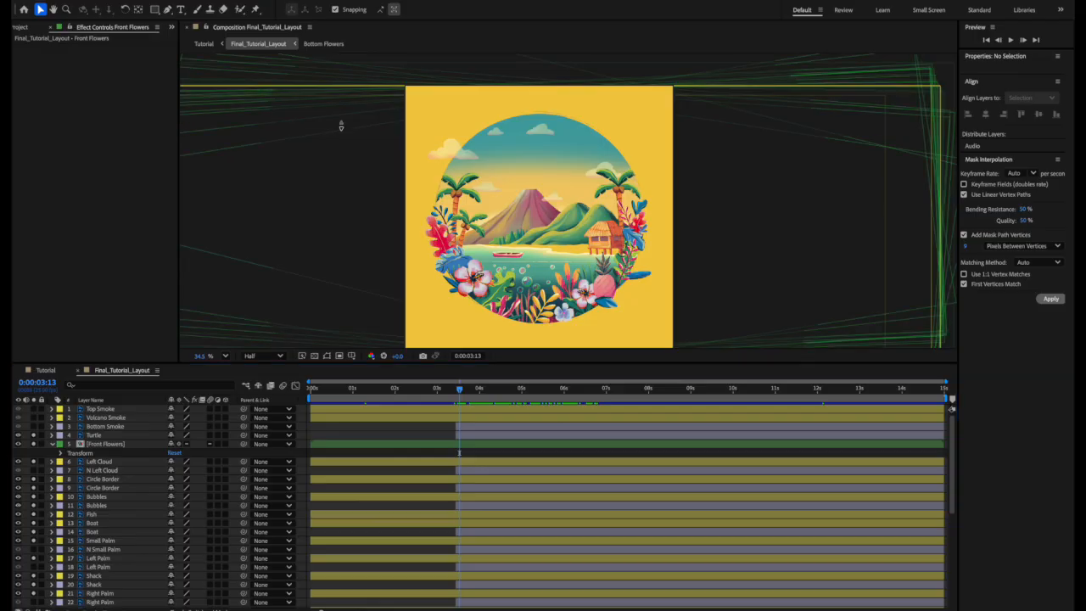
- Apply the Hue/Saturation effect to the Front Flowers layer and start its Channel Range keyframes at 0:00:03:17
{"action": "key", "text": "super+5"}
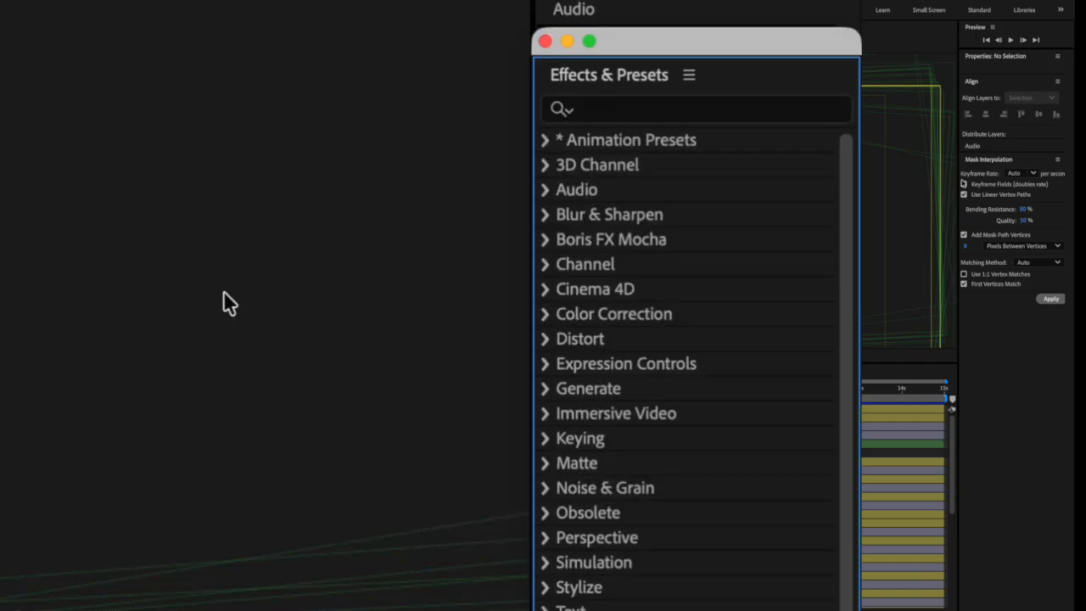
{"action": "left_click", "coordinate": [619, 114]}
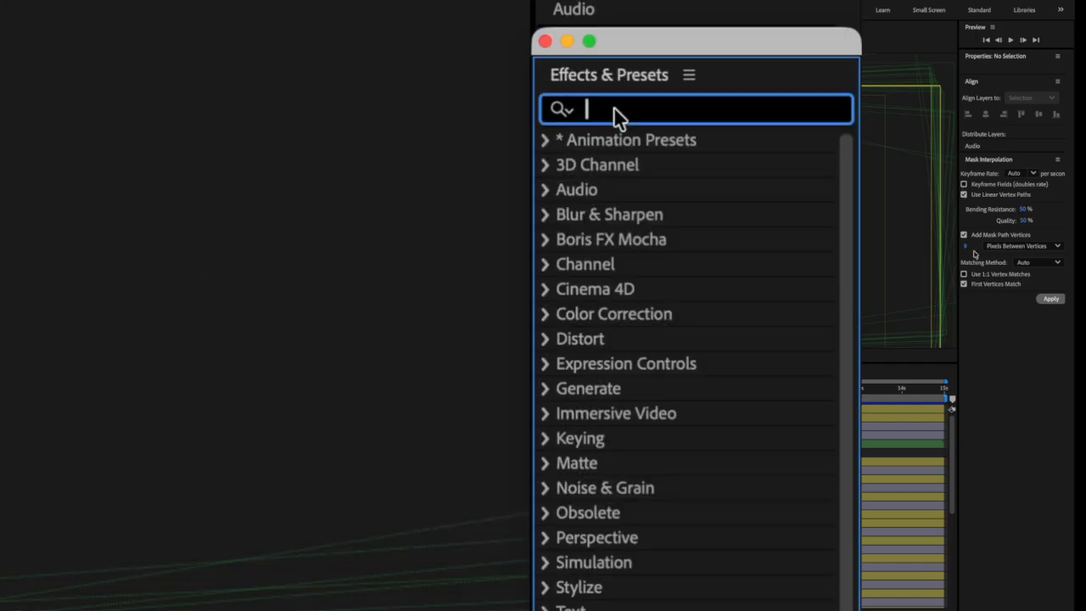
{"action": "type", "text": "hue"}
{"action": "left_click_drag", "start_coordinate": [641, 293], "coordinate": [121, 447]}
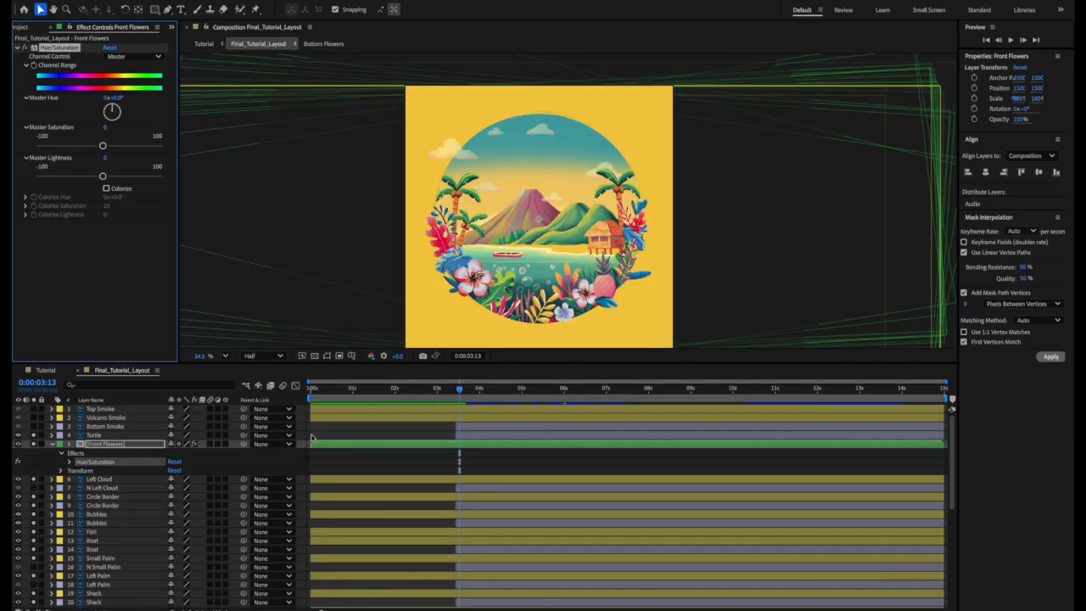
{"action": "mouse_move", "coordinate": [461, 391]}
{"action": "left_mouse_down"}
{"action": "mouse_move", "coordinate": [436, 392]}
{"action": "mouse_move", "coordinate": [477, 399]}
{"action": "mouse_move", "coordinate": [466, 404]}
{"action": "left_mouse_up"}
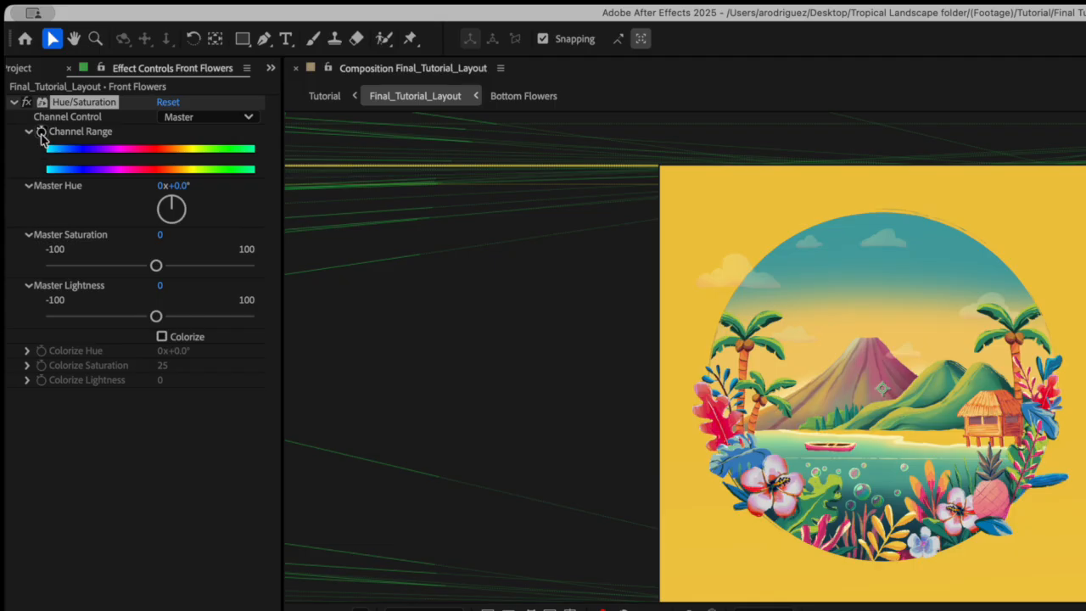
{"action": "left_click", "coordinate": [41, 133]}
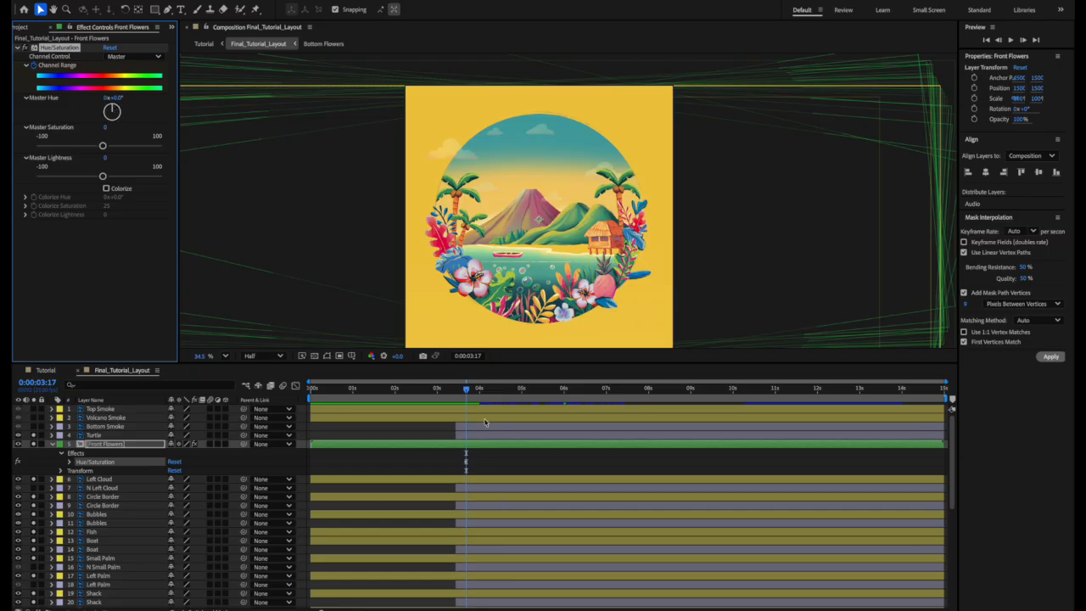
- Key the Front Flowers' Master Hue at -40° at 0:00:05:24 and preview the colour shift from 0:00:02:18
{"action": "left_click_drag", "start_coordinate": [464, 395], "coordinate": [563, 399]}
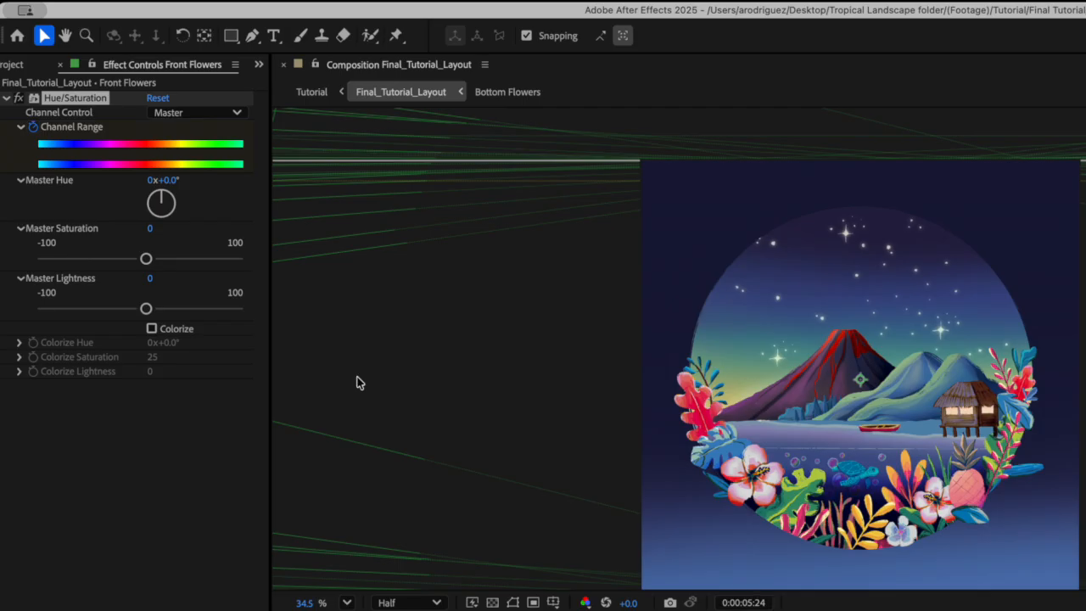
{"action": "left_click_drag", "start_coordinate": [155, 187], "coordinate": [164, 199]}
{"action": "left_click", "coordinate": [171, 180]}
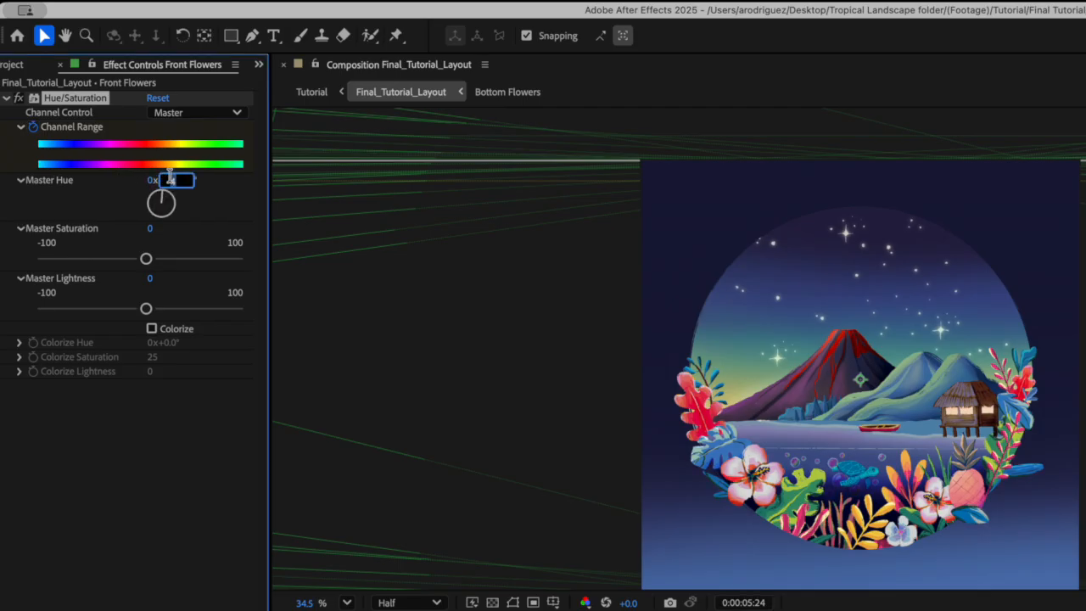
{"action": "key", "text": "shift+Down"}
{"action": "key", "text": "shift+Down"}
{"action": "key", "text": "shift+Down"}
{"action": "key", "text": "shift+Down"}
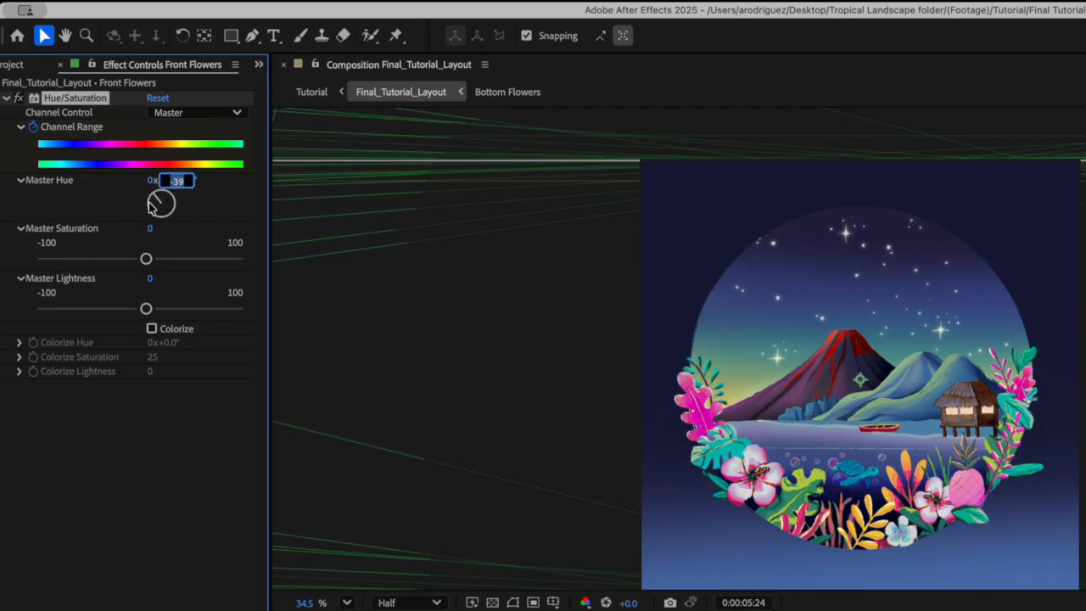
{"action": "left_click", "coordinate": [547, 456]}
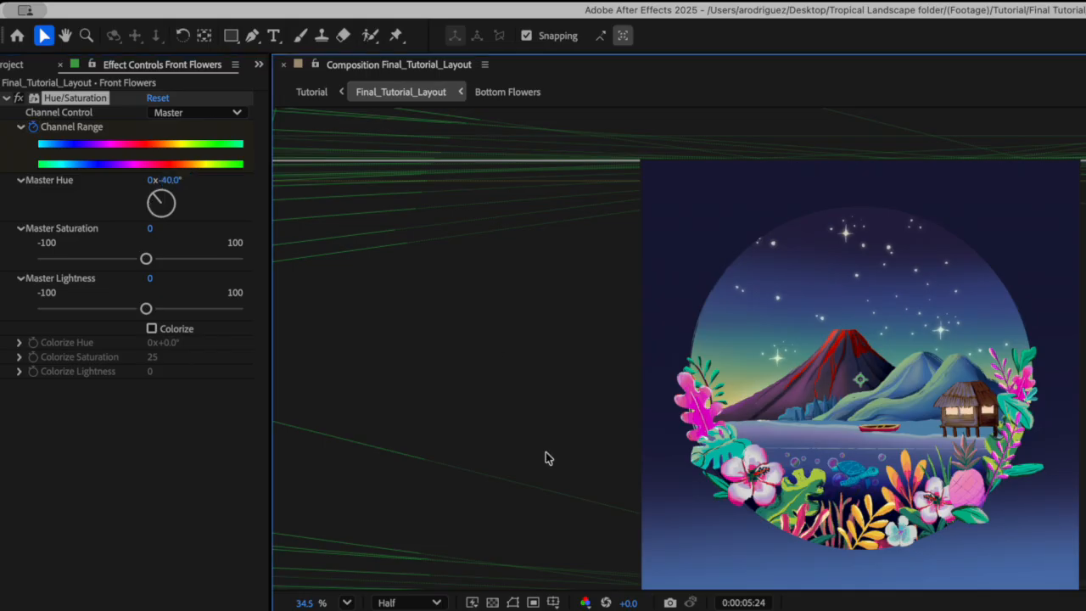
{"action": "left_click_drag", "start_coordinate": [453, 392], "coordinate": [426, 393]}
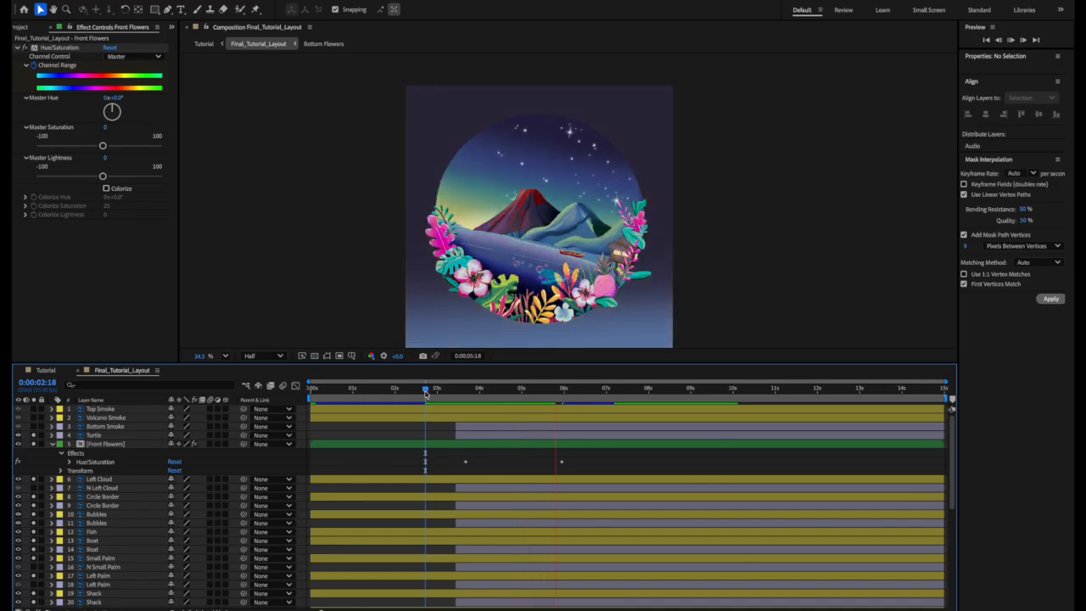
{"action": "key", "text": "space"}
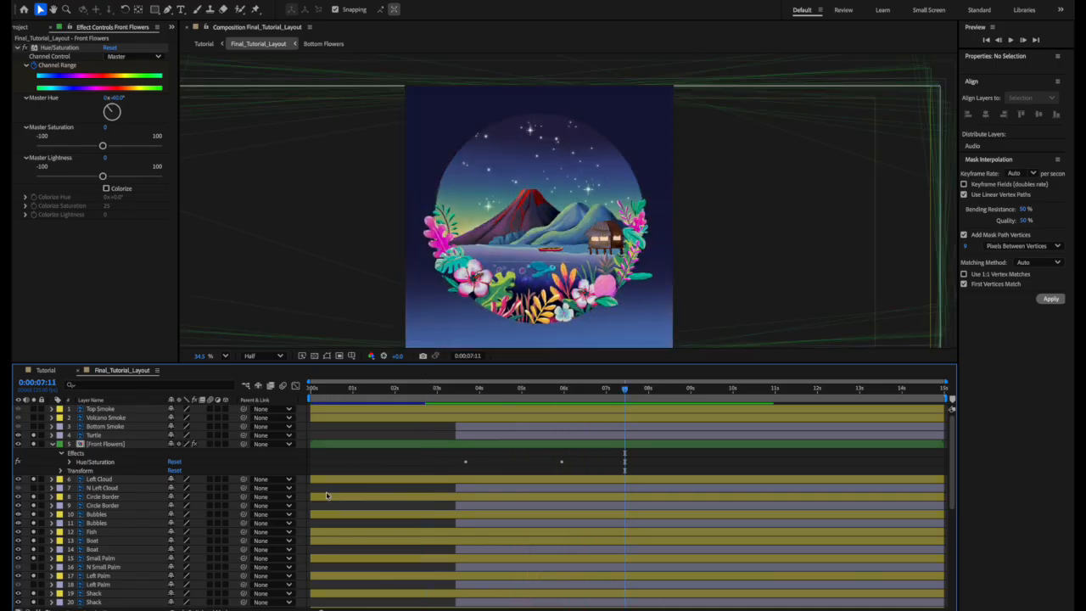
- Apply the Hue/Saturation effect to the Bottom Flowers layer
{"action": "scroll", "coordinate": [363, 509], "scroll_direction": "down", "scroll_amount": 10}
{"action": "left_click", "coordinate": [109, 466]}
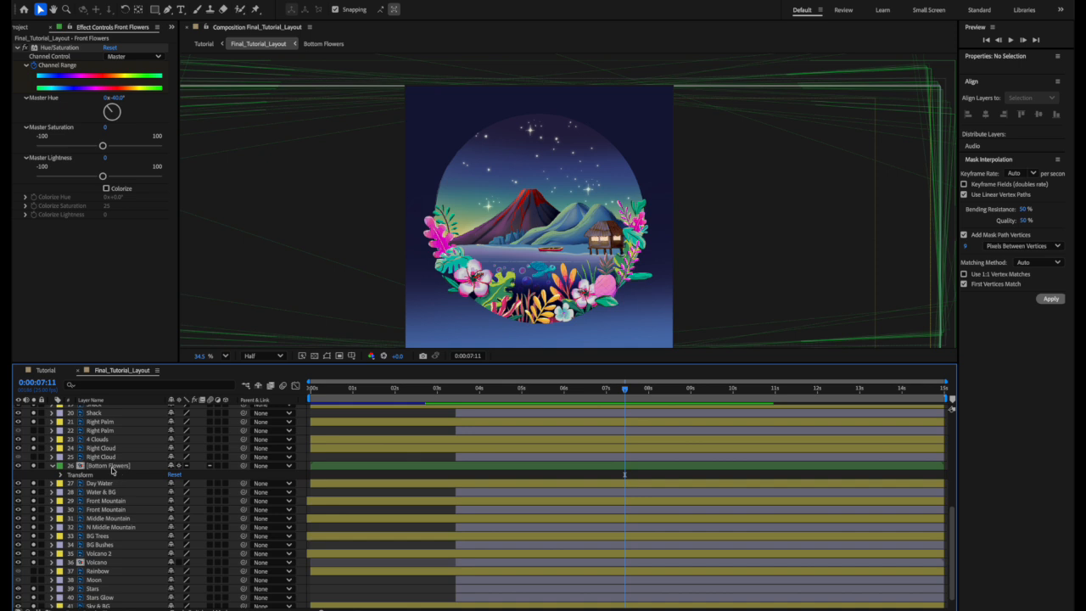
{"action": "left_click_drag", "start_coordinate": [983, 258], "coordinate": [131, 467]}
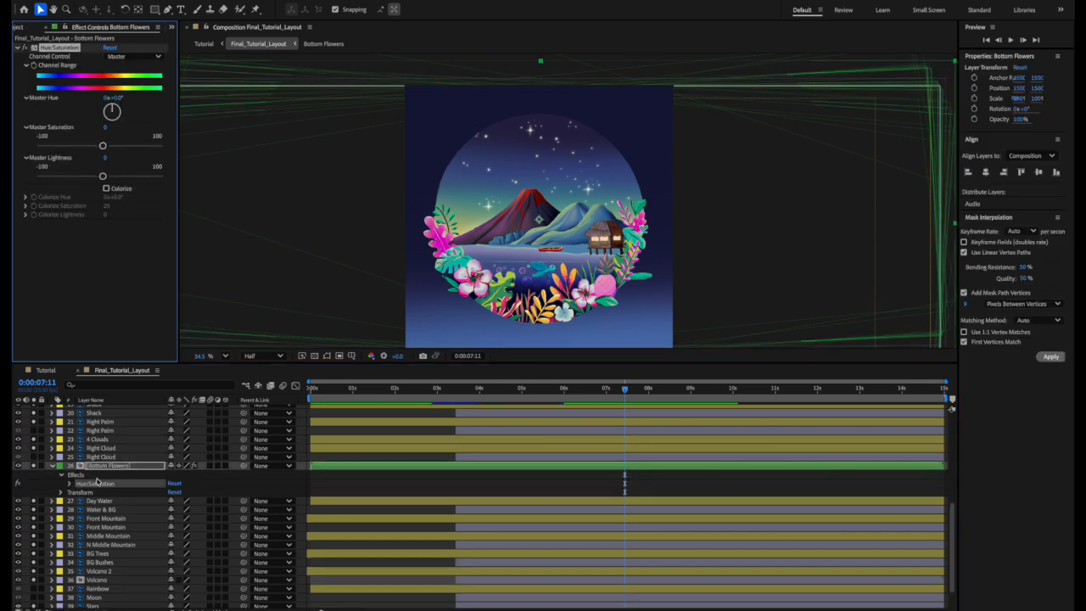
- Link the Bottom Flowers' Channel Range to the Front Flowers' Channel Range and preview both layers' hue change from 0:00:03:09
{"action": "left_click", "coordinate": [63, 475]}
{"action": "left_click", "coordinate": [63, 475]}
{"action": "left_click", "coordinate": [69, 483]}
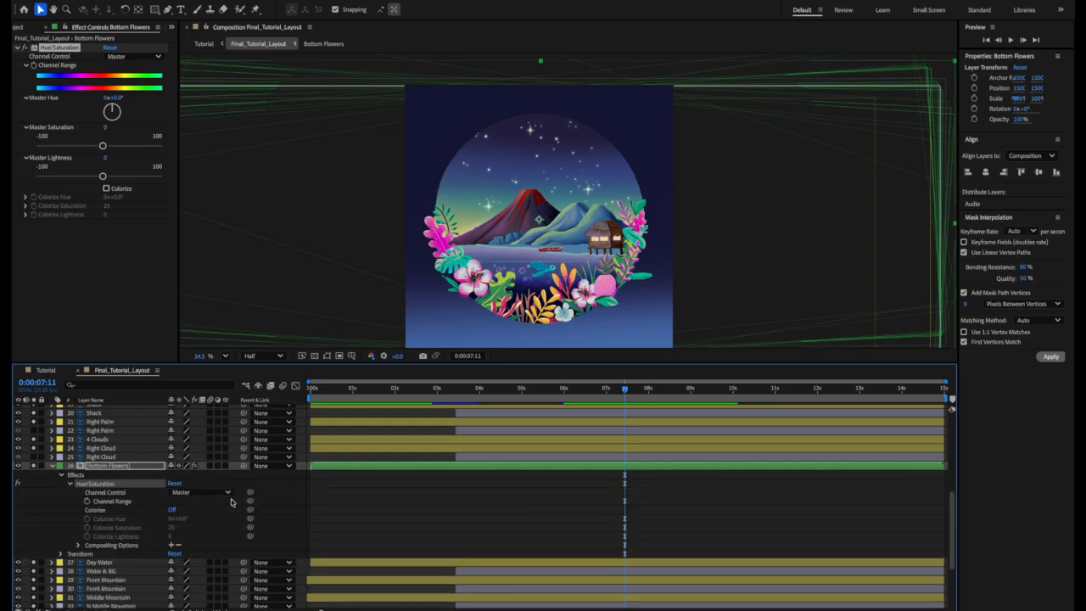
{"action": "scroll", "coordinate": [143, 506], "scroll_direction": "up", "scroll_amount": 3}
{"action": "left_click_drag", "start_coordinate": [250, 586], "coordinate": [147, 435]}
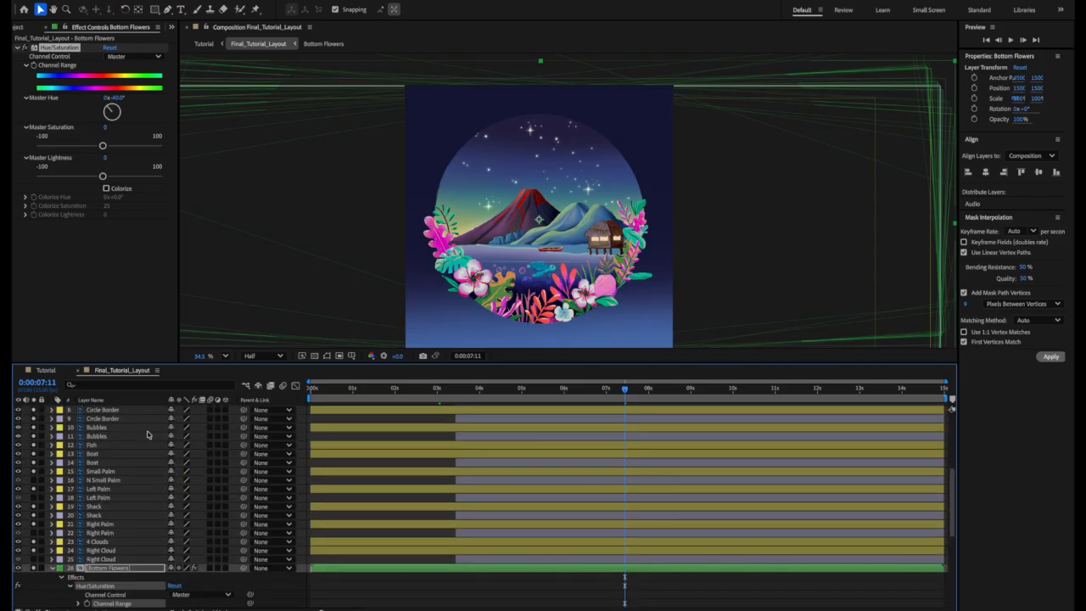
{"action": "left_click", "coordinate": [454, 392]}
{"action": "key", "text": "space"}
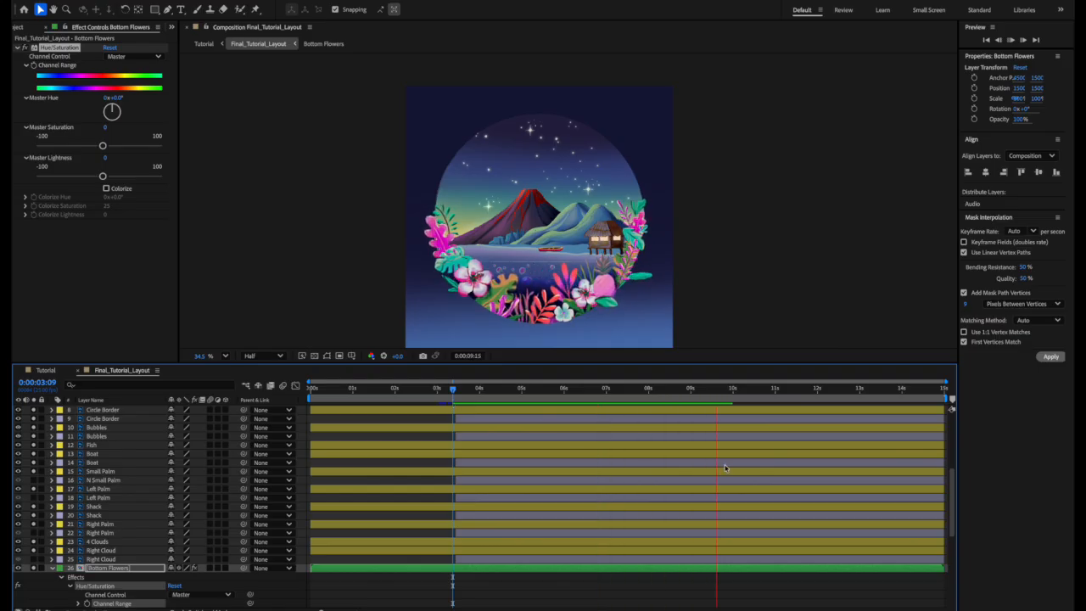
{"action": "key", "text": "space"}
- Copy the Front Flowers' second Channel Range keyframe to 0:00:09:22 to hold the night hue
{"action": "scroll", "coordinate": [781, 453], "scroll_direction": "up", "scroll_amount": 3}
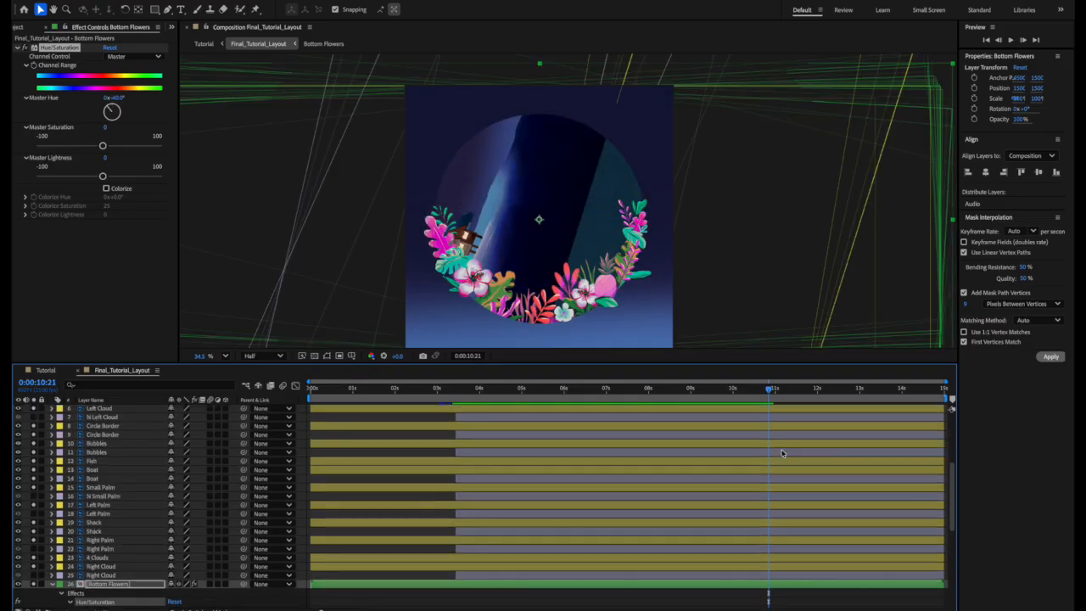
{"action": "left_click_drag", "start_coordinate": [770, 390], "coordinate": [730, 397]}
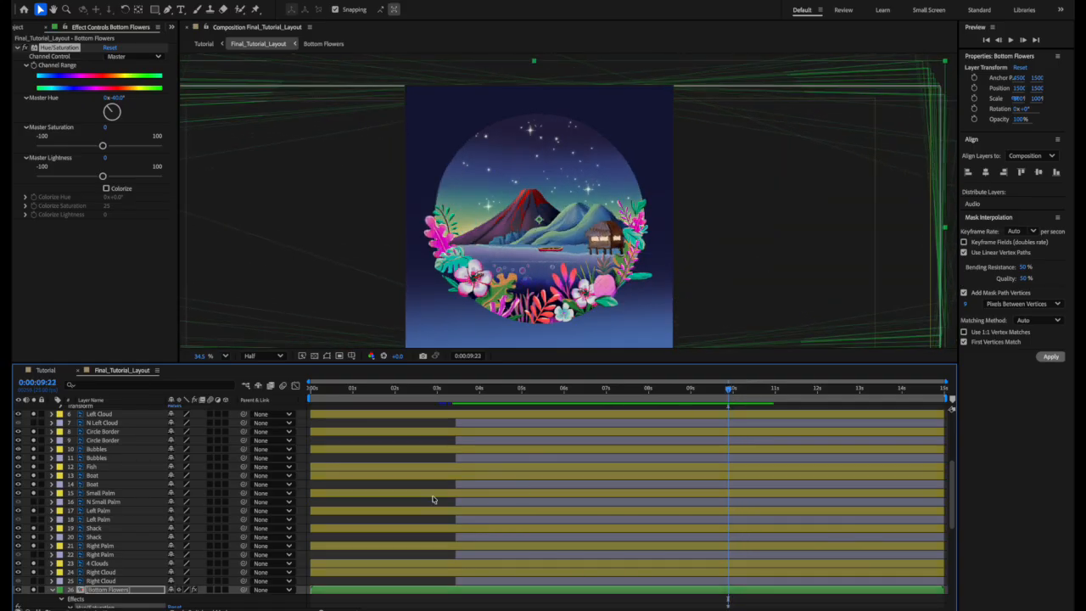
{"action": "scroll", "coordinate": [356, 486], "scroll_direction": "up", "scroll_amount": 5}
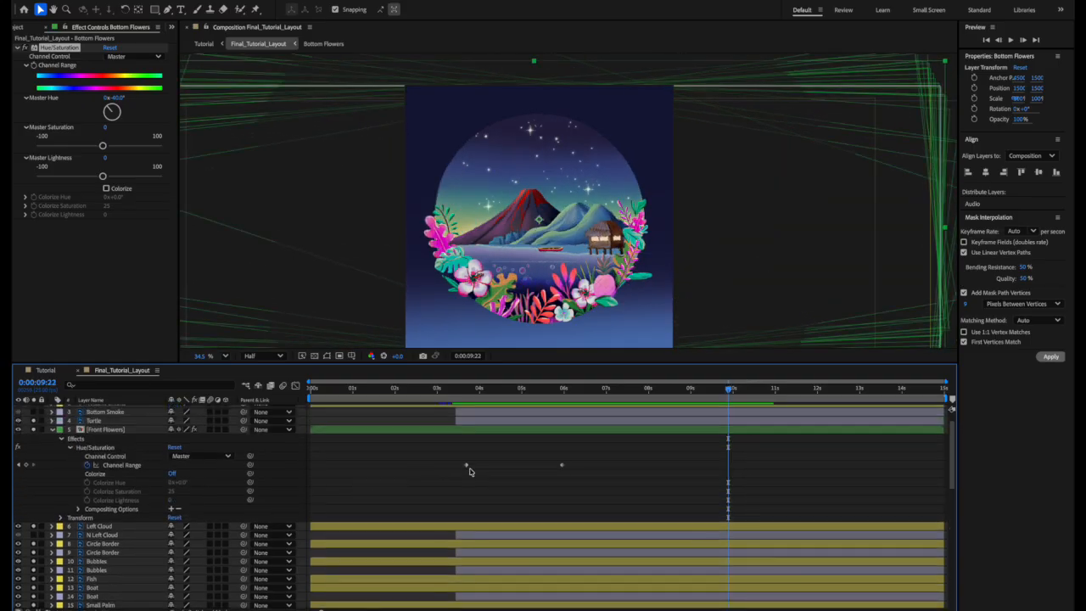
{"action": "left_click", "coordinate": [561, 468]}
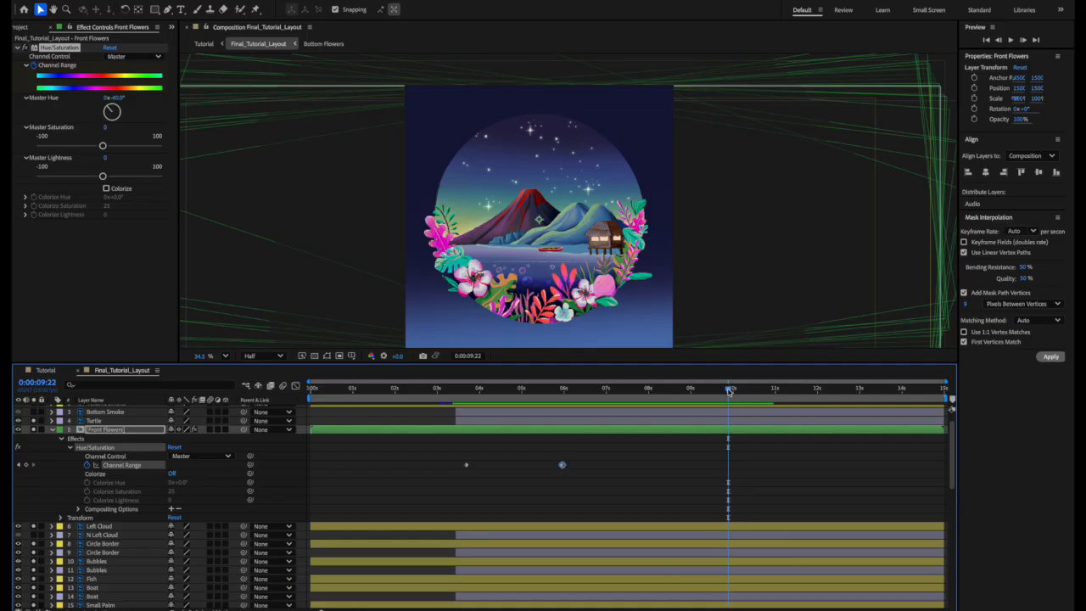
- Copy the Front Flowers' first Channel Range keyframe to 0:00:12:06 to restore the day hue, and scrub back to 0:00:03:14
{"action": "left_click_drag", "start_coordinate": [728, 390], "coordinate": [829, 402]}
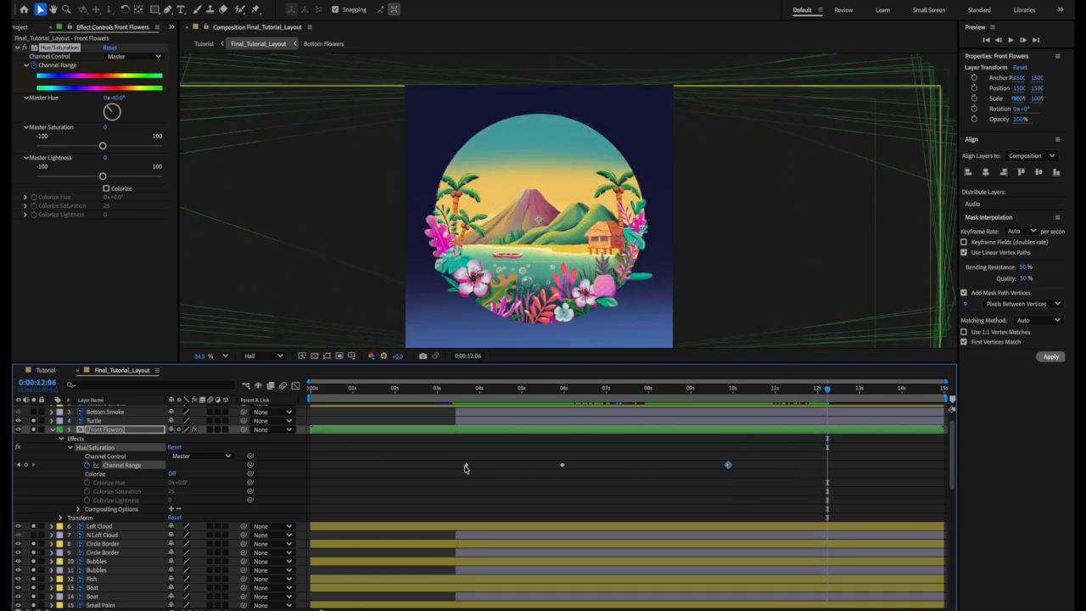
{"action": "key", "text": "ctrl+v"}
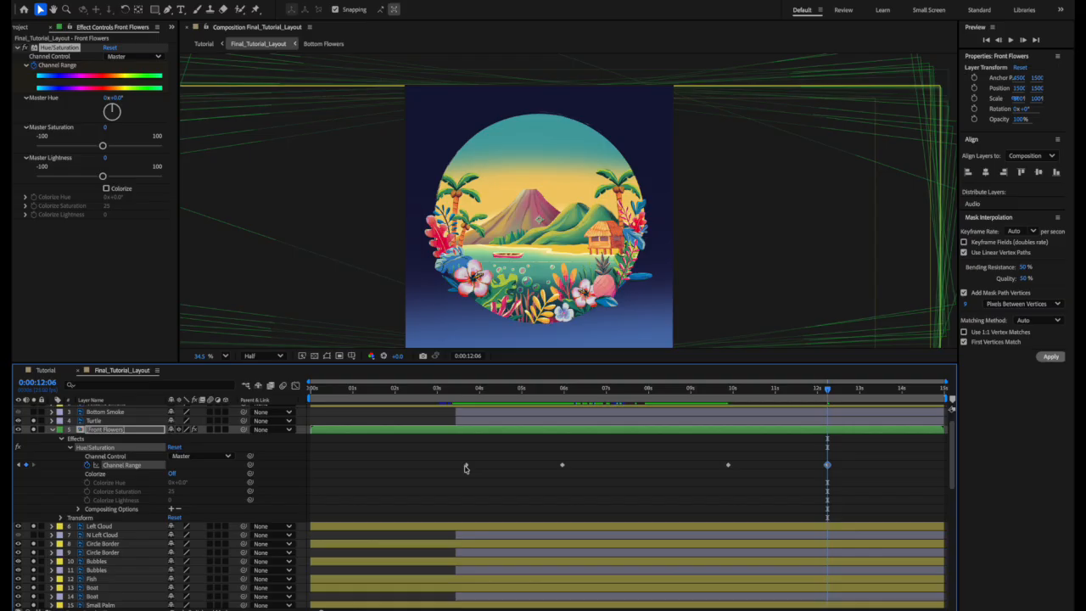
{"action": "left_click_drag", "start_coordinate": [492, 391], "coordinate": [461, 392]}
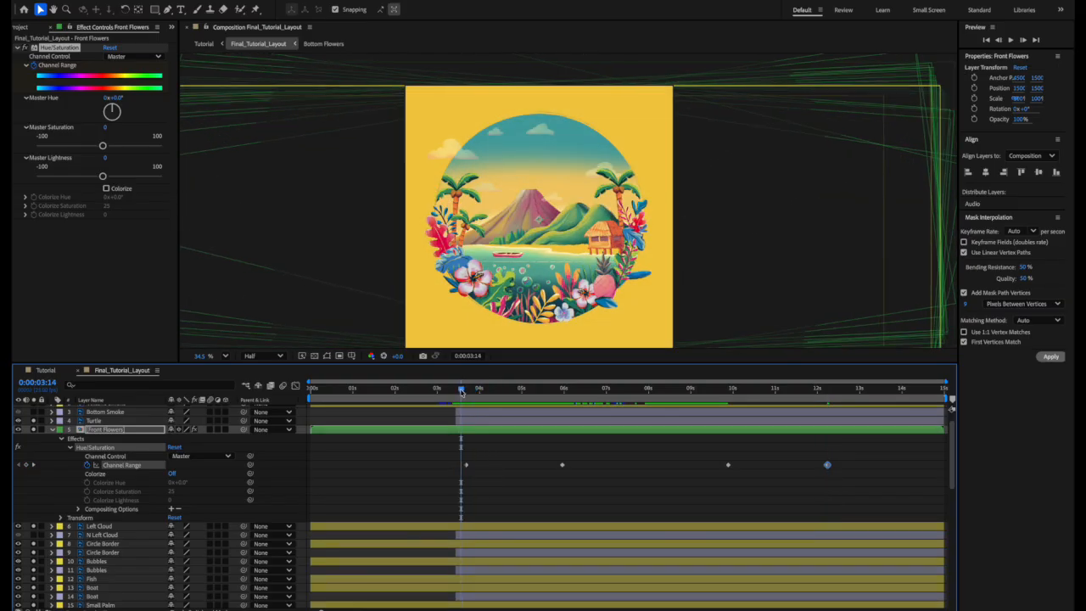
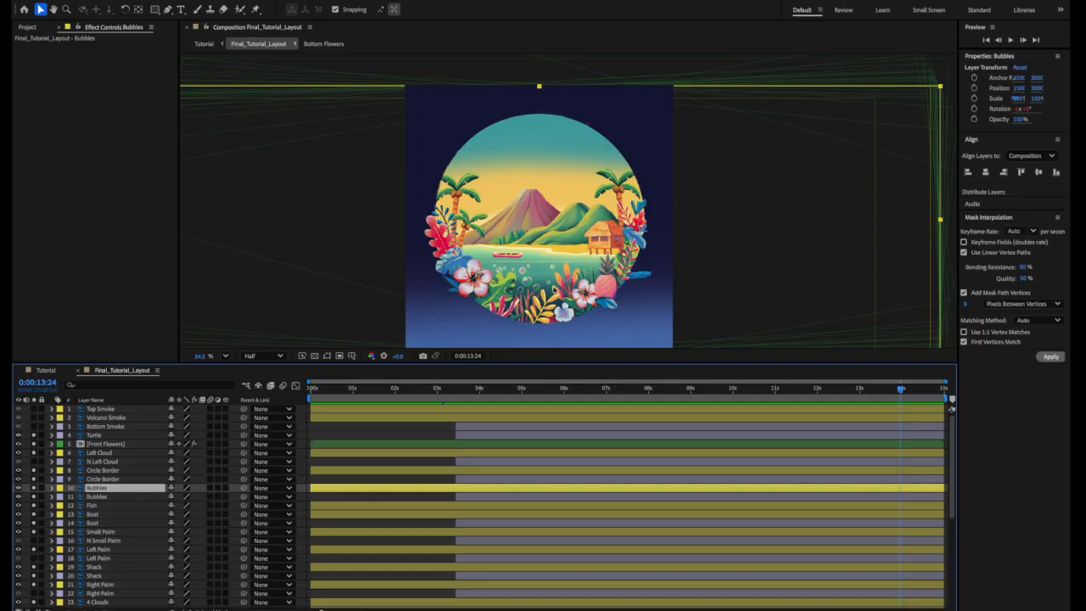
- Apply the Wave Warp effect to the day Bubbles layer and expand its settings in the timeline
{"action": "scroll", "coordinate": [553, 288], "scroll_direction": "up", "scroll_amount": 6}
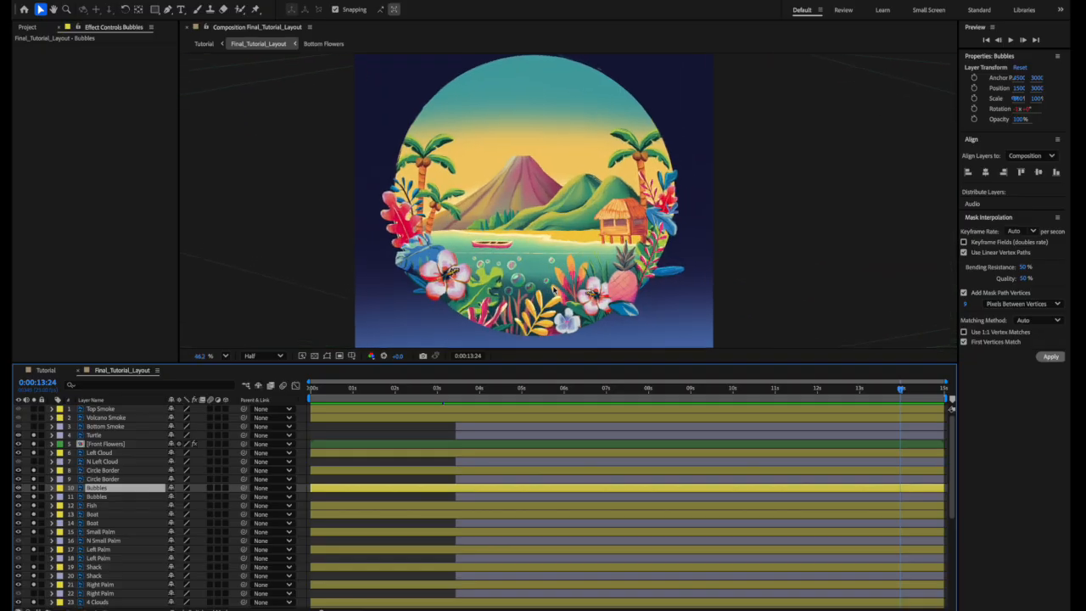
{"action": "left_click_drag", "start_coordinate": [555, 290], "coordinate": [554, 263]}
{"action": "left_click", "coordinate": [566, 104]}
{"action": "type", "text": "wave warp"}
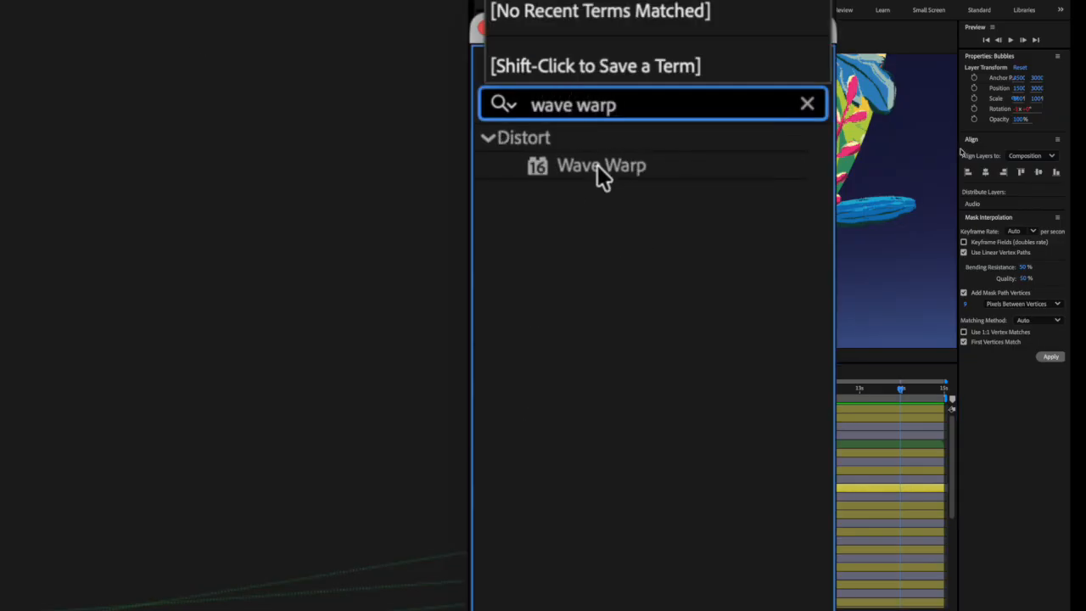
{"action": "left_click_drag", "start_coordinate": [598, 167], "coordinate": [340, 475]}
{"action": "mouse_move", "coordinate": [170, 373]}
{"action": "left_mouse_down"}
{"action": "mouse_move", "coordinate": [170, 311]}
{"action": "mouse_move", "coordinate": [175, 386]}
{"action": "mouse_move", "coordinate": [169, 376]}
{"action": "left_mouse_up"}
{"action": "left_click", "coordinate": [77, 375]}
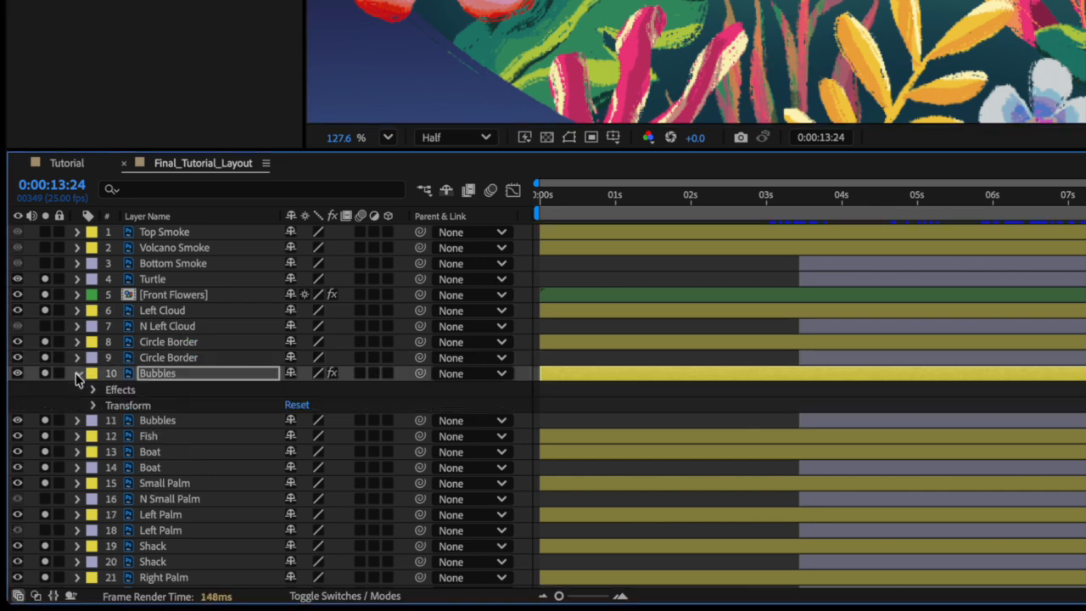
{"action": "left_click", "coordinate": [93, 392]}
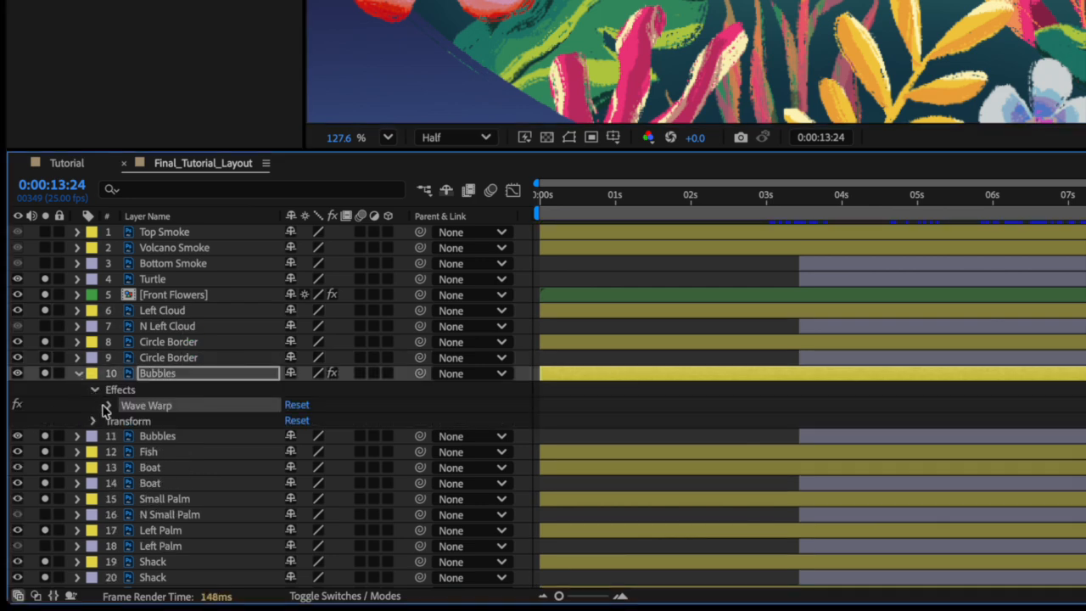
{"action": "left_click", "coordinate": [109, 406]}
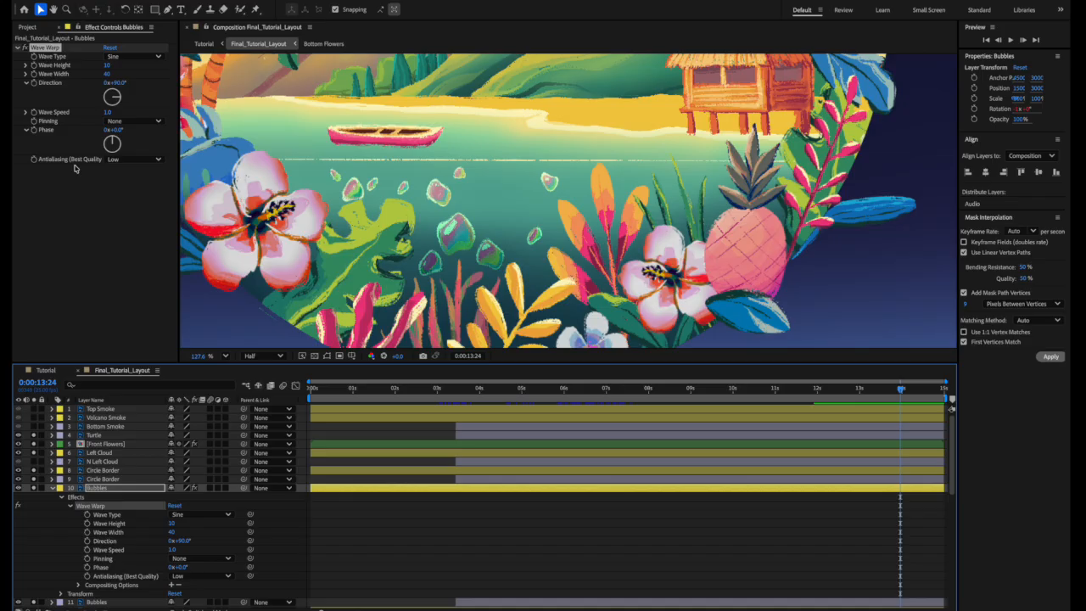
- Check the bubbles' distortion near the start of the timeline and set the Wave Warp's Wave Height to 2
{"action": "mouse_move", "coordinate": [336, 389]}
{"action": "left_mouse_down"}
{"action": "mouse_move", "coordinate": [311, 389]}
{"action": "mouse_move", "coordinate": [437, 414]}
{"action": "mouse_move", "coordinate": [317, 398]}
{"action": "left_mouse_up"}
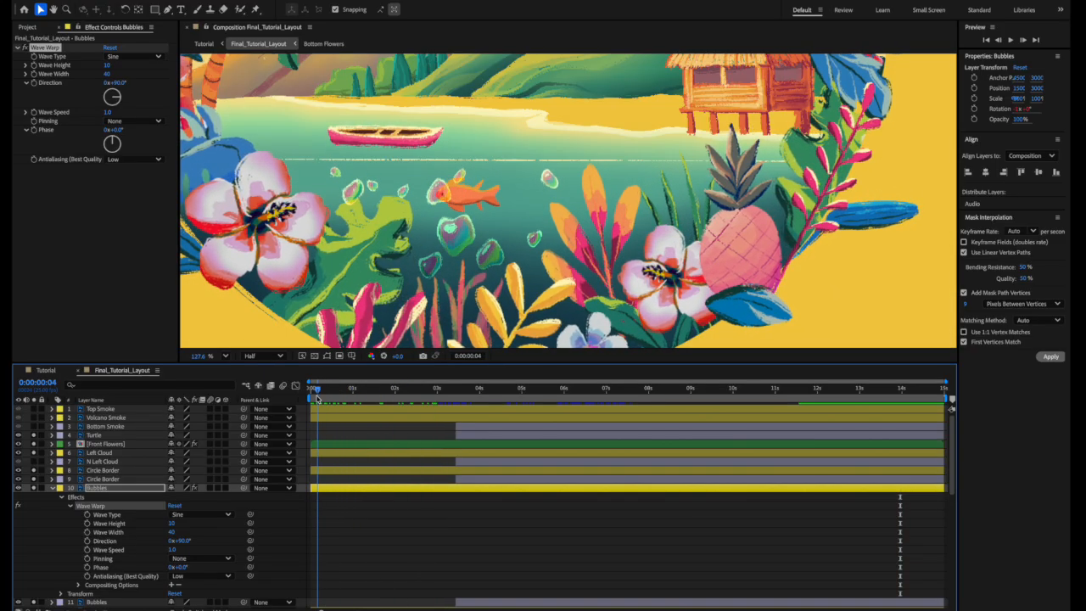
{"action": "left_click", "coordinate": [109, 65]}
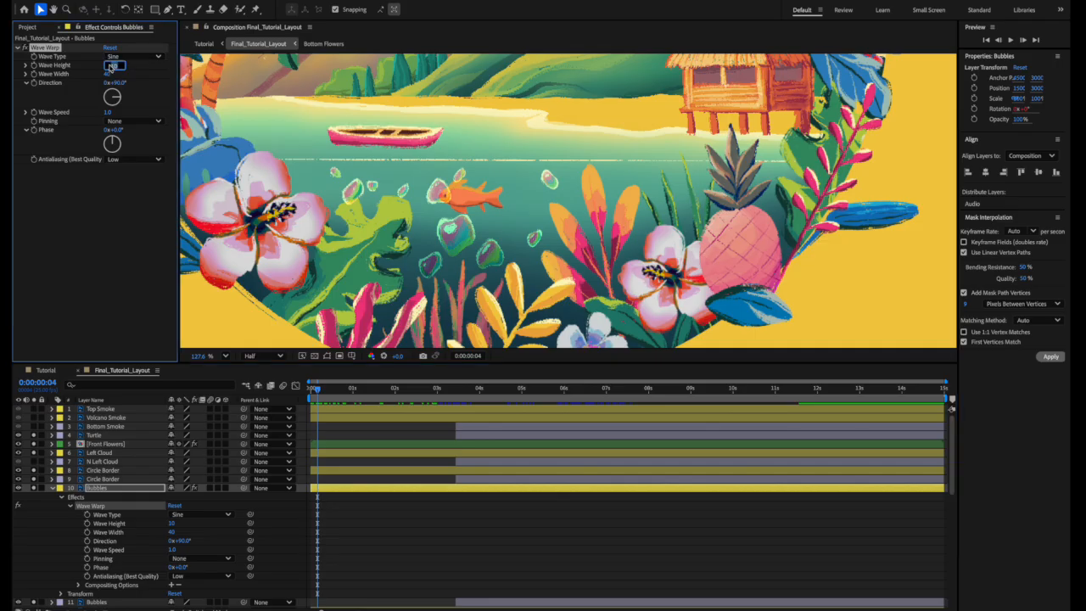
{"action": "type", "text": "0"}
{"action": "key", "text": "Return"}
{"action": "key", "text": "Up"}
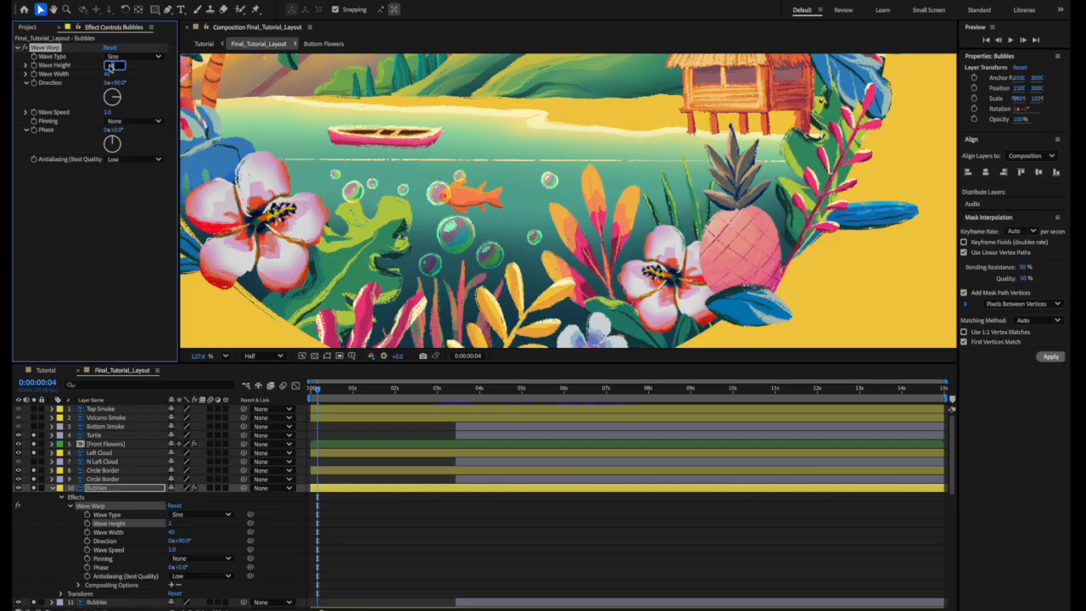
- Set the Bubbles' Wave Warp Wave Width to 31 and preview the wobble from 0:00:00:00
{"action": "left_click_drag", "start_coordinate": [318, 391], "coordinate": [275, 409]}
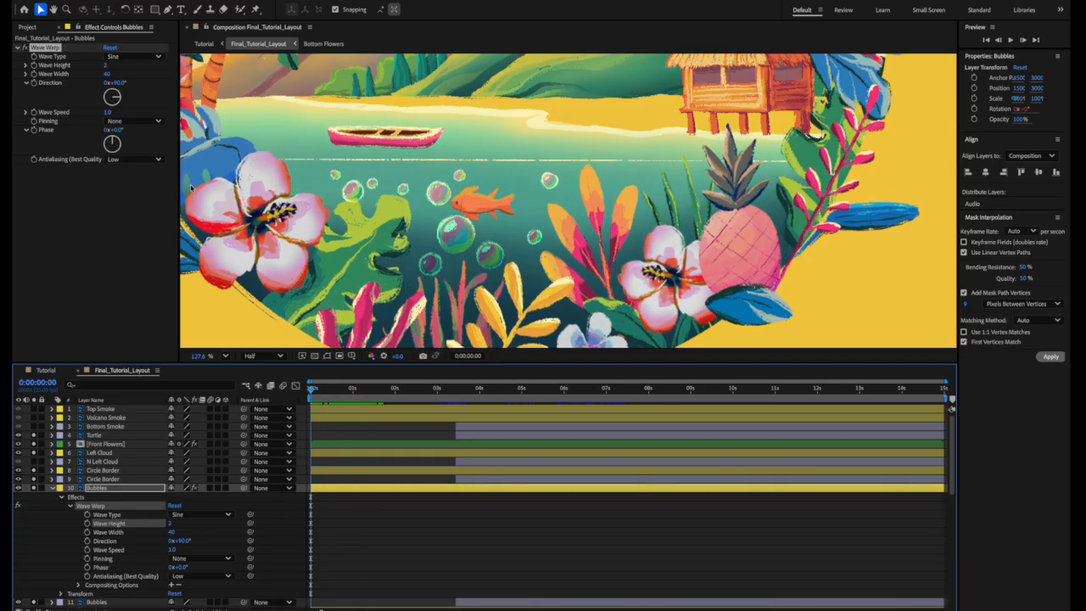
{"action": "left_click_drag", "start_coordinate": [107, 76], "coordinate": [73, 78]}
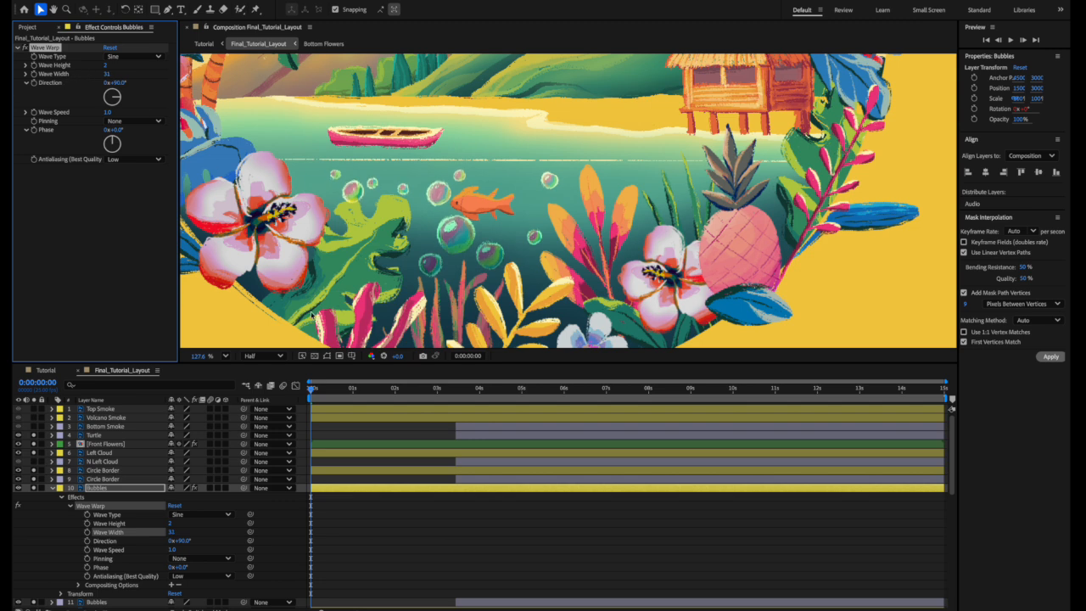
{"action": "key", "text": "space"}
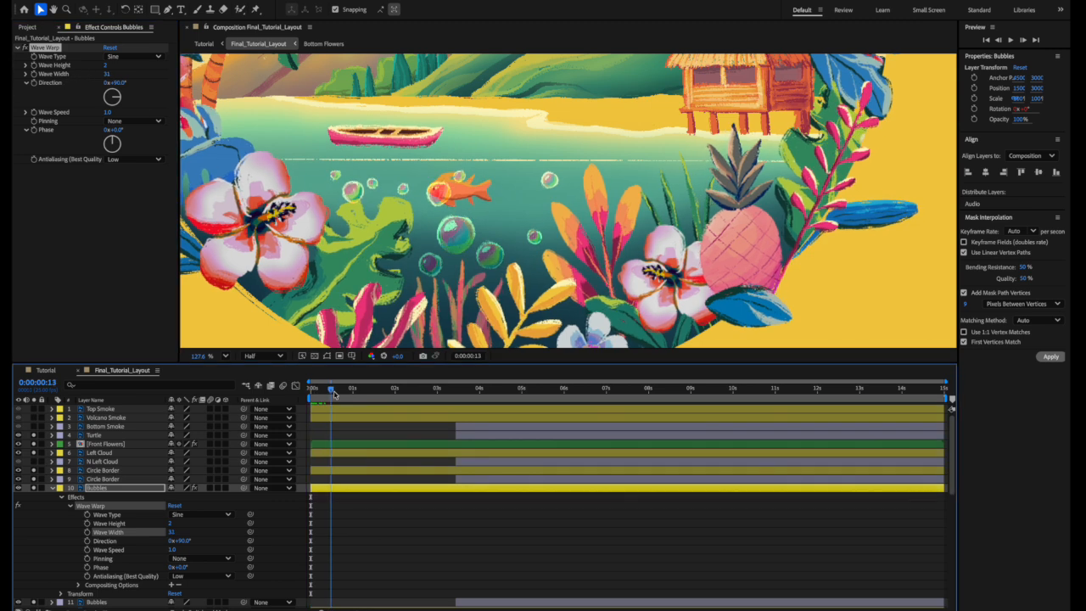
- Set the day Bubbles' Wave Warp Wave Width to 43, previewing the wobble from 0:00:00:00
{"action": "key", "text": "space"}
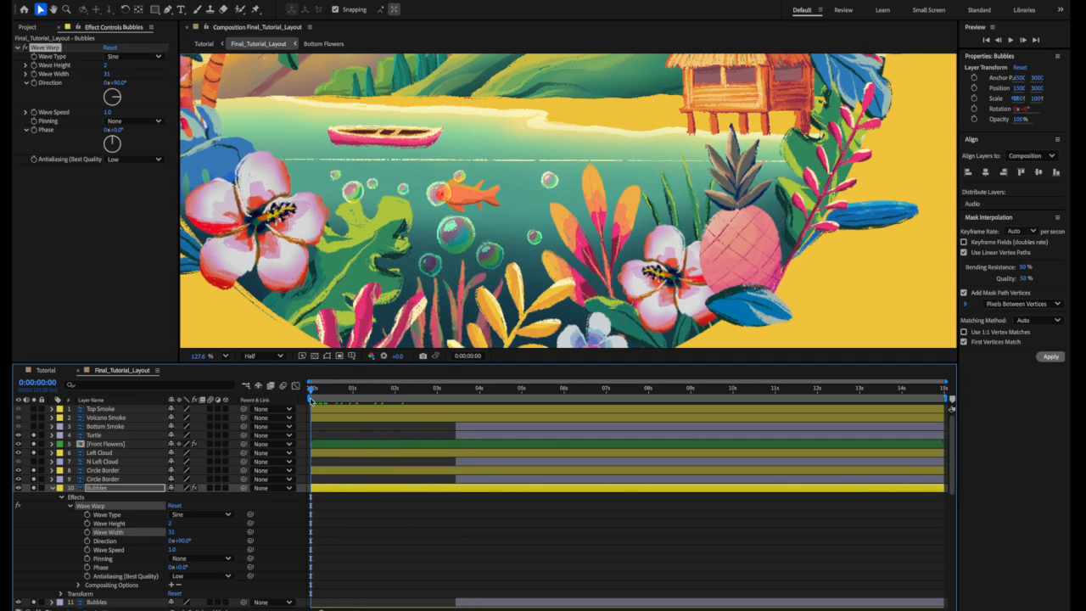
{"action": "left_click", "coordinate": [108, 74]}
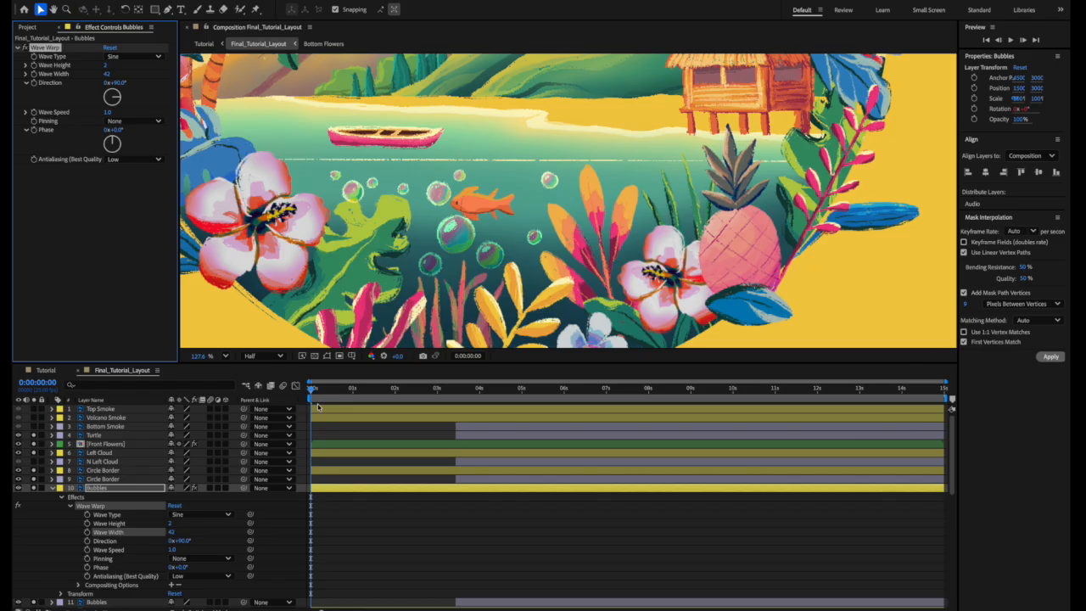
{"action": "key", "text": "space"}
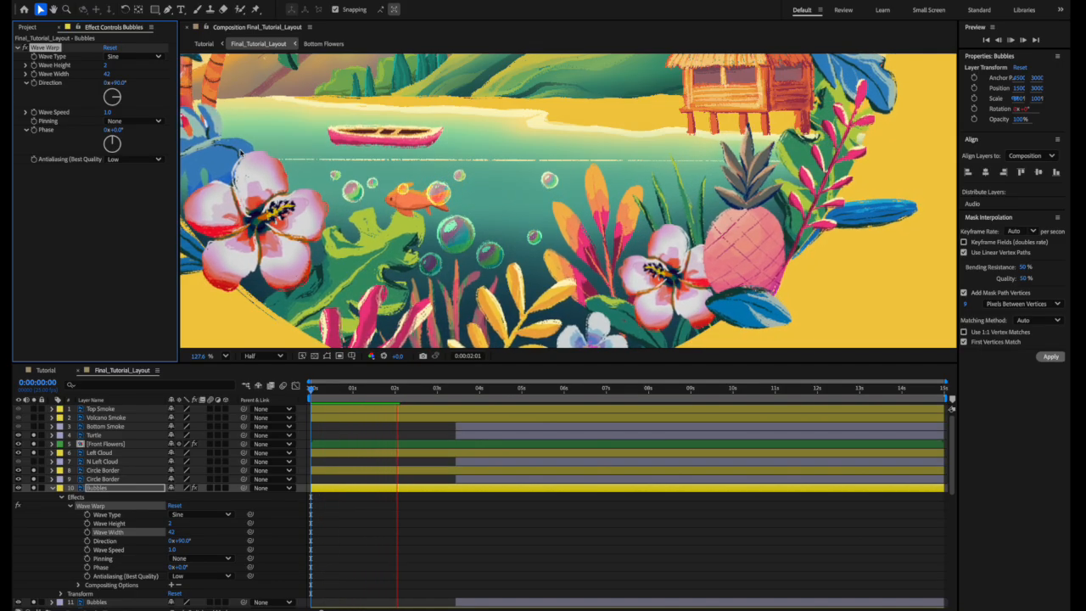
{"action": "left_click_drag", "start_coordinate": [108, 75], "coordinate": [111, 75]}
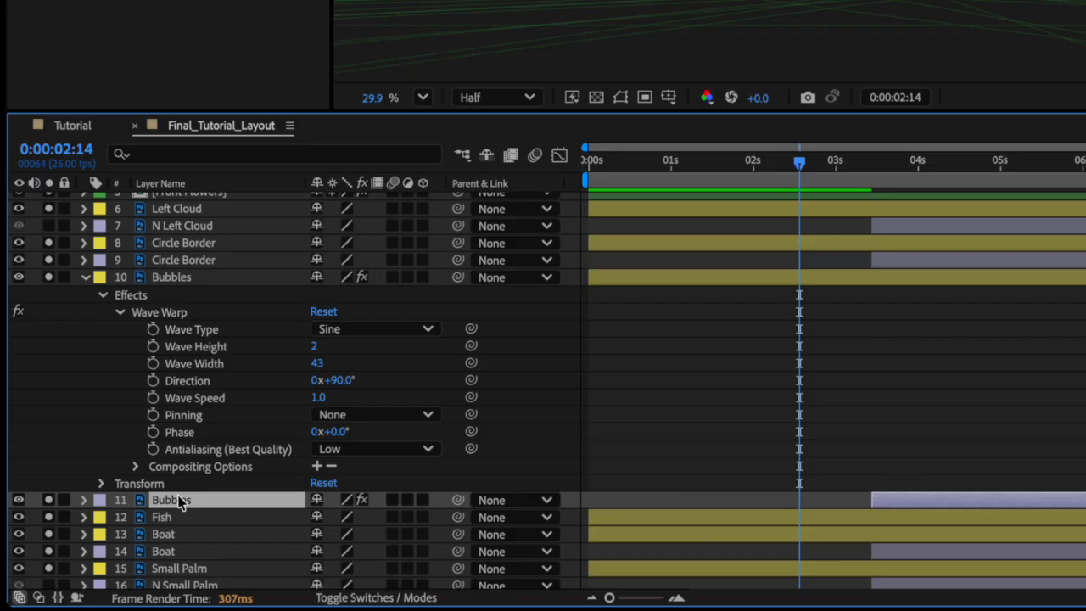
- Link the night Bubbles' Wave Warp Wave Height and Wave Width to the day Bubbles' matching properties and preview from near the start
{"action": "left_click", "coordinate": [85, 500]}
{"action": "left_click", "coordinate": [101, 517]}
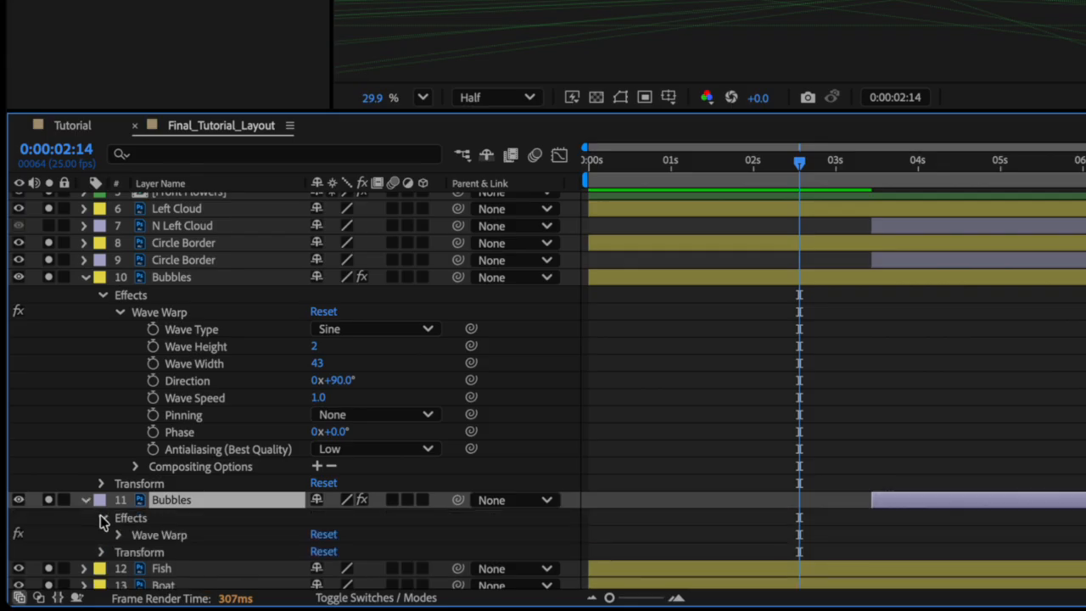
{"action": "left_click", "coordinate": [119, 536]}
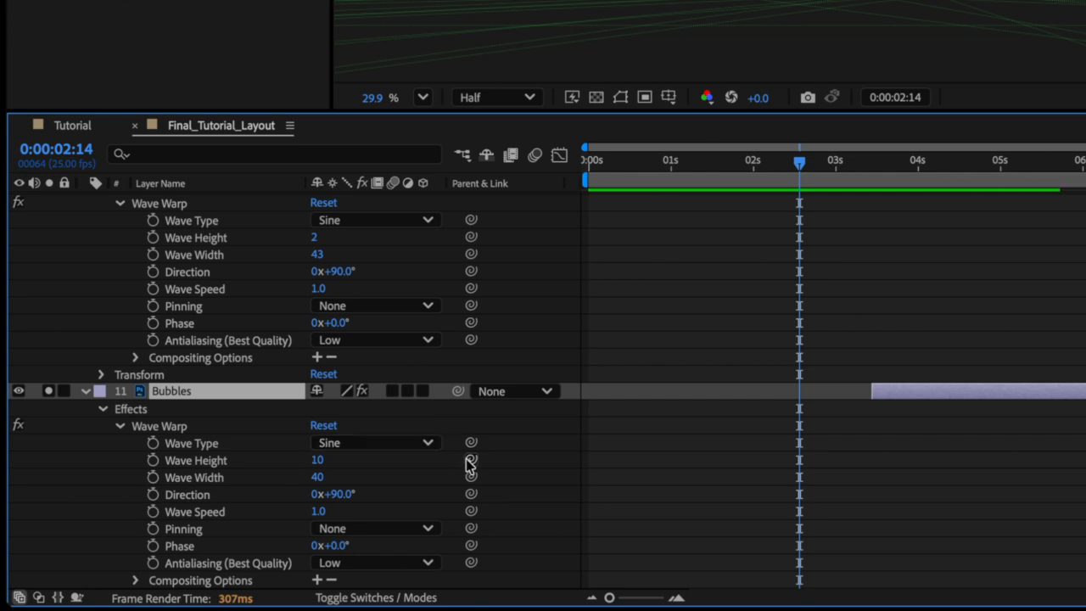
{"action": "left_click_drag", "start_coordinate": [471, 460], "coordinate": [241, 245]}
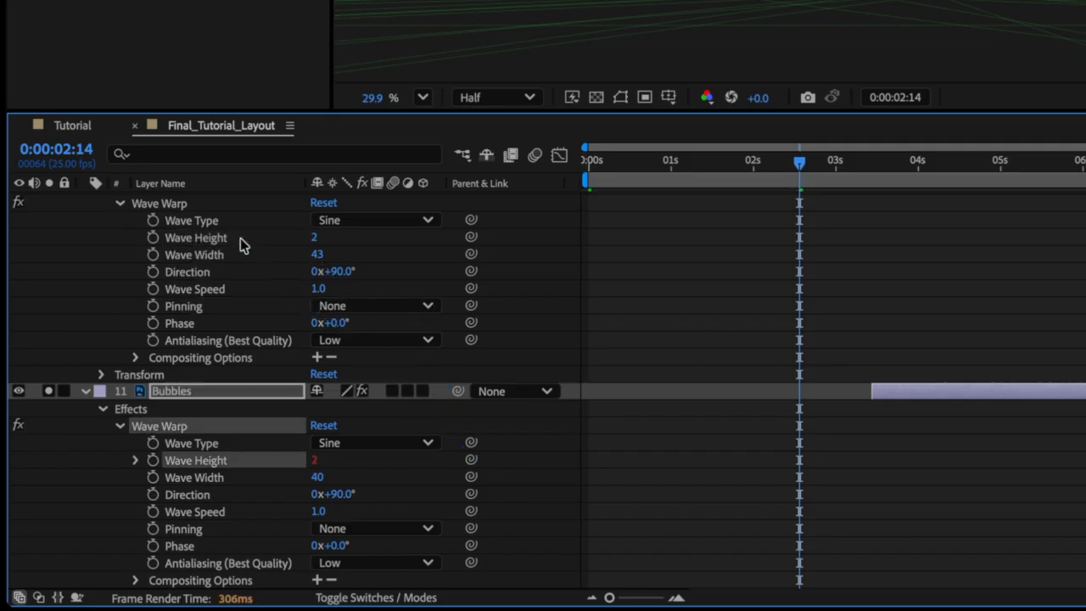
{"action": "left_click_drag", "start_coordinate": [472, 480], "coordinate": [202, 254]}
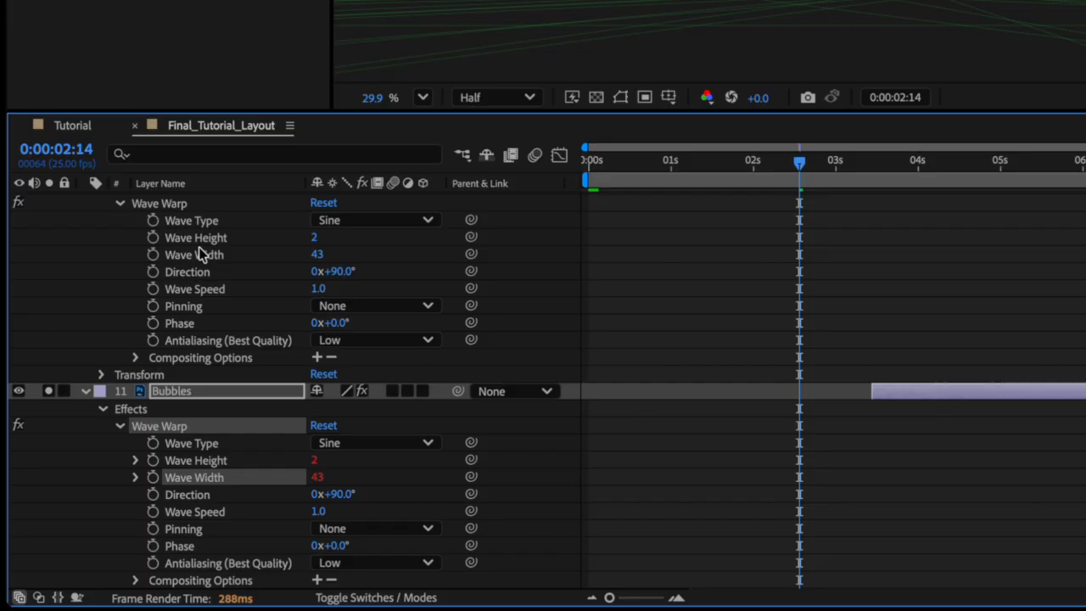
{"action": "left_click_drag", "start_coordinate": [653, 160], "coordinate": [595, 160]}
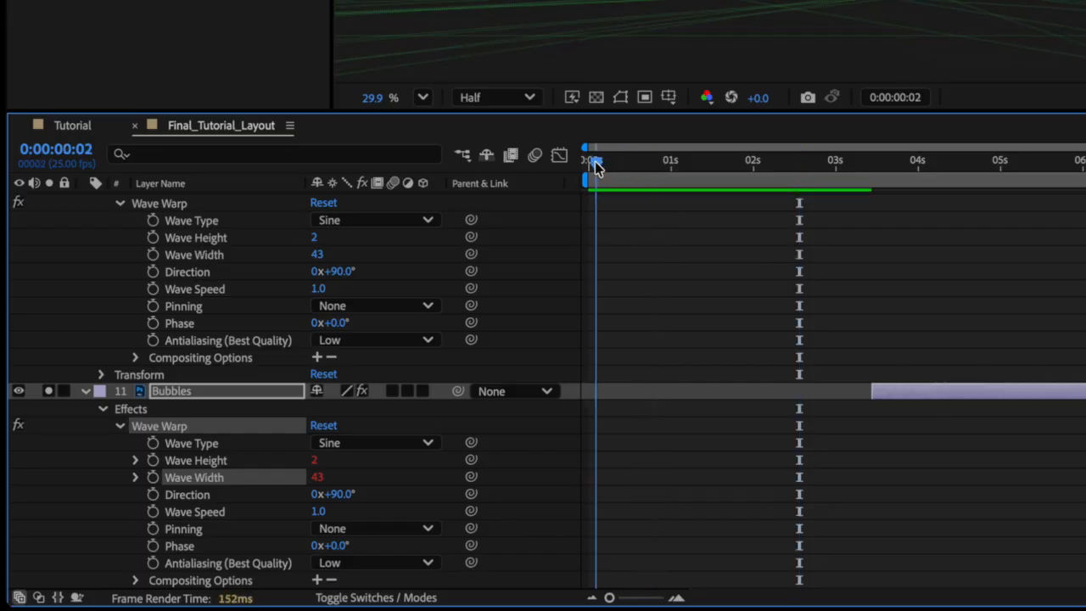
{"action": "key", "text": "space"}
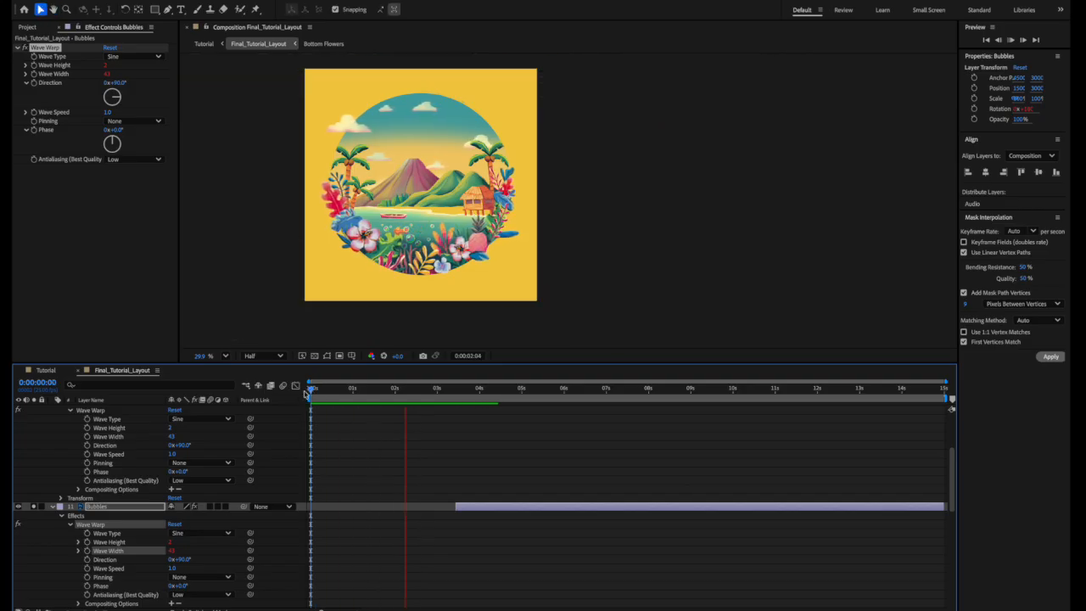
- Apply the Wave Warp effect to the Top Smoke layer and preview it from 0:00:00:00
{"action": "scroll", "coordinate": [393, 263], "scroll_direction": "up", "scroll_amount": 6}
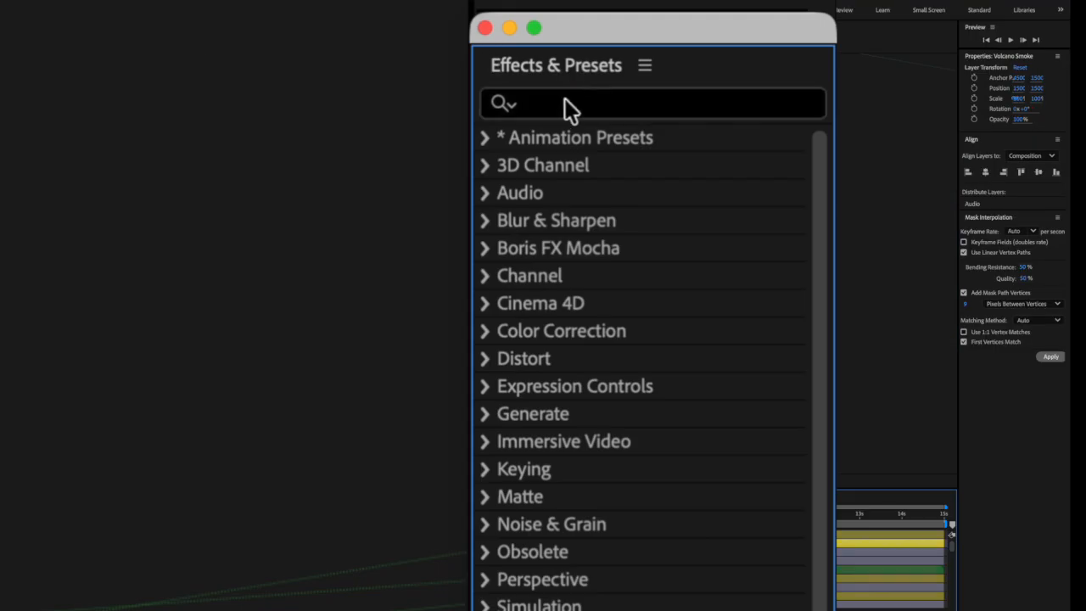
{"action": "left_click", "coordinate": [565, 110]}
{"action": "type", "text": "wave warp"}
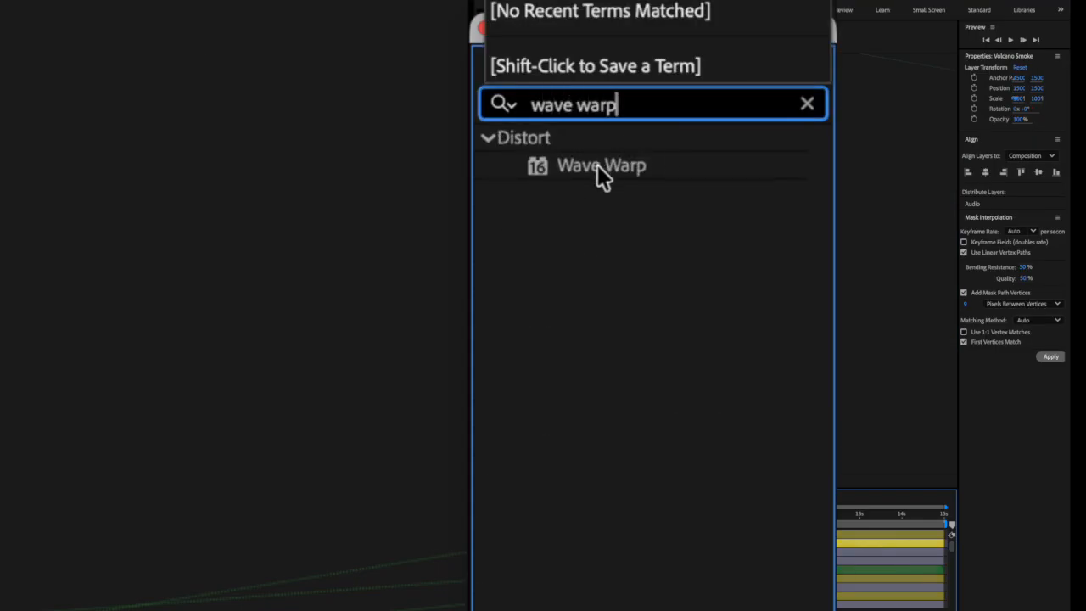
{"action": "left_click", "coordinate": [601, 168]}
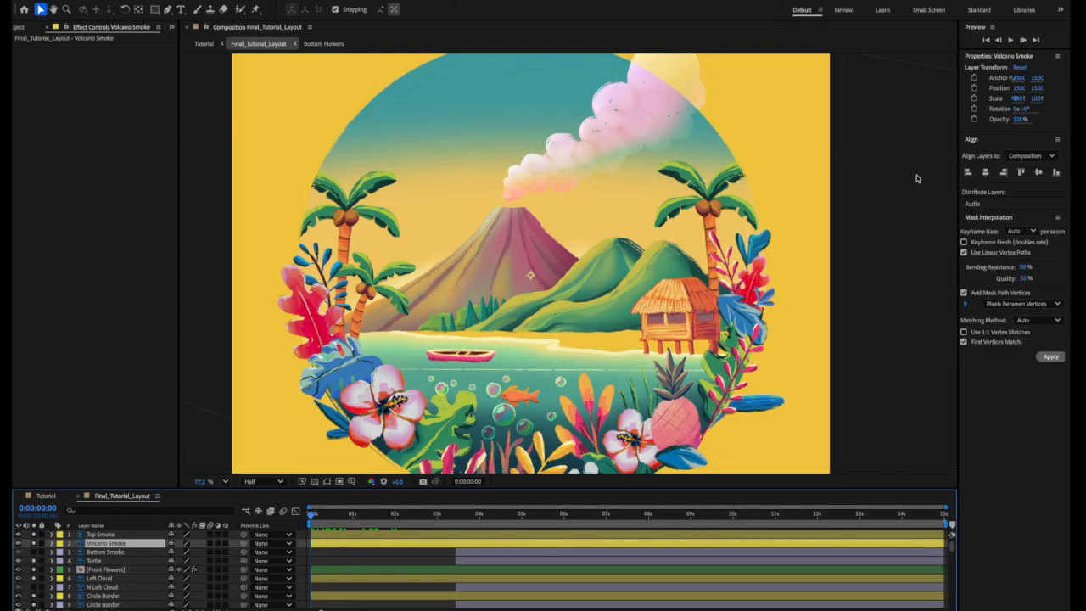
{"action": "left_click_drag", "start_coordinate": [965, 157], "coordinate": [106, 537]}
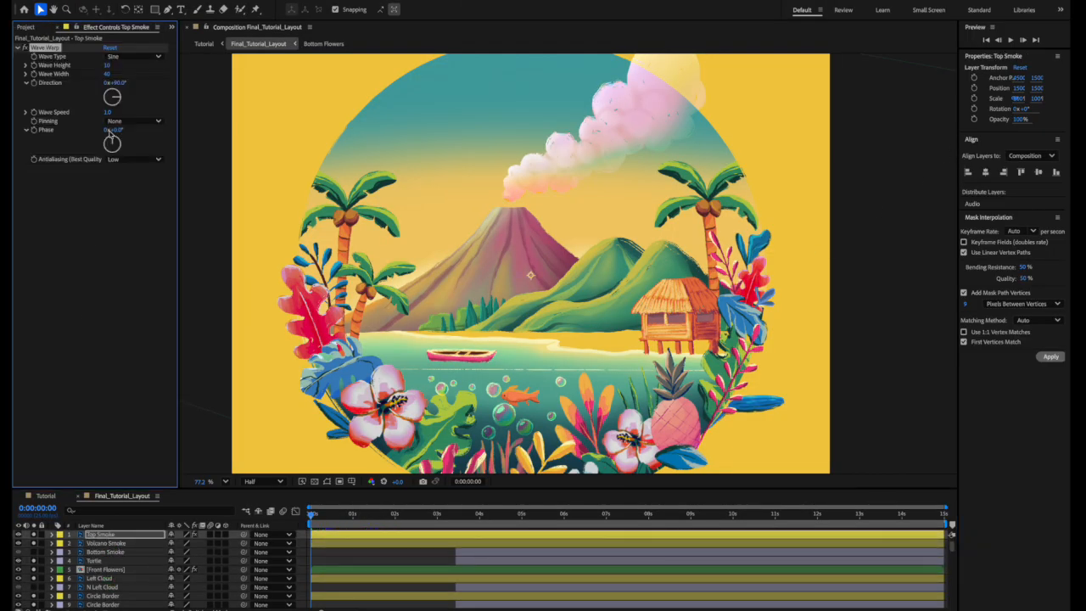
{"action": "left_click", "coordinate": [307, 517]}
{"action": "key", "text": "space"}
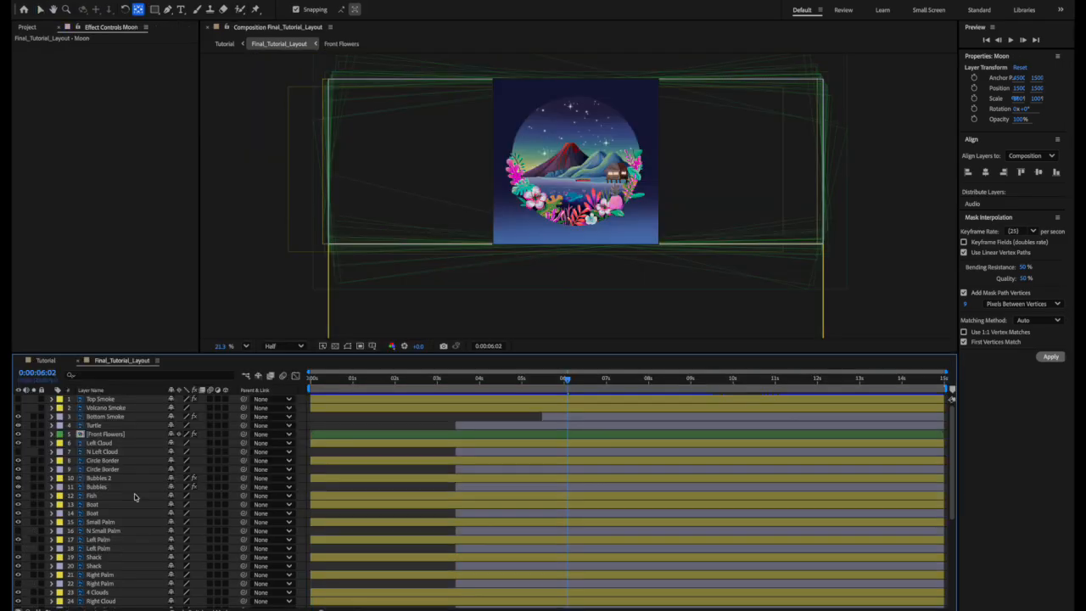
- Make the Moon layer visible and add a Rotation keyframe to it at 0:00:05:24
{"action": "scroll", "coordinate": [134, 497], "scroll_direction": "down", "scroll_amount": 6}
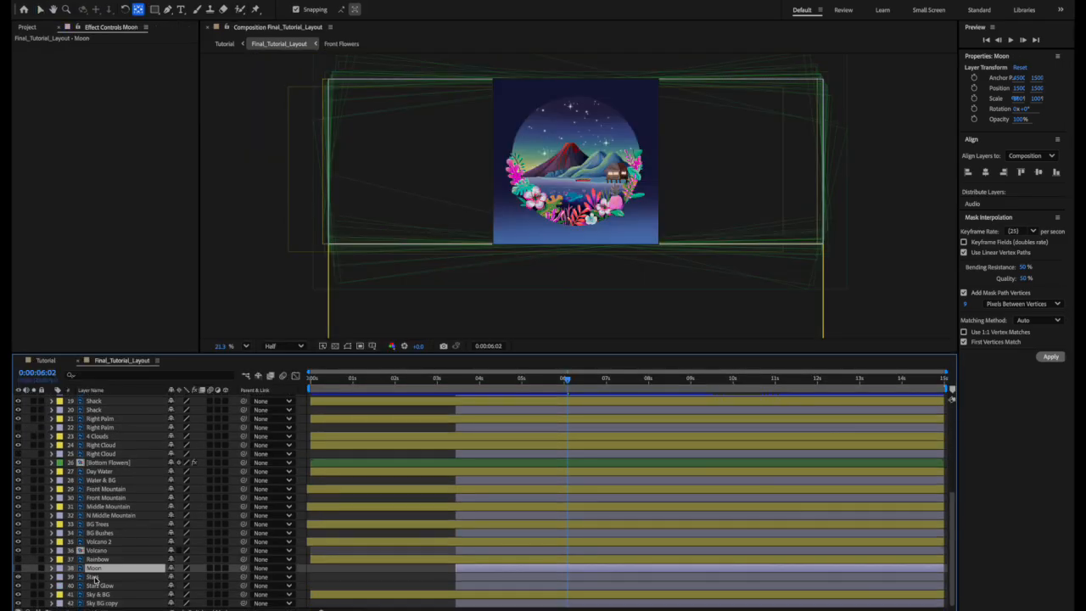
{"action": "left_click", "coordinate": [17, 569]}
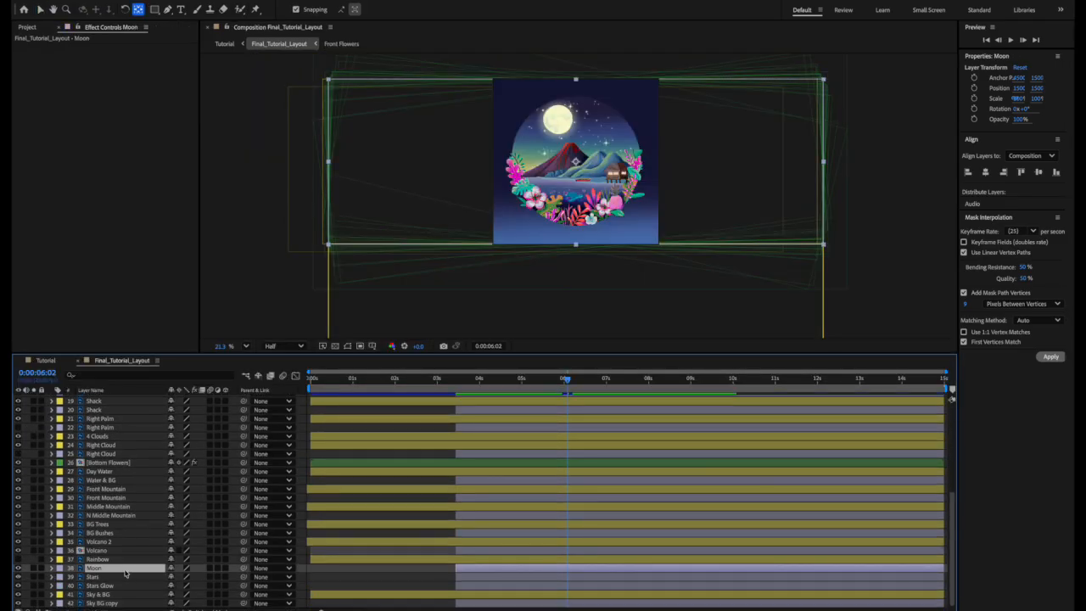
{"action": "key", "text": "r"}
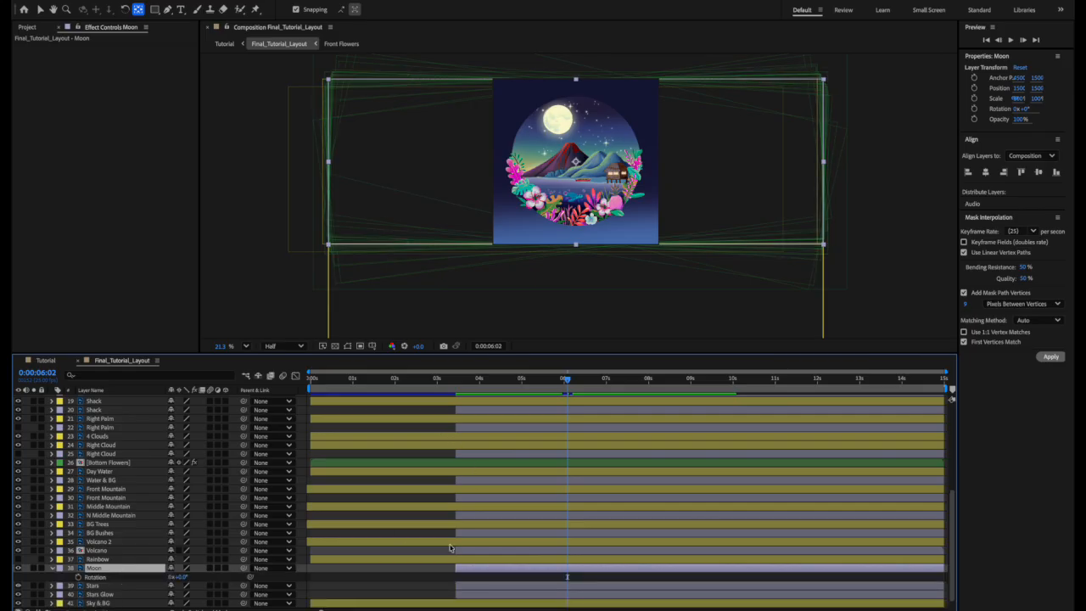
{"action": "mouse_move", "coordinate": [566, 381]}
{"action": "left_mouse_down"}
{"action": "mouse_move", "coordinate": [521, 381]}
{"action": "mouse_move", "coordinate": [559, 390]}
{"action": "left_mouse_up"}
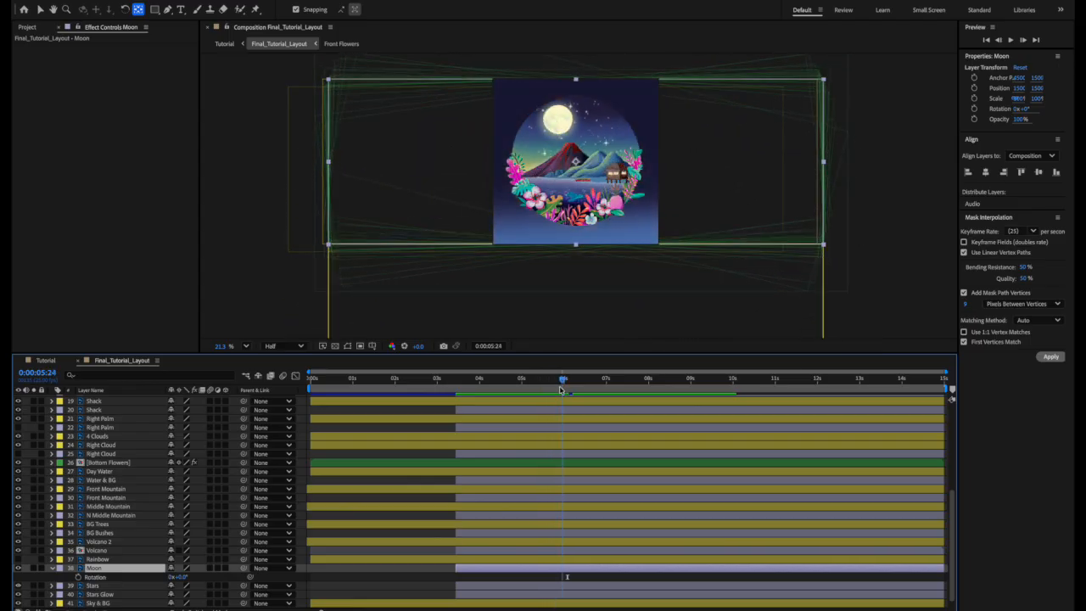
{"action": "left_click", "coordinate": [78, 577]}
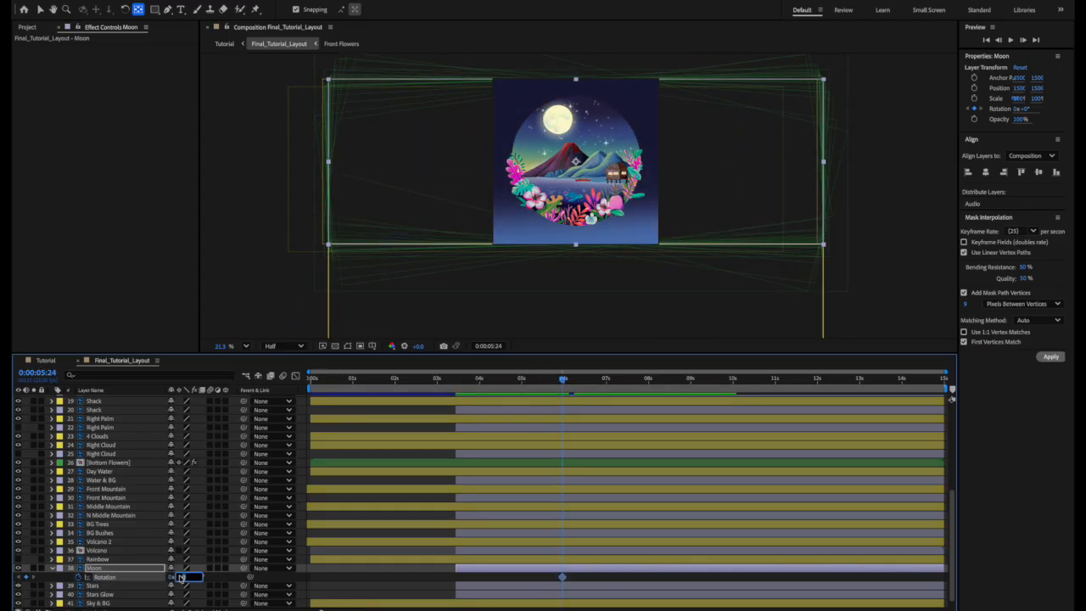
- Set the Moon's Rotation at 0:00:05:24 to 133° so it starts hidden below the horizon
{"action": "key", "text": "shift+Down"}
{"action": "key", "text": "shift+Up"}
{"action": "key", "text": "shift+Up"}
{"action": "key", "text": "shift+Up"}
{"action": "key", "text": "shift+Up"}
{"action": "key", "text": "shift+Up"}
{"action": "key", "text": "shift+Up"}
{"action": "key", "text": "shift+Up"}
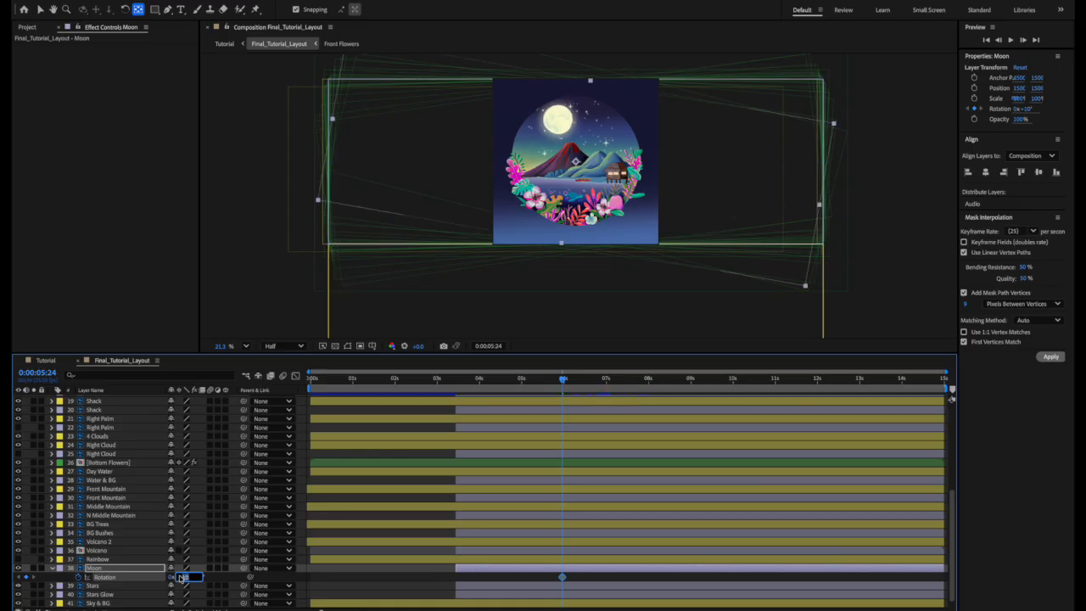
{"action": "key", "text": "shift+Up"}
{"action": "key", "text": "shift+Up"}
{"action": "key", "text": "shift+Up"}
{"action": "key", "text": "shift+Up"}
{"action": "key", "text": "shift+Up"}
{"action": "key", "text": "shift+Up"}
{"action": "key", "text": "shift+Up"}
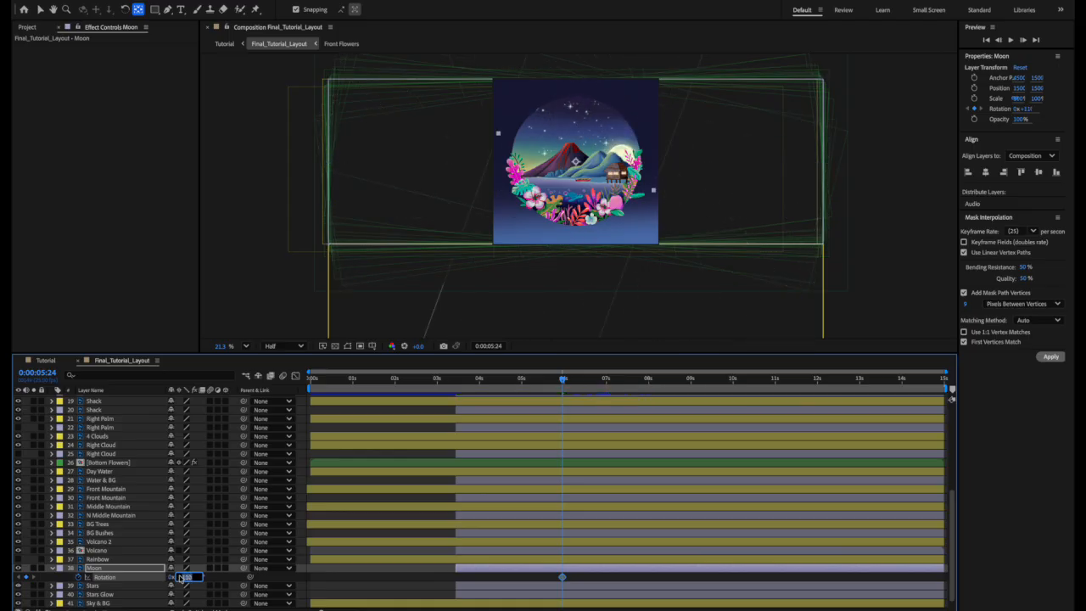
{"action": "key", "text": "shift+Up"}
- Set the Moon's Rotation to -17° at 0:00:07:12 to raise it into the night sky
{"action": "left_click", "coordinate": [618, 382]}
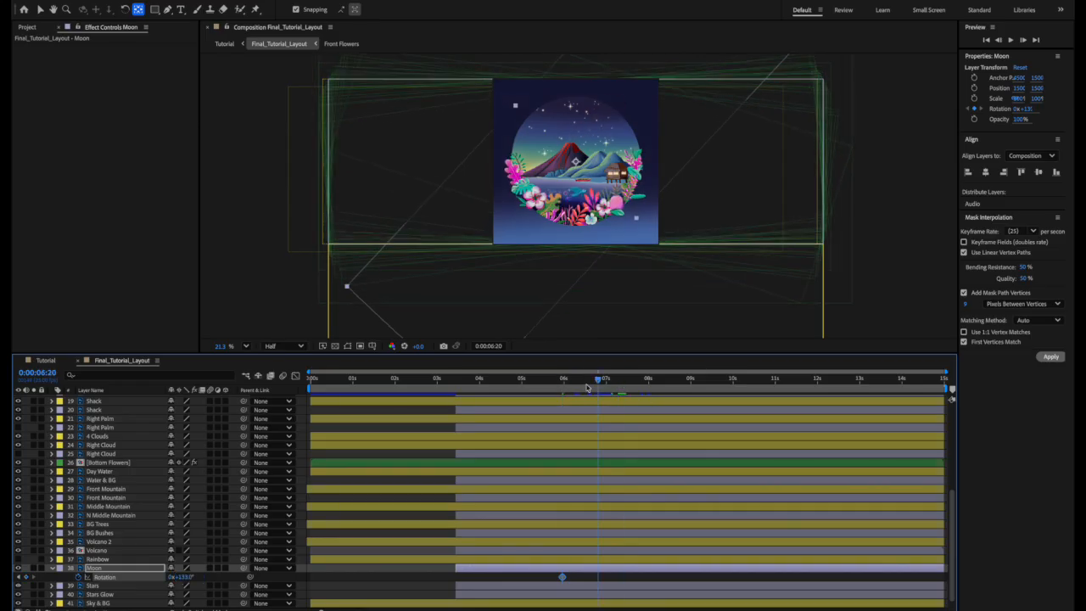
{"action": "left_click_drag", "start_coordinate": [619, 382], "coordinate": [626, 390]}
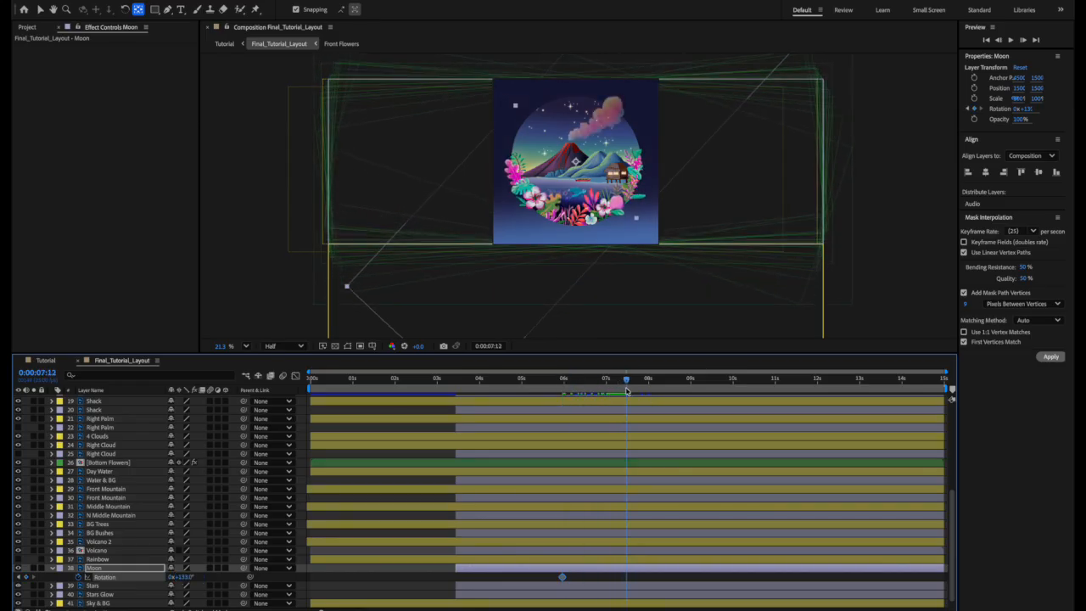
{"action": "key", "text": "shift+Down"}
{"action": "key", "text": "shift+Down"}
{"action": "key", "text": "shift+Down"}
{"action": "key", "text": "shift+Down"}
{"action": "key", "text": "shift+Down"}
{"action": "key", "text": "shift+Down"}
{"action": "key", "text": "shift+Down"}
{"action": "key", "text": "shift+Down"}
{"action": "key", "text": "shift+Down"}
{"action": "key", "text": "shift+Down"}
{"action": "key", "text": "shift+Down"}
{"action": "key", "text": "shift+Down"}
{"action": "key", "text": "shift+Down"}
{"action": "key", "text": "shift+Down"}
{"action": "key", "text": "shift+Down"}
{"action": "key", "text": "shift+Down"}
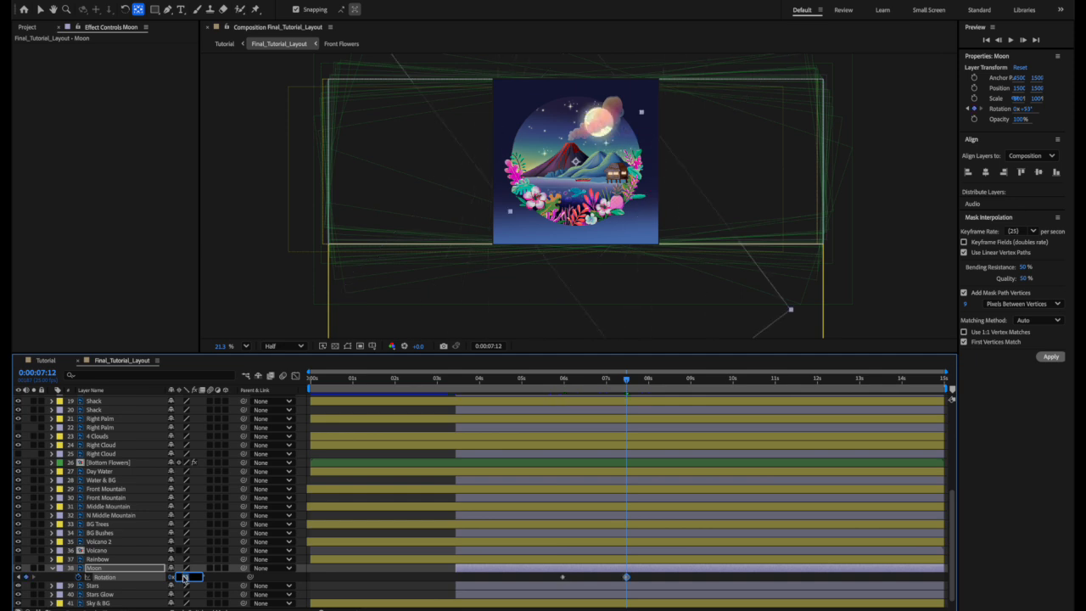
{"action": "key", "text": "shift+Up"}
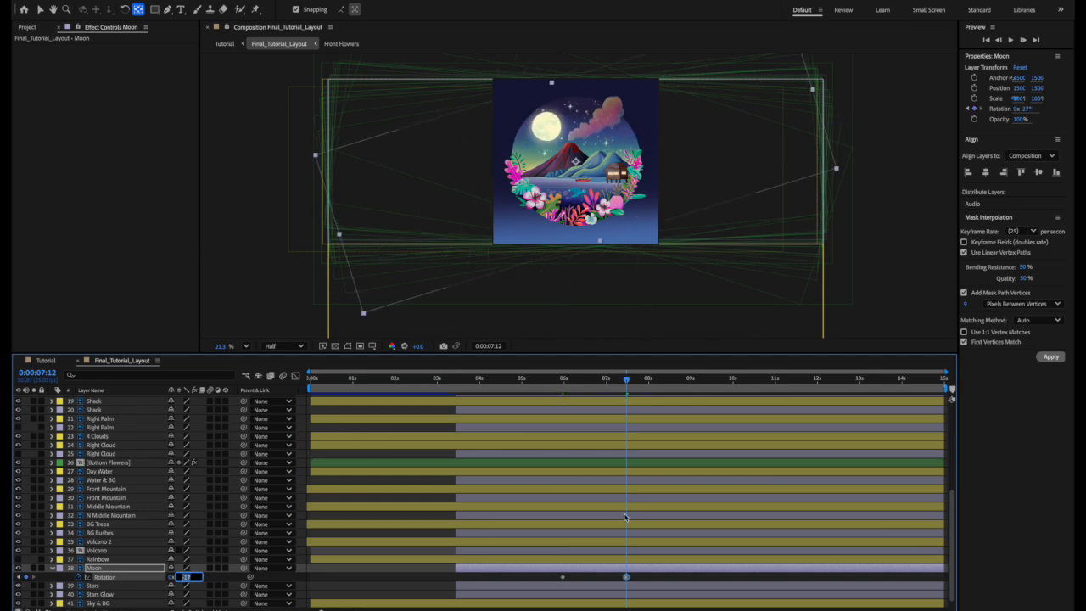
- Hold the Moon's Rotation with a keyframe at 0:00:08:01, paste its first keyframe shortly before nine seconds, and preview from 0:00:04:17
{"action": "left_click_drag", "start_coordinate": [628, 381], "coordinate": [650, 382]}
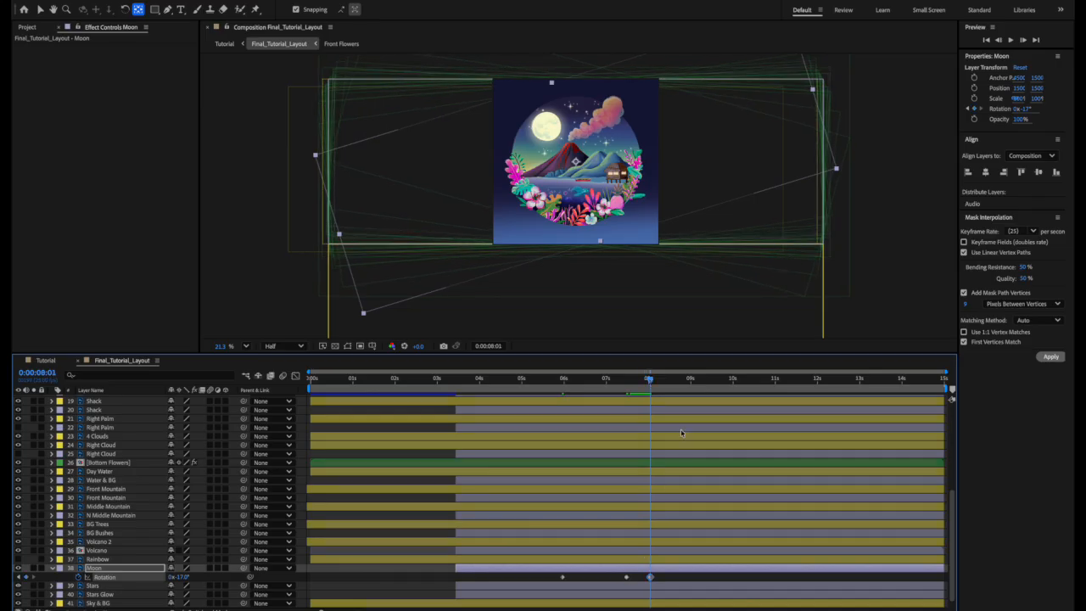
{"action": "left_click_drag", "start_coordinate": [664, 384], "coordinate": [695, 384]}
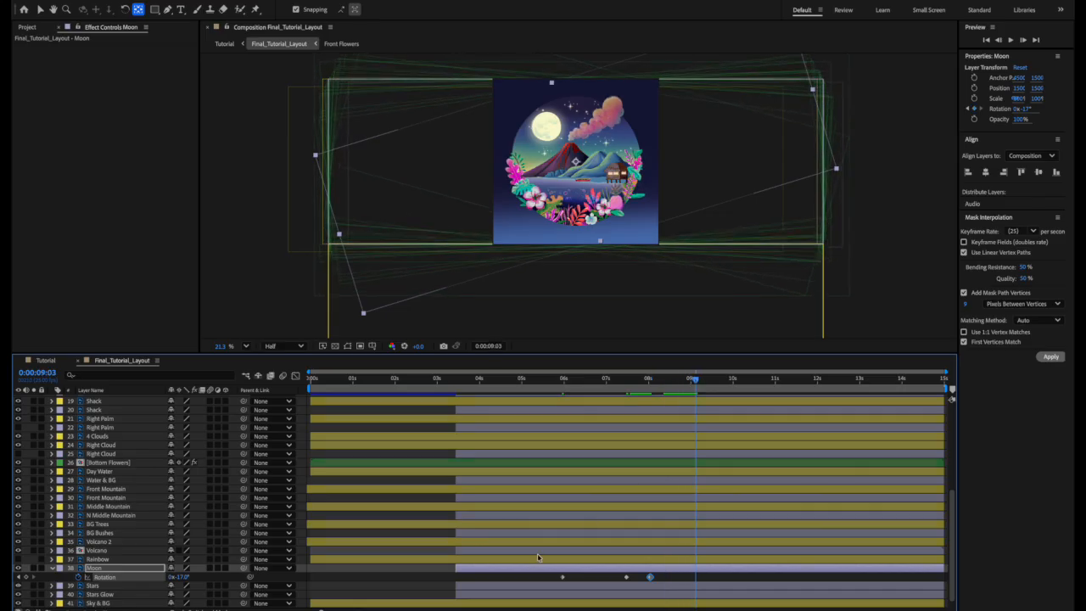
{"action": "key", "text": "super+v"}
{"action": "left_click_drag", "start_coordinate": [635, 378], "coordinate": [542, 382]}
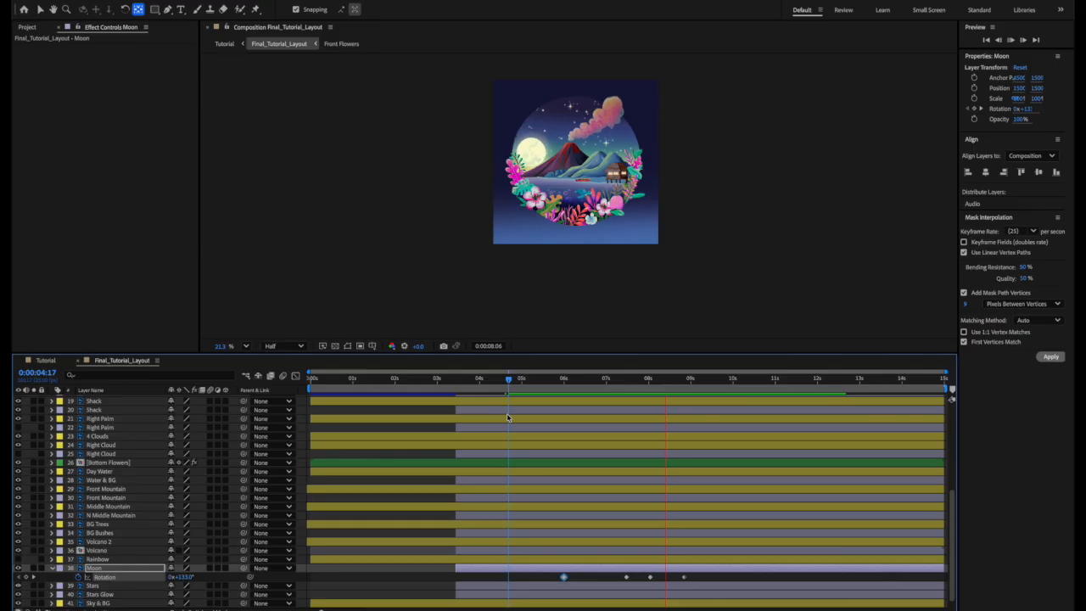
{"action": "key", "text": "space"}
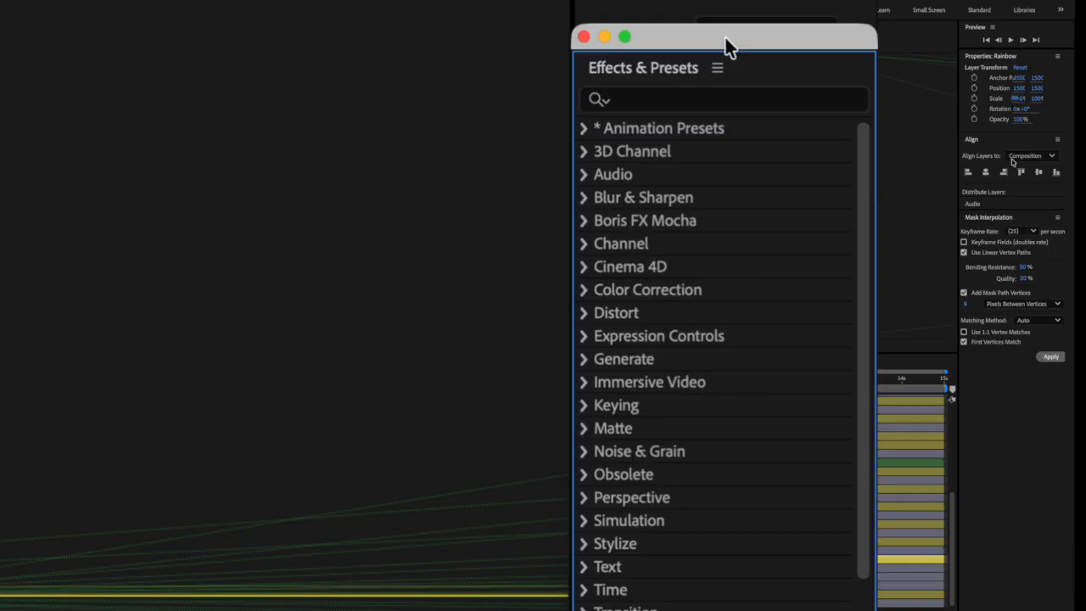
- Find Linear Wipe among the effects and presets and apply it to the Rainbow layer at 0:00:01:22
{"action": "left_click", "coordinate": [661, 101]}
{"action": "type", "text": "linear wip"}
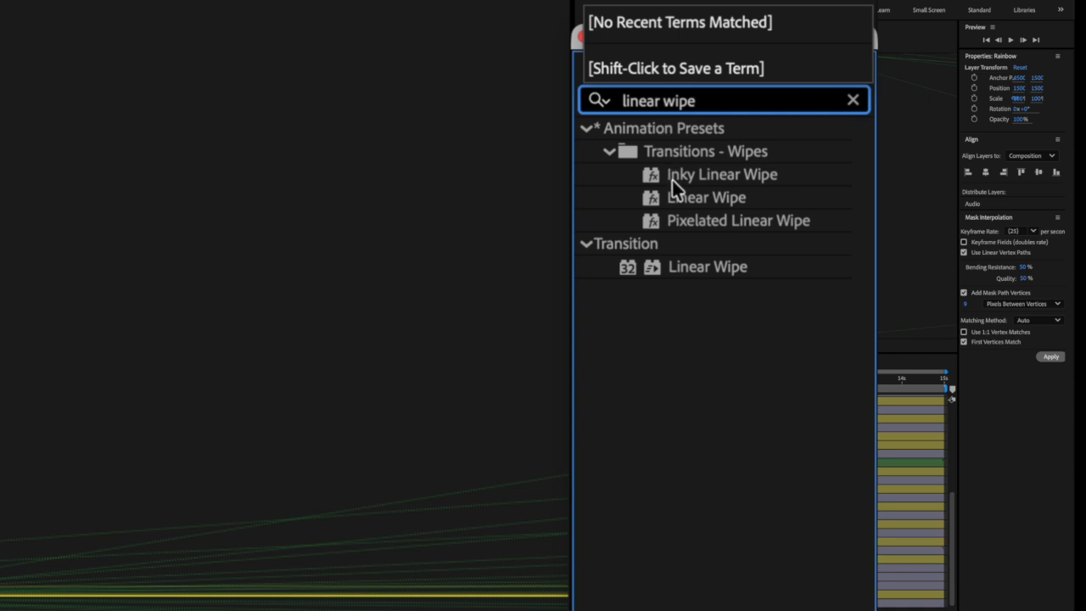
{"action": "type", "text": "e"}
{"action": "left_click_drag", "start_coordinate": [712, 267], "coordinate": [339, 339]}
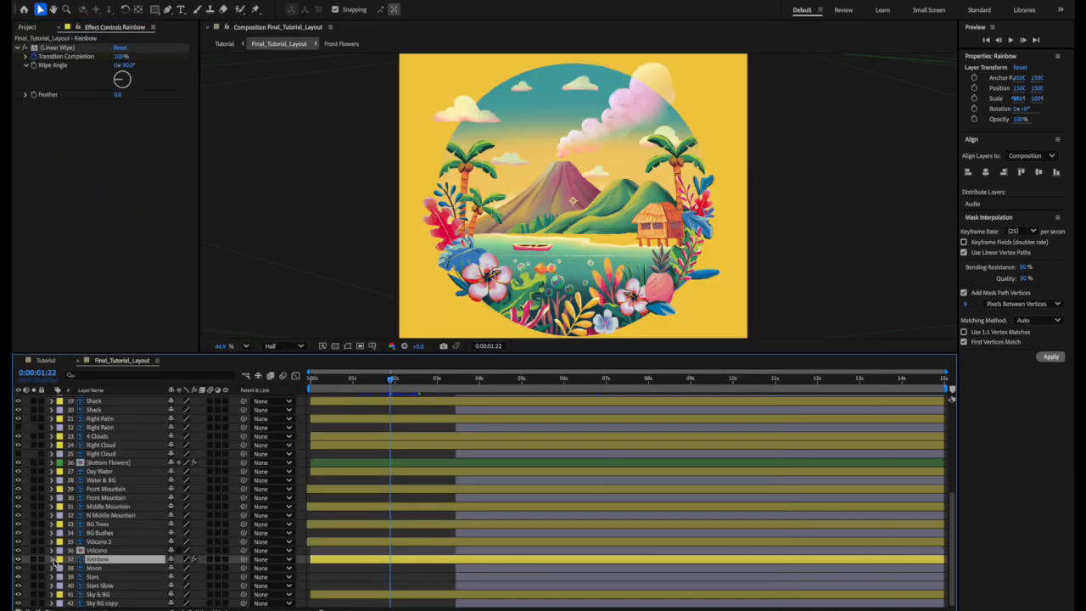
- Expand the Rainbow's Linear Wipe settings in the timeline and set the Wipe Angle to 90°
{"action": "left_click", "coordinate": [52, 560]}
{"action": "left_click", "coordinate": [62, 569]}
{"action": "left_click", "coordinate": [61, 569]}
{"action": "left_click", "coordinate": [70, 578]}
{"action": "scroll", "coordinate": [285, 512], "scroll_direction": "down", "scroll_amount": 1}
{"action": "scroll", "coordinate": [285, 513], "scroll_direction": "down", "scroll_amount": 3}
{"action": "mouse_move", "coordinate": [387, 379]}
{"action": "left_mouse_down"}
{"action": "mouse_move", "coordinate": [360, 379]}
{"action": "mouse_move", "coordinate": [432, 378]}
{"action": "mouse_move", "coordinate": [391, 387]}
{"action": "left_mouse_up"}
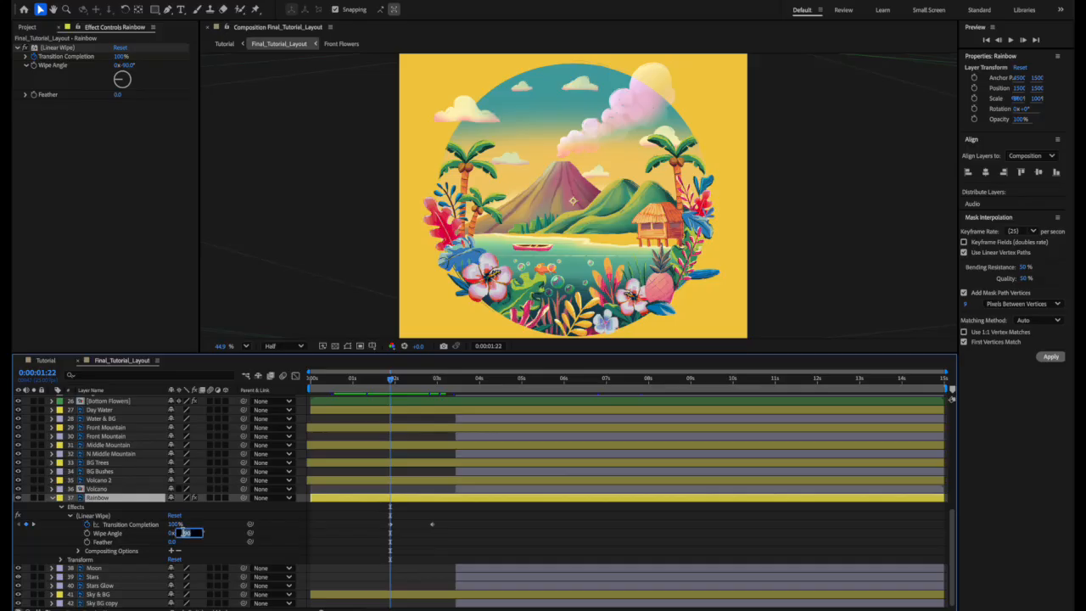
{"action": "key", "text": "Return"}
- Move the Rainbow's Transition Completion keyframes to about 0:00:01:05 and 0:00:04:11, and preview the wipe from 0:00:00:00
{"action": "left_click_drag", "start_coordinate": [391, 382], "coordinate": [356, 391]}
{"action": "left_click_drag", "start_coordinate": [391, 524], "coordinate": [365, 528]}
{"action": "key", "text": "space"}
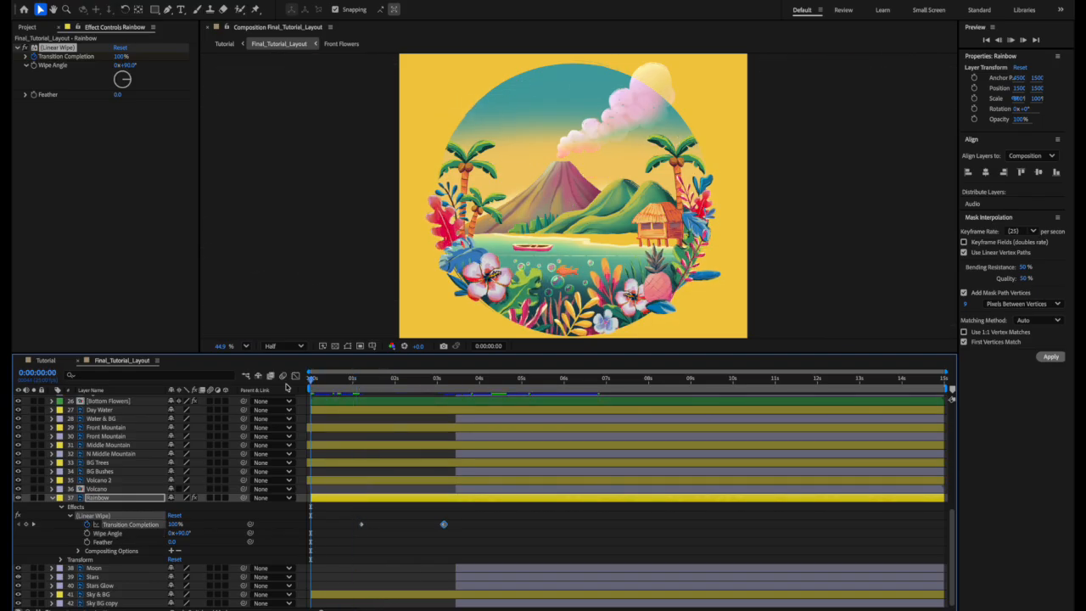
{"action": "left_click_drag", "start_coordinate": [444, 524], "coordinate": [476, 524]}
{"action": "left_click_drag", "start_coordinate": [502, 381], "coordinate": [310, 375]}
{"action": "key", "text": "space"}
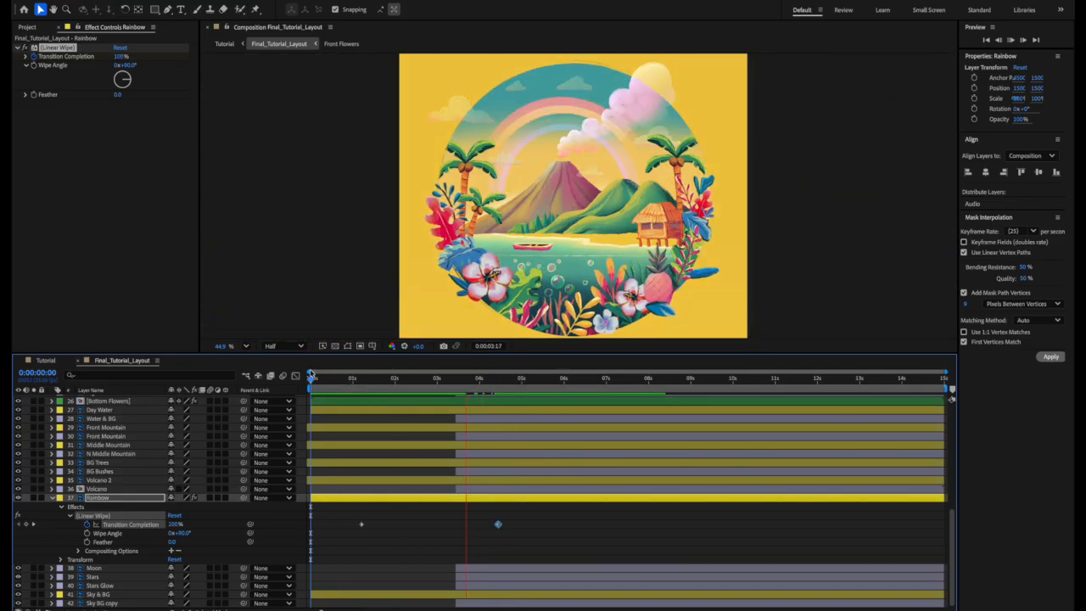
- Move the Rainbow's last Transition Completion keyframe to about 0:00:04:01, trim the layer's end to about 0:00:05:11, and preview from the start
{"action": "key", "text": "space"}
{"action": "left_click_drag", "start_coordinate": [497, 524], "coordinate": [480, 525]}
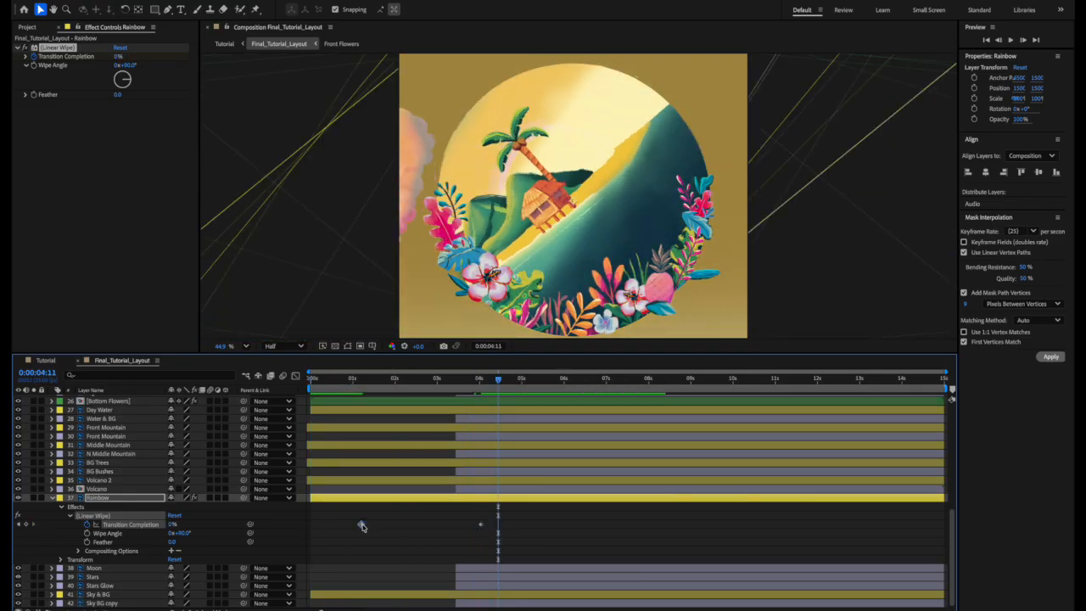
{"action": "left_click_drag", "start_coordinate": [940, 495], "coordinate": [541, 492]}
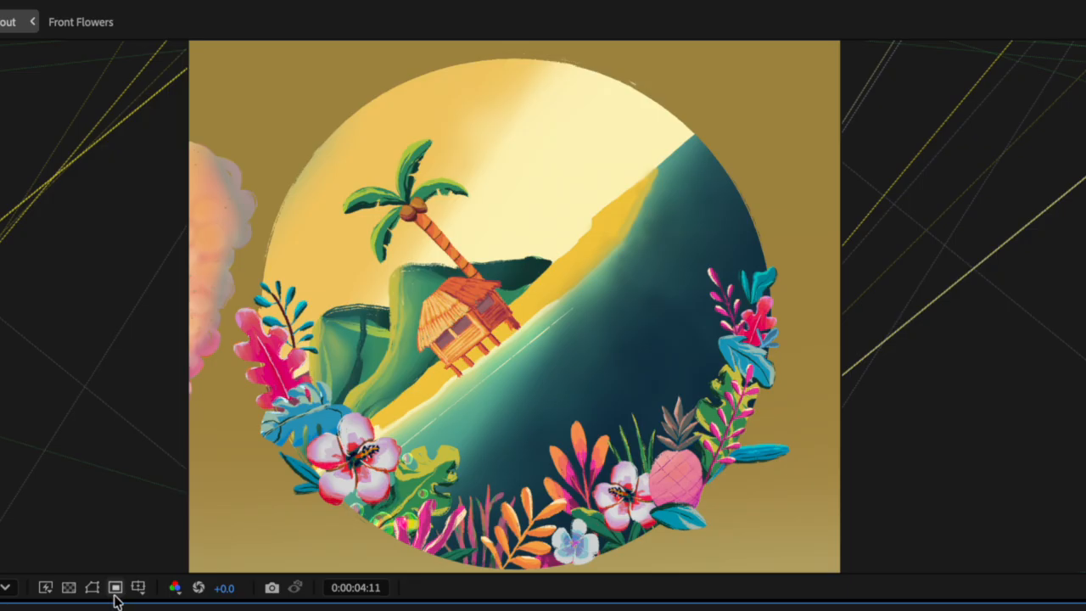
{"action": "key", "text": "Home"}
{"action": "key", "text": "space"}
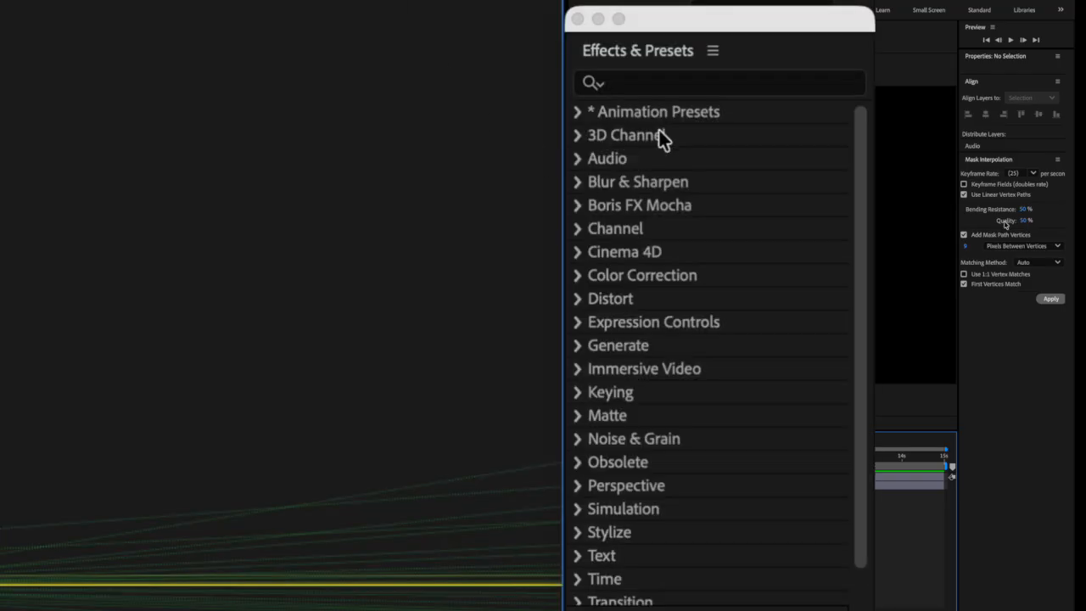
- Find the Opacity Flash - random preset, apply it to the Lava layer, and increase its Chance of Flashing
{"action": "left_click", "coordinate": [665, 81]}
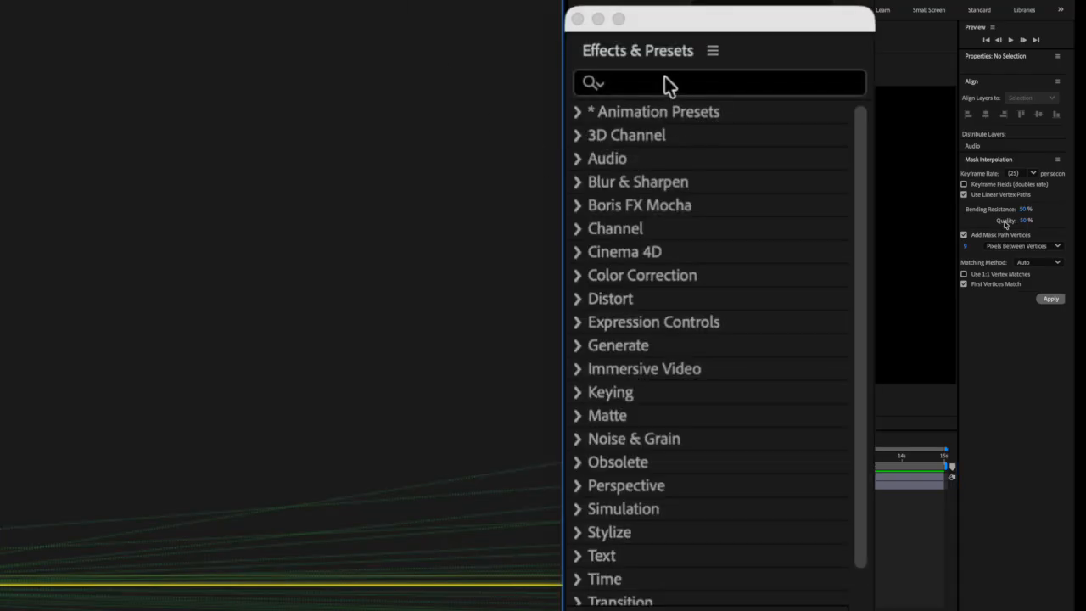
{"action": "type", "text": "opacity flash"}
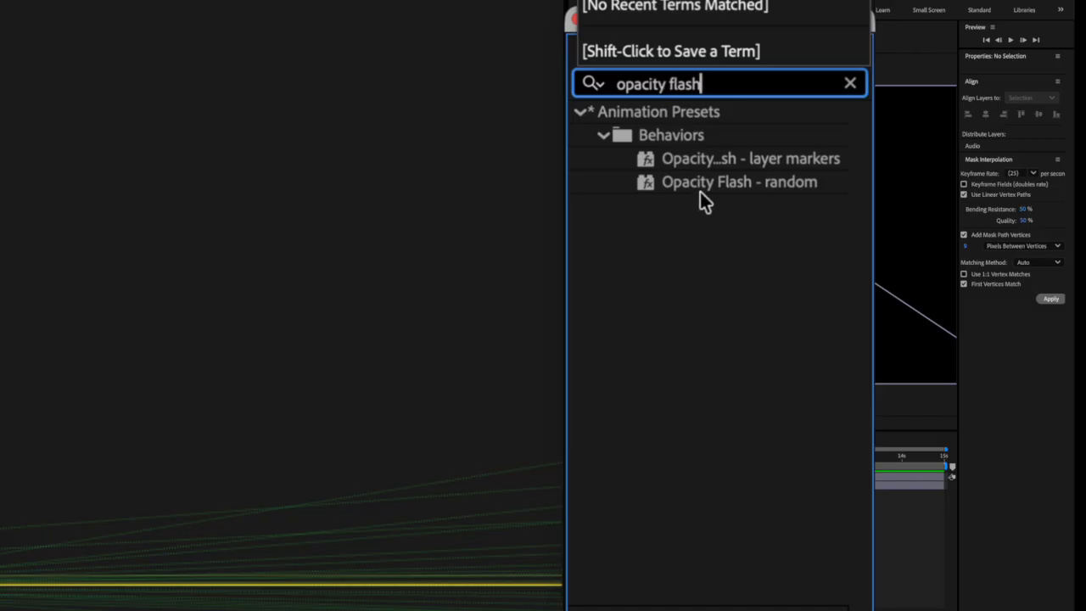
{"action": "left_click_drag", "start_coordinate": [713, 187], "coordinate": [267, 344]}
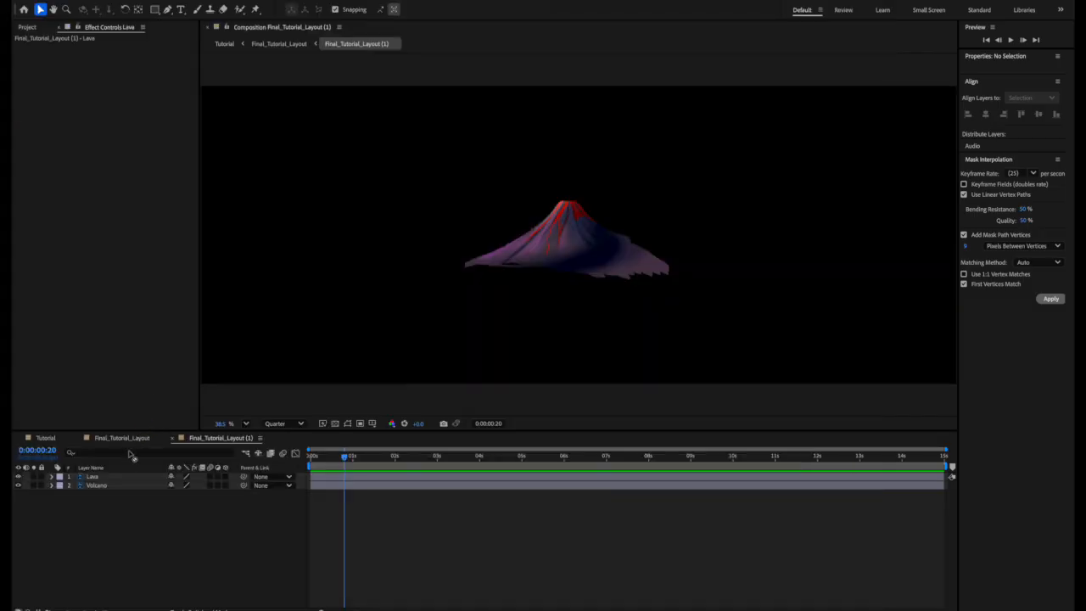
{"action": "left_click_drag", "start_coordinate": [132, 456], "coordinate": [104, 478]}
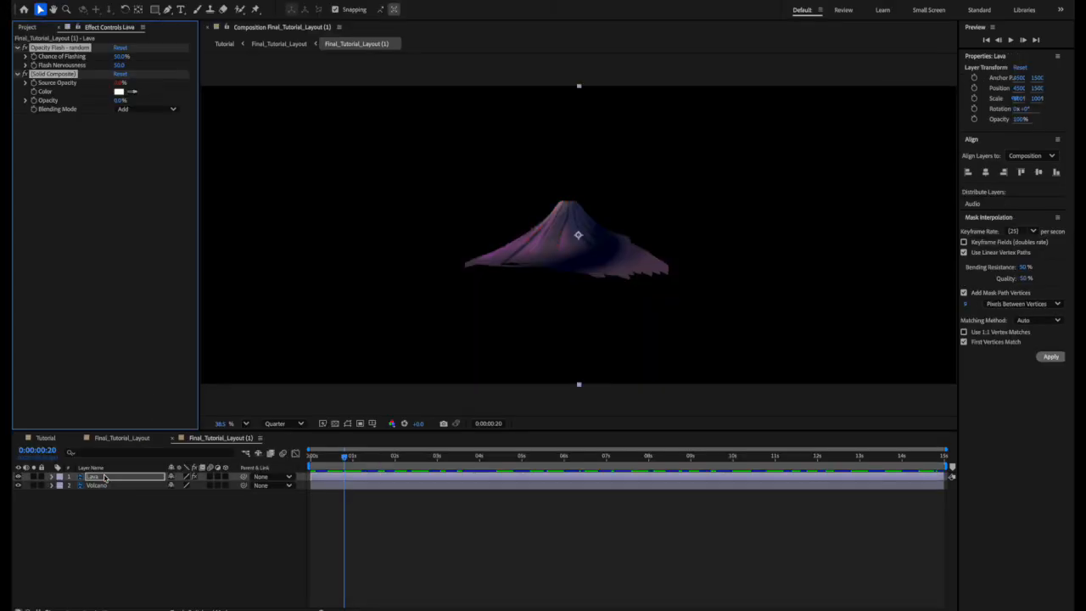
{"action": "left_click_drag", "start_coordinate": [345, 459], "coordinate": [308, 455]}
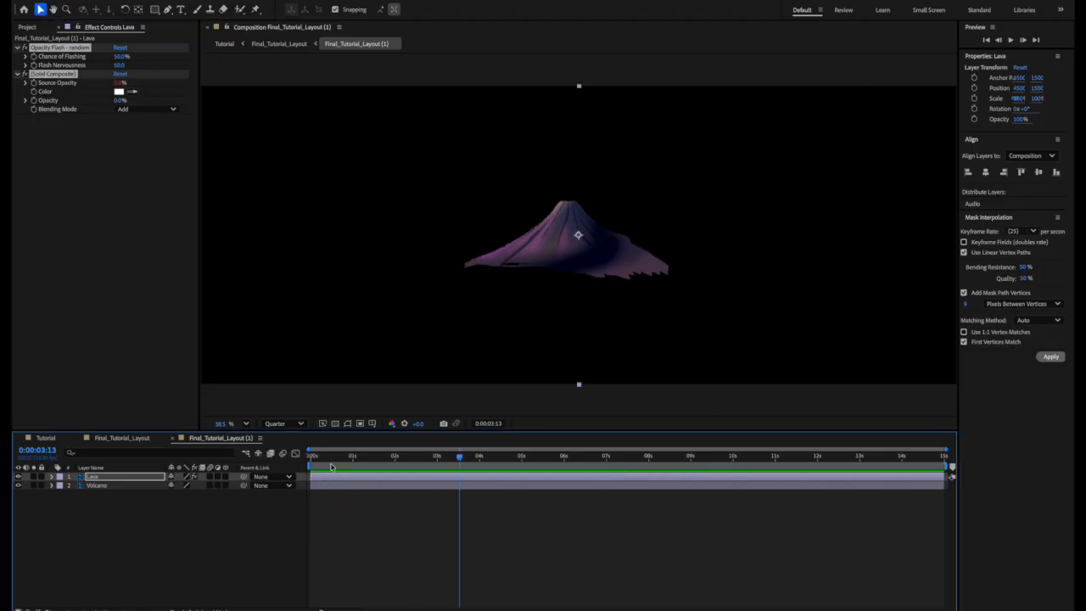
{"action": "left_click_drag", "start_coordinate": [121, 56], "coordinate": [146, 56]}
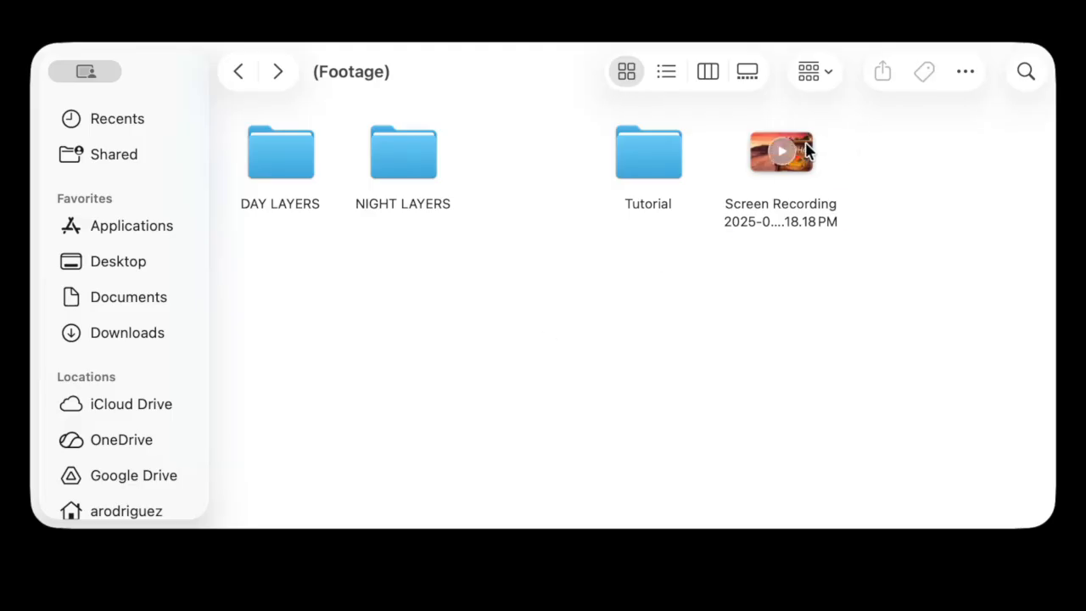
- Place Screen Recording 2025-05-06 at 1.18.18 PM.mov from the Footage folder above Top Smoke in Final_Tutorial_Layout, and preview it
{"action": "left_click", "coordinate": [781, 151]}
{"action": "left_click", "coordinate": [650, 206], "text": "super"}
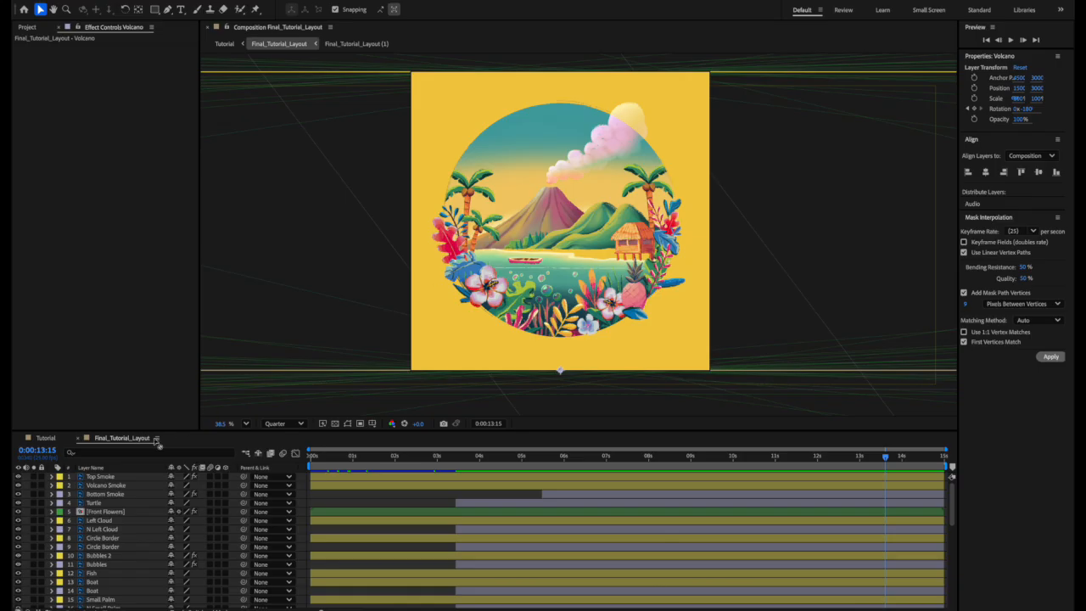
{"action": "left_click_drag", "start_coordinate": [156, 440], "coordinate": [110, 479]}
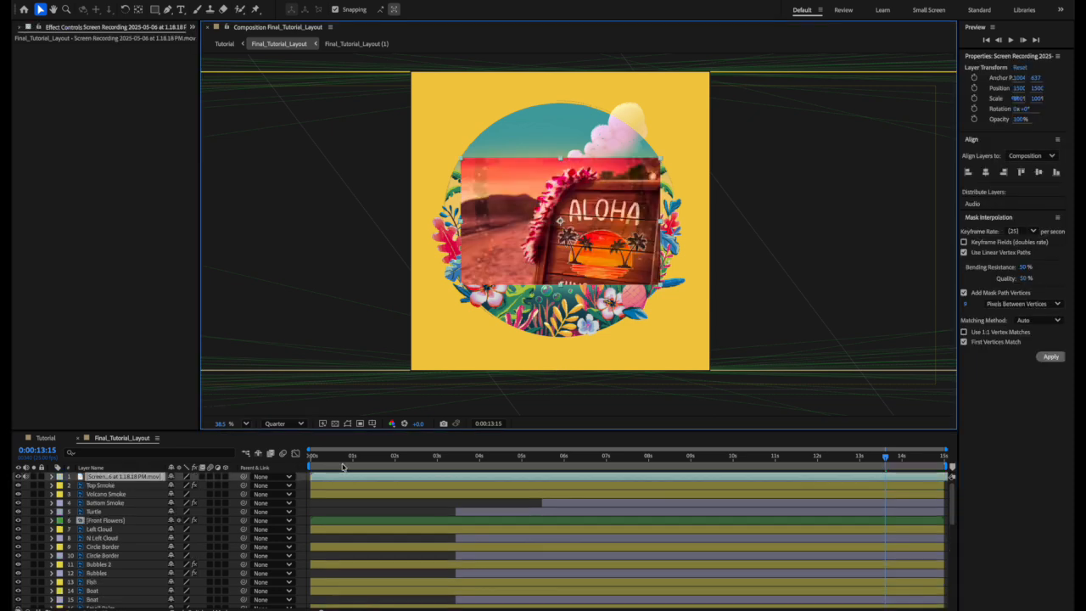
{"action": "key", "text": "space"}
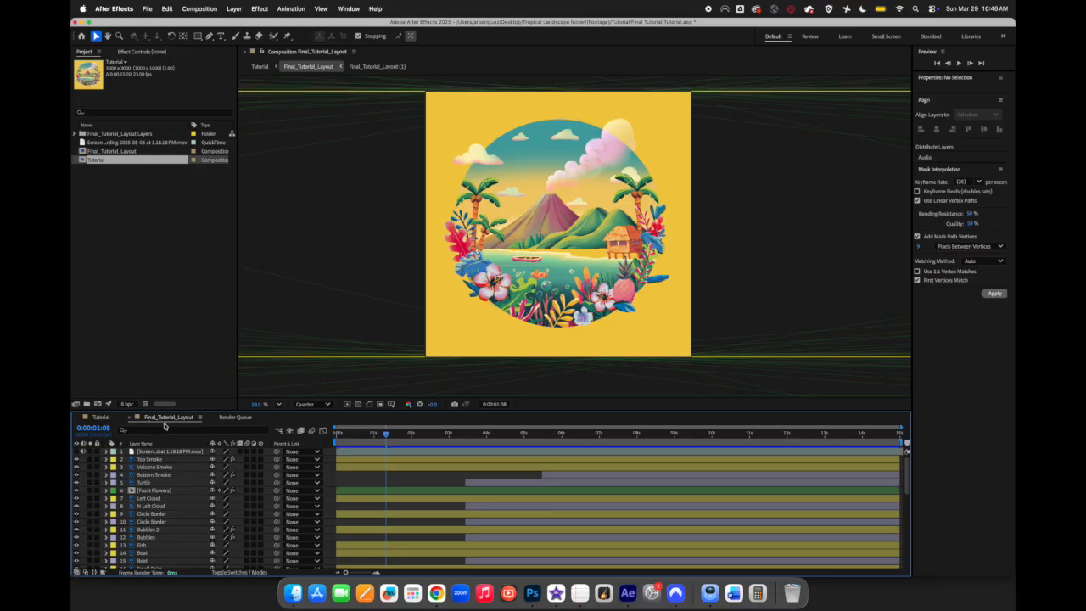
- Add Final_Tutorial_Layout to the render queue and accept H.264 with RGB channels in its output module settings
{"action": "left_click", "coordinate": [145, 8]}
{"action": "mouse_move", "coordinate": [168, 11]}
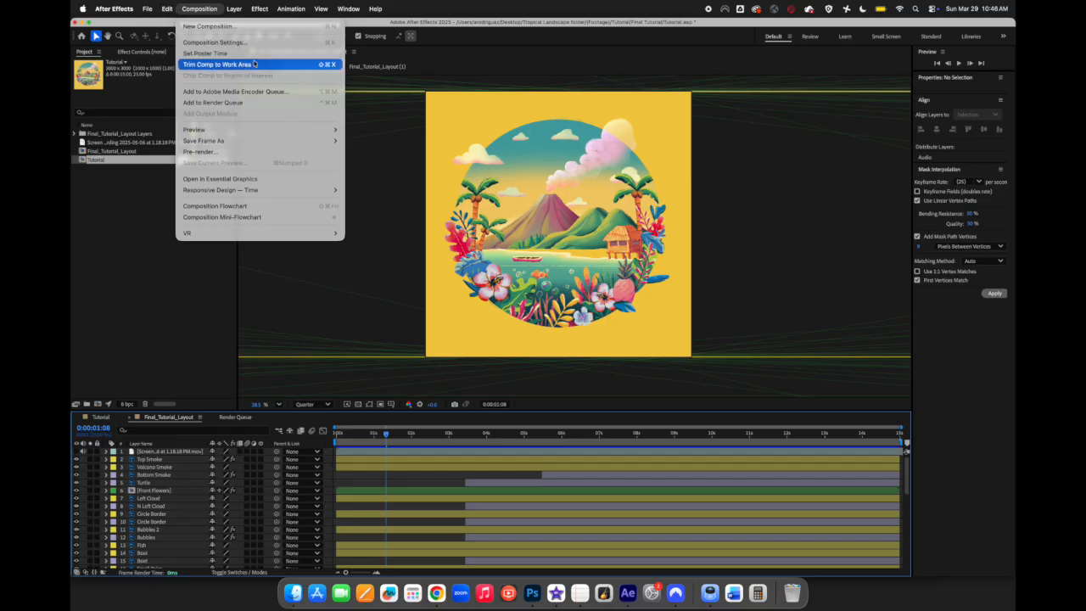
{"action": "left_click", "coordinate": [287, 103]}
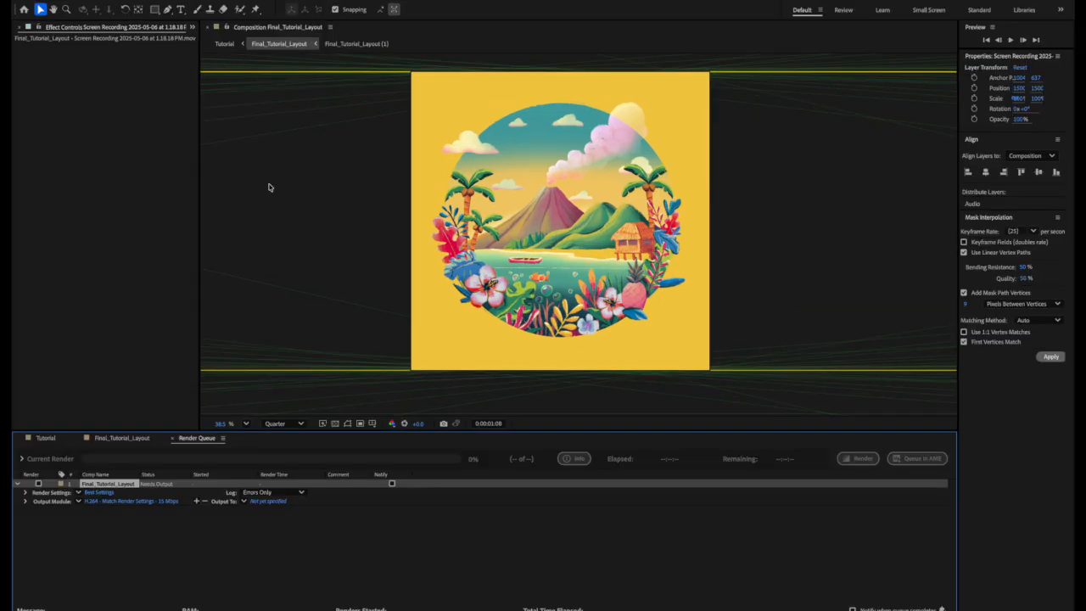
{"action": "left_click", "coordinate": [146, 500]}
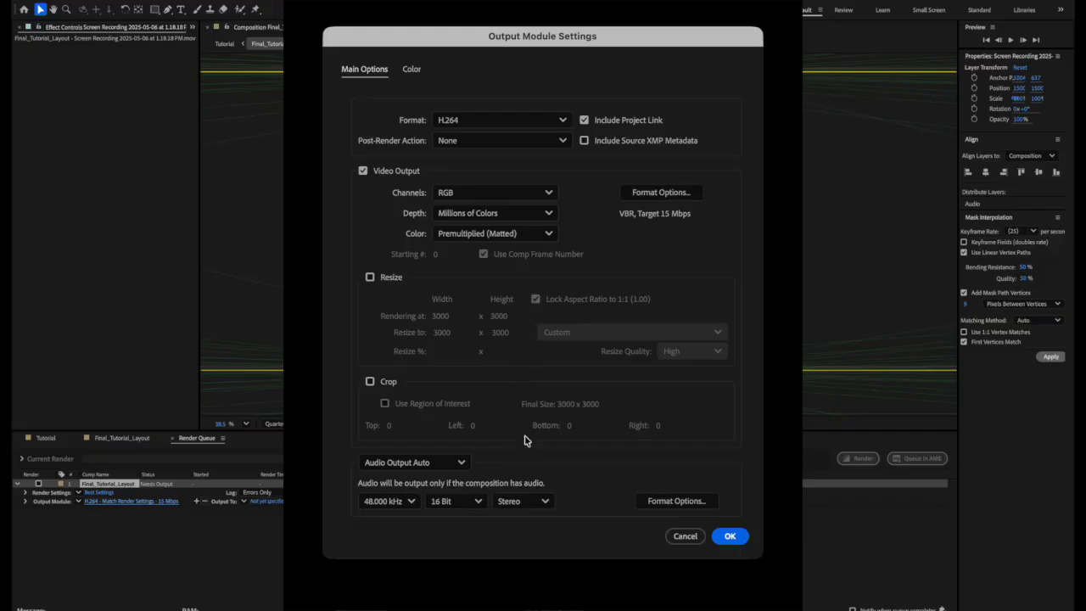
{"action": "left_click", "coordinate": [728, 536]}
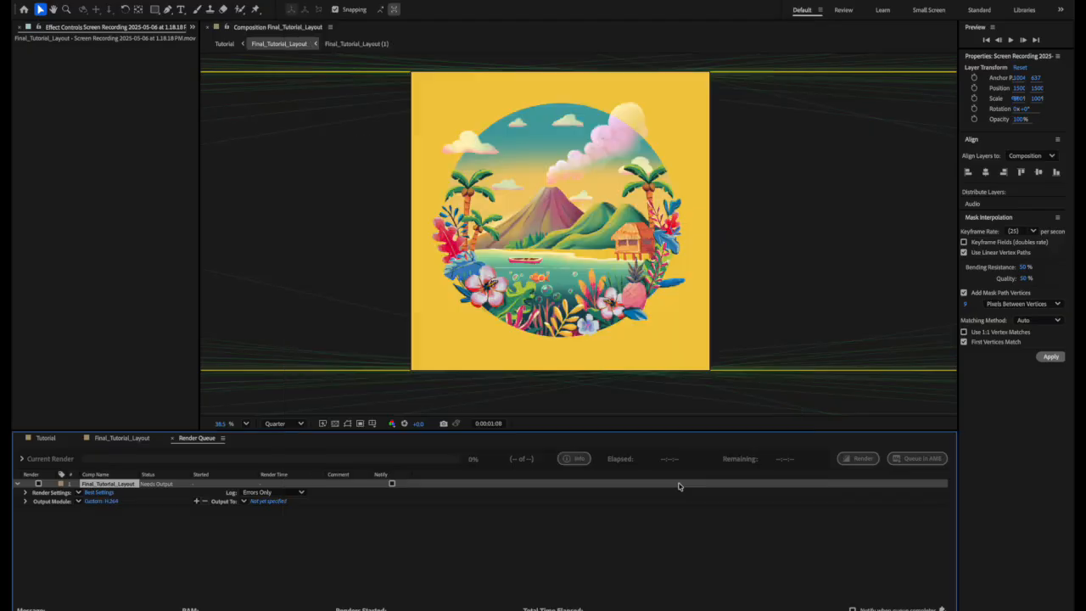
- Name the output movie Final_Tutorial_Render.mp4, save it in the Final Tutorial folder, and start the render
{"action": "left_click", "coordinate": [258, 503]}
{"action": "key", "text": "BackSpace"}
{"action": "key", "text": "BackSpace"}
{"action": "key", "text": "BackSpace"}
{"action": "key", "text": "BackSpace"}
{"action": "key", "text": "BackSpace"}
{"action": "key", "text": "BackSpace"}
{"action": "type", "text": "Render"}
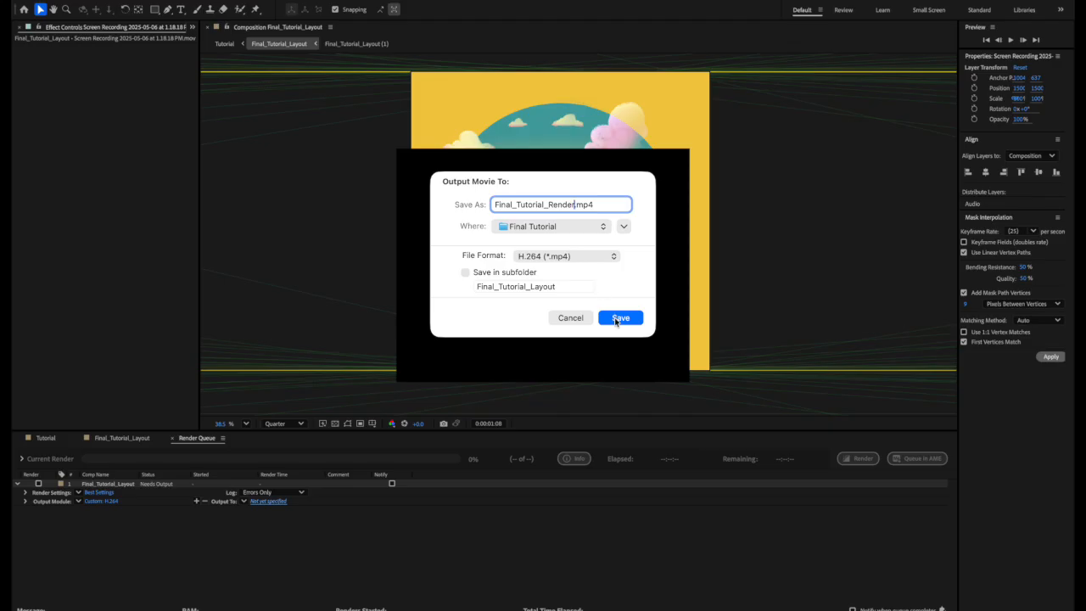
{"action": "left_click", "coordinate": [619, 318]}
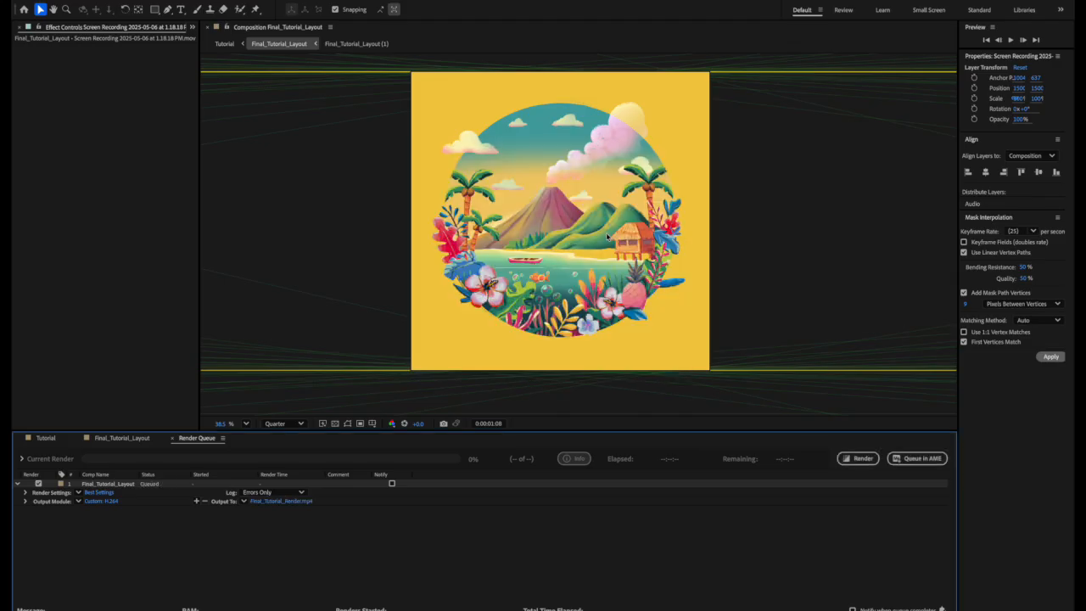
{"action": "left_click", "coordinate": [852, 458]}
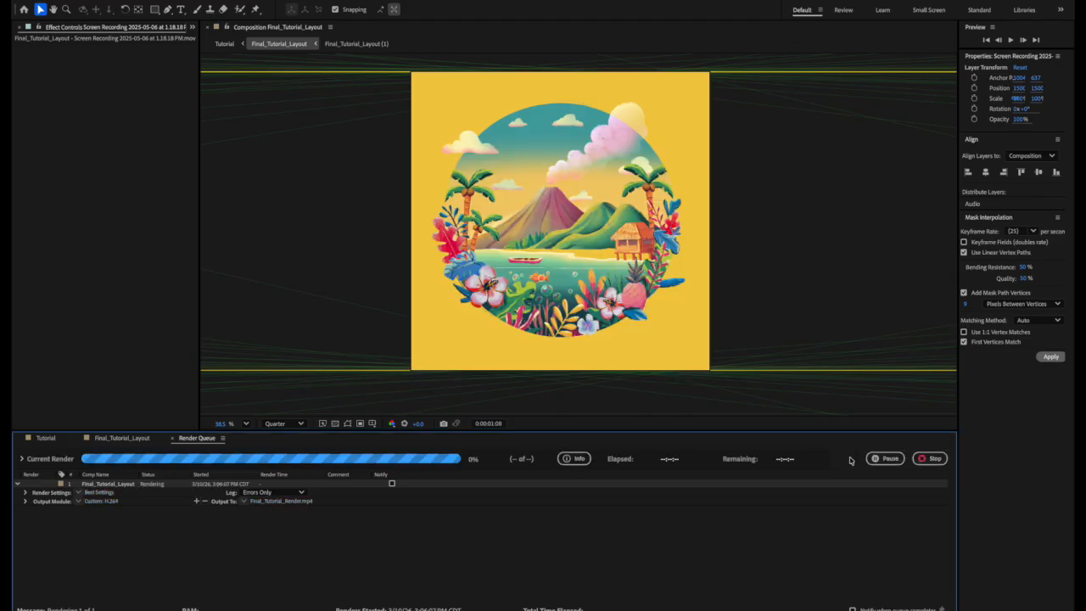